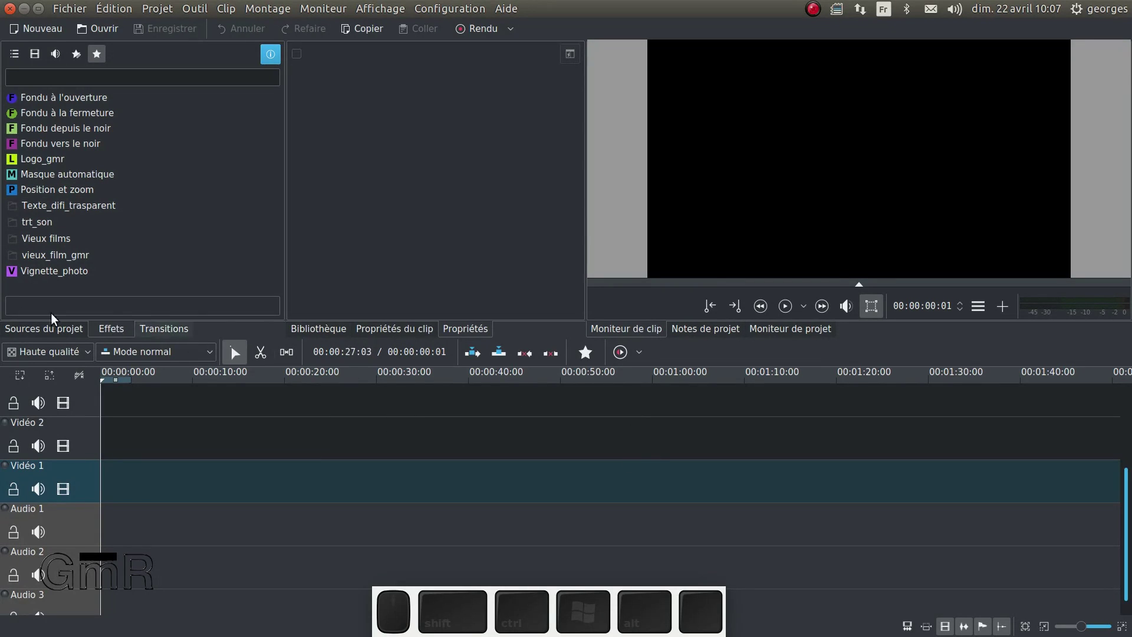
Import poules_29_11_3017.m4v from the file manager into the project sources, declining the switch to a custom 1912x1080 profile.
click(22, 333)
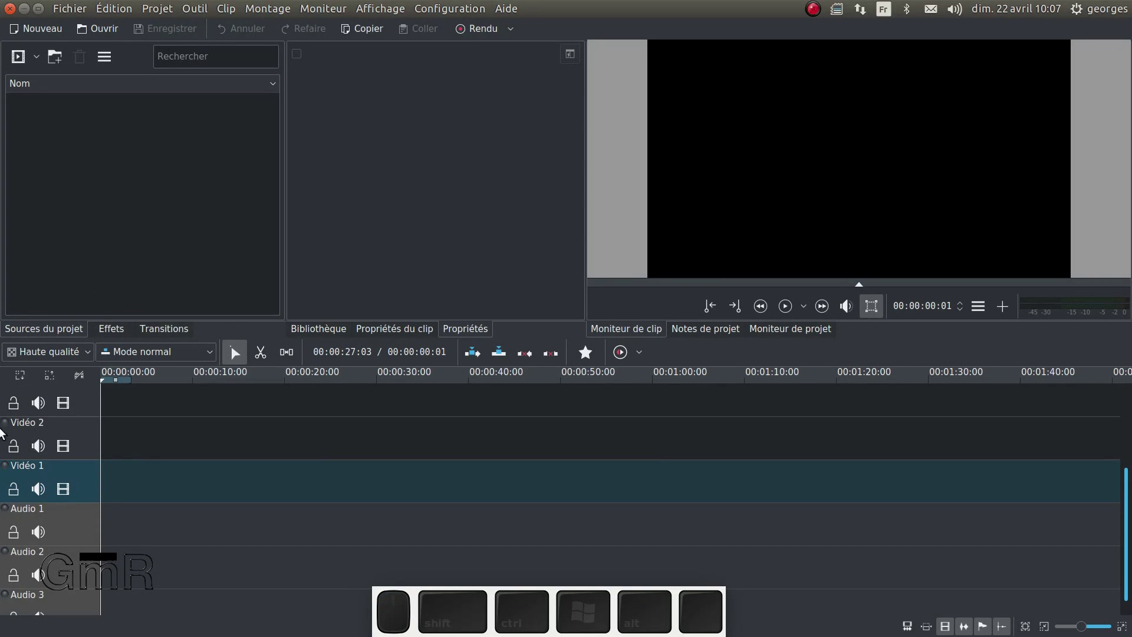
drag(1, 432, 762, 298)
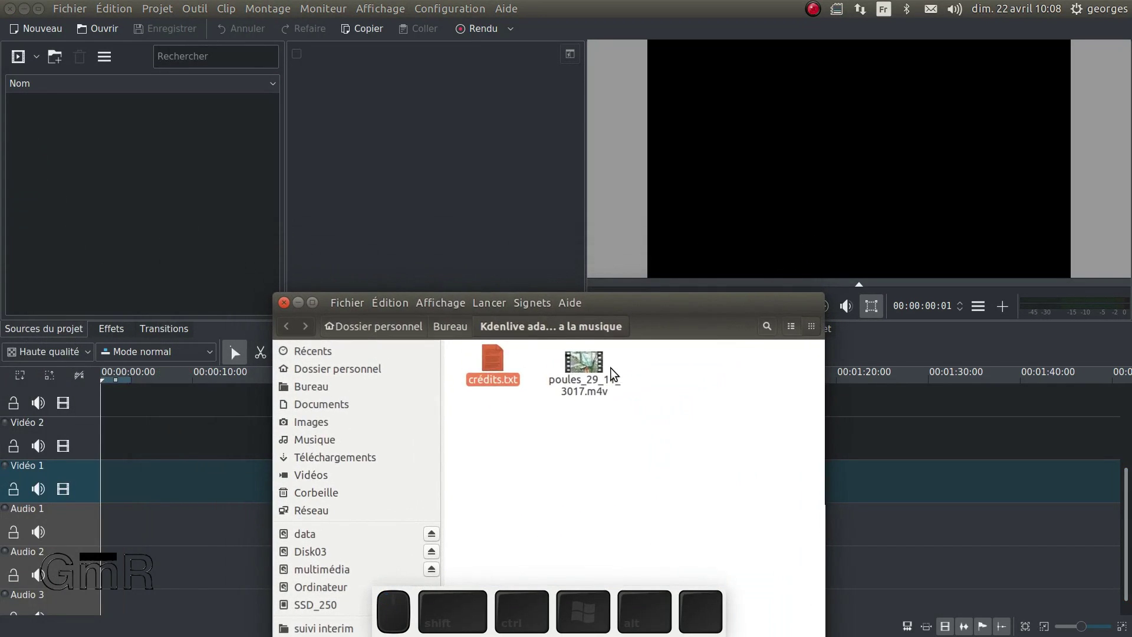
click(584, 365)
drag(551, 360, 116, 175)
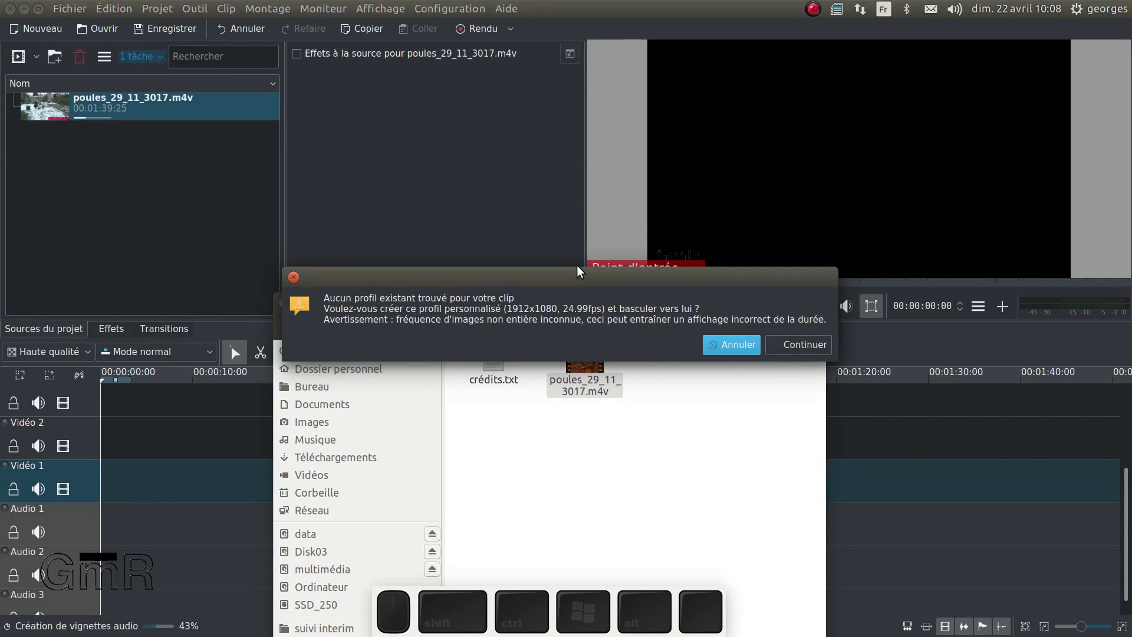
click(740, 345)
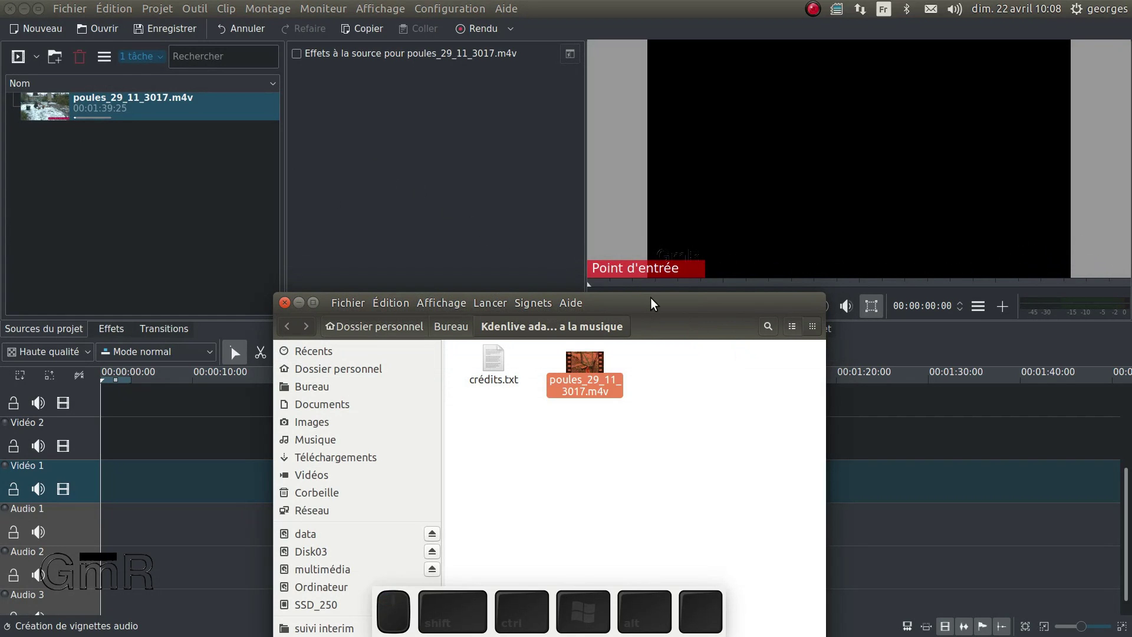
drag(649, 297, 0, 220)
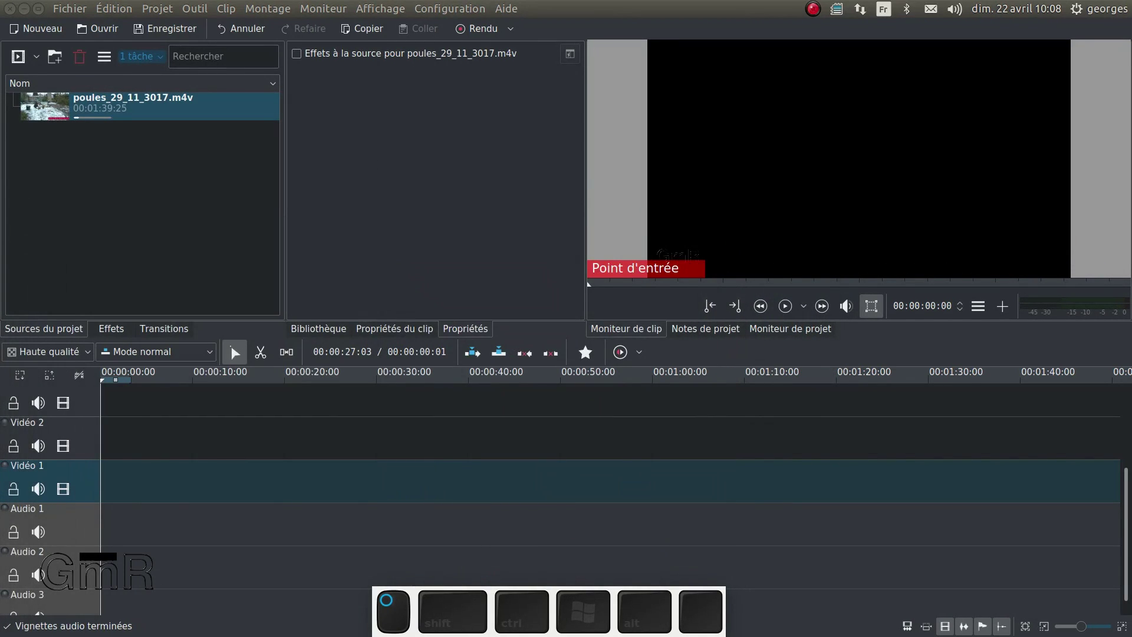
Review the default project profile and proxy clip settings in the Kdenlive configuration, leaving them unaltered.
click(459, 8)
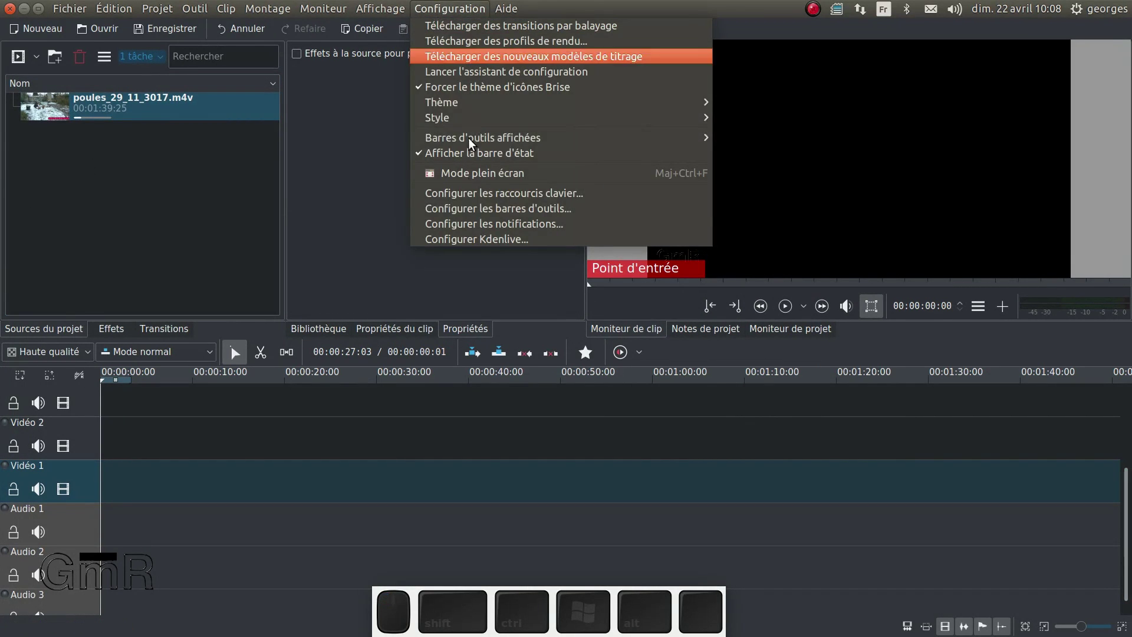
click(496, 239)
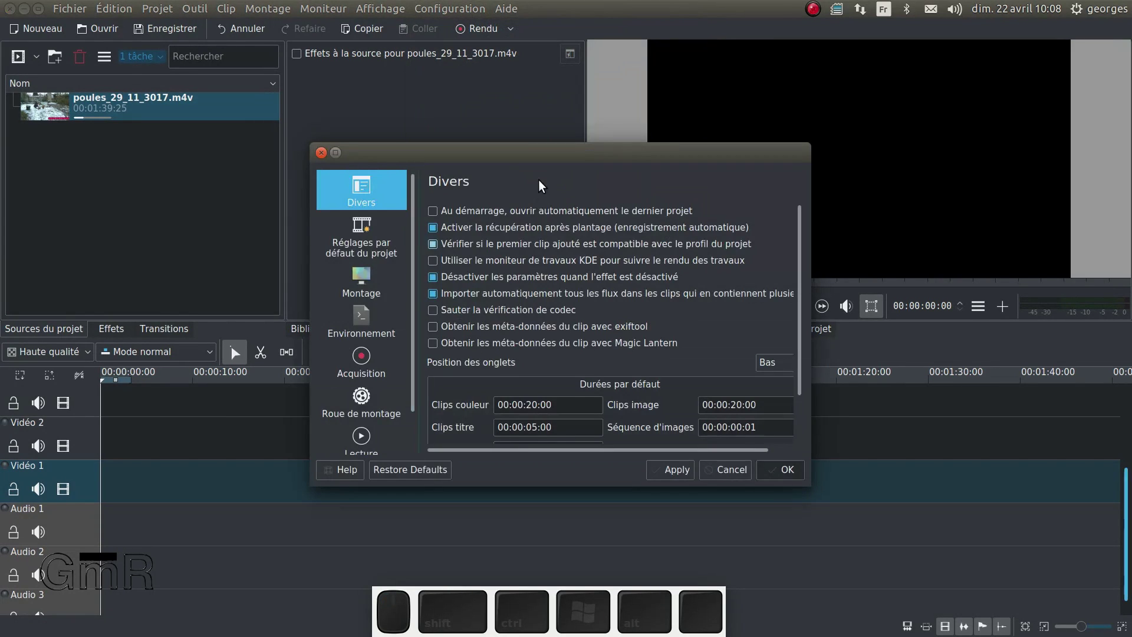
click(374, 243)
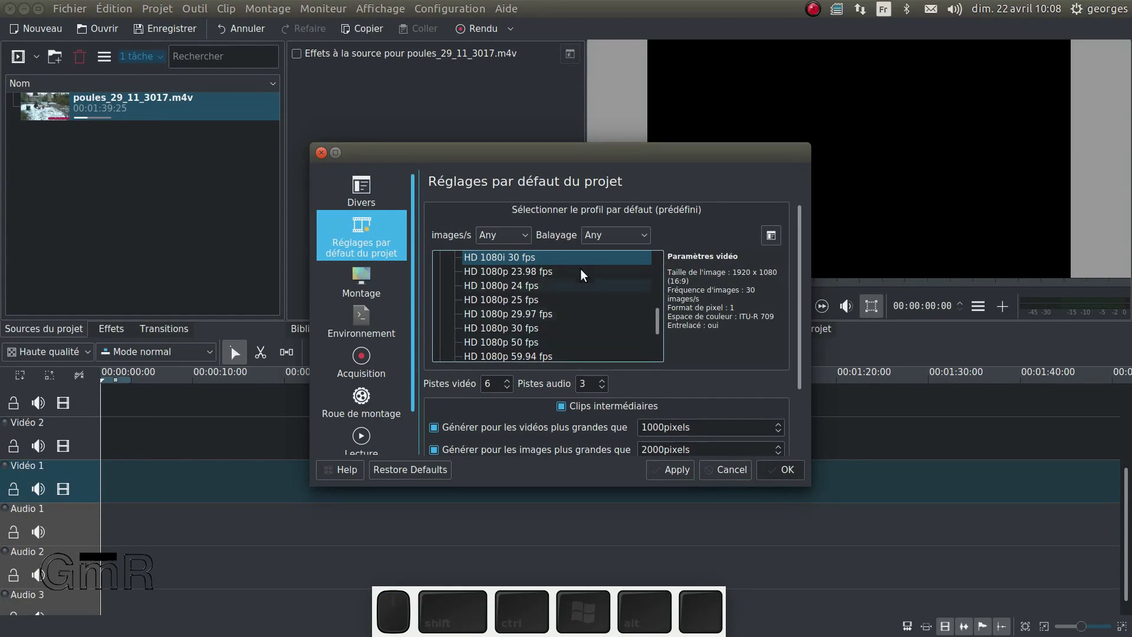
click(741, 470)
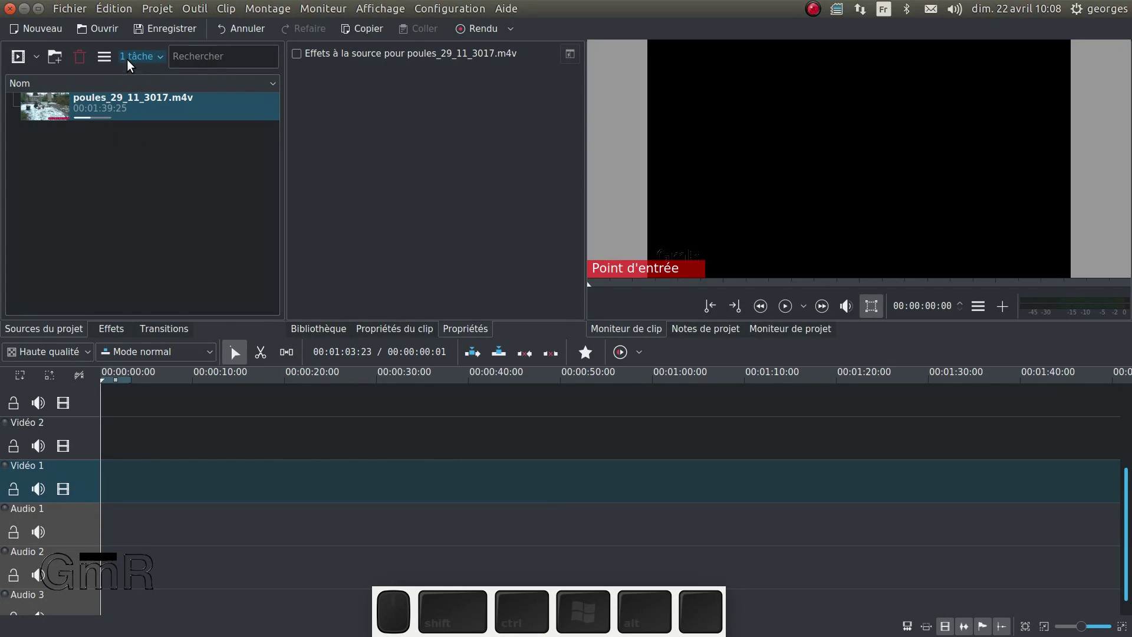
click(161, 58)
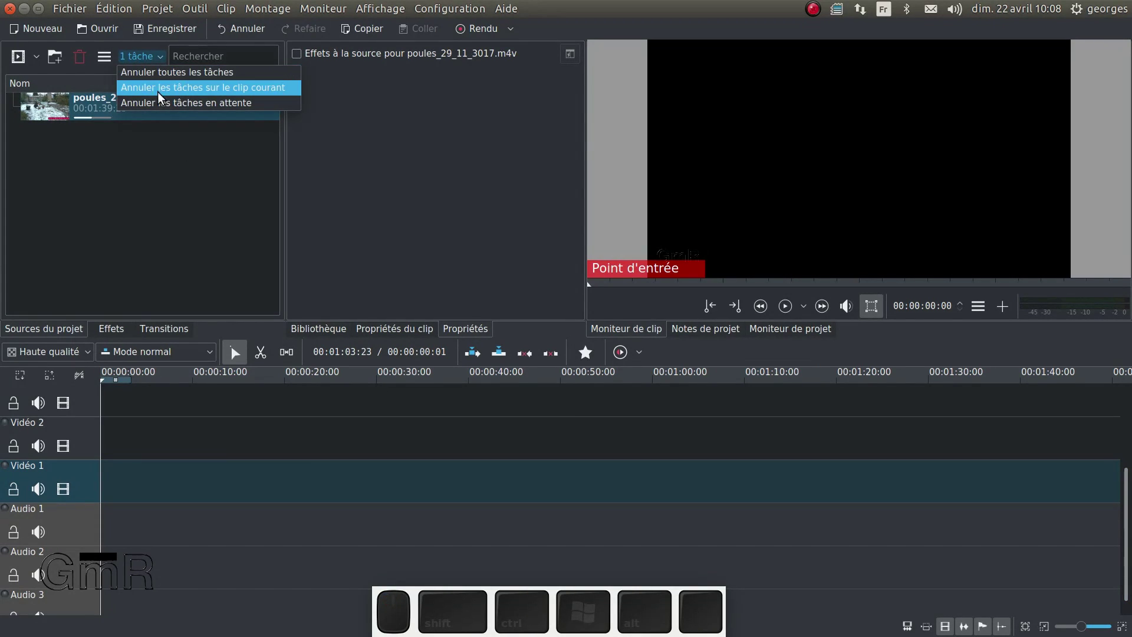
click(170, 144)
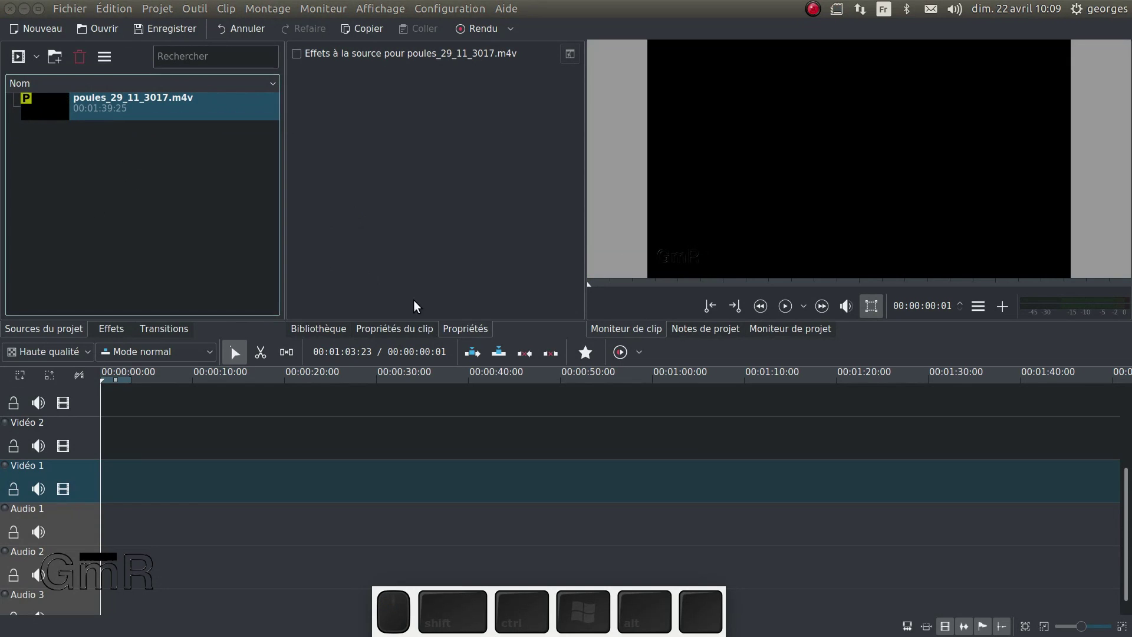
Open the musiques folder inside Sons in the library and widen the library area for full file names.
click(328, 329)
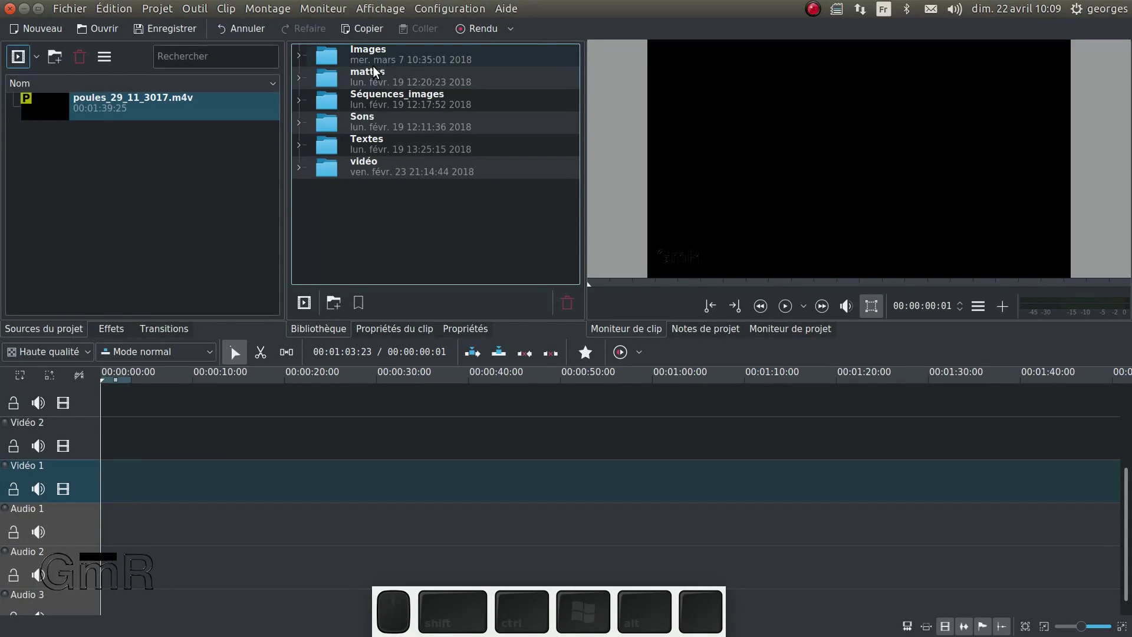
click(301, 121)
click(313, 167)
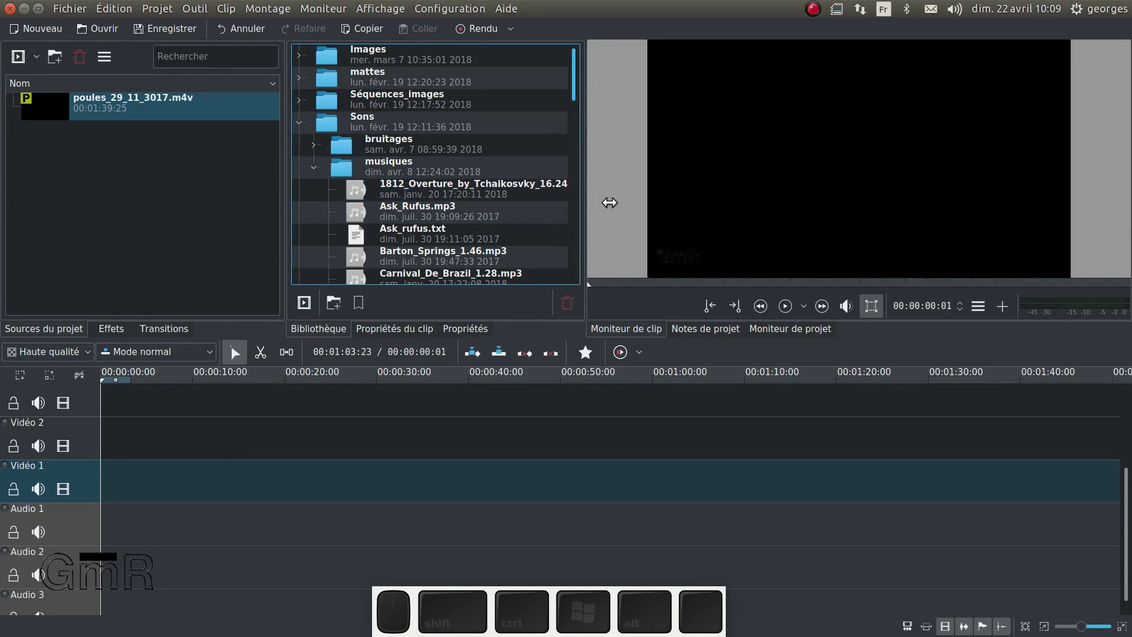
drag(610, 202, 735, 225)
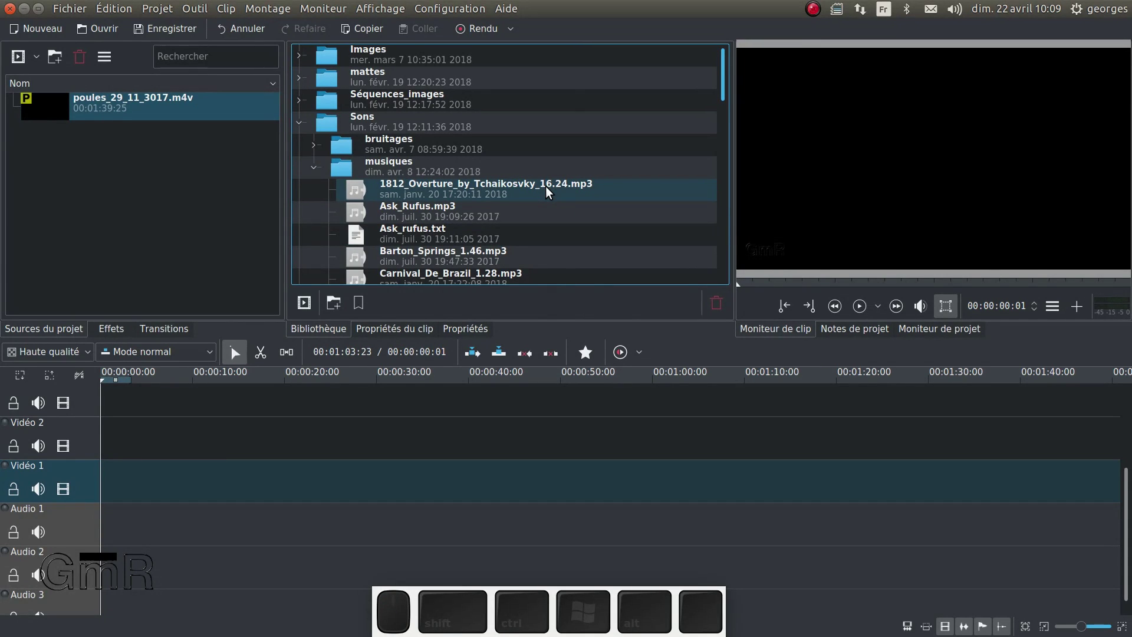
Add the library track TinyParhamAndHisMusicians-WashboardWiggles_3.02.mp3 to the project sources.
scroll(497, 214, down, 2)
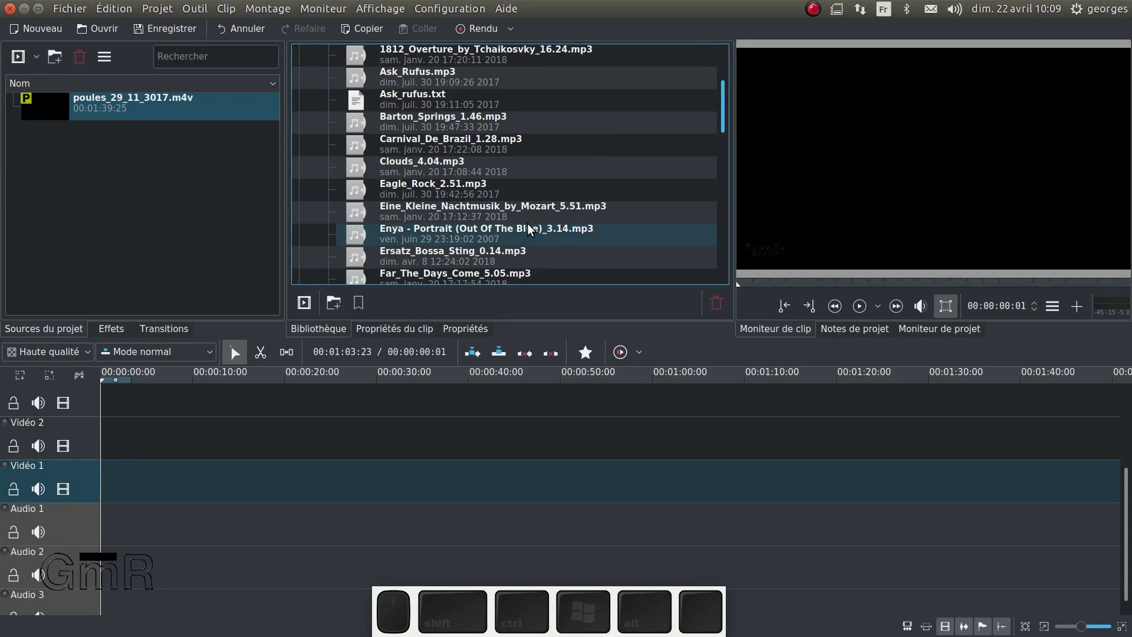
scroll(524, 236, down, 1)
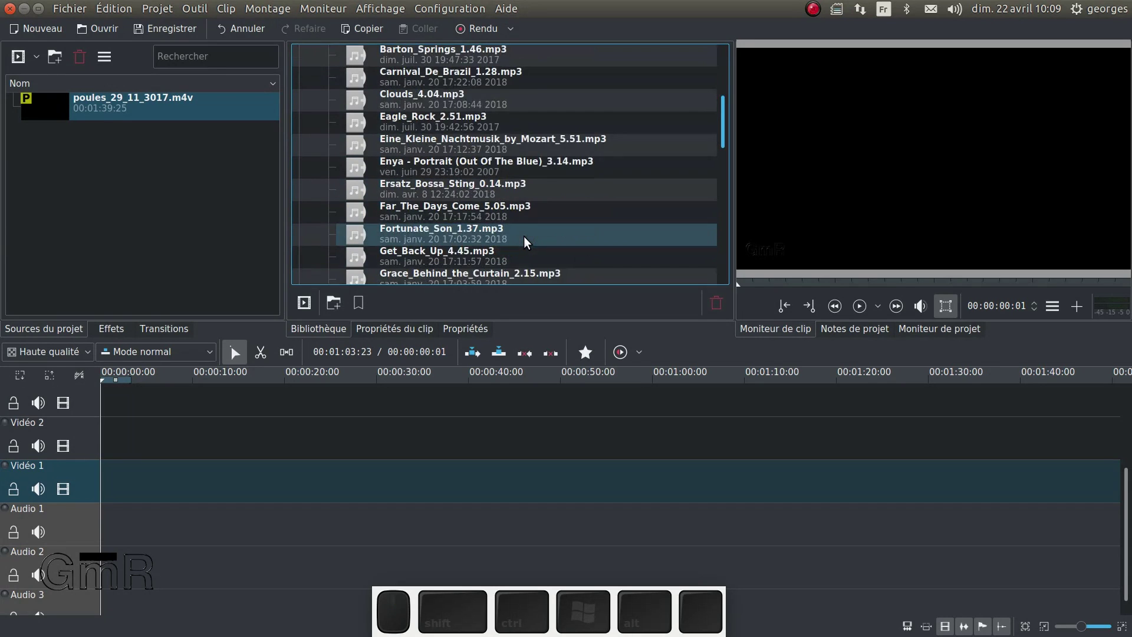
scroll(523, 236, down, 1)
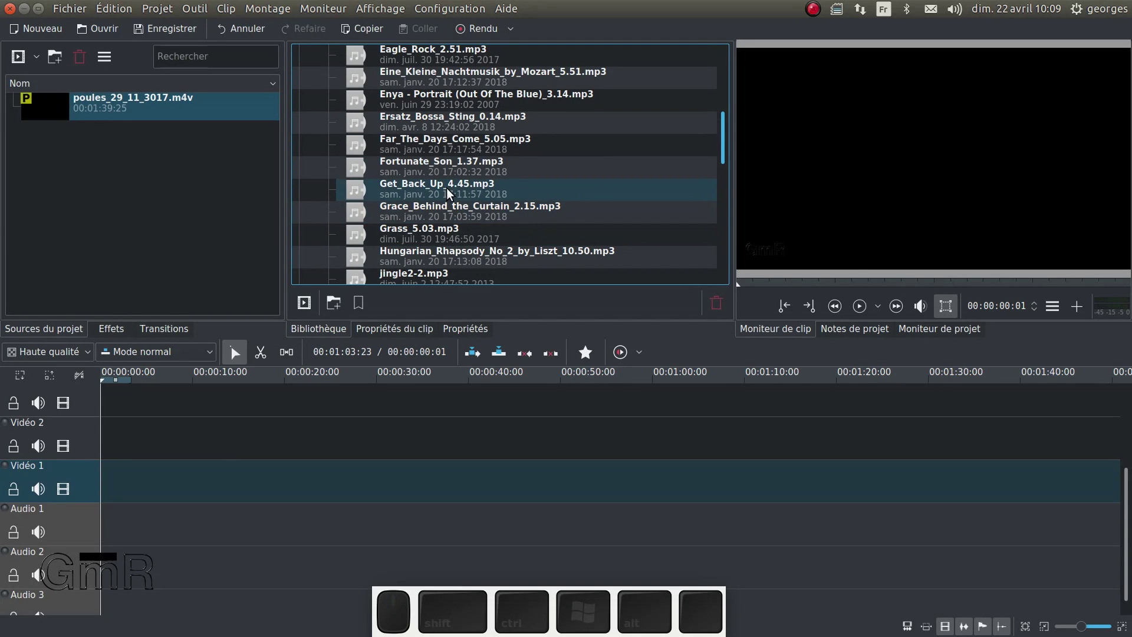
scroll(449, 234, down, 1)
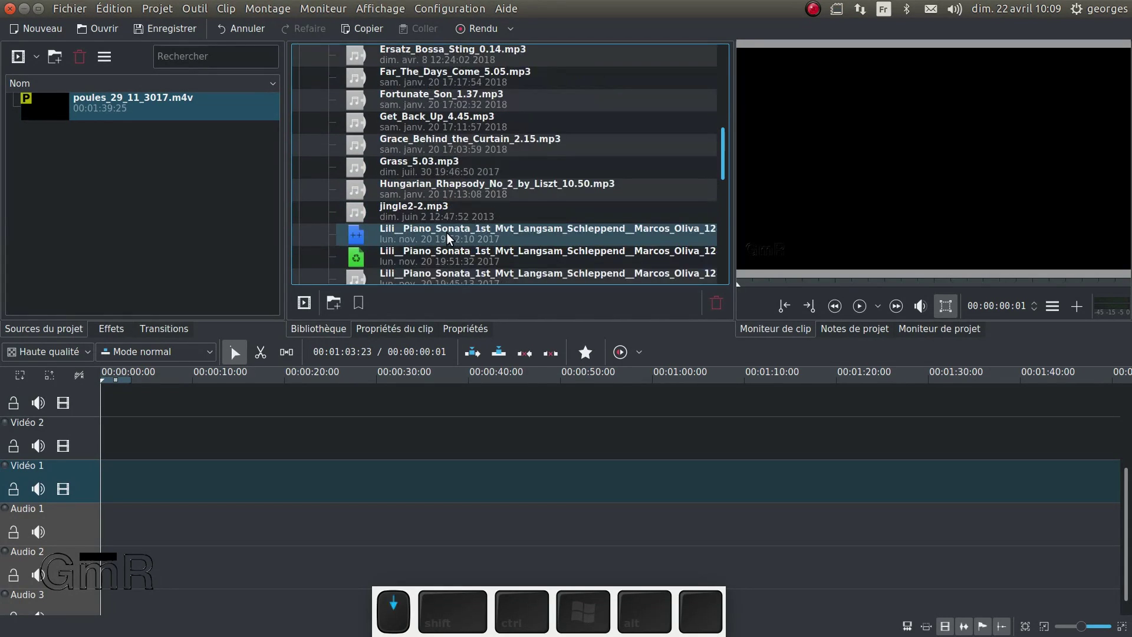
scroll(449, 230, down, 1)
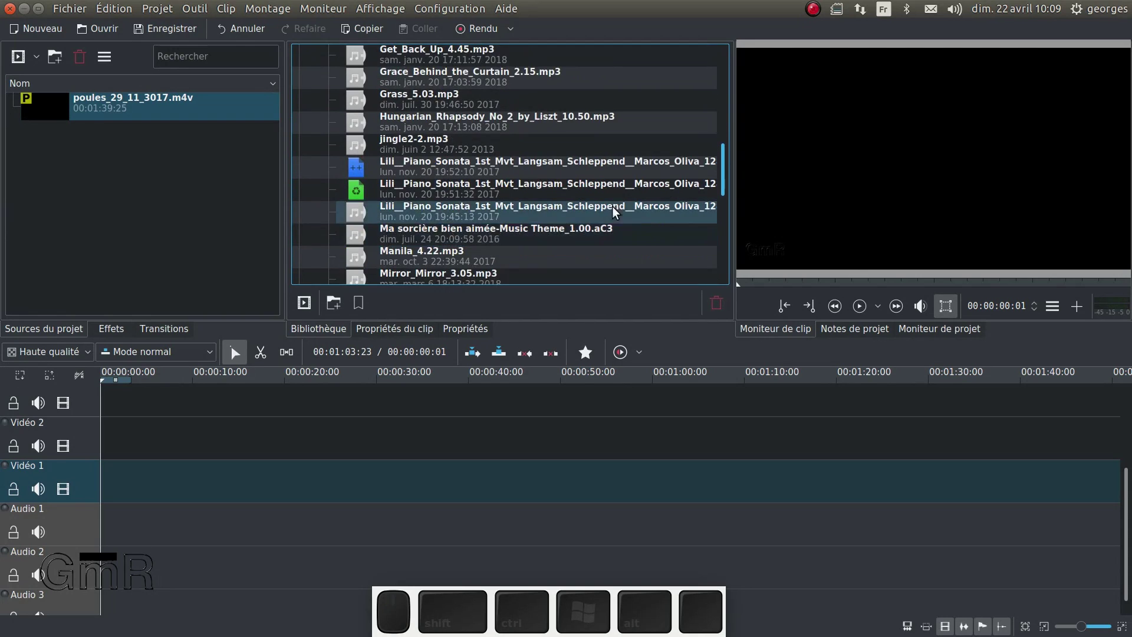
scroll(531, 229, down, 2)
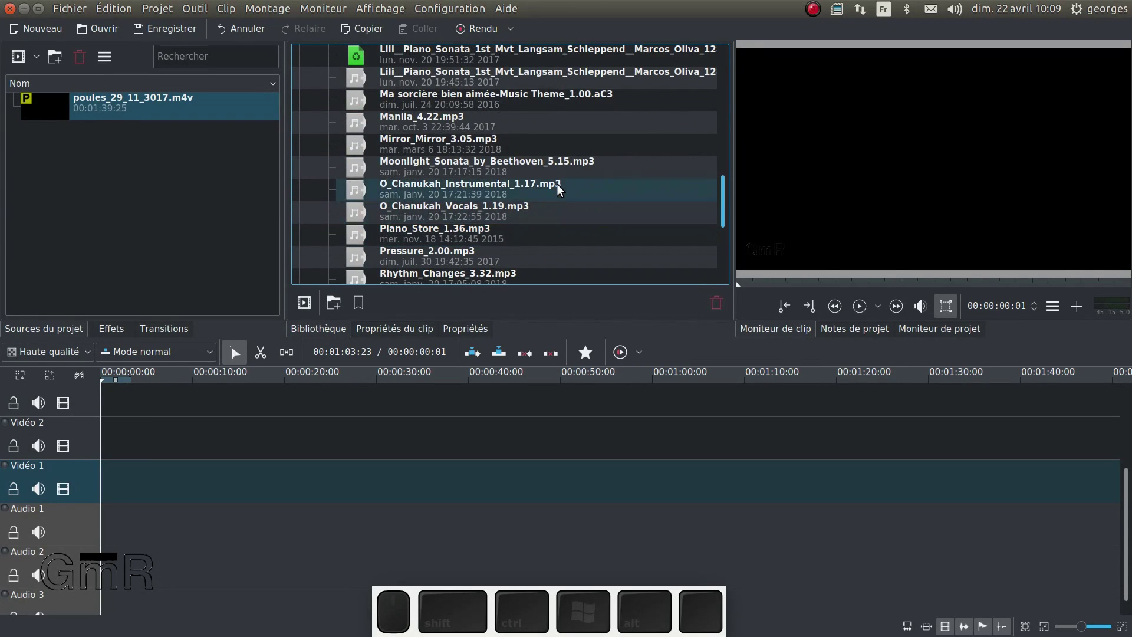
scroll(504, 203, down, 1)
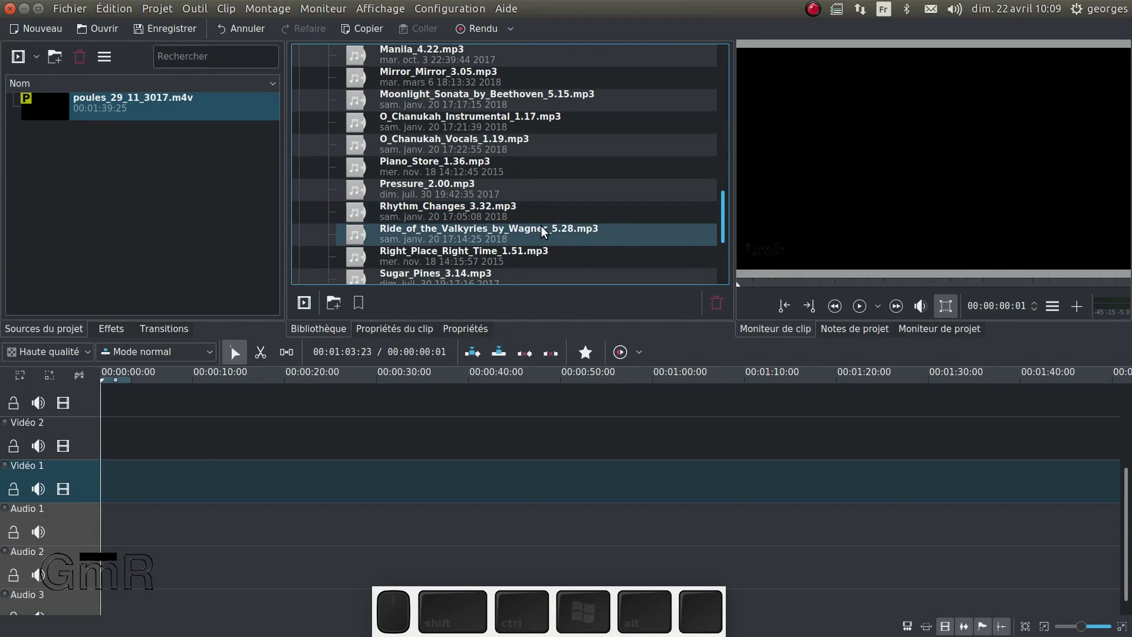
scroll(540, 225, down, 1)
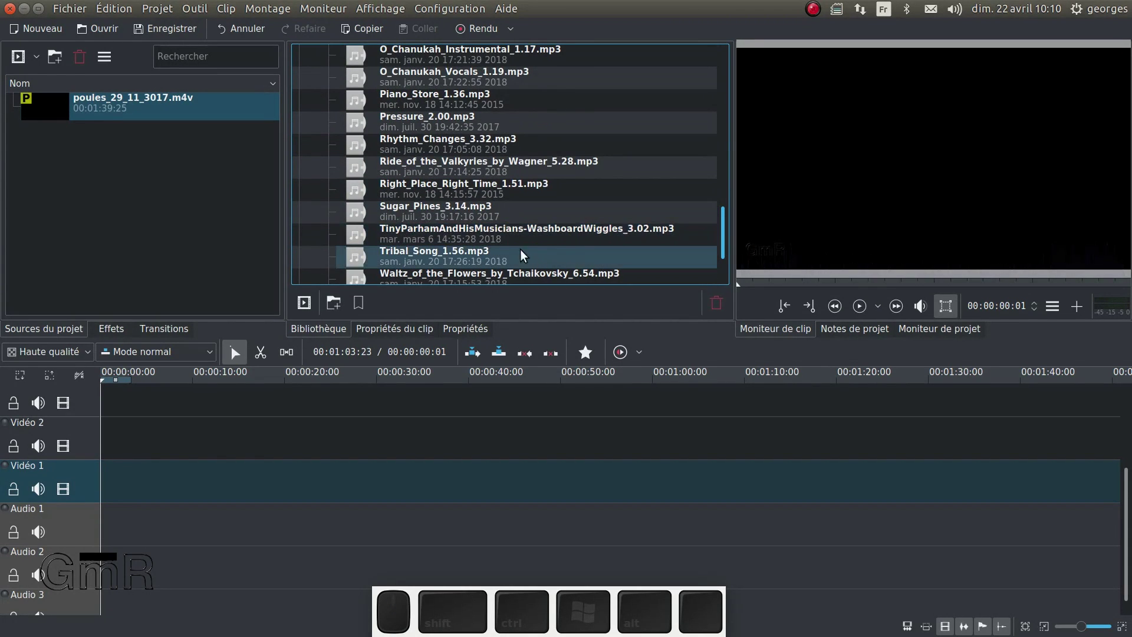
click(503, 236)
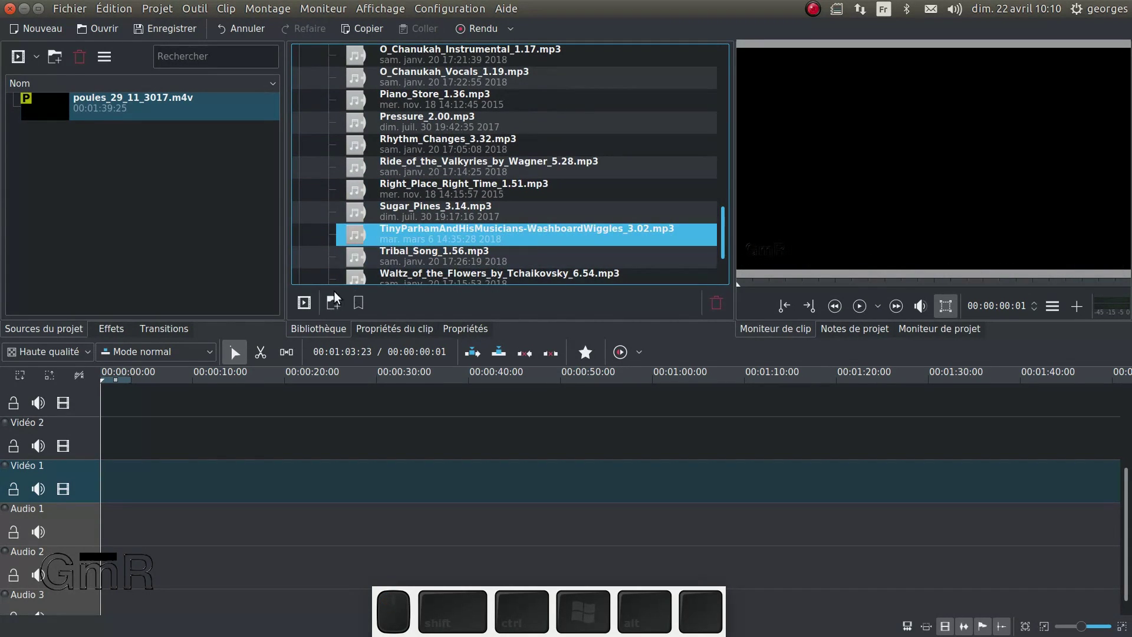
click(306, 303)
click(63, 136)
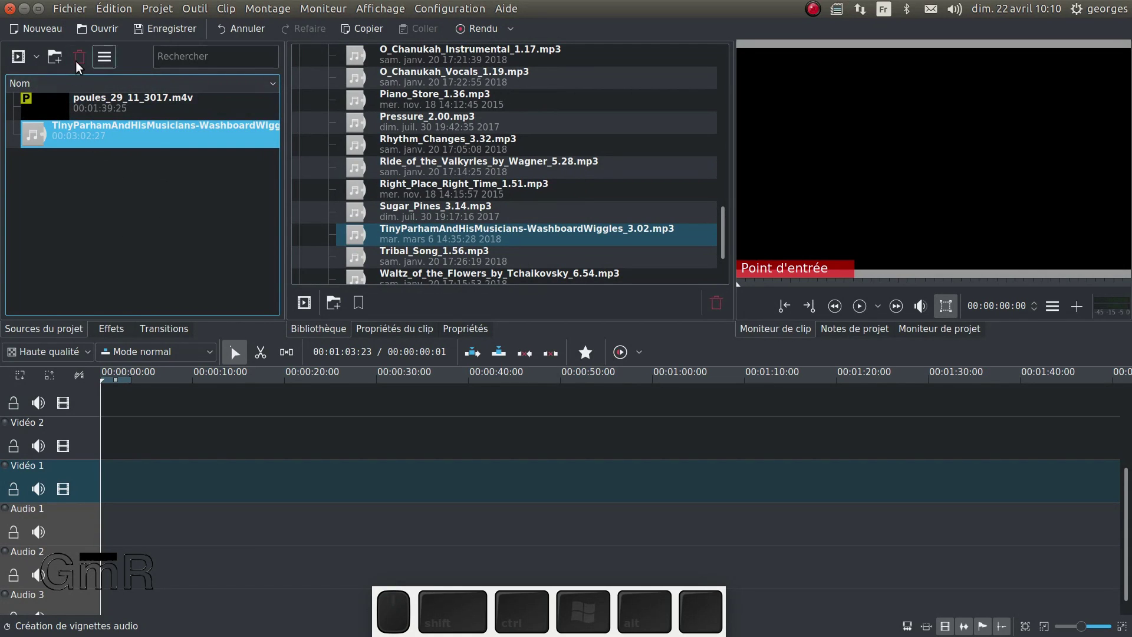
click(112, 112)
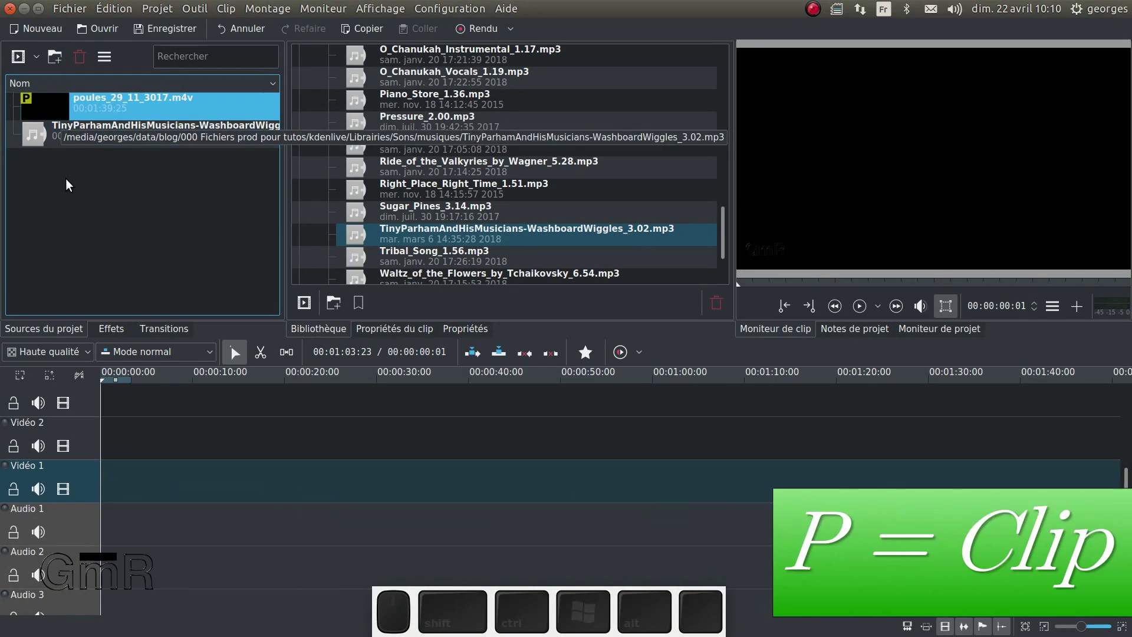
Create a folder named "Le ralenti" at the root of the project sources.
click(65, 178)
click(54, 56)
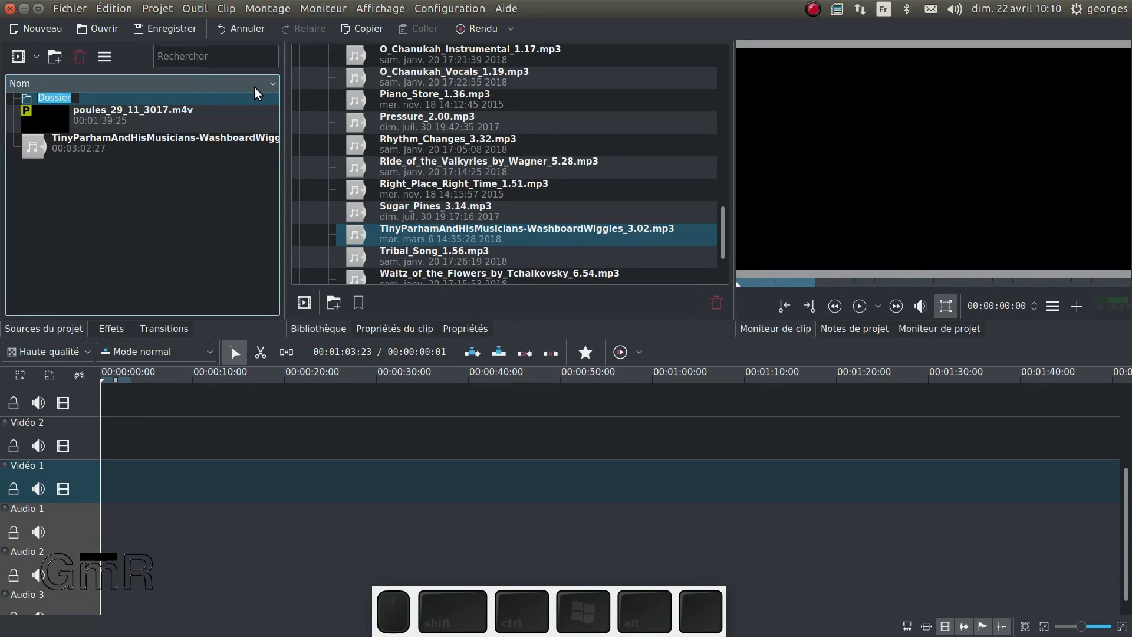
text(Le r)
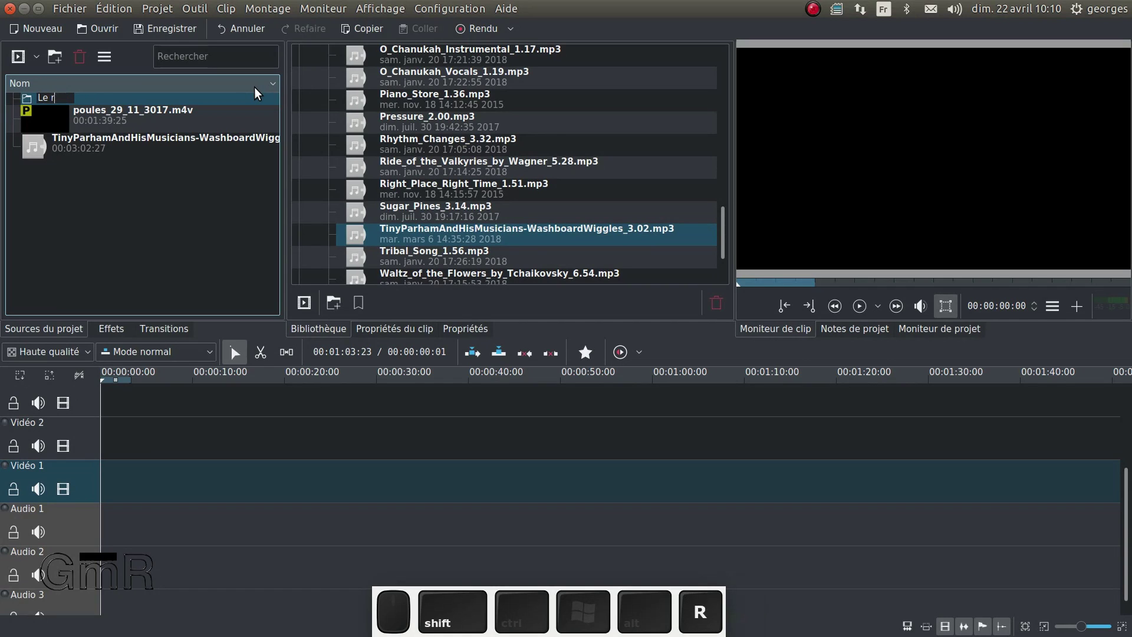
text(alenti)
key(Return)
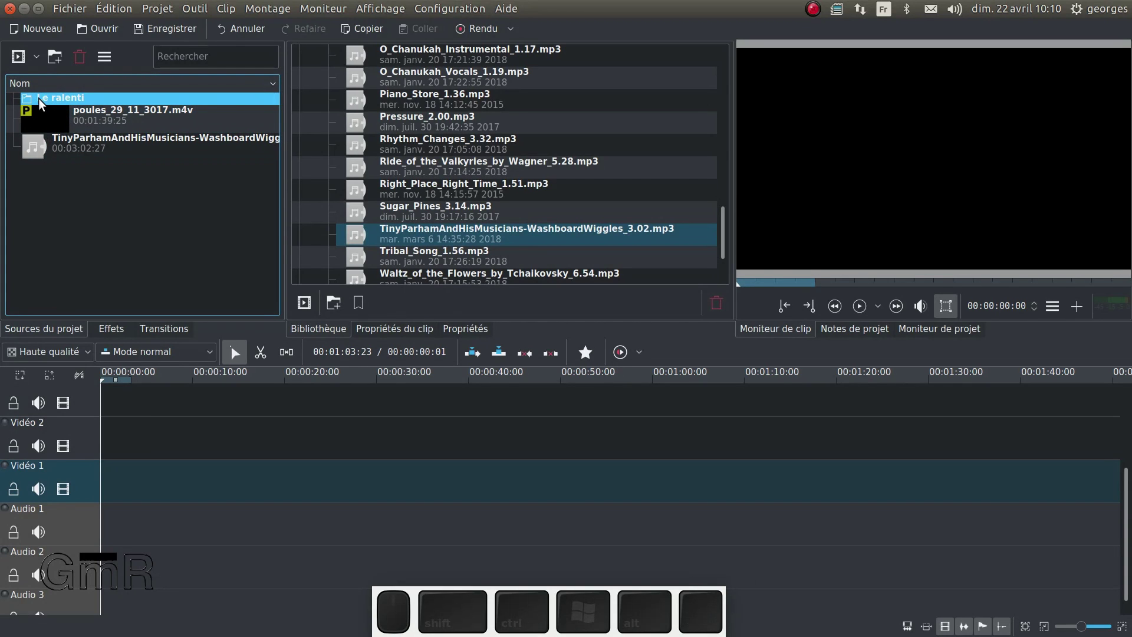
Create a second root folder in the project sources named "L'a acceleration".
click(47, 165)
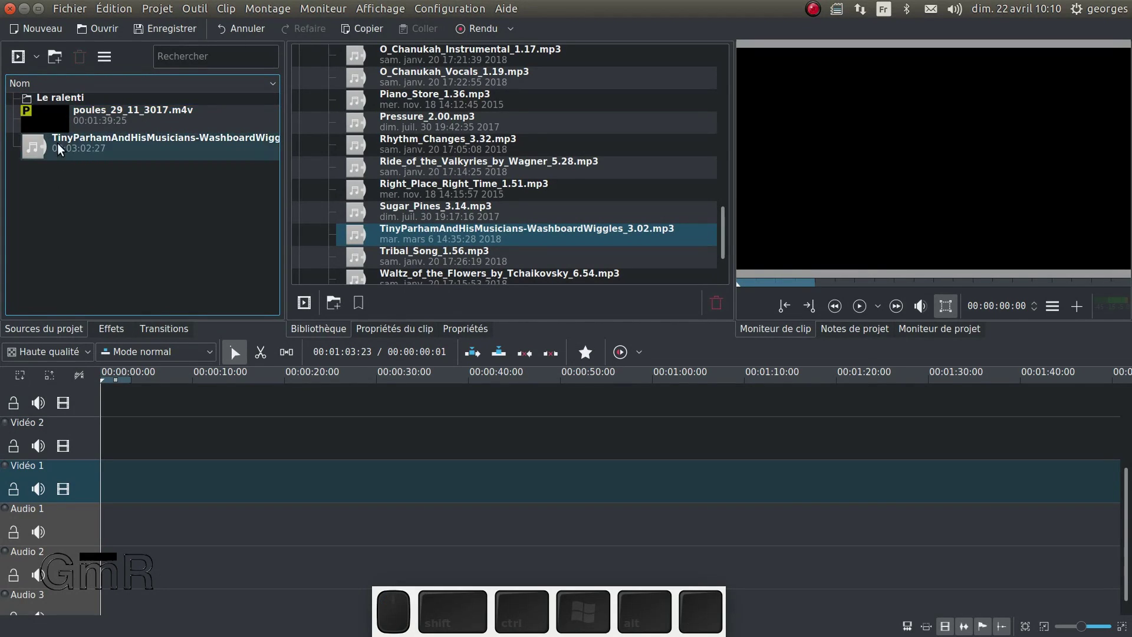
click(55, 56)
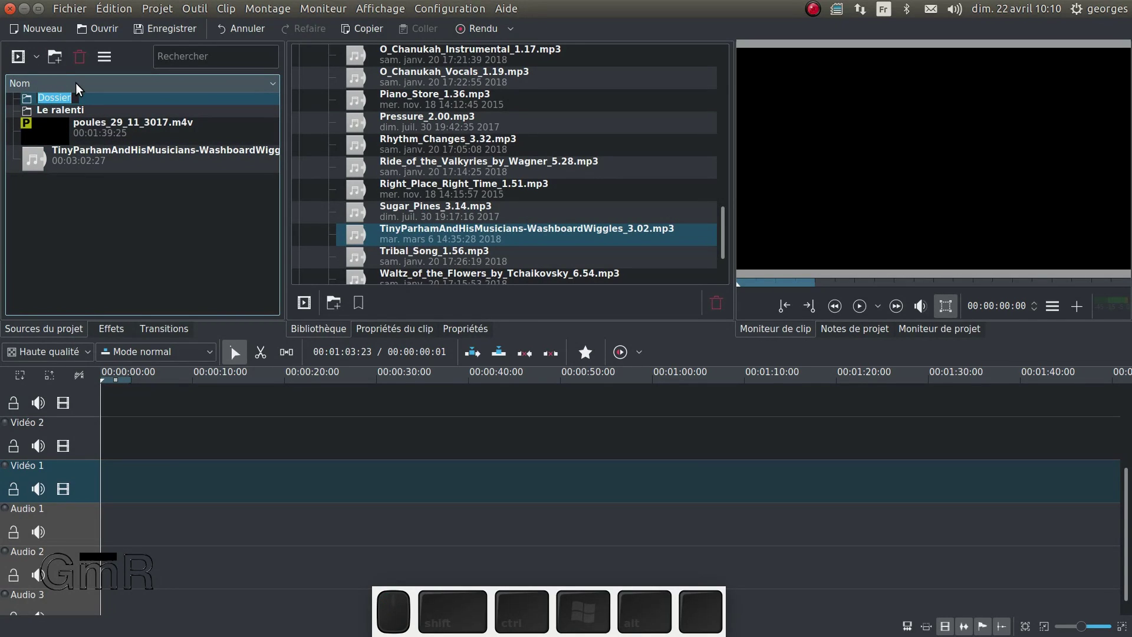
text(L)
text('a accelération)
key(Return)
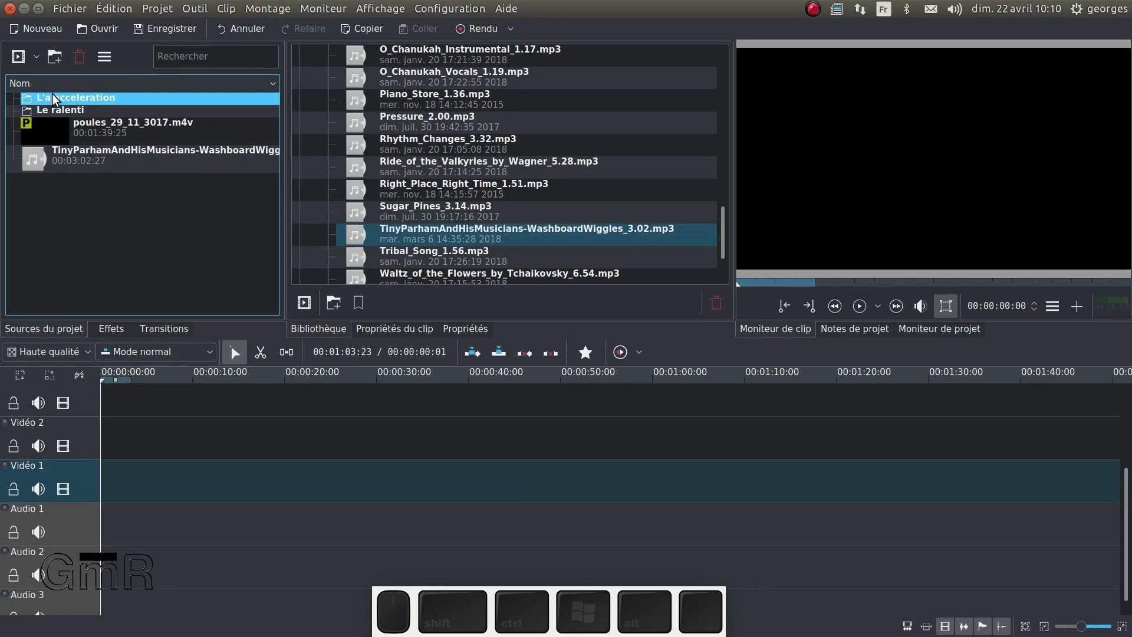
Correct the name of the "L'a acceleration" folder to "L'acceleration".
click(52, 97)
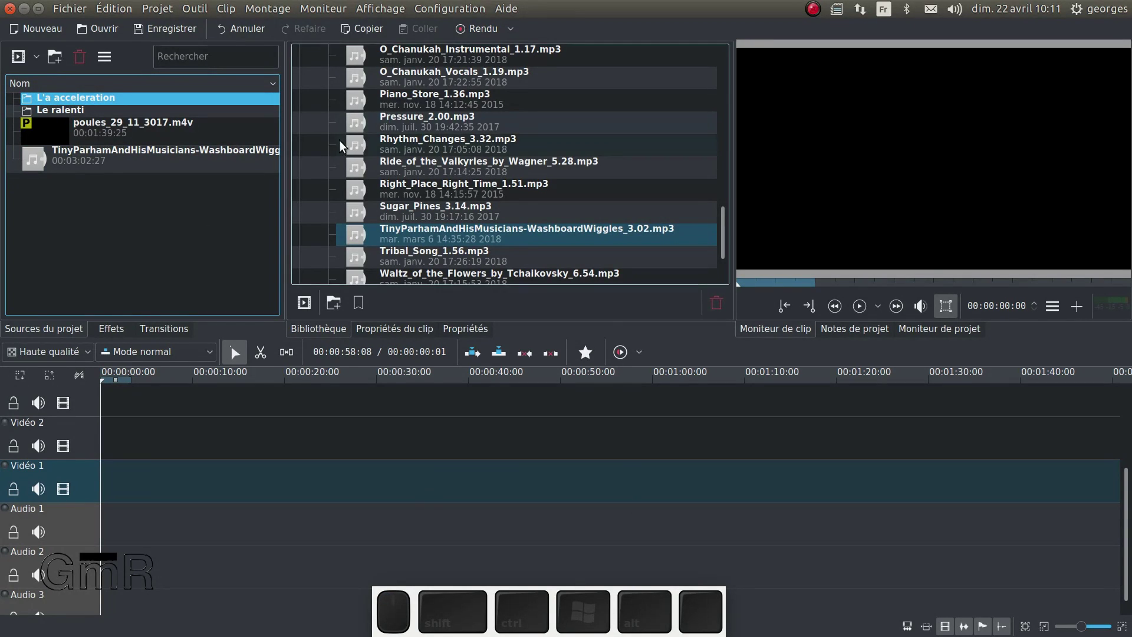
key(F2)
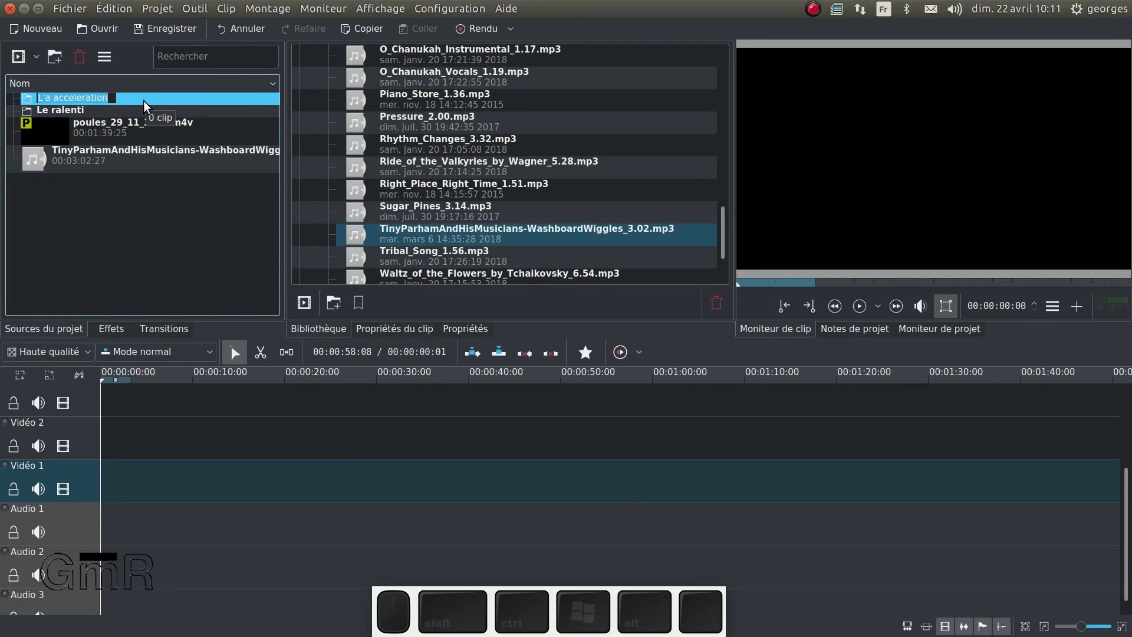
key(Left)
key(Right)
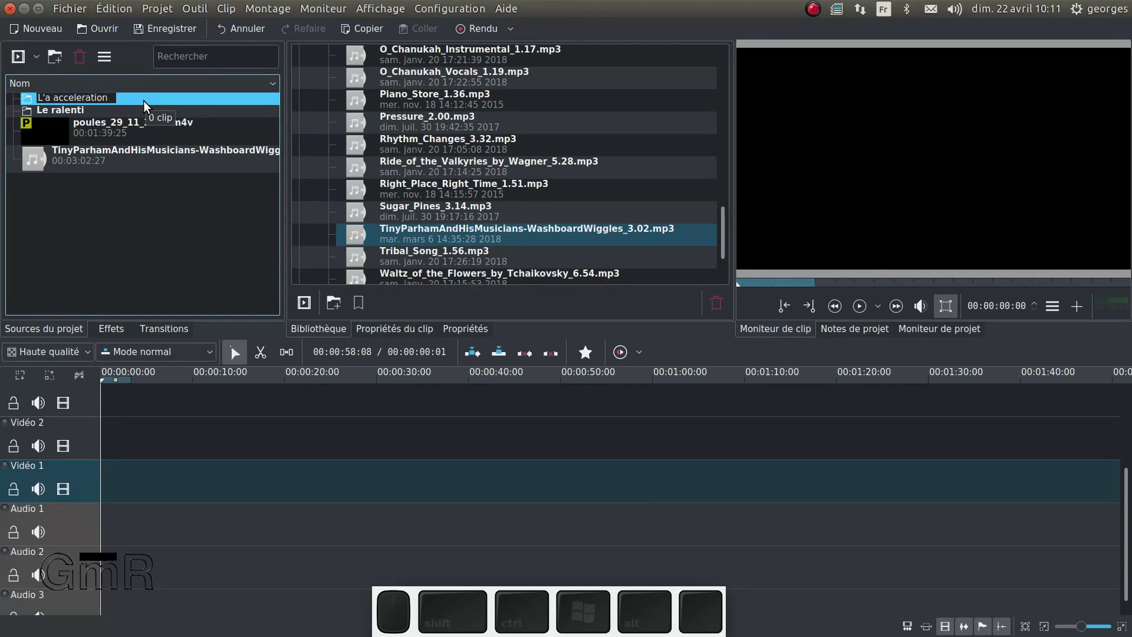
key(BackSpace)
key(BackSpace)
key(Return)
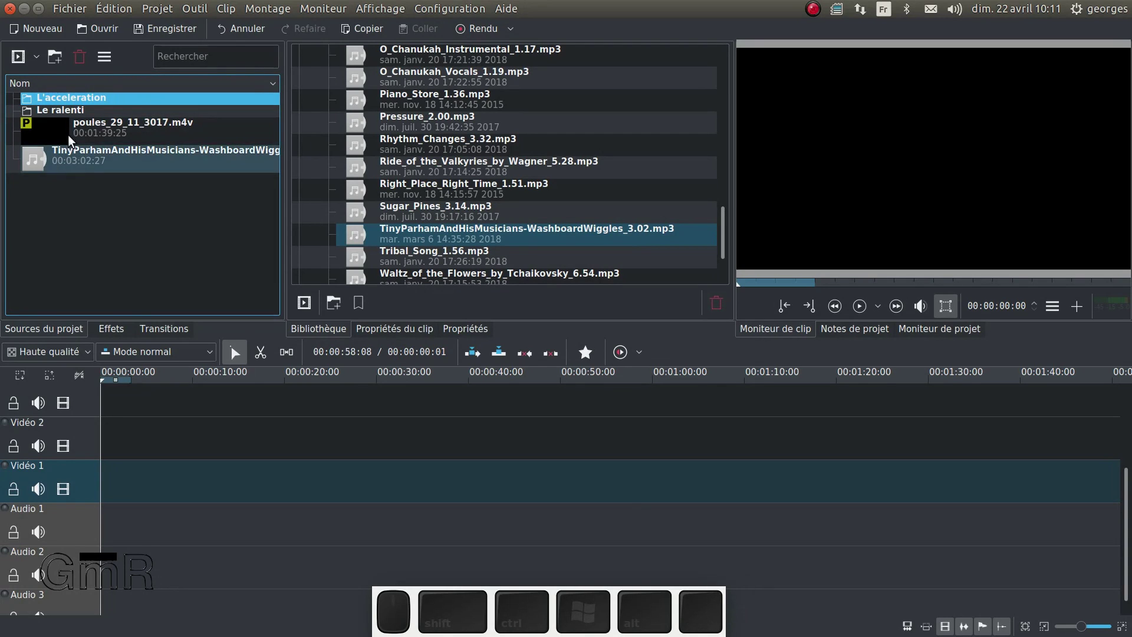
Create a third folder named "Imposer vitesse" at the root of the project sources.
click(93, 239)
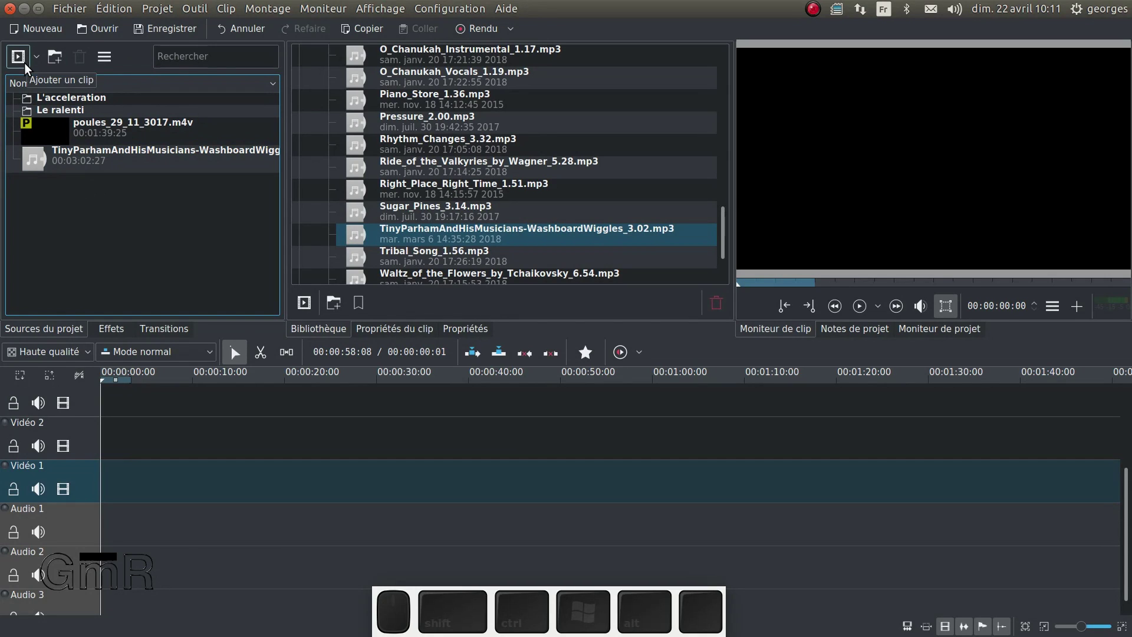
click(53, 59)
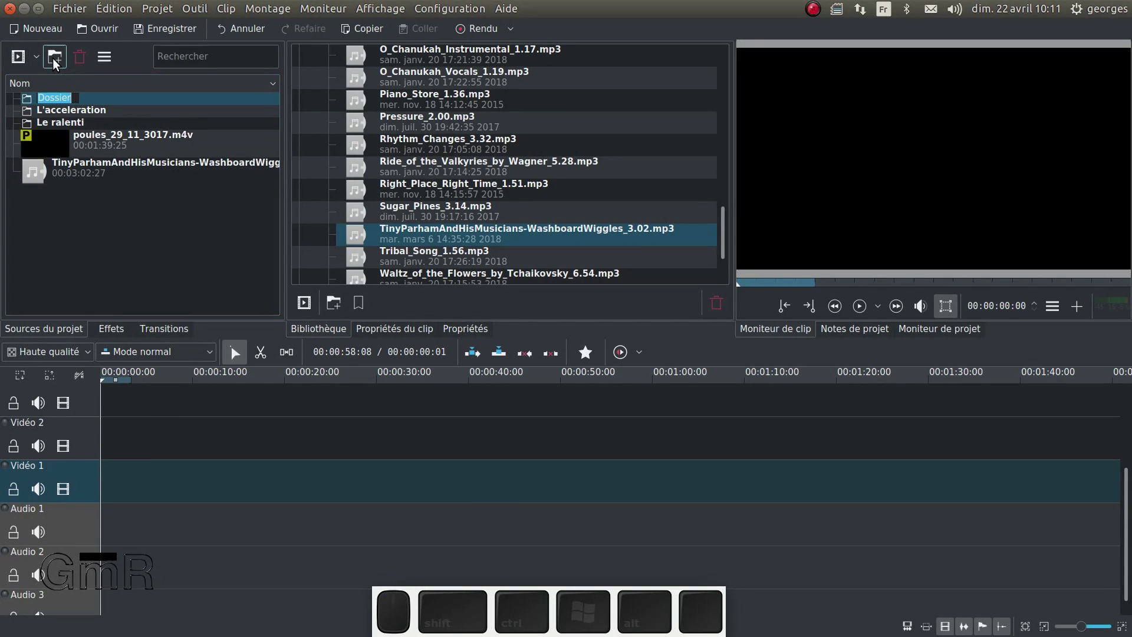
text(Impo)
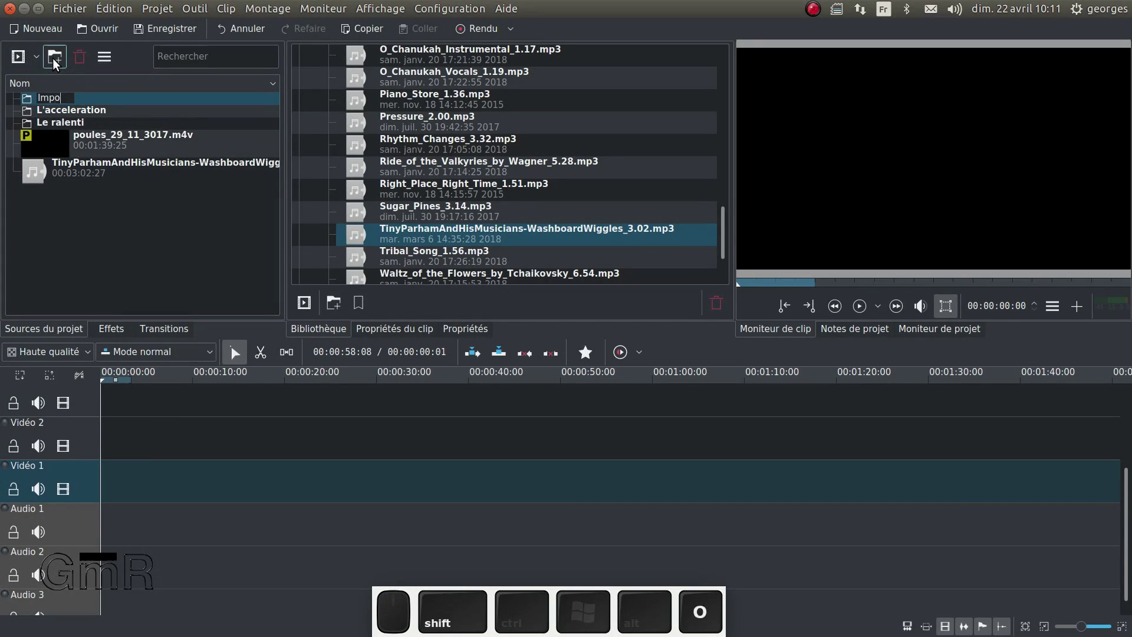
text(ser vitesse)
key(Return)
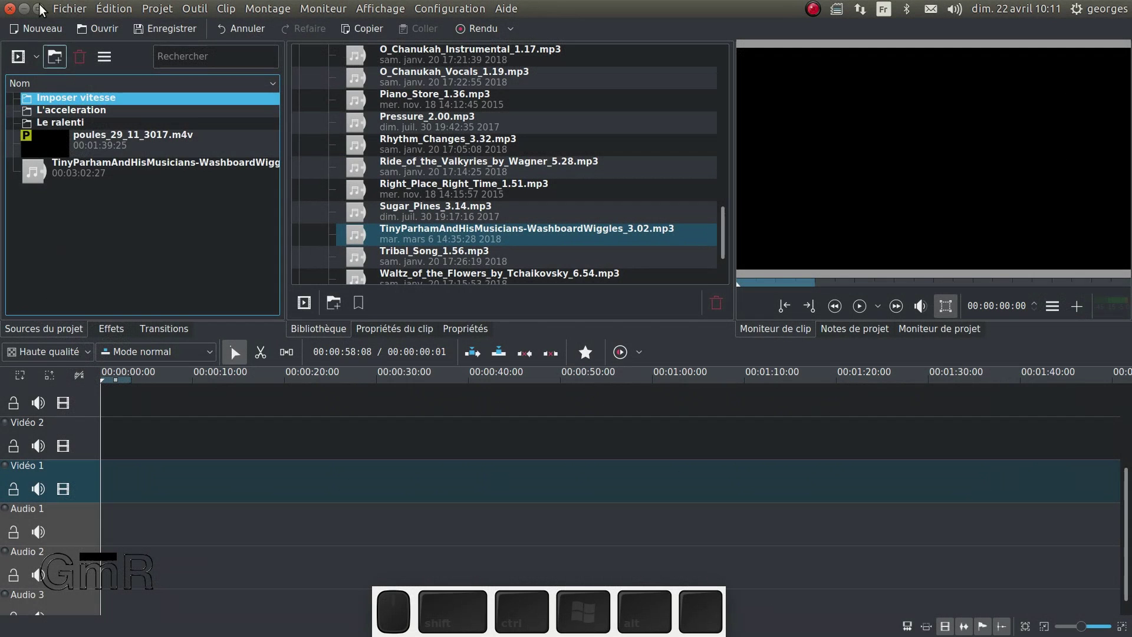
Place the poules_29_11_3017.m4v clip at the start of the Vidéo 1 track and preview it.
click(51, 124)
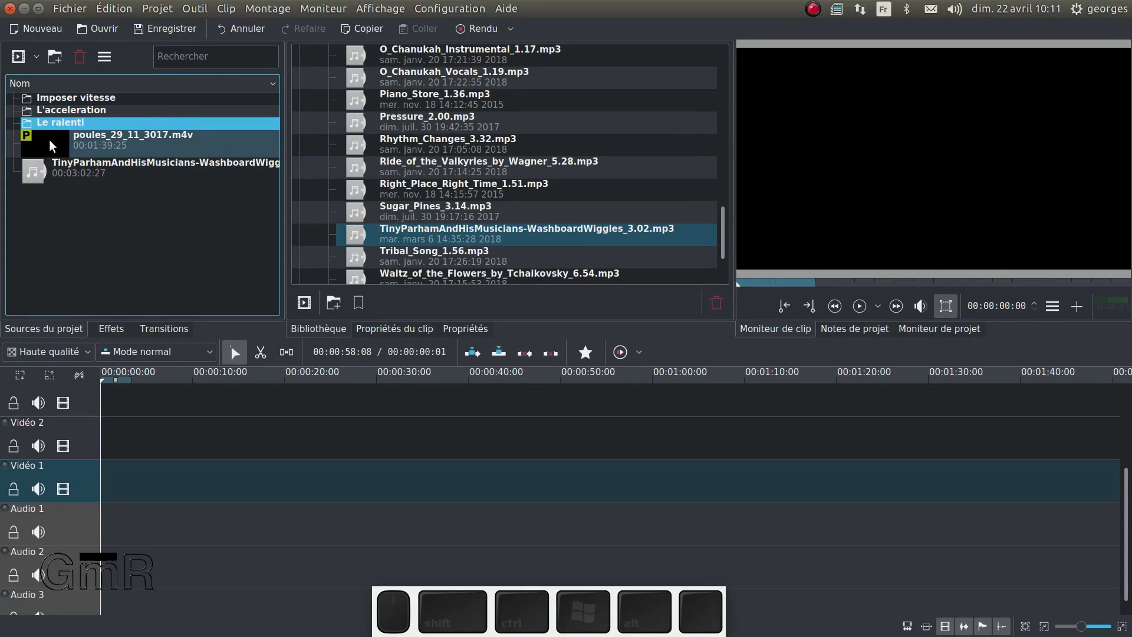
drag(49, 139, 110, 480)
drag(248, 493, 213, 489)
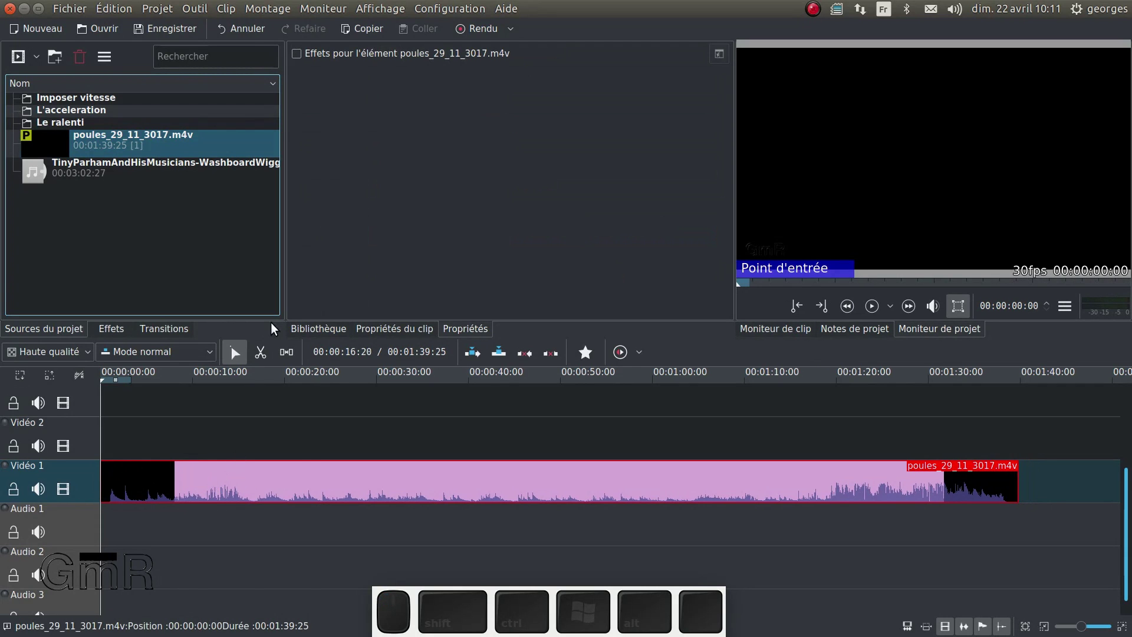
click(302, 433)
key(space)
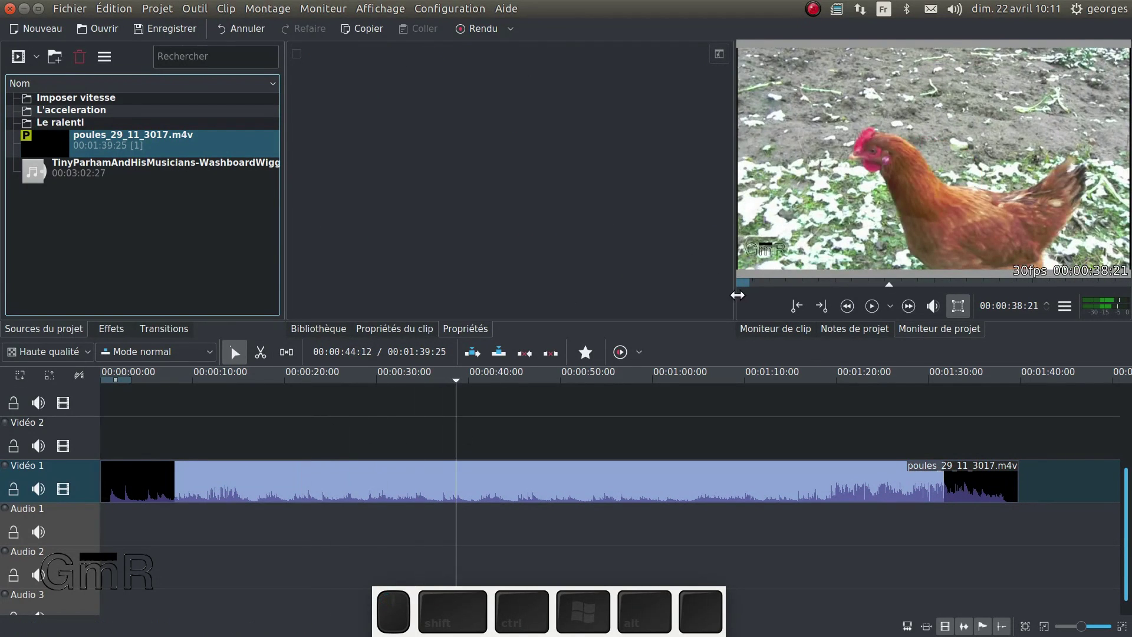
Enlarge the project monitor in width and height, and slightly widen the timeline's track headers.
drag(735, 298, 501, 300)
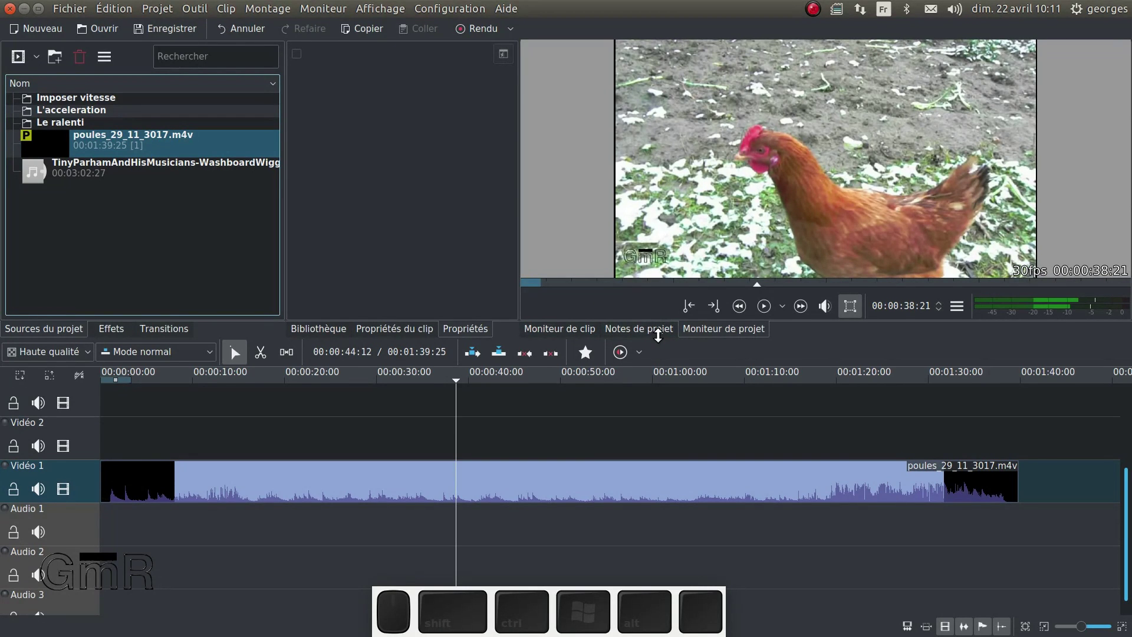
drag(656, 341, 632, 443)
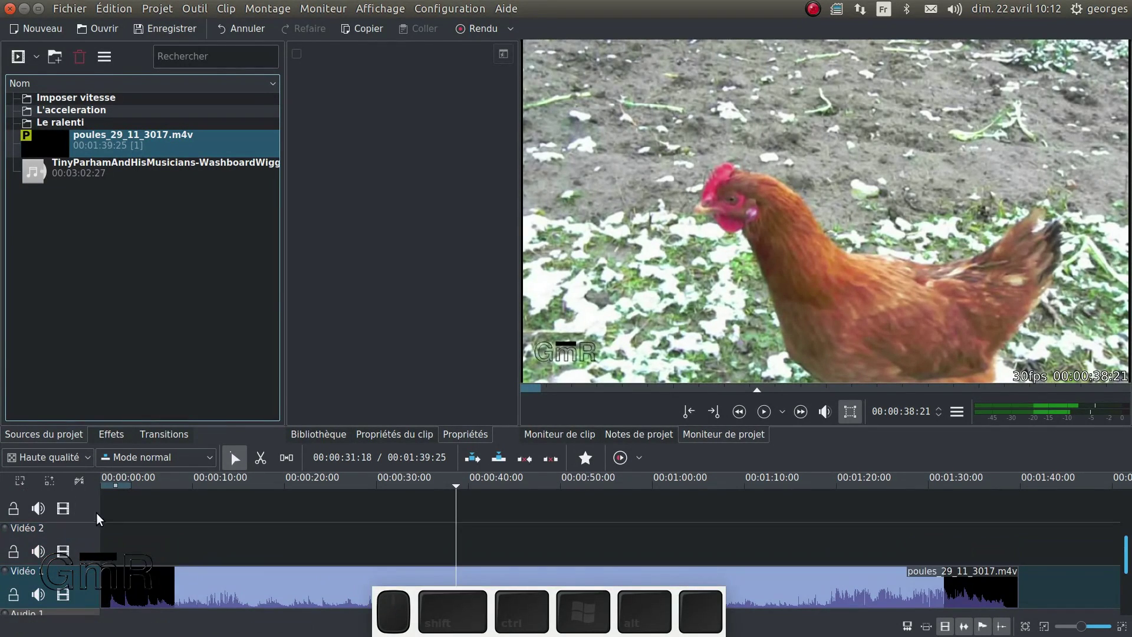
mouse_move(102, 510)
mouse_down()
mouse_move(157, 507)
mouse_move(118, 508)
mouse_up()
Look through the stacked video and audio tracks in the timeline around Vidéo 1.
scroll(92, 536, down, 2)
scroll(93, 537, up, 2)
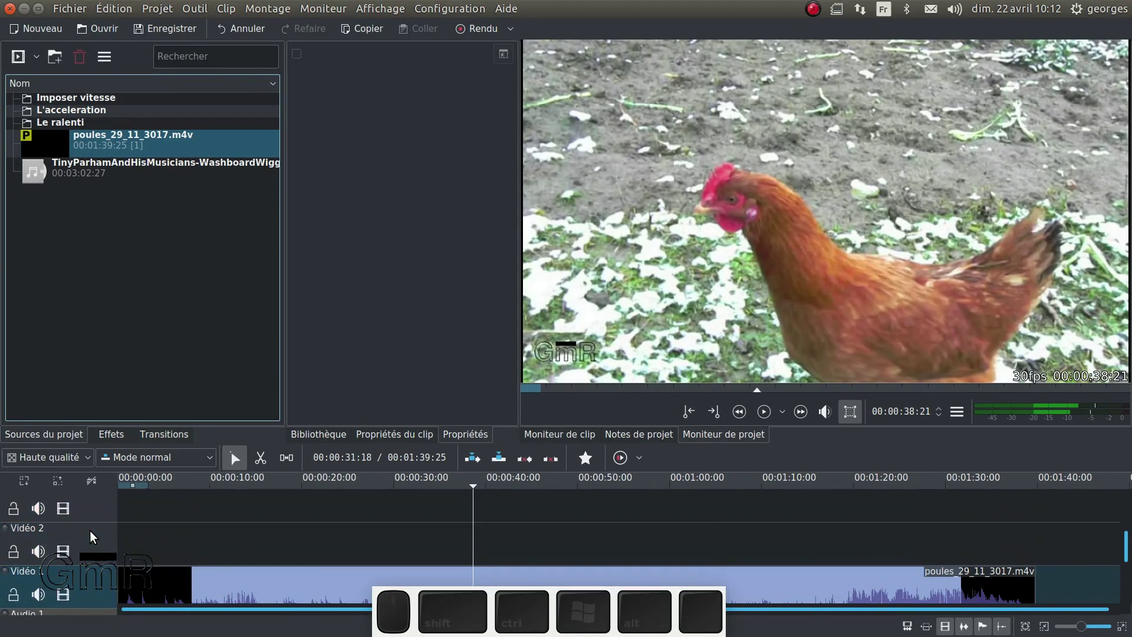
scroll(93, 536, down, 2)
scroll(92, 536, up, 2)
scroll(83, 534, down, 1)
scroll(83, 533, down, 2)
scroll(83, 533, up, 3)
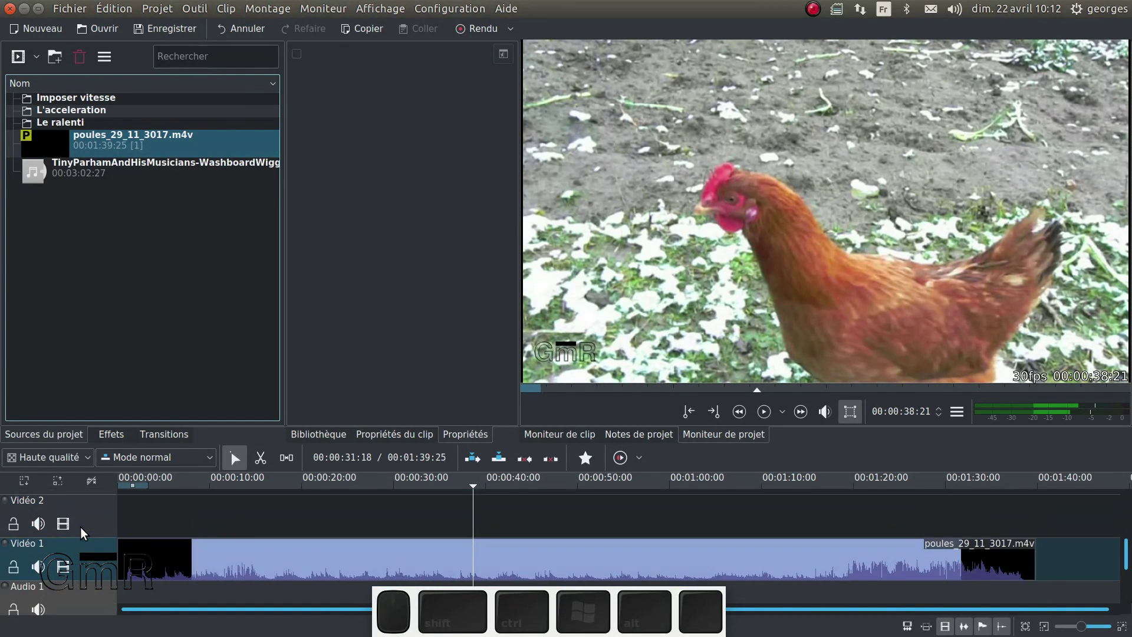
scroll(83, 532, down, 1)
scroll(82, 532, up, 1)
scroll(83, 532, down, 1)
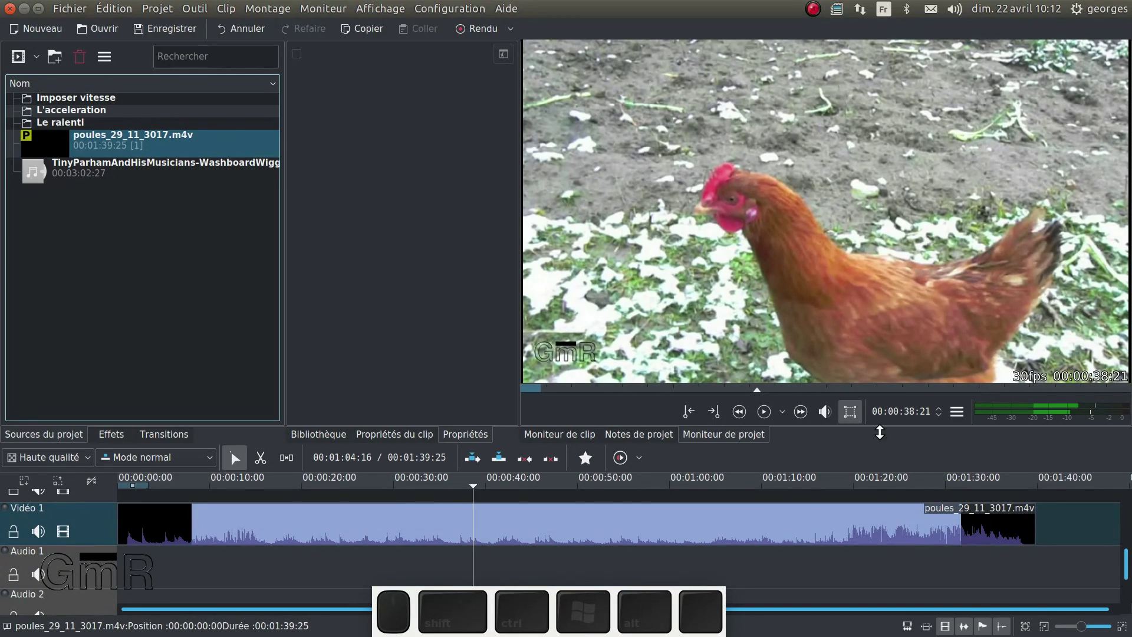
Preview a short passage and the end of the Vidéo 1 clip, and move the playhead back to 00:00:22:18.
click(766, 413)
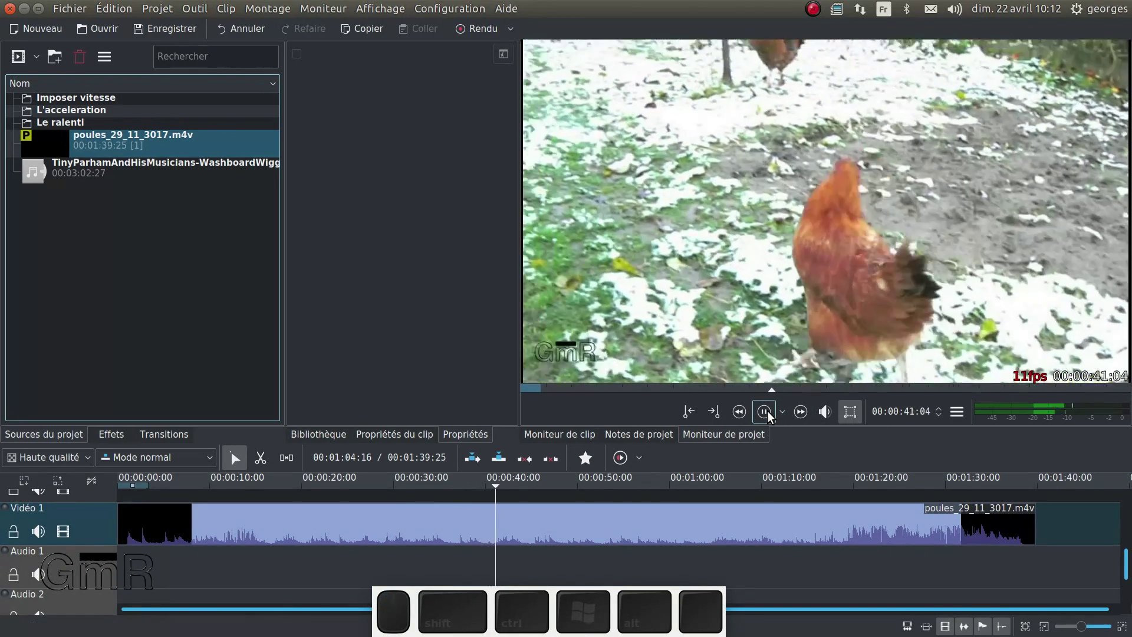
click(765, 412)
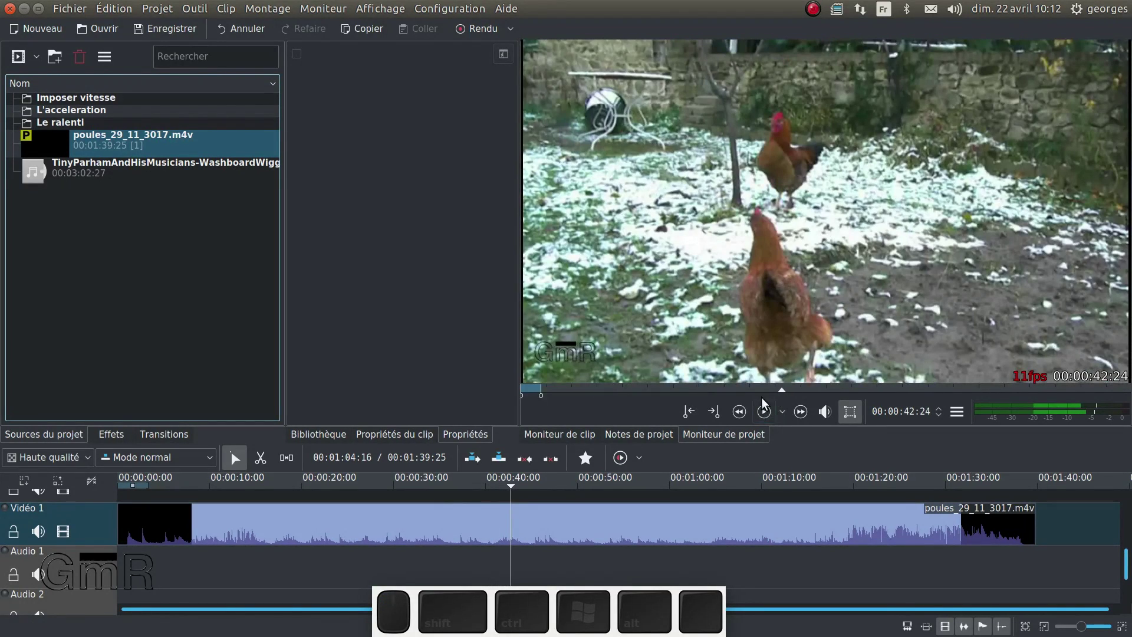
click(612, 505)
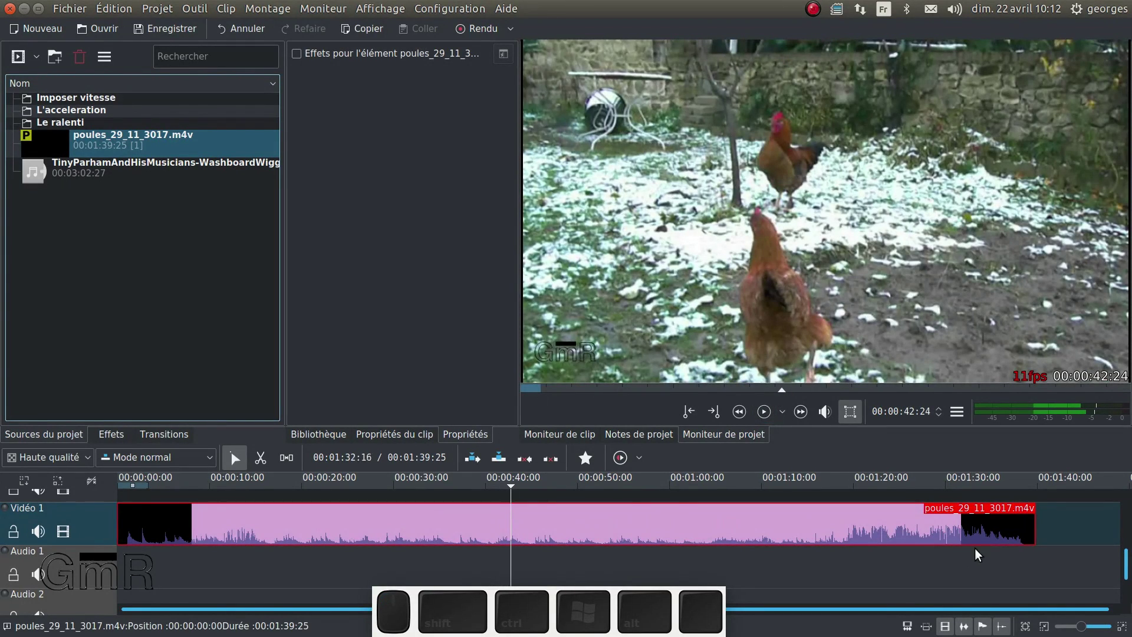
click(1038, 509)
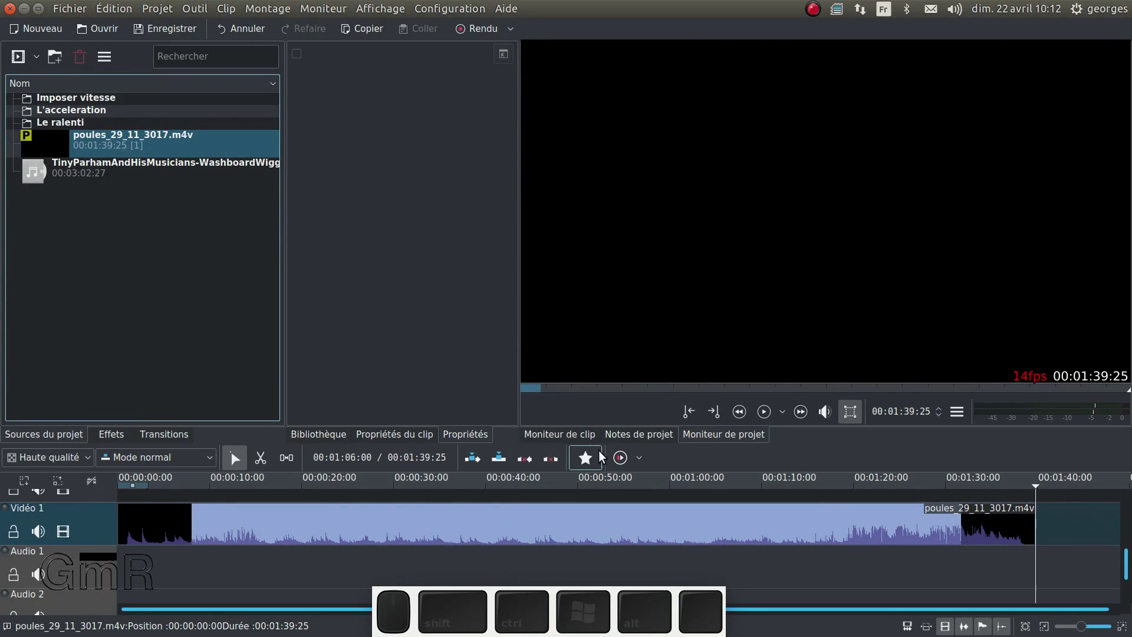
click(325, 488)
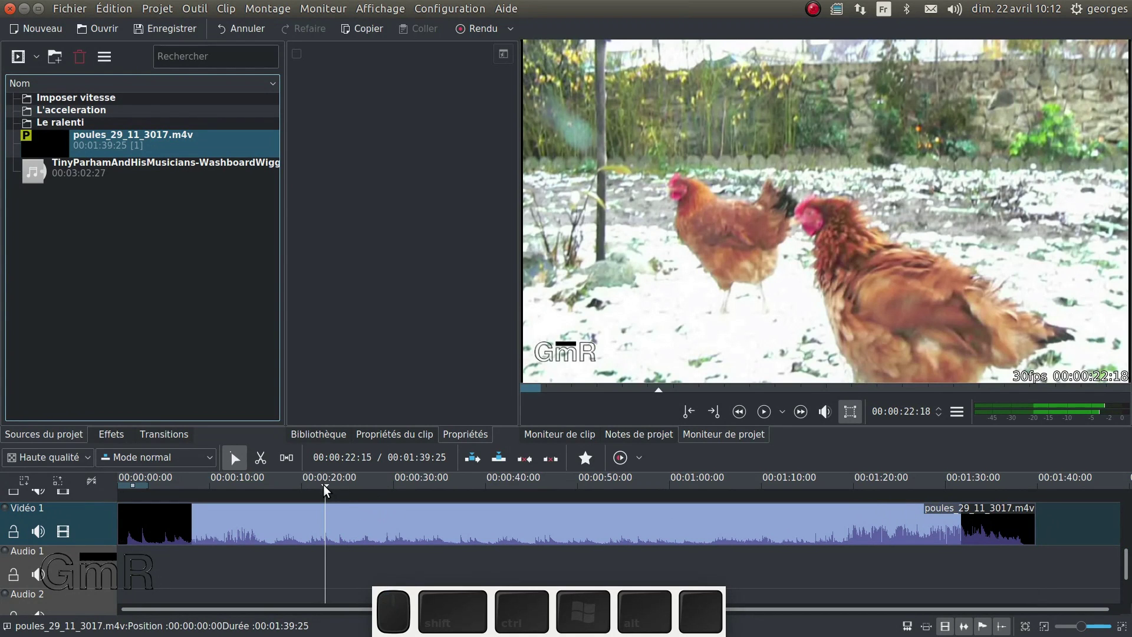
Review the Divers and Montage settings in the Kdenlive configuration without changing them.
click(469, 10)
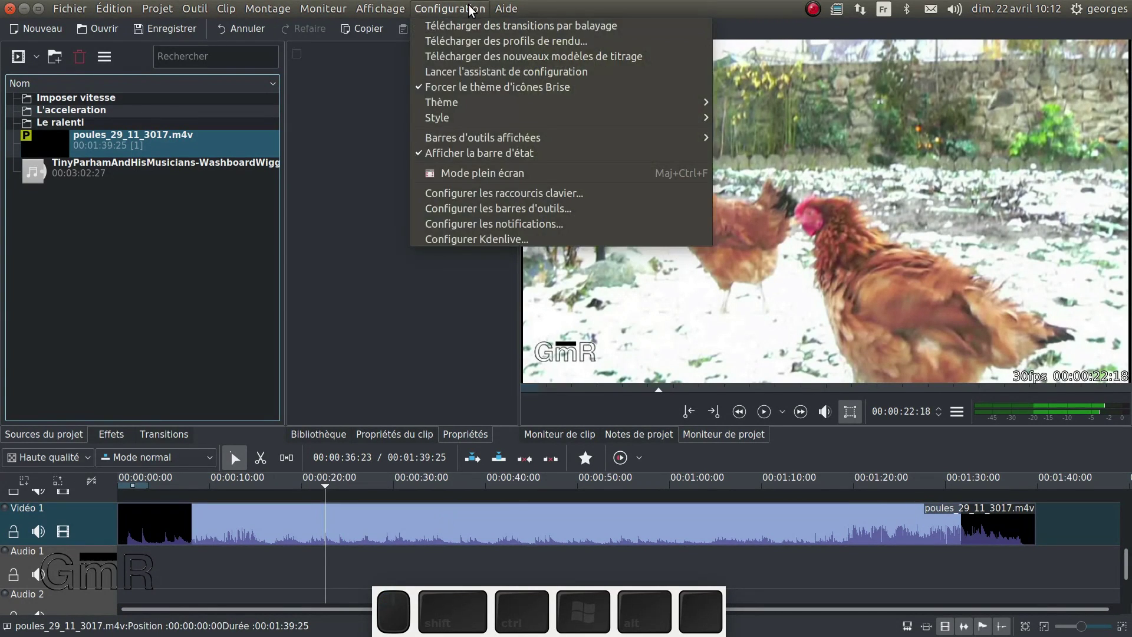
click(472, 239)
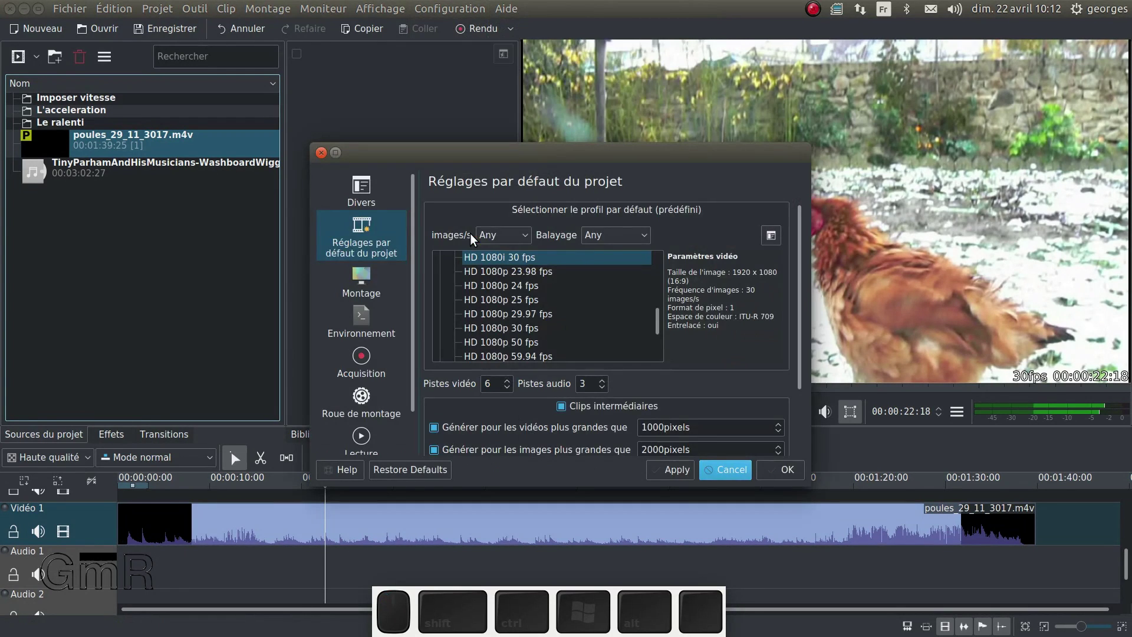
click(363, 189)
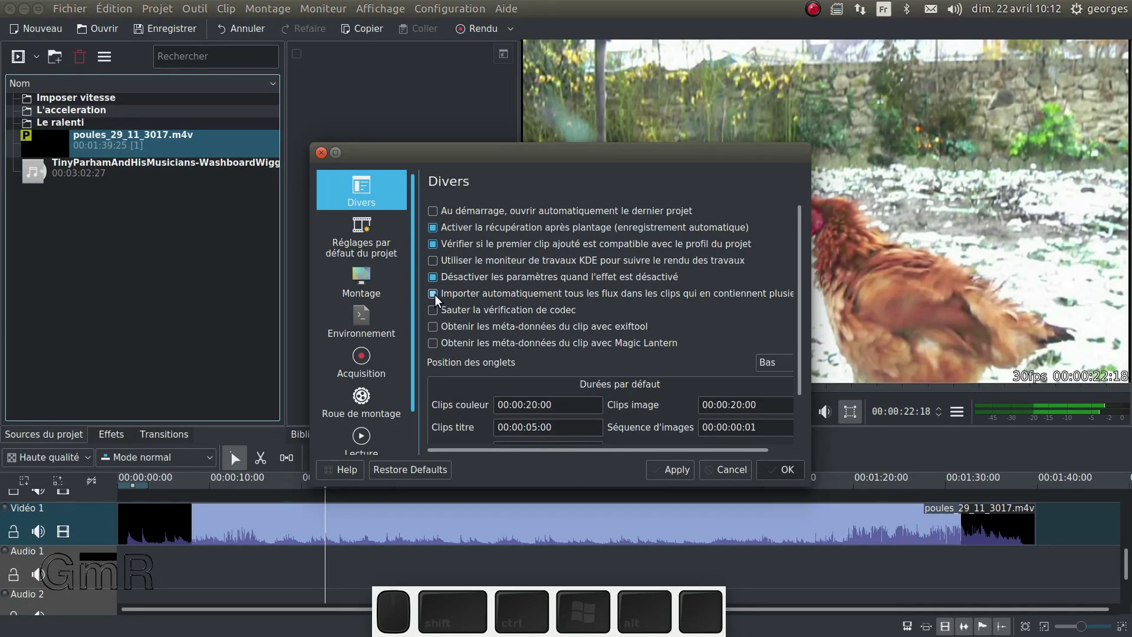
click(372, 283)
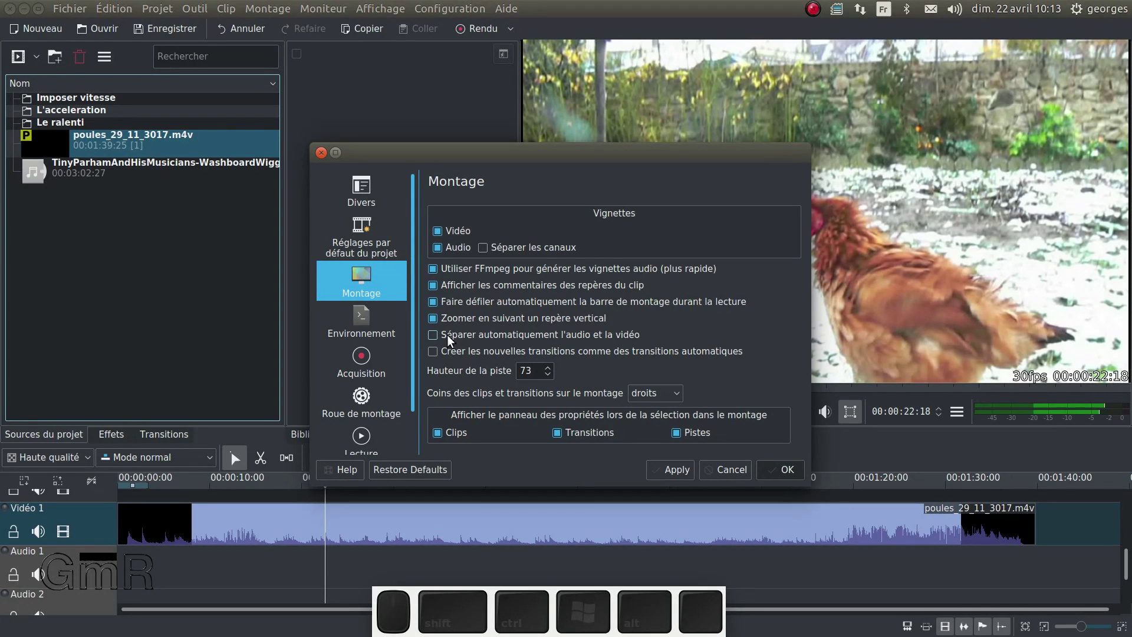
click(747, 475)
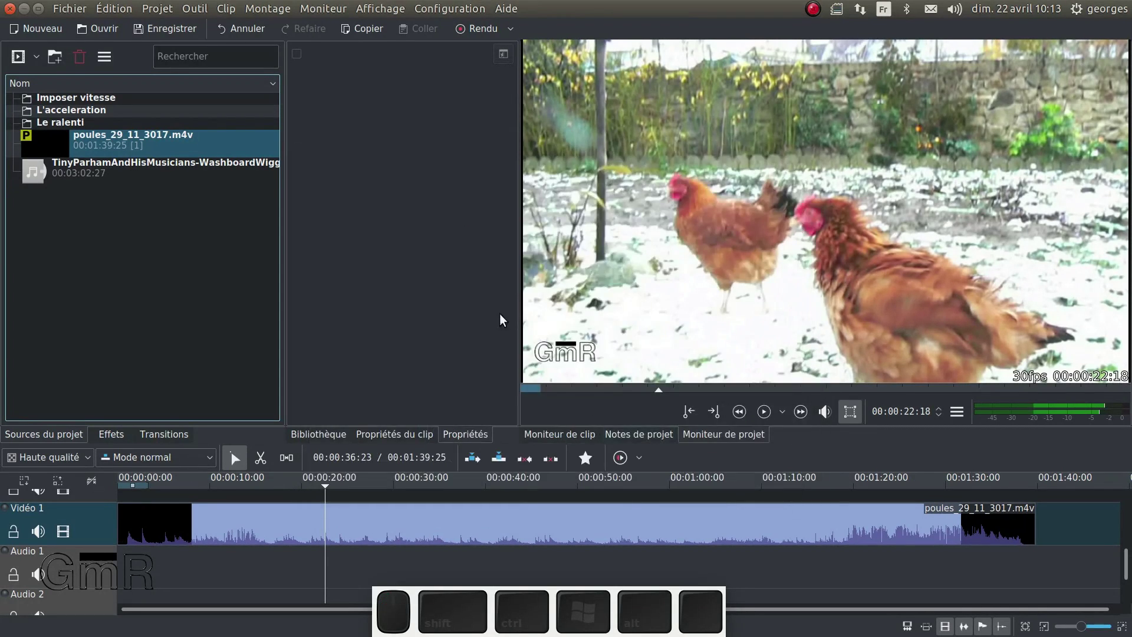
Select the poules clip on Vidéo 1 and locate the Vitesse effect among the Mouvement video effects.
click(440, 535)
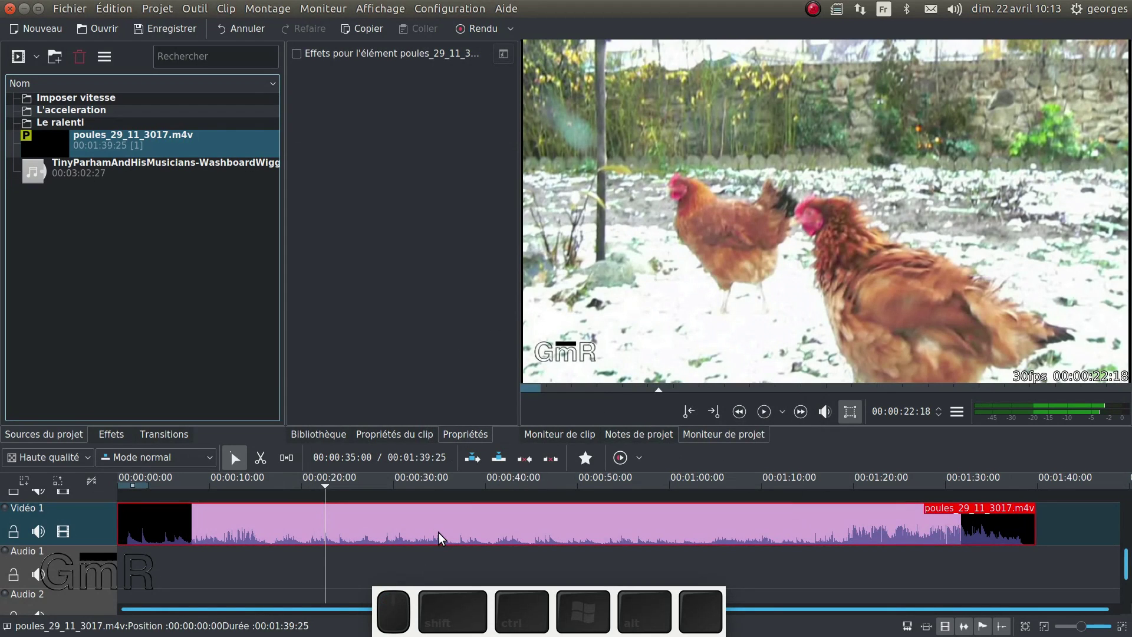
click(119, 435)
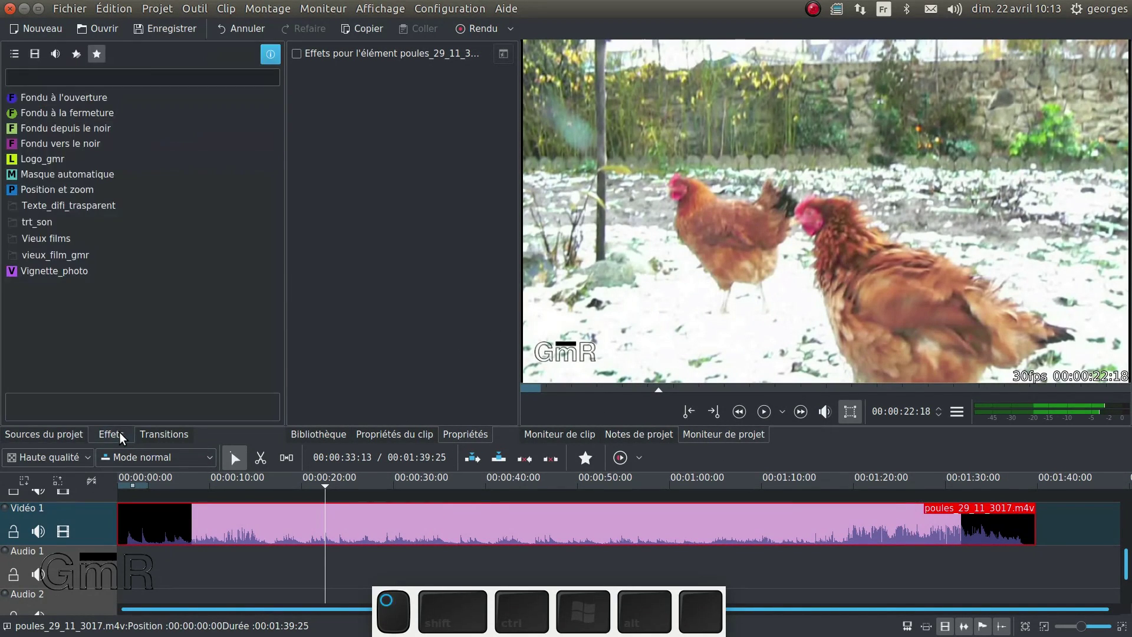
click(34, 54)
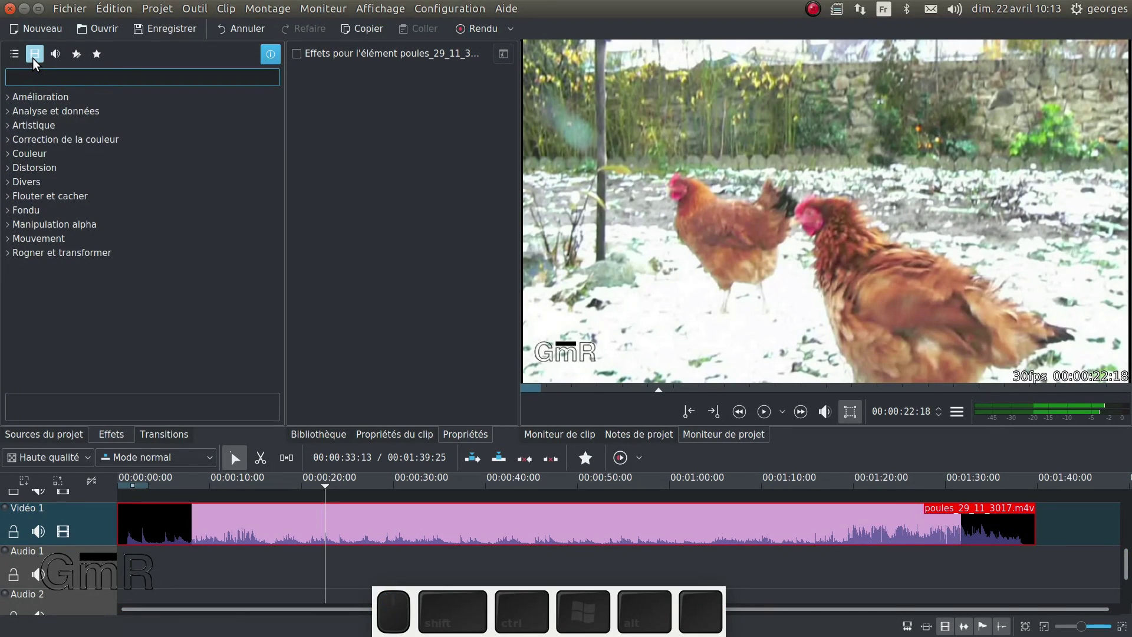
click(12, 244)
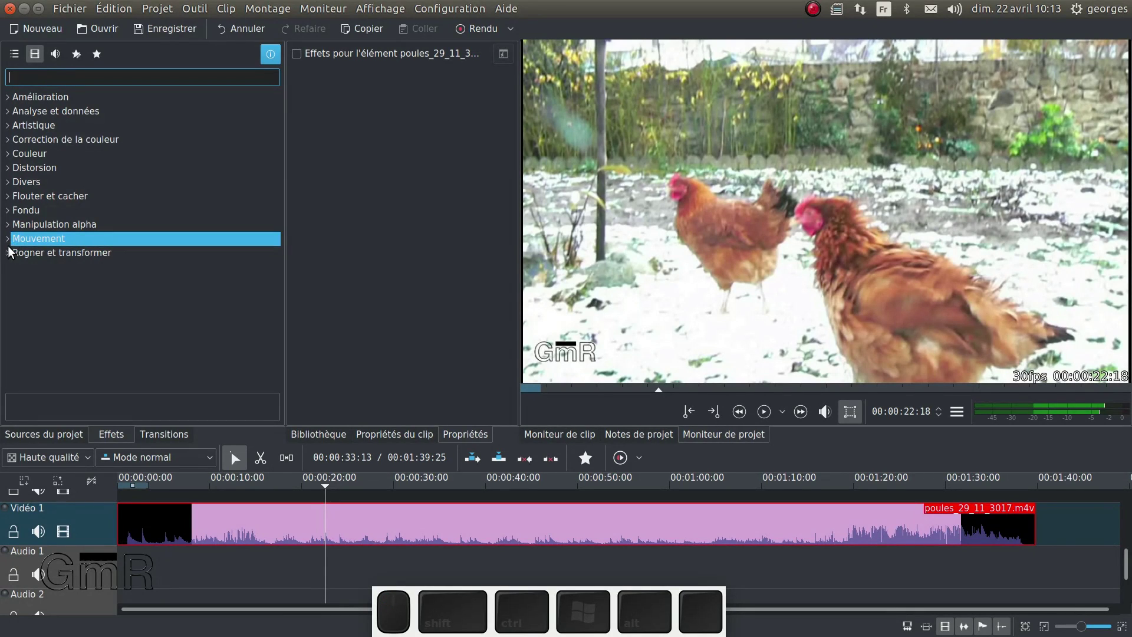
click(8, 239)
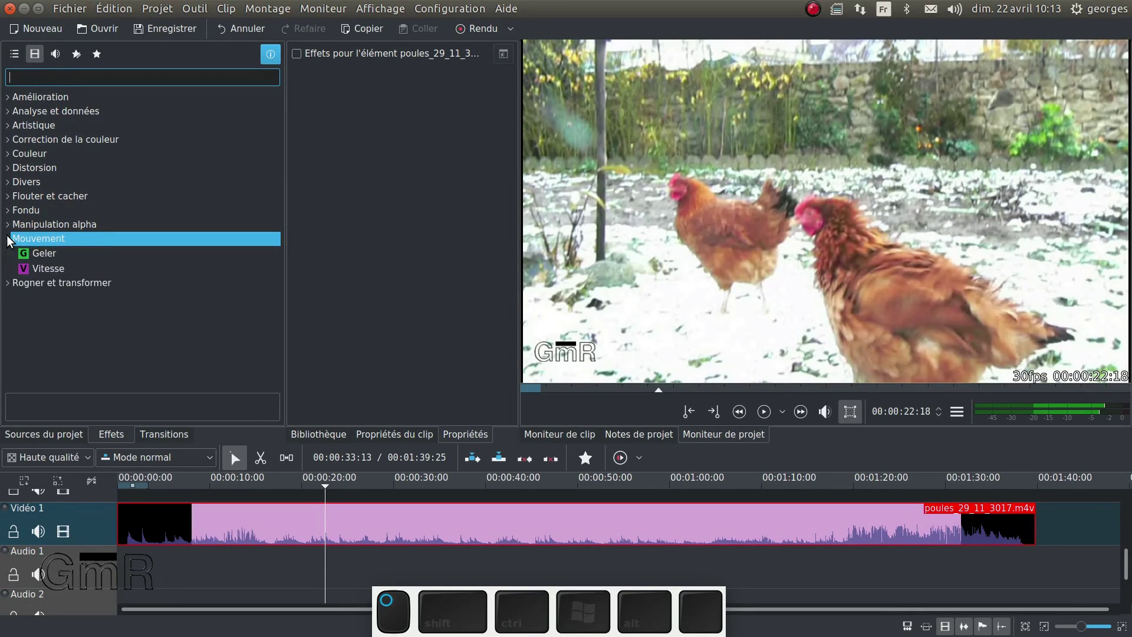
click(49, 270)
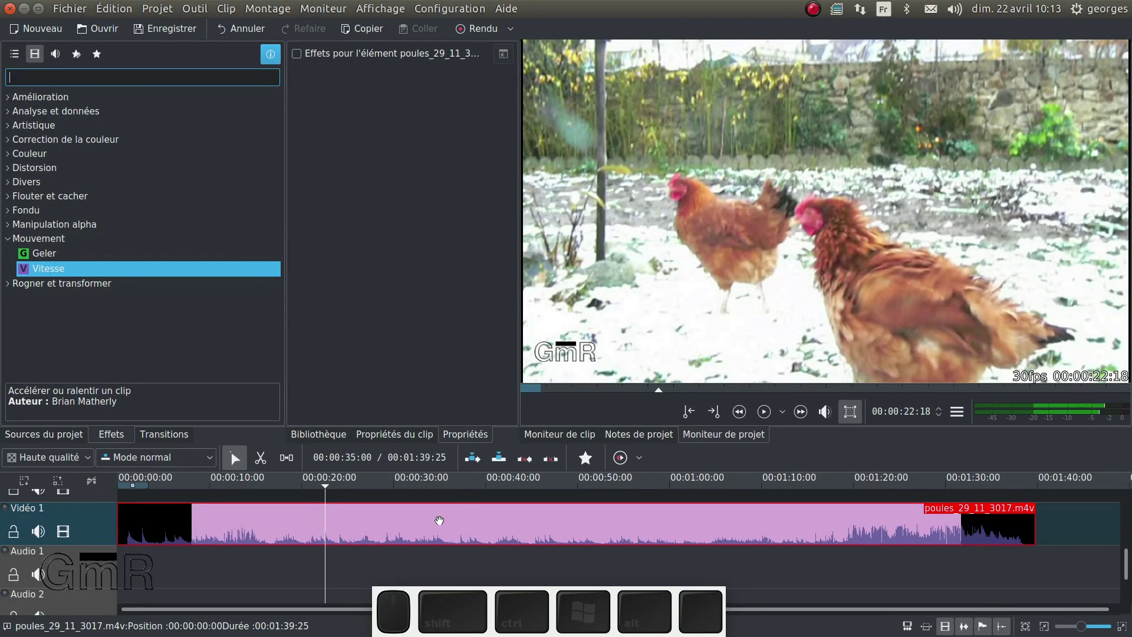
Add the Vitesse effect from the Mouvement category to the poules clip on Vidéo 1.
right_click(439, 520)
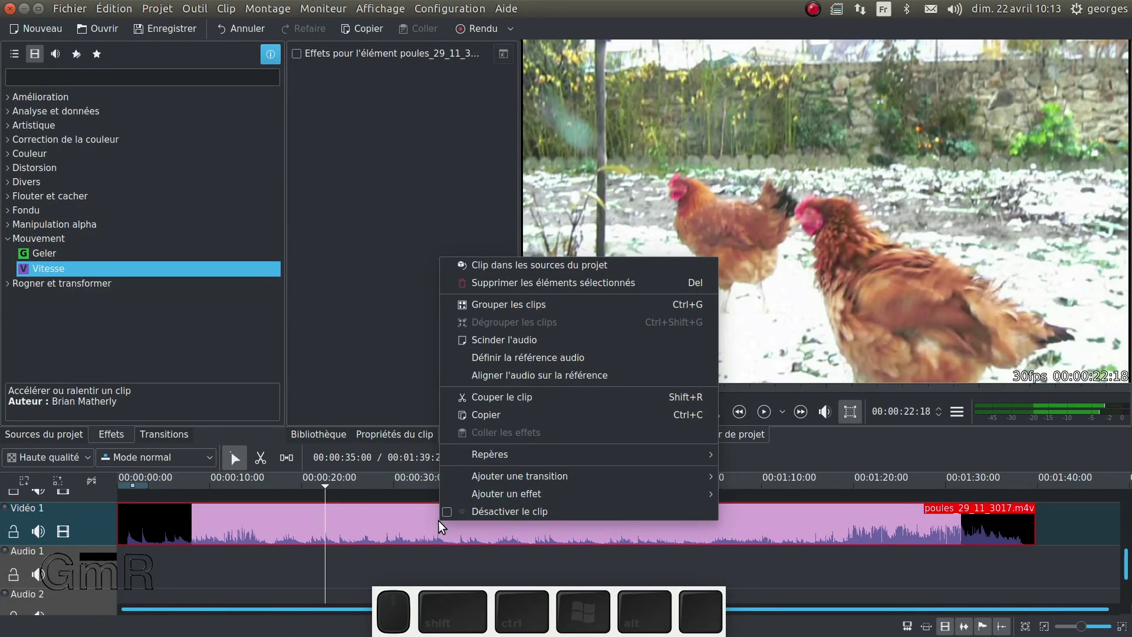
mouse_move(549, 499)
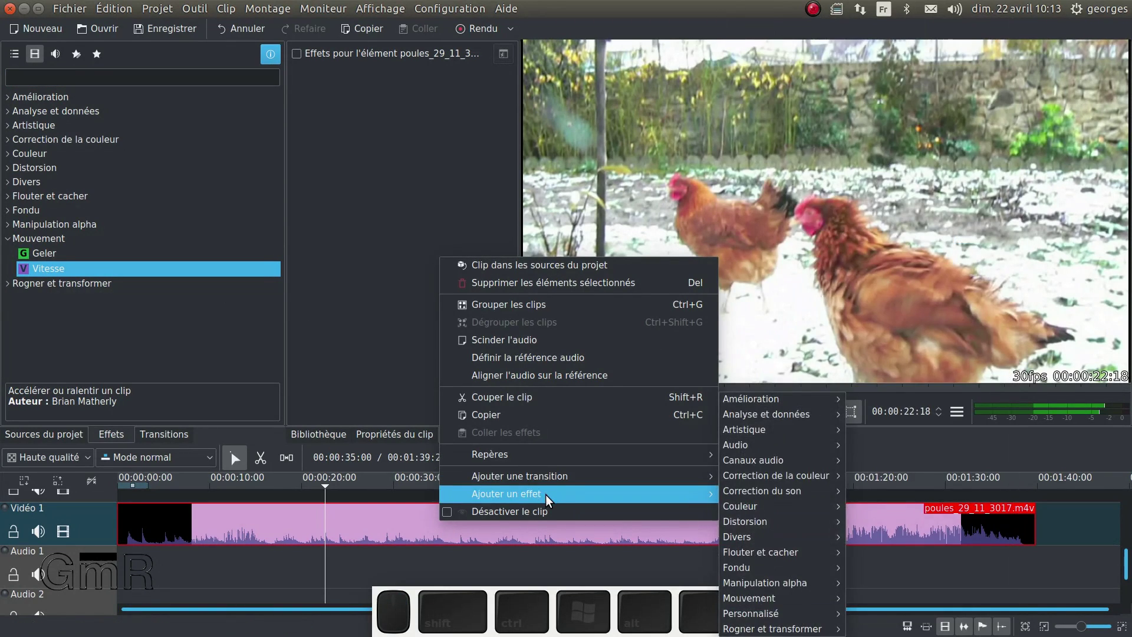
mouse_move(772, 598)
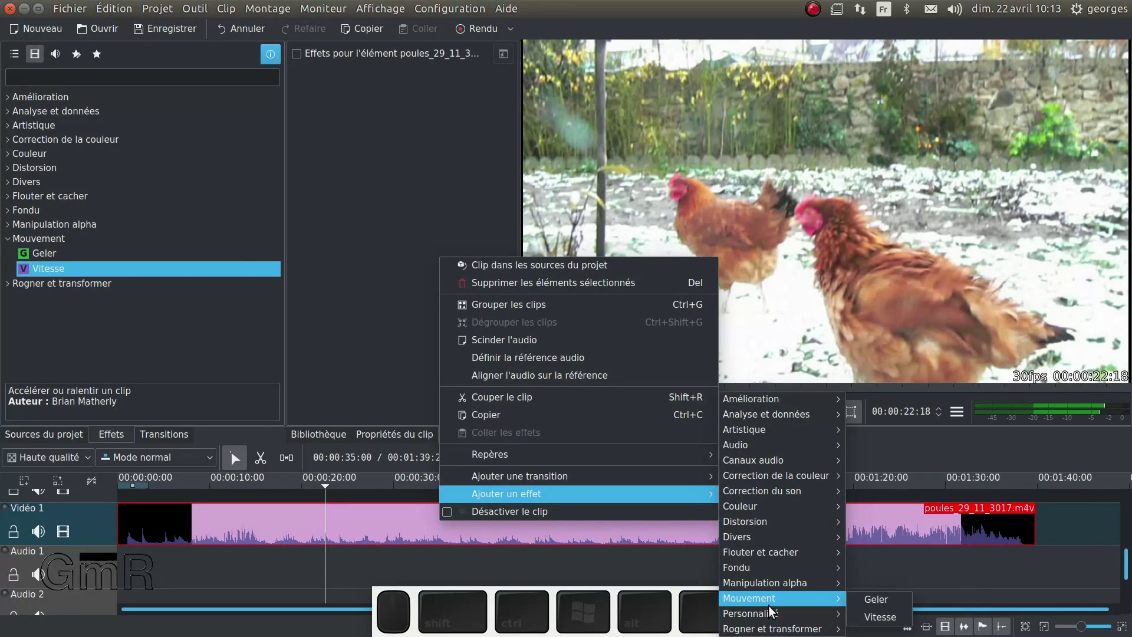
click(879, 619)
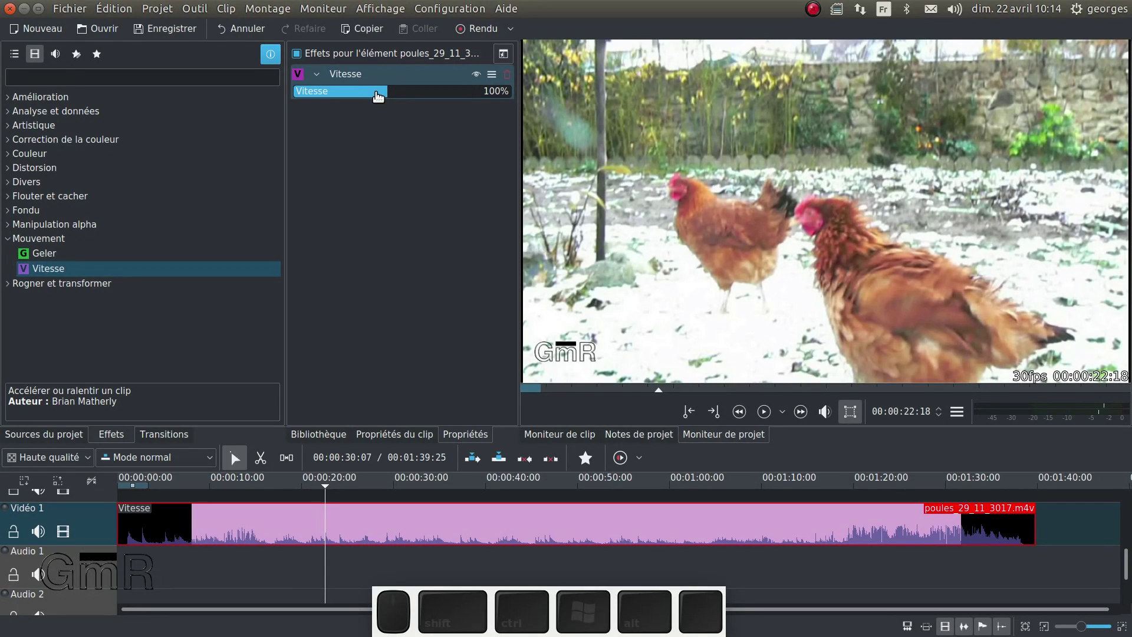
Raise the poules clip's Vitesse value to 724% and fine-tune it down to 696%.
drag(394, 98, 416, 95)
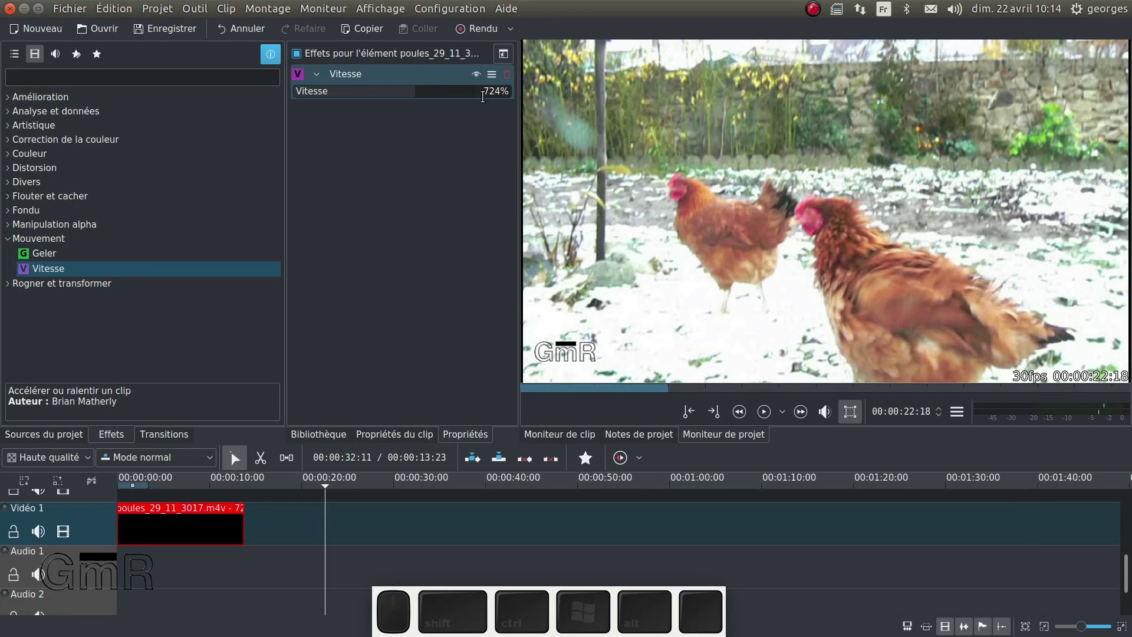
click(481, 95)
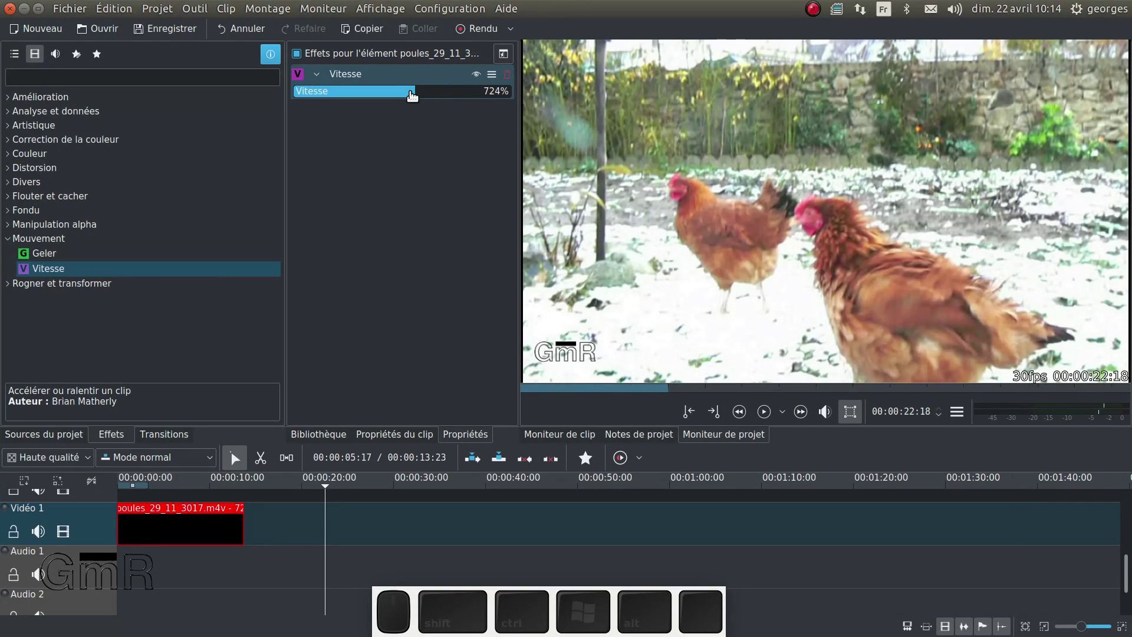
scroll(408, 94, down, 8)
scroll(409, 94, down, 6)
scroll(408, 96, down, 3)
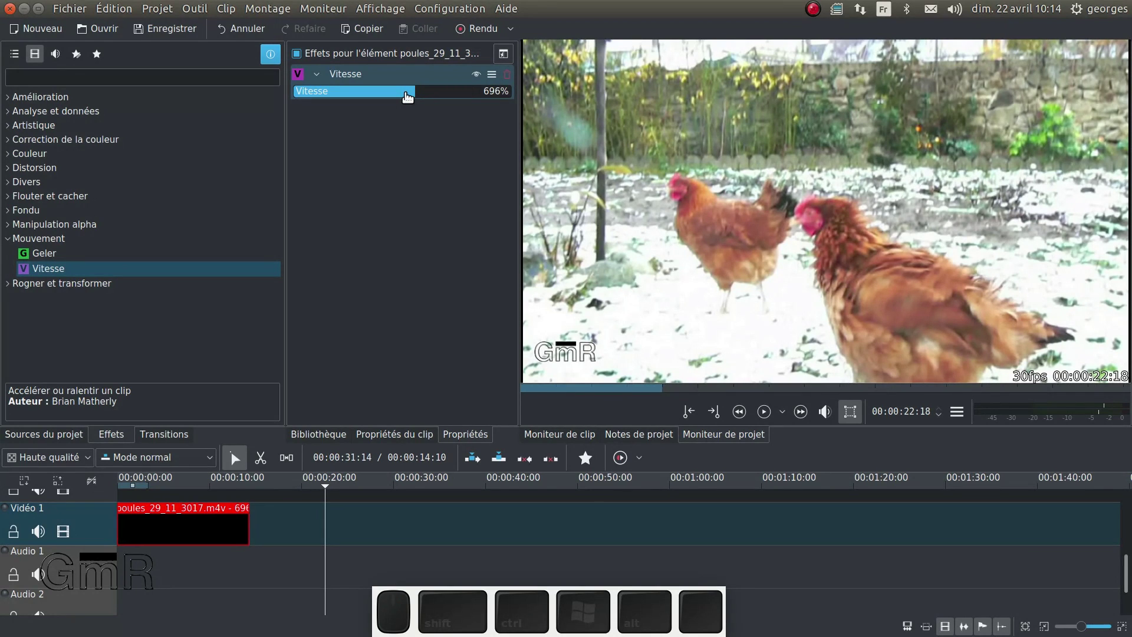
Lower the poules clip's Vitesse value gradually to 243%, using both coarse and fine decrements.
scroll(408, 96, down, 2)
key(shift)
key(ctrl)
scroll(409, 96, down, 8)
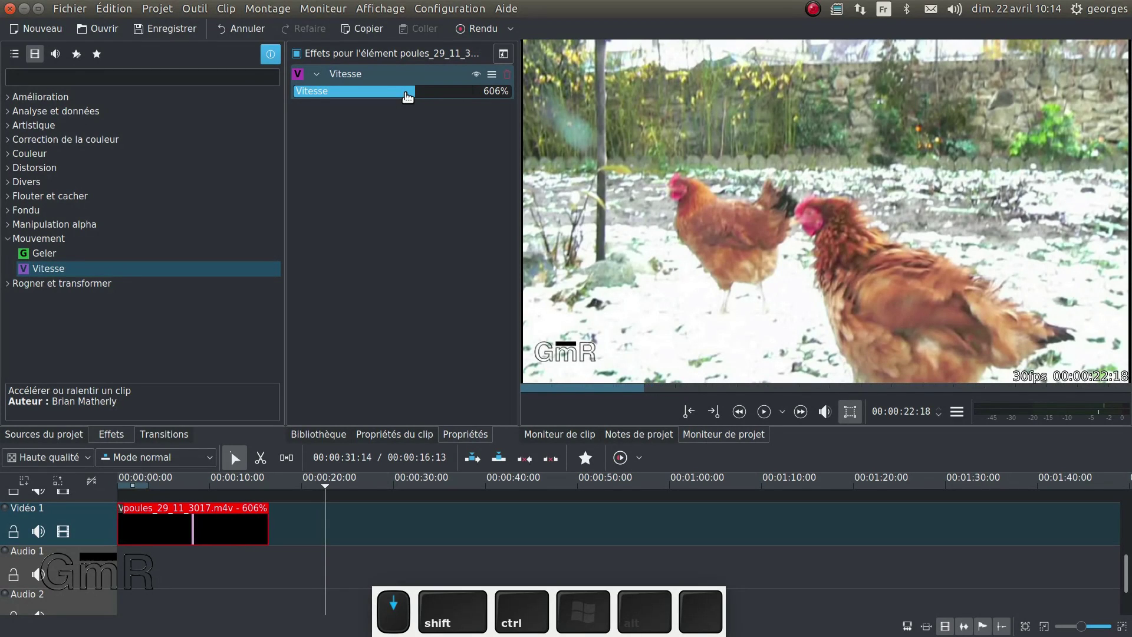
scroll(409, 96, down, 14)
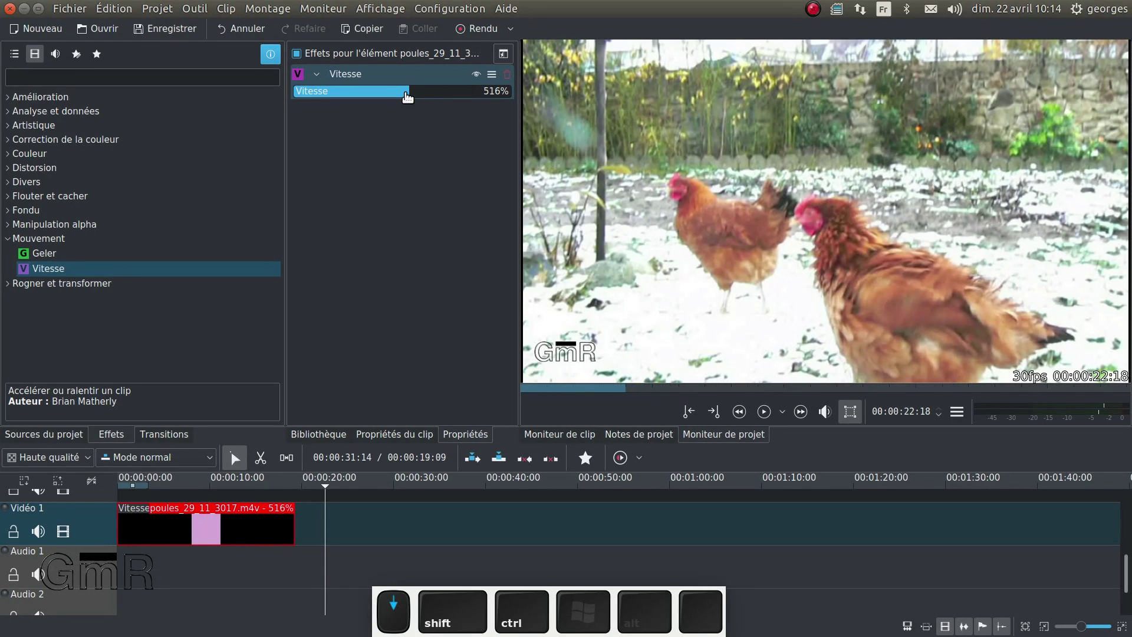
scroll(409, 96, down, 4)
scroll(407, 96, down, 5)
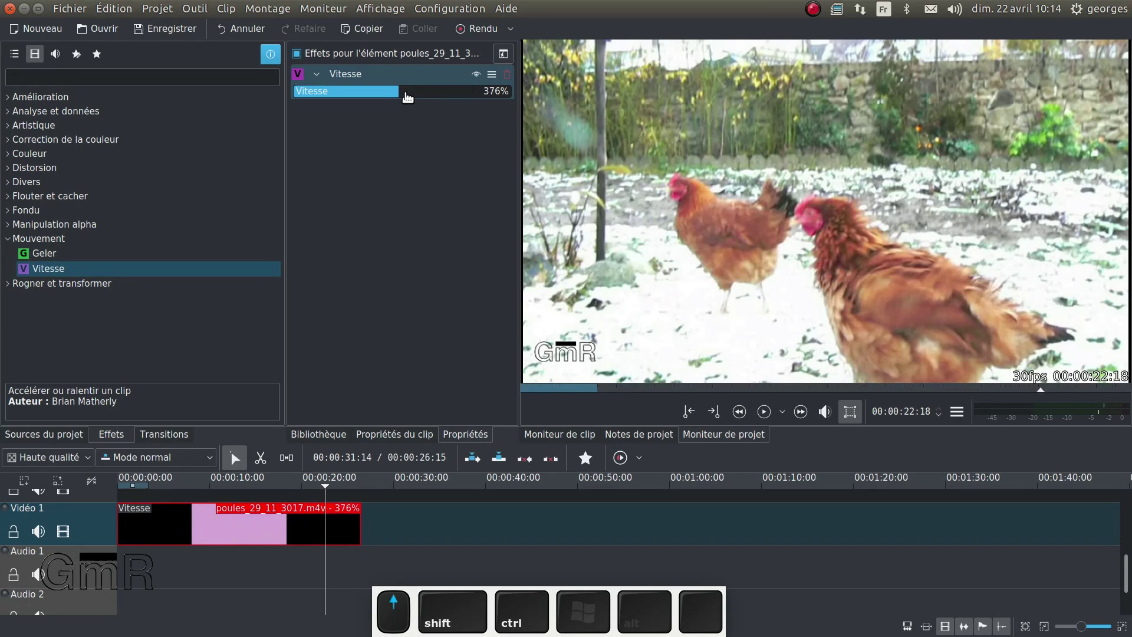
scroll(407, 96, down, 10)
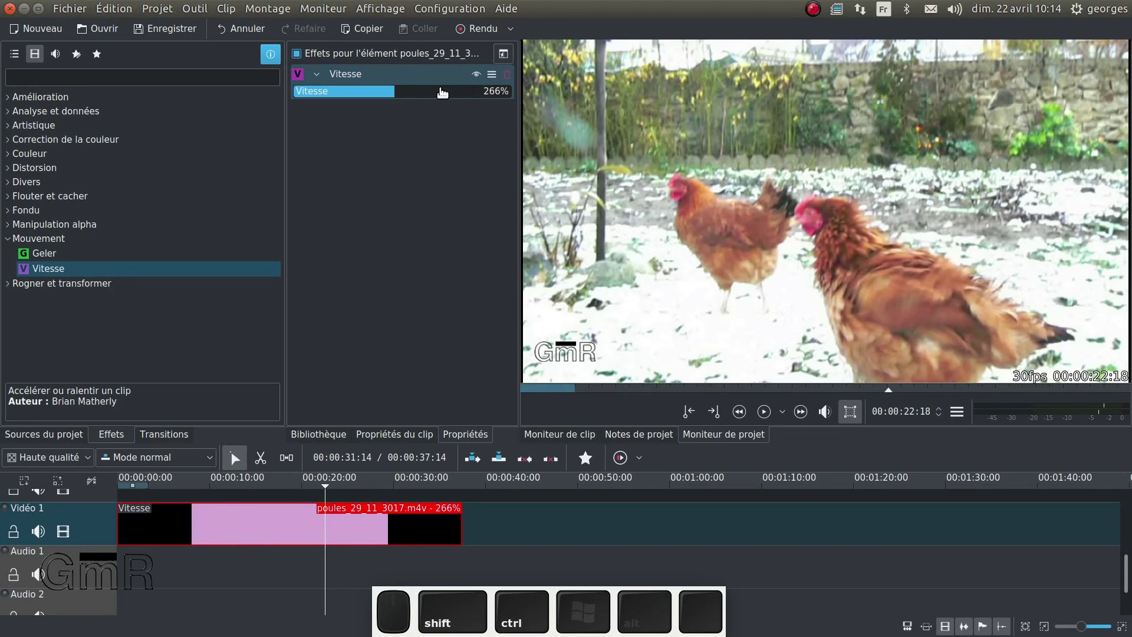
scroll(442, 92, down, 1)
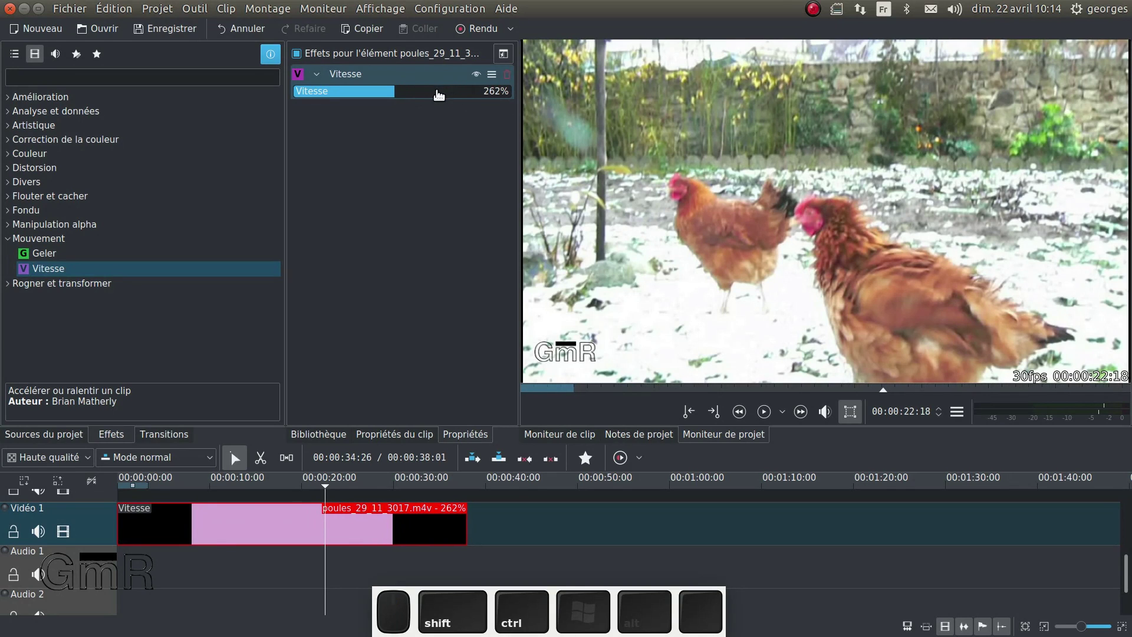
scroll(438, 95, down, 5)
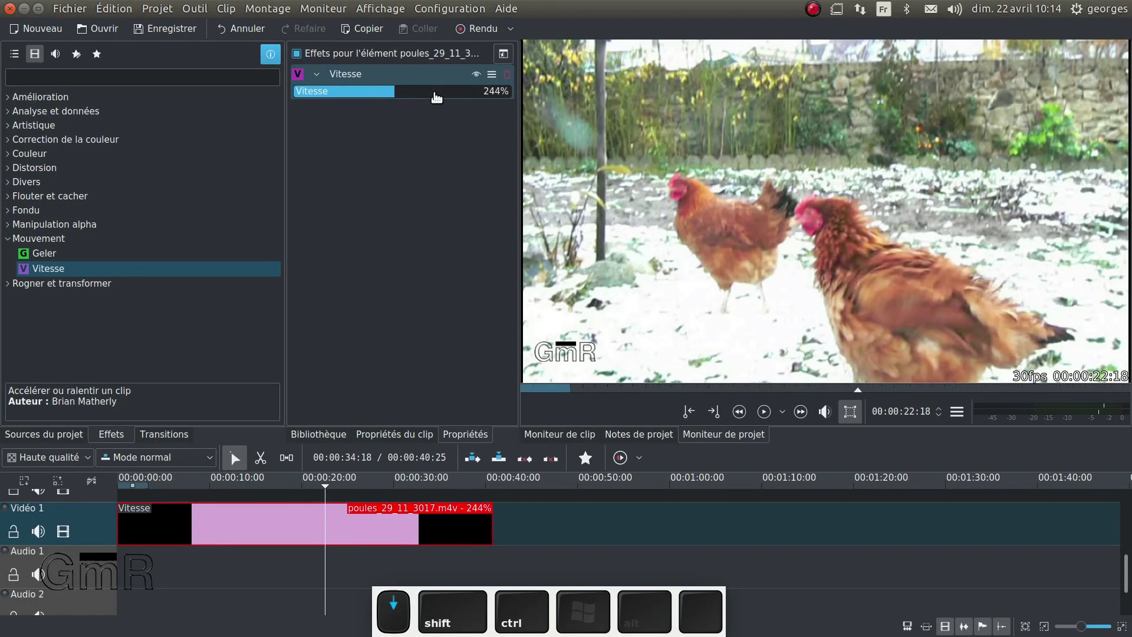
scroll(436, 96, down, 1)
Enter an exact Vitesse value of 250% for the poules clip.
click(476, 92)
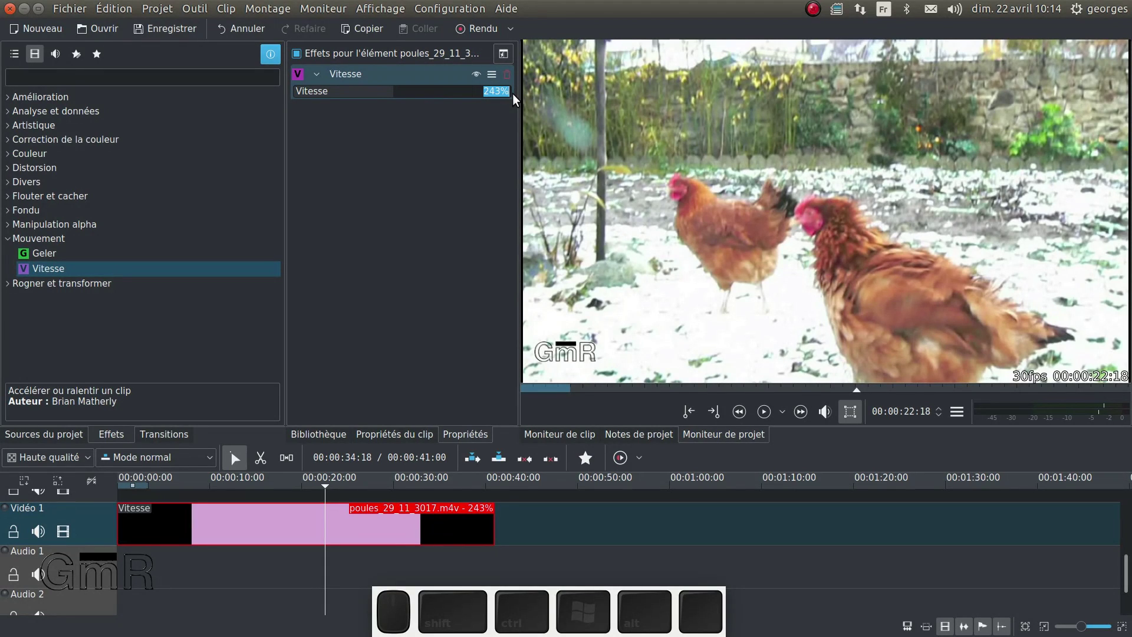
text(250)
key(Return)
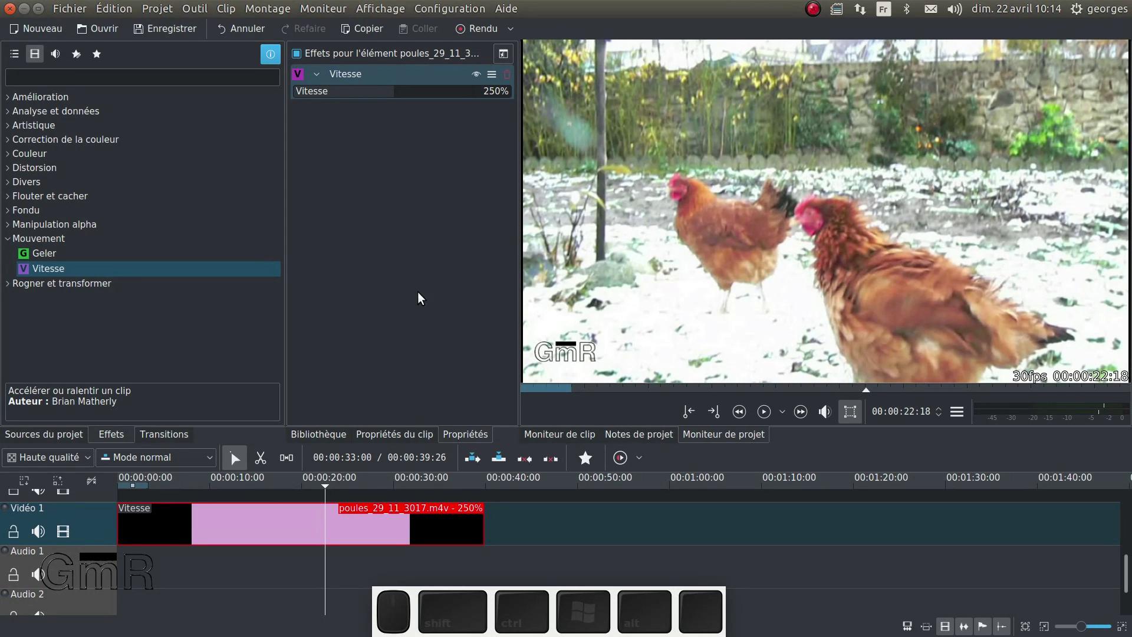
Play the project from about 00:00:09 to preview the poules clip at its current speed, and stop playback.
click(200, 485)
key(space)
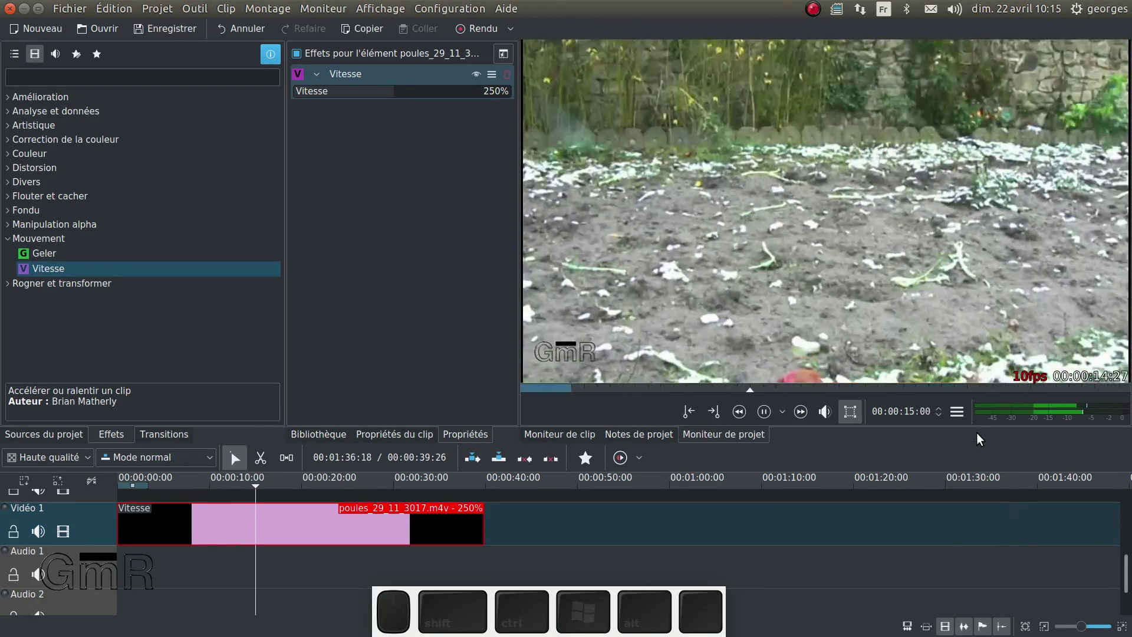
key(space)
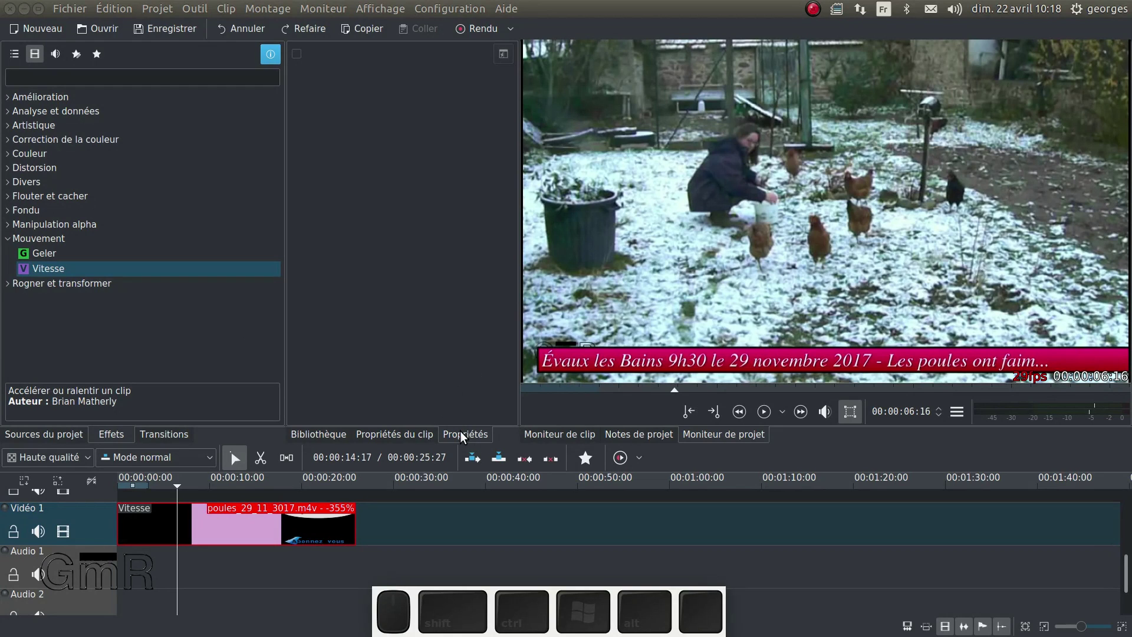
Select the poules clip on Vidéo 1 and reset its Vitesse value to 100%.
click(245, 525)
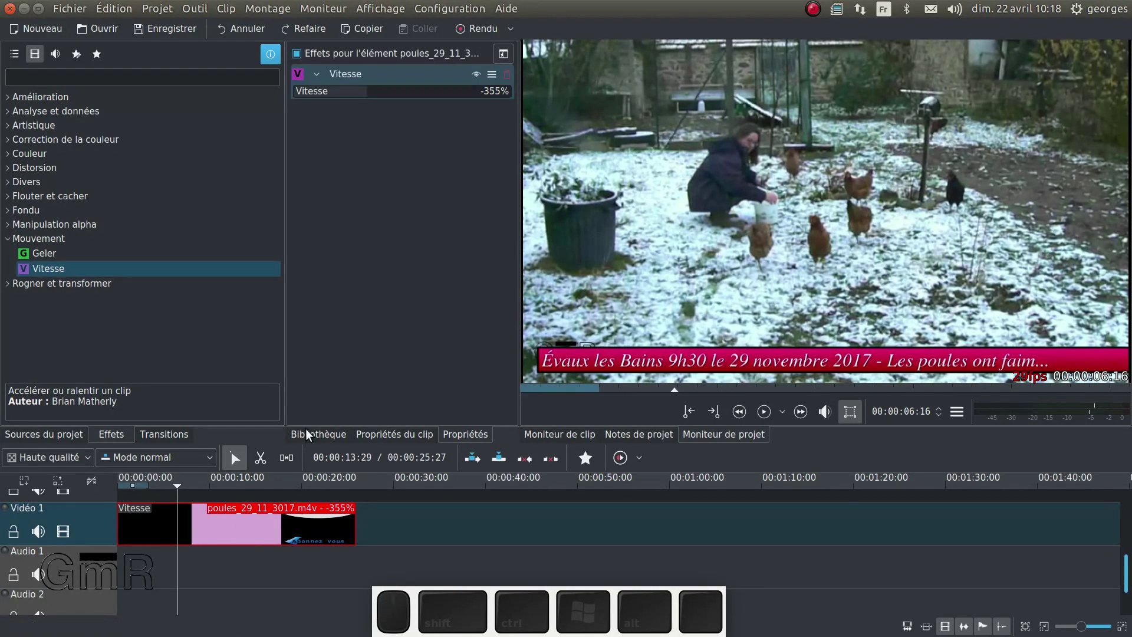
double_click(478, 91)
text(100)
key(Return)
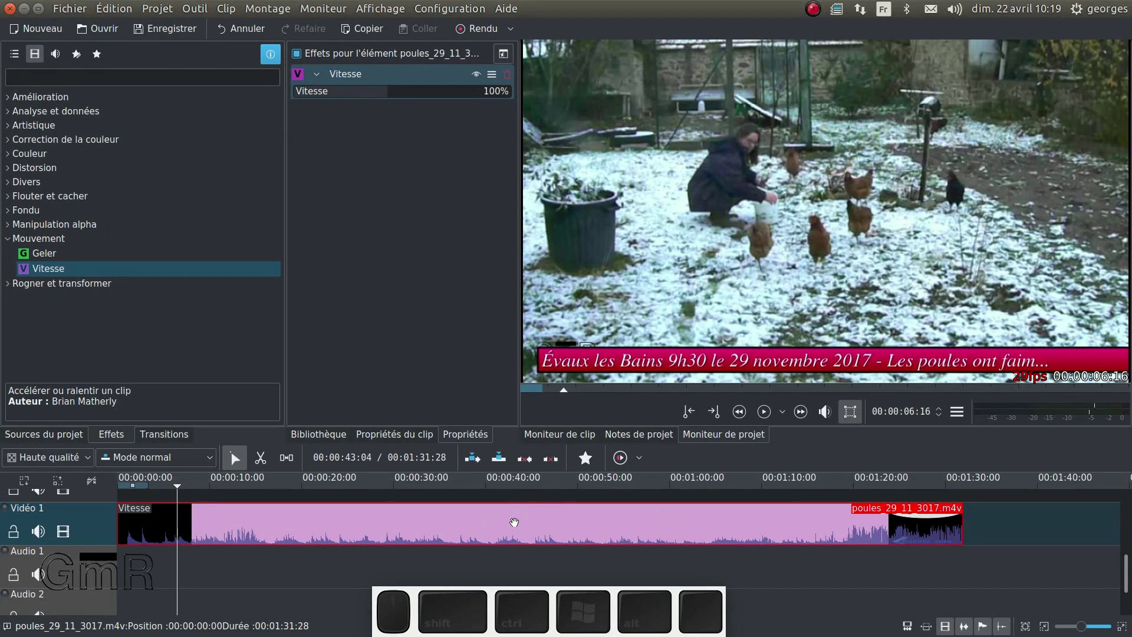
Split the audio of the poules clip from its video onto Audio 1, leaving the clip's position and duration settings as they are.
right_click(437, 521)
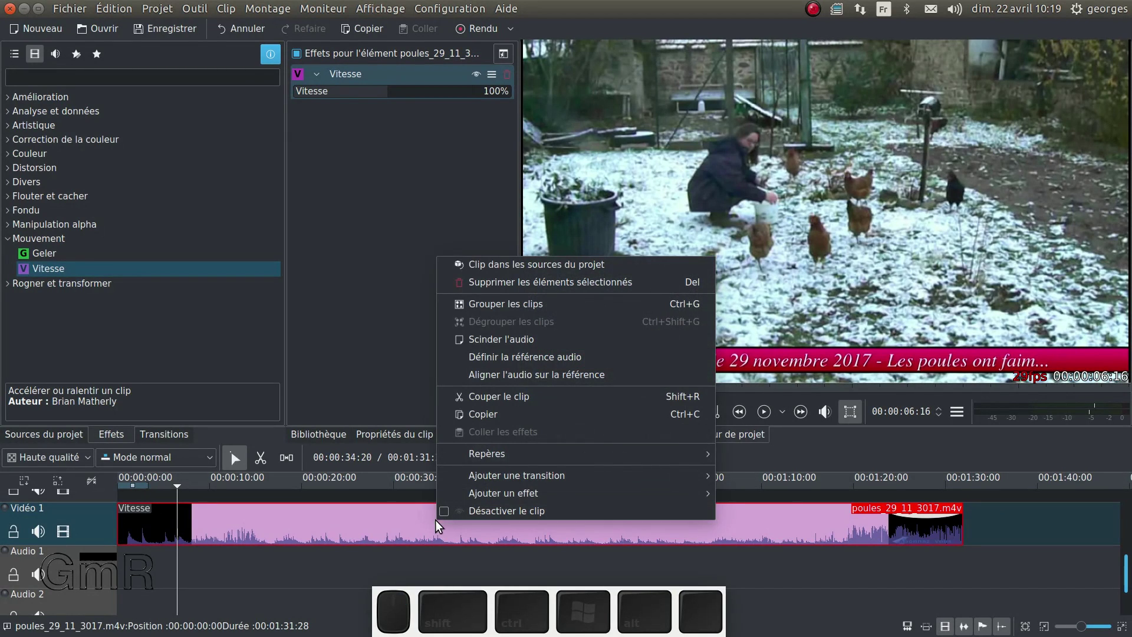
double_click(390, 521)
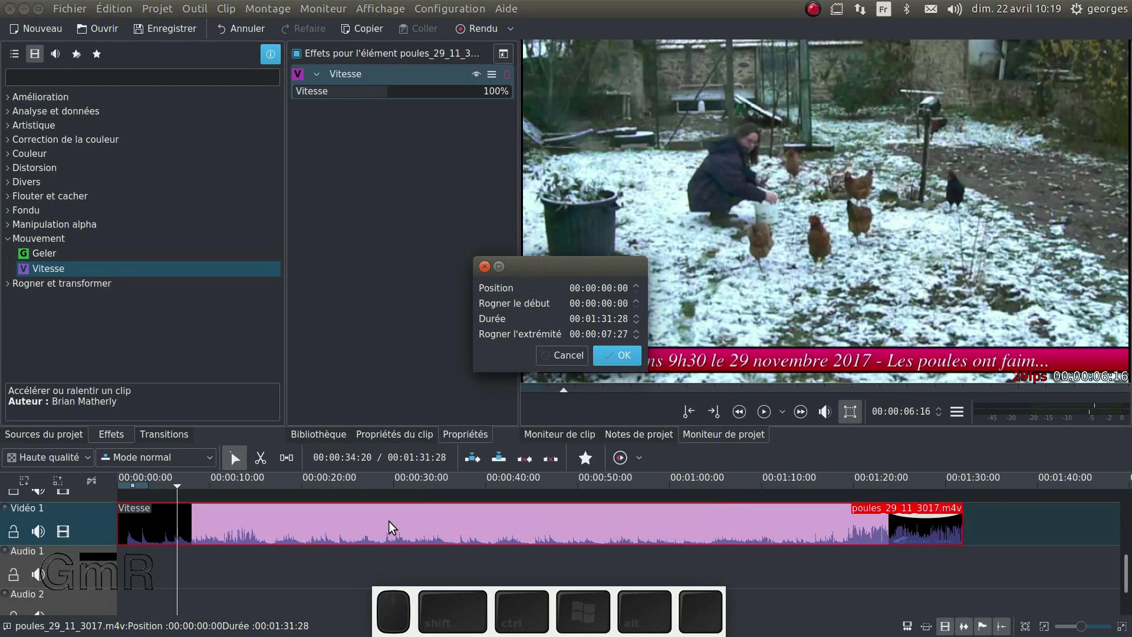
click(561, 356)
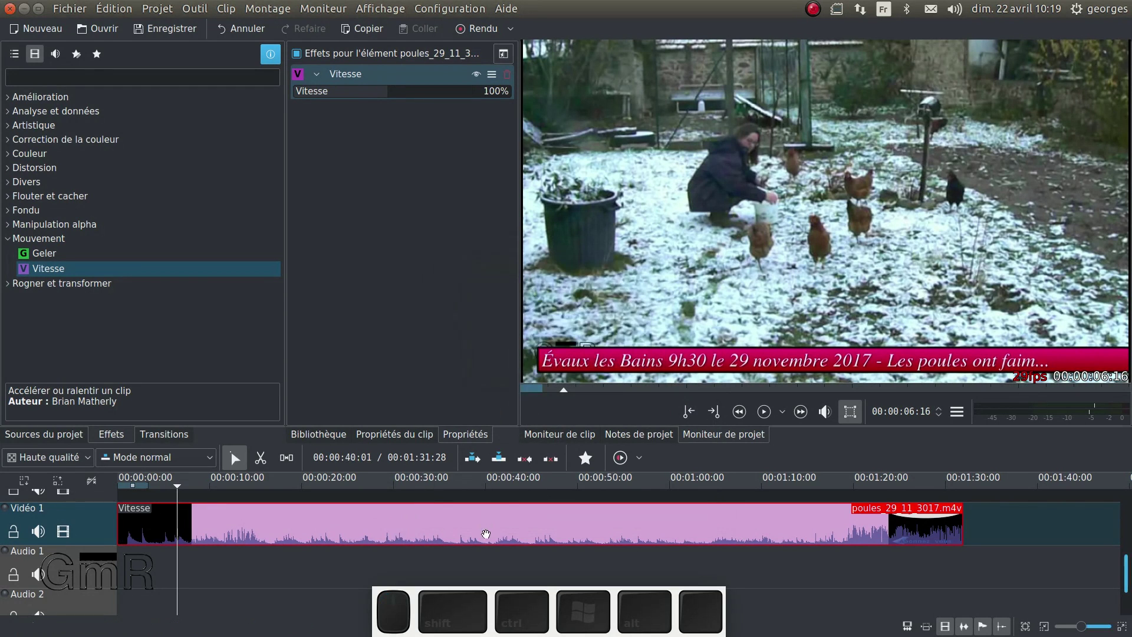
right_click(489, 530)
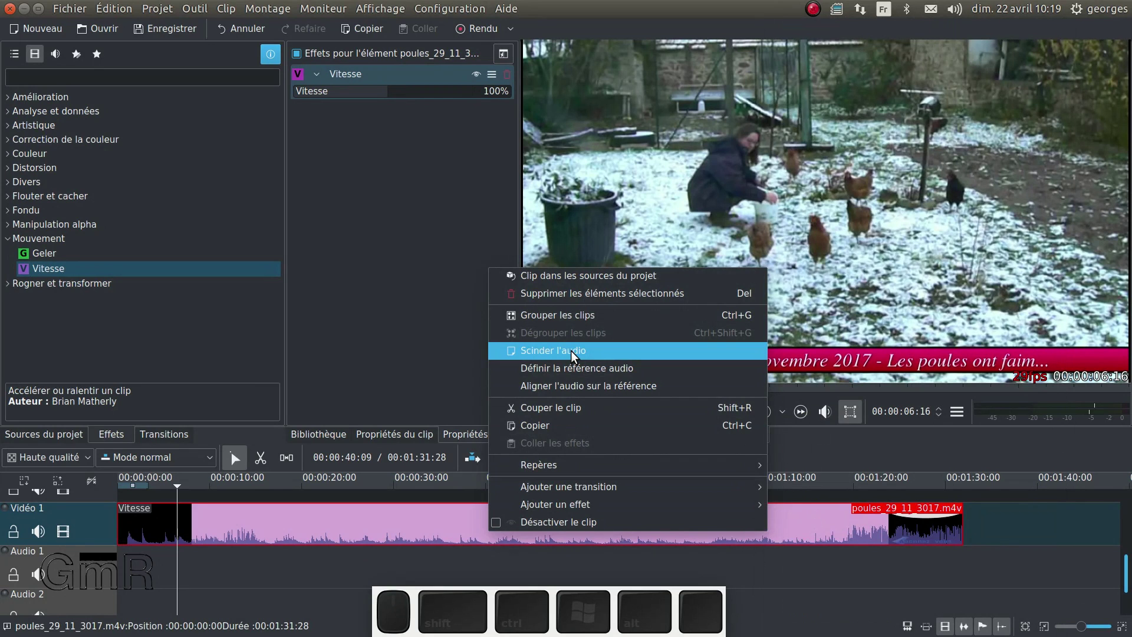
click(522, 353)
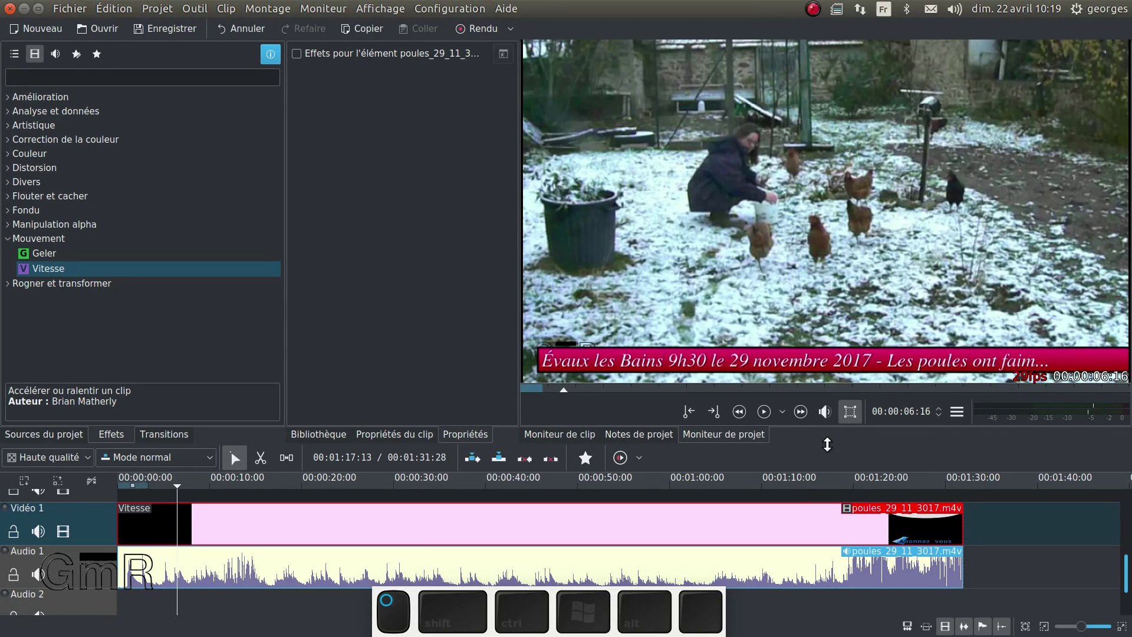
Enlarge the timeline area and increase the track height to show Vidéo 1 and Audio 1 in larger form.
drag(828, 444, 806, 357)
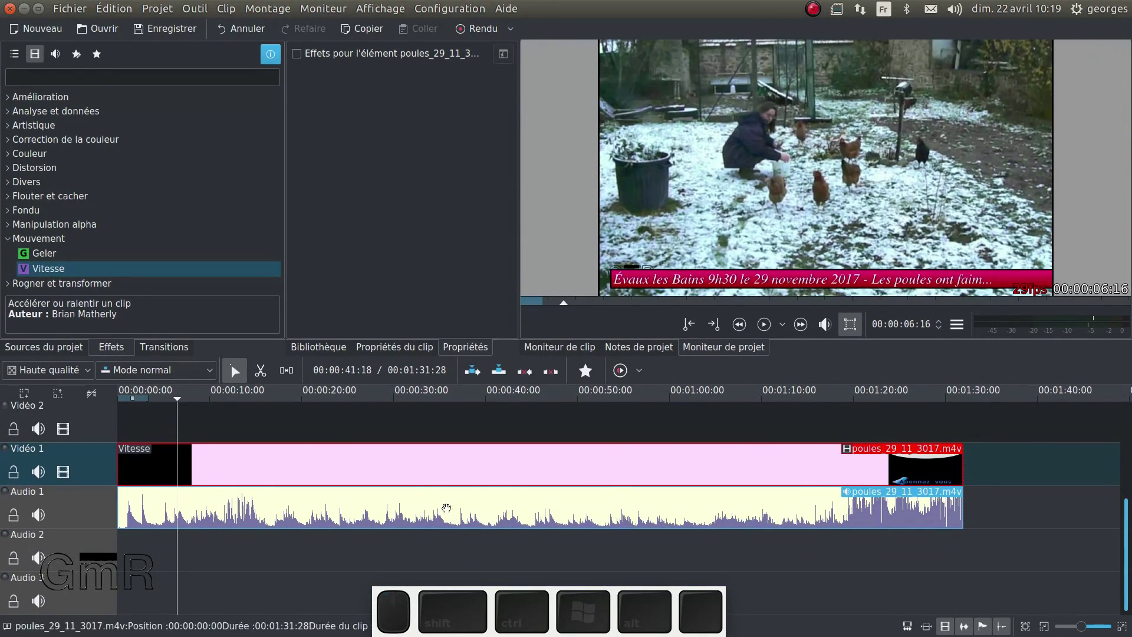
click(59, 395)
scroll(107, 474, down, 1)
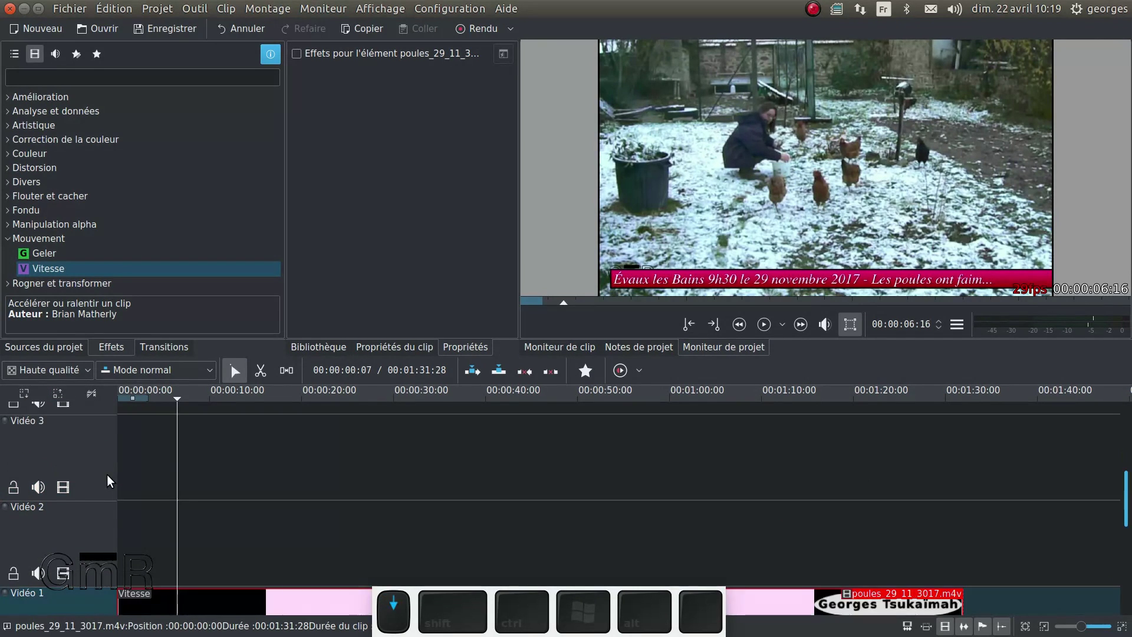
scroll(94, 483, down, 3)
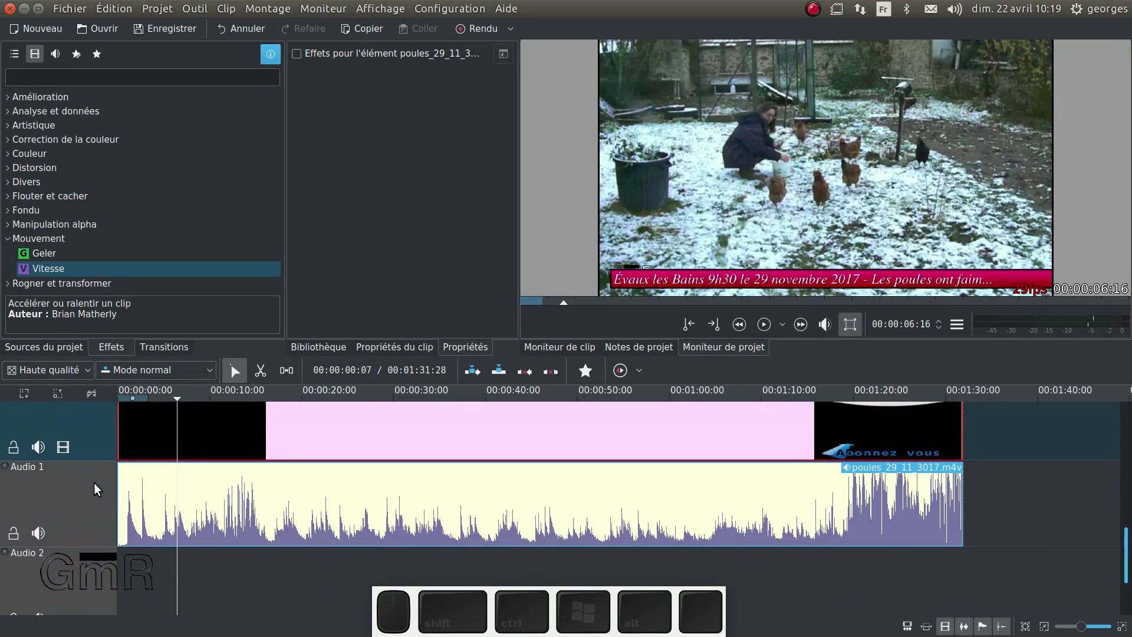
scroll(93, 482, up, 1)
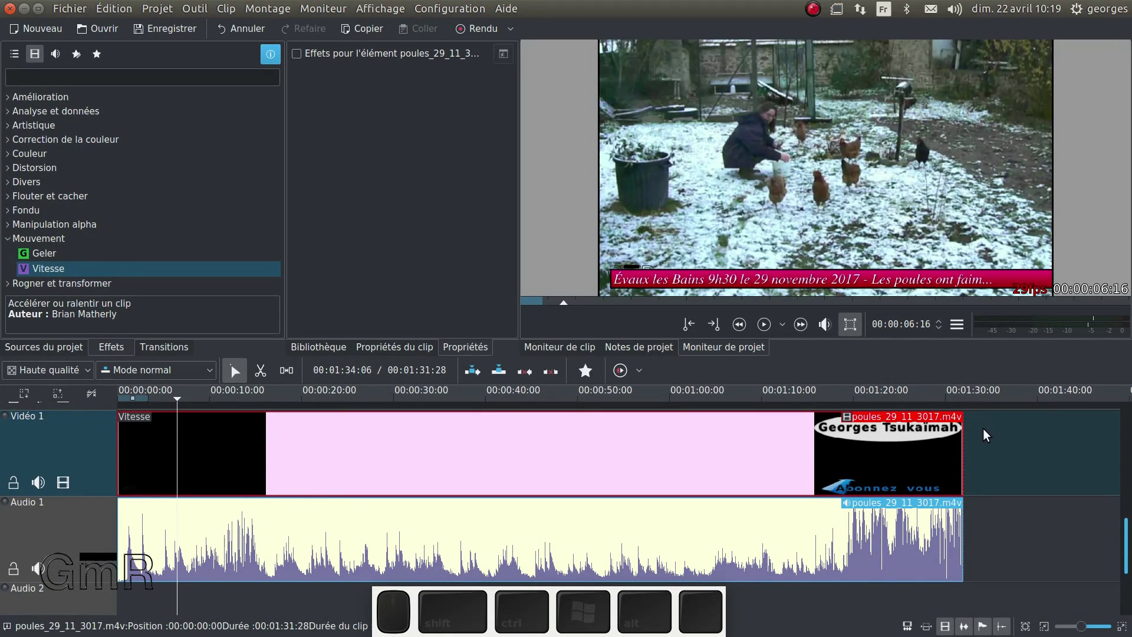
Select the video part of the poules clip on Vidéo 1 and raise its Vitesse value to 513%.
click(411, 489)
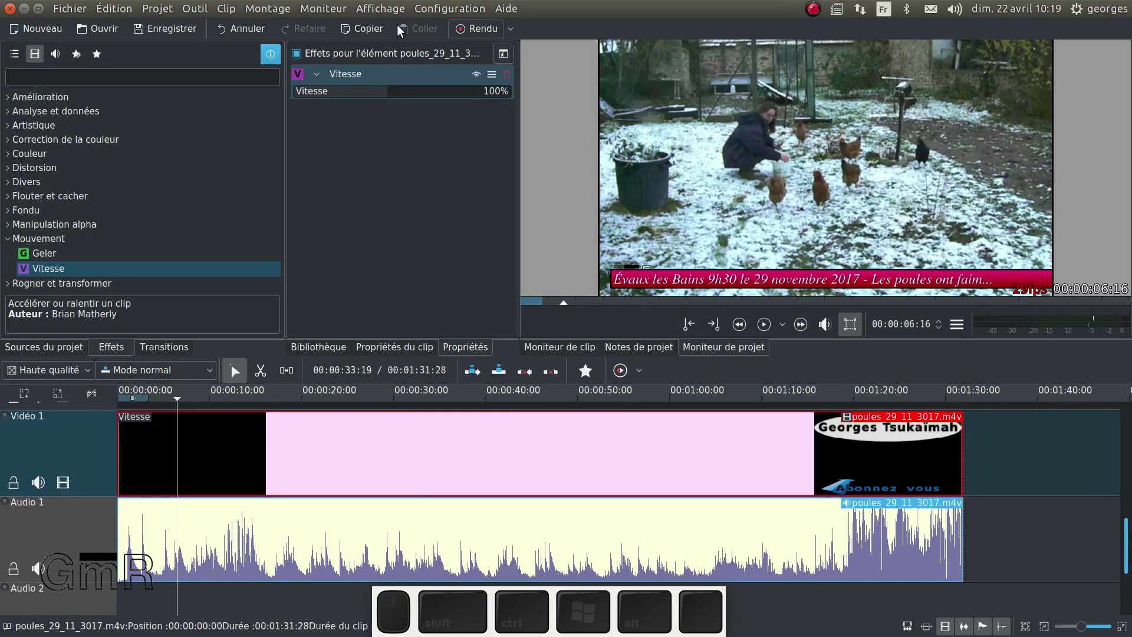
click(440, 91)
drag(440, 92, 405, 93)
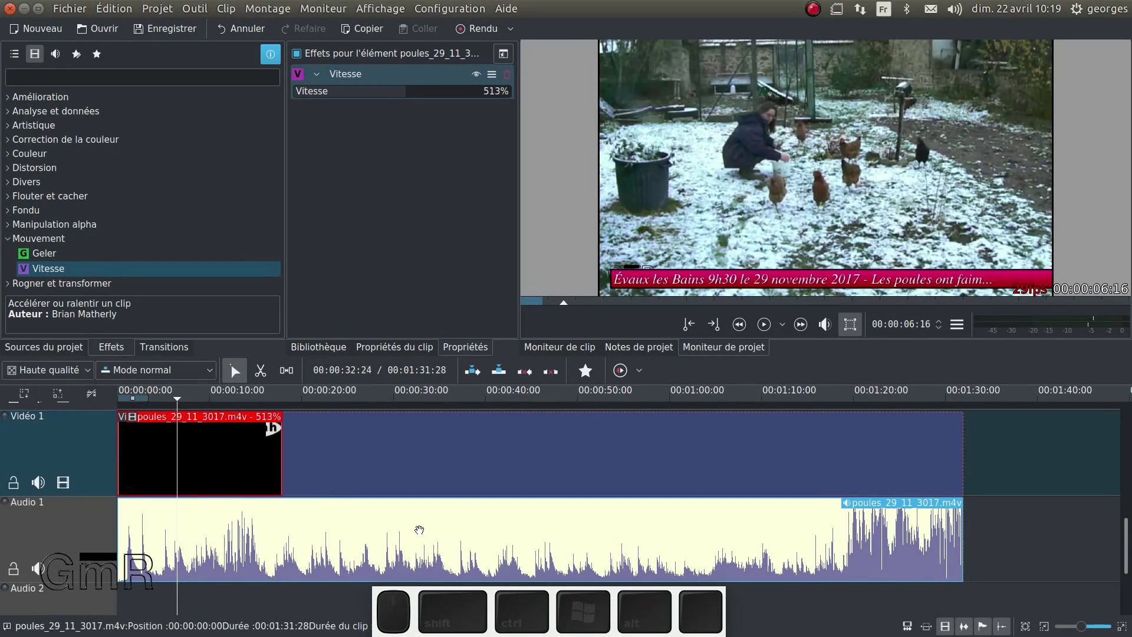
Play the timeline from about 00:00:32, beyond the end of the shortened video, to check the separated audio, and stop playback.
click(190, 392)
click(417, 400)
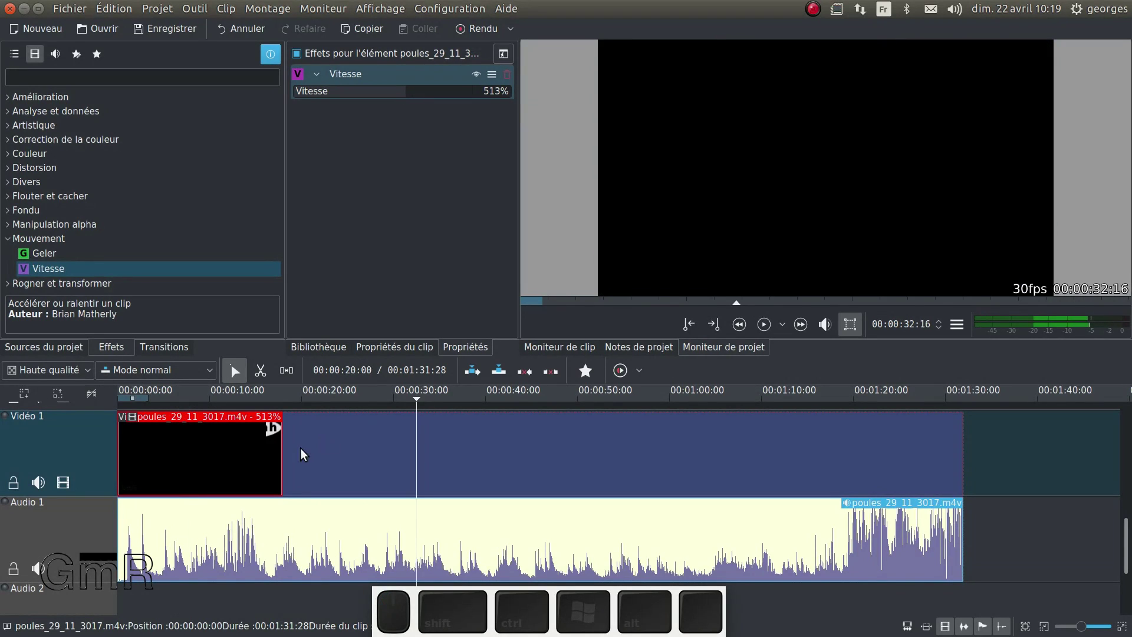
key(space)
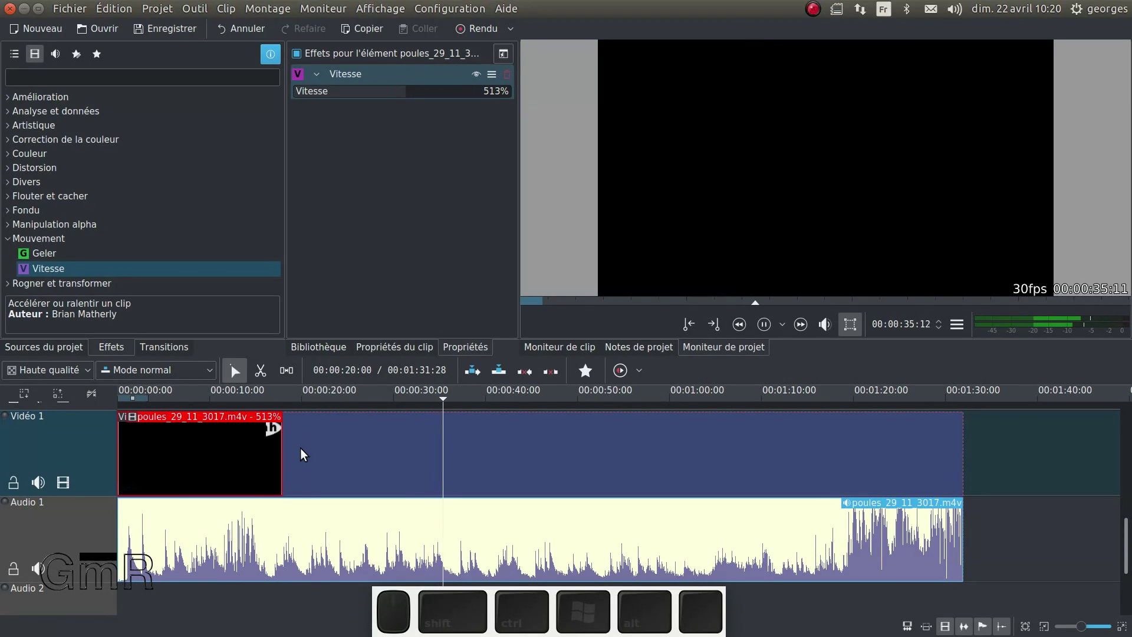
key(space)
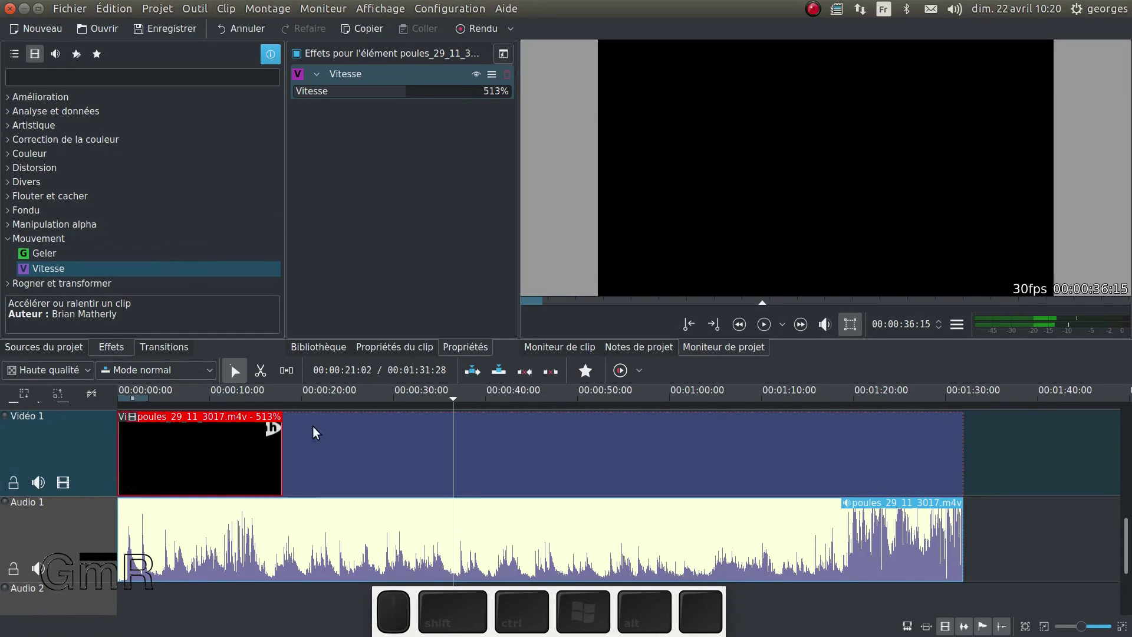
Undo the last speed change and the audio split of the poules clip.
click(221, 30)
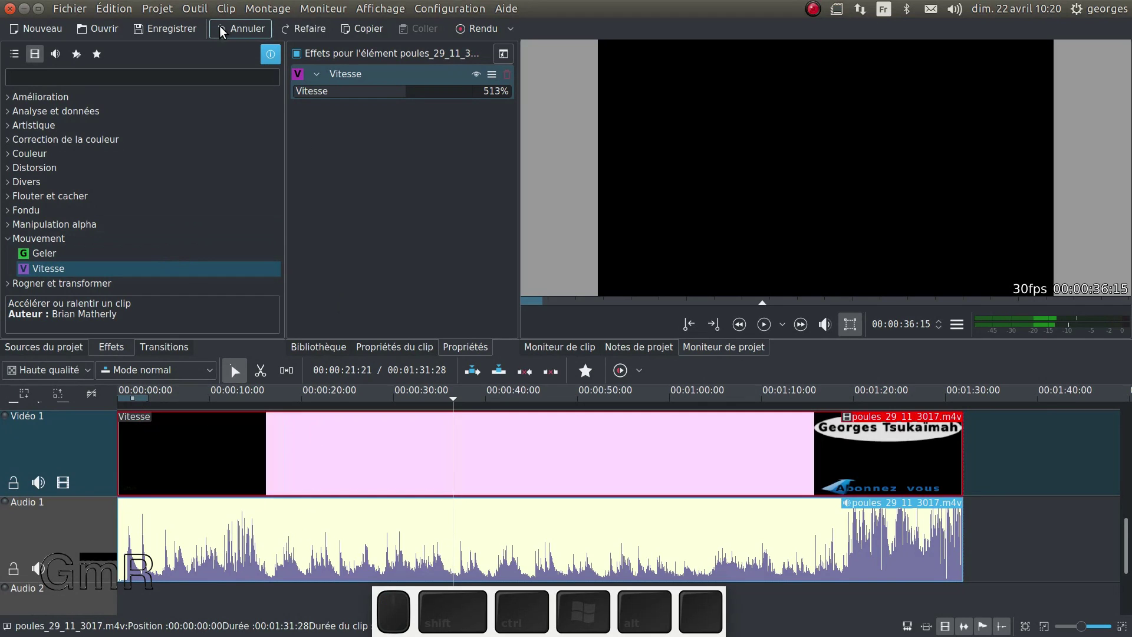
click(253, 29)
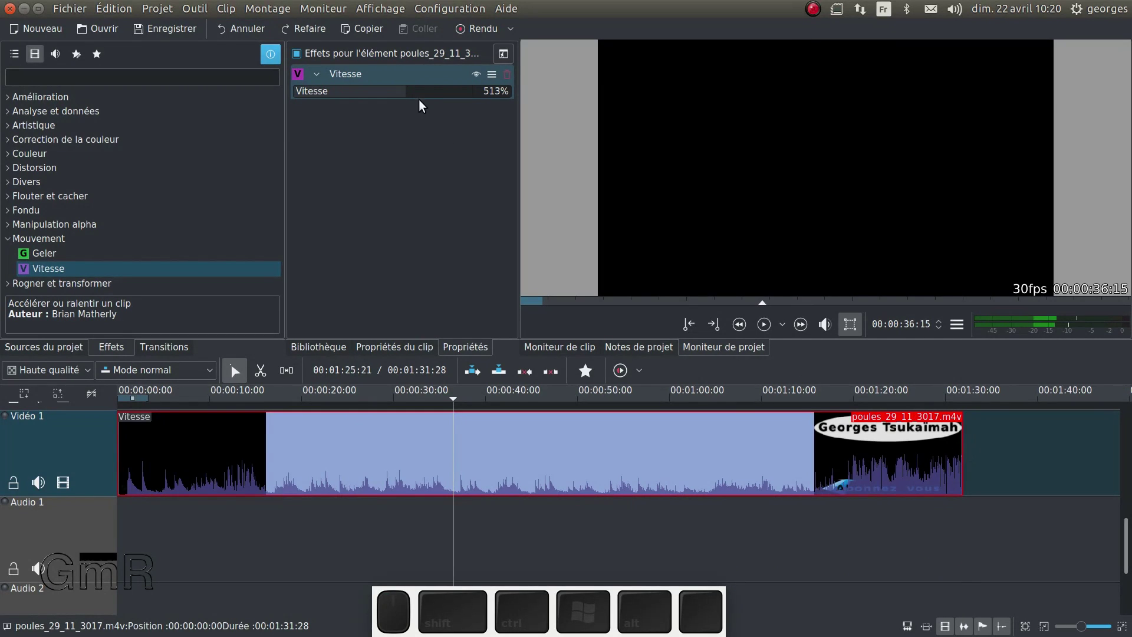
Set the Vitesse value of the unsplit poules clip to 447%.
mouse_move(416, 94)
mouse_down()
mouse_move(430, 96)
mouse_move(403, 96)
mouse_up()
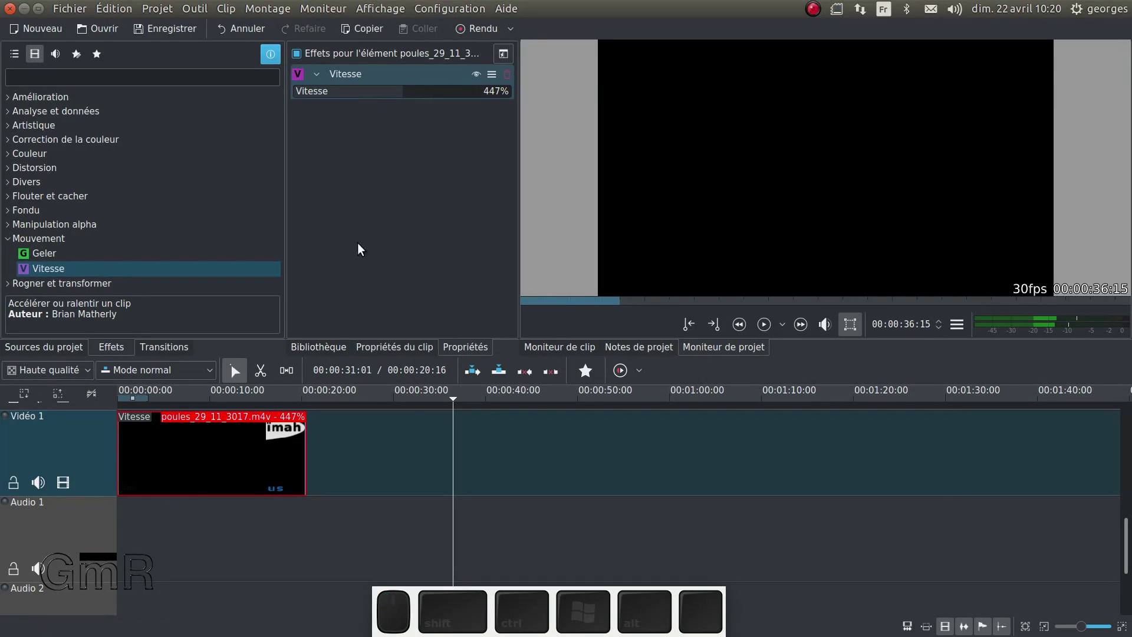
right_click(232, 441)
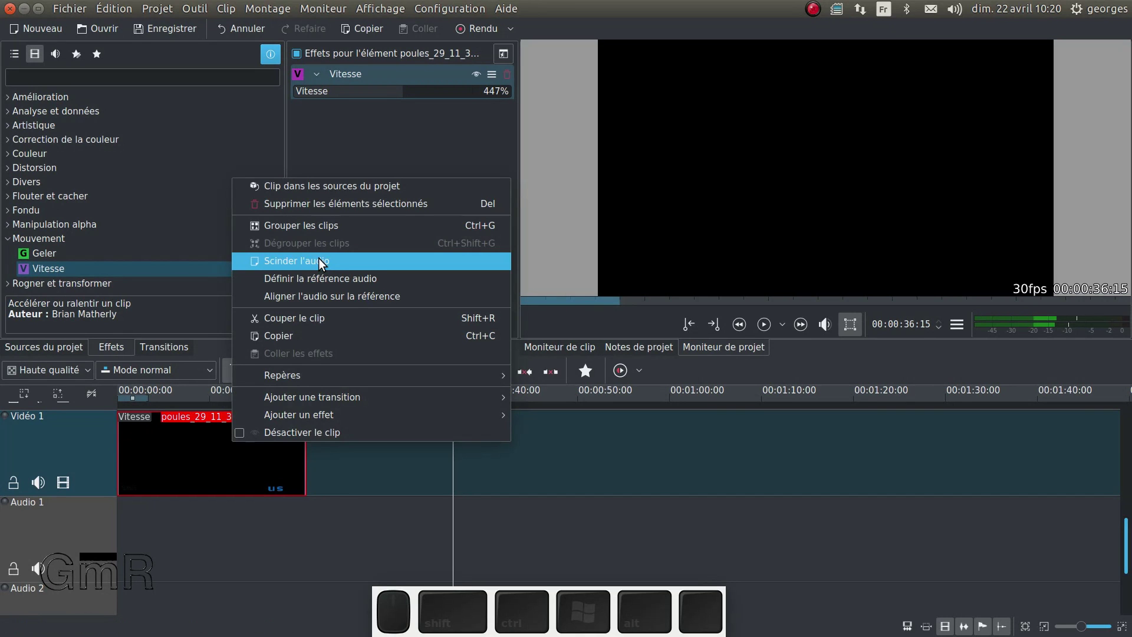
click(345, 519)
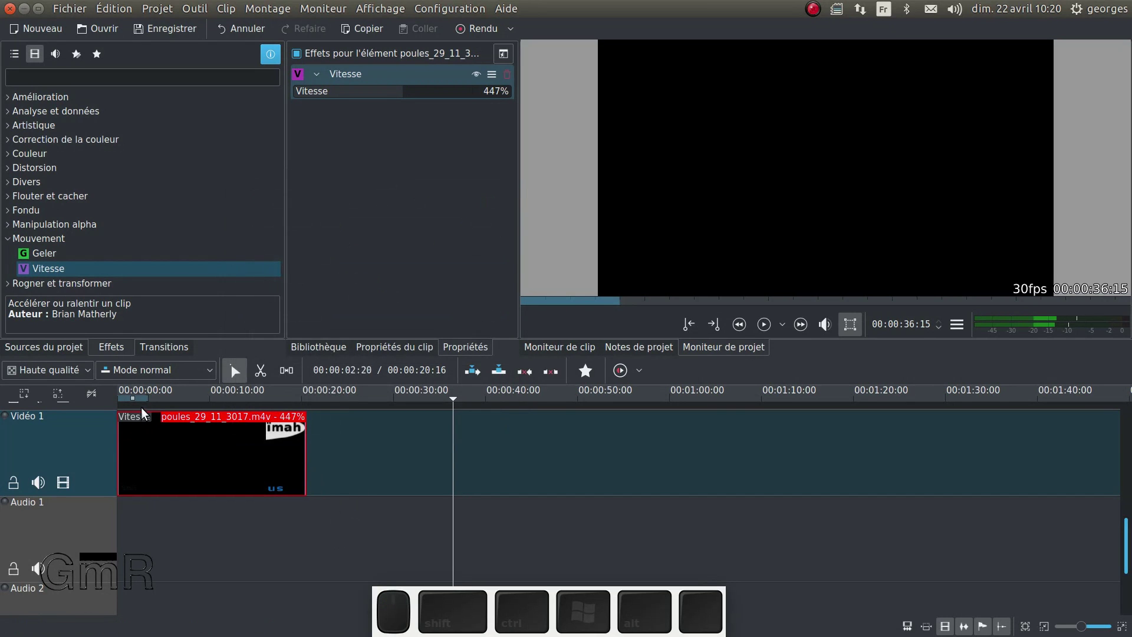
Play the sped-up poules clip from about 00:00:06 to preview its picture and sound, and stop playback.
click(179, 393)
key(space)
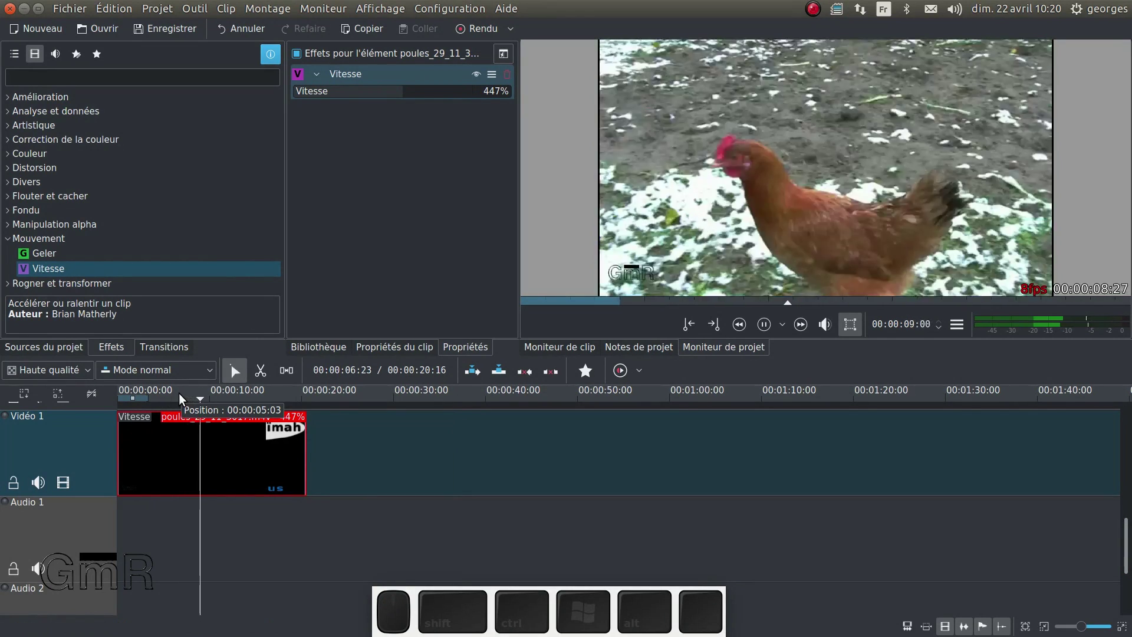
key(space)
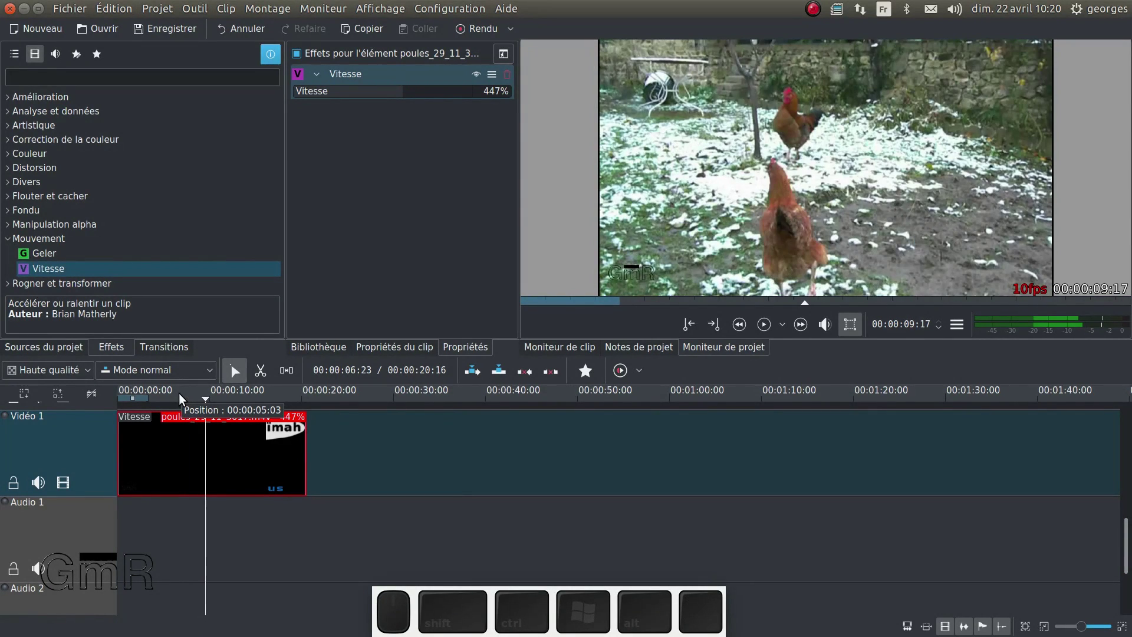
Split the audio of the sped-up poules clip onto Audio 1.
right_click(233, 459)
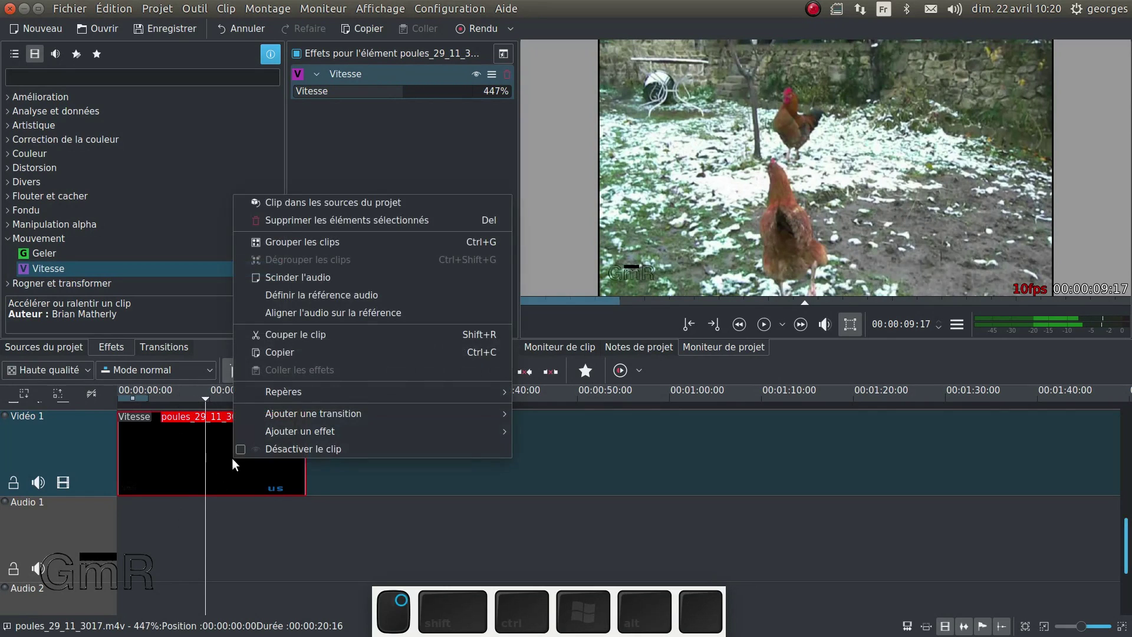
click(328, 283)
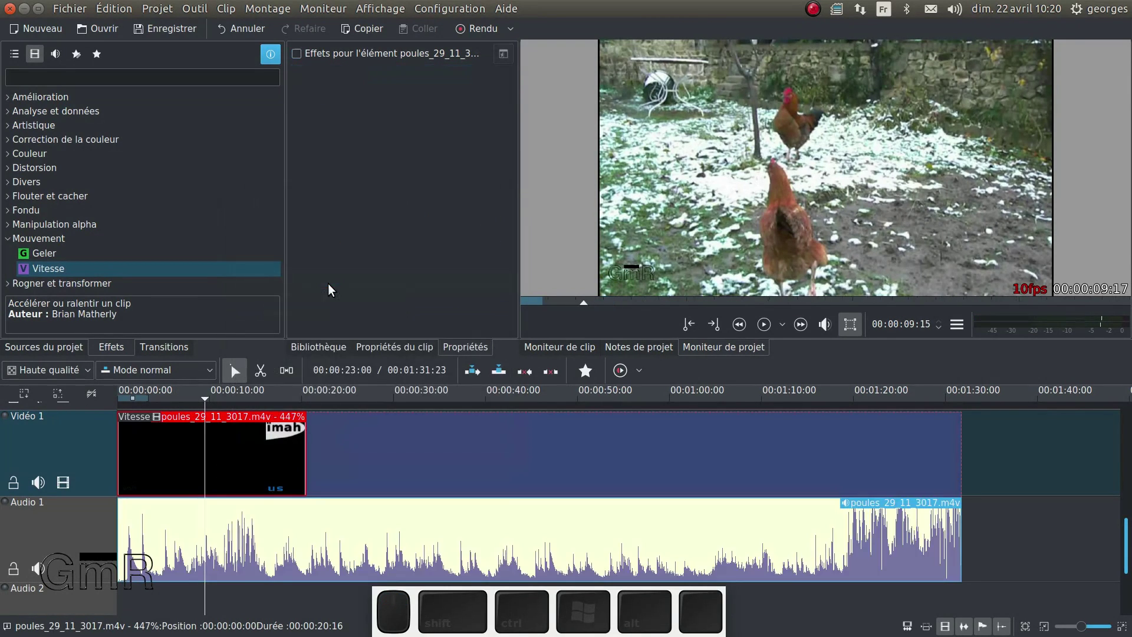
Move the playhead to about 00:00:20 and select the L'acceleration folder in the project sources.
click(302, 402)
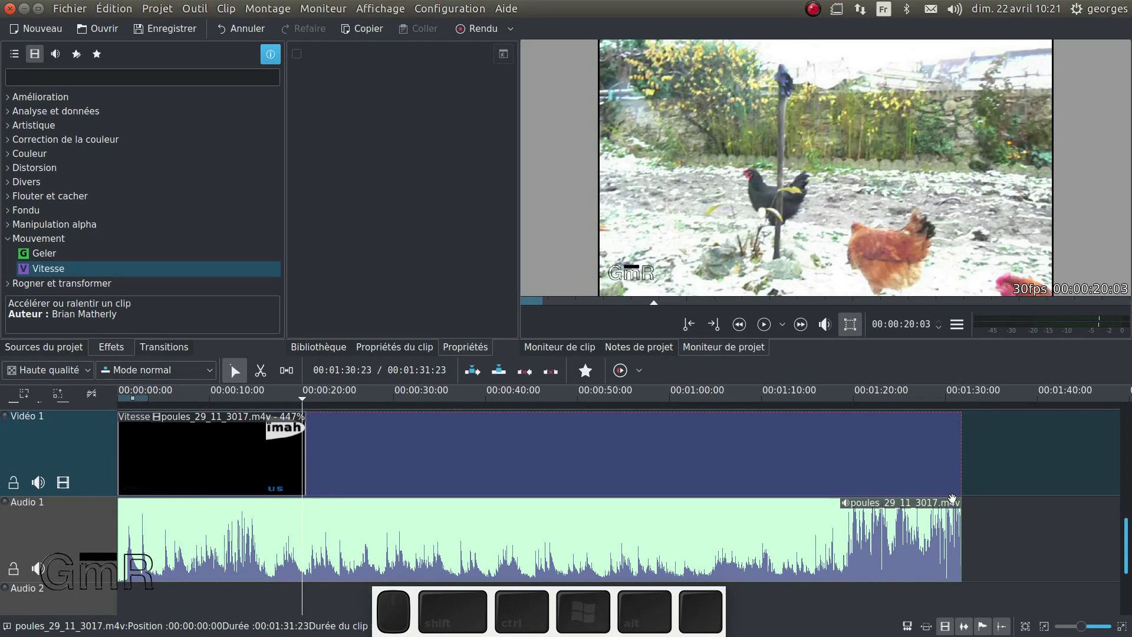
click(51, 351)
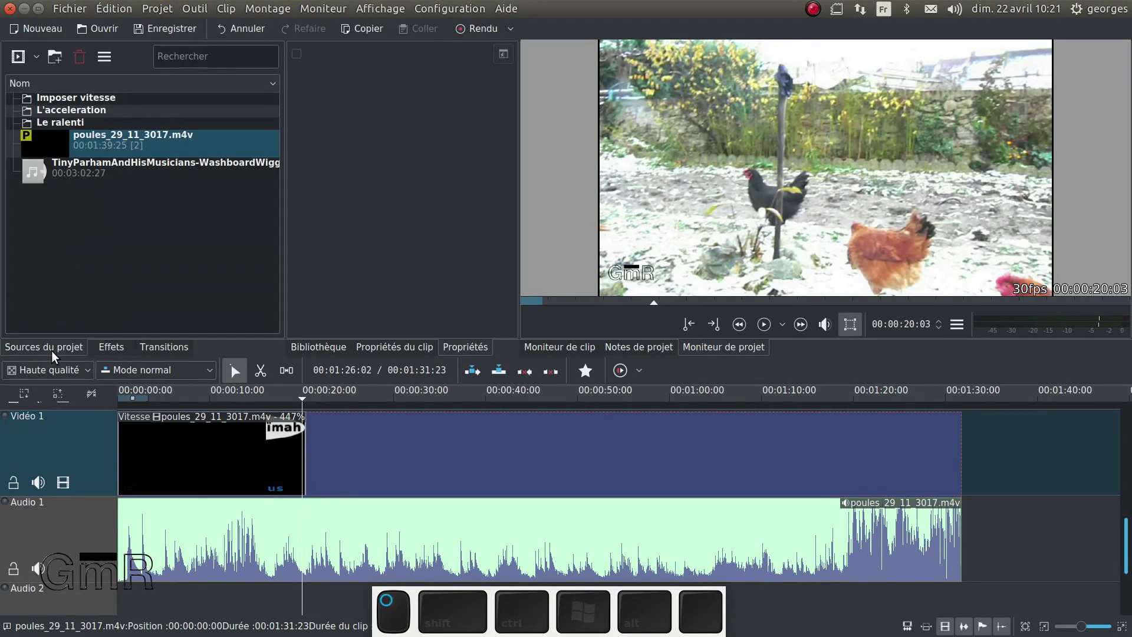
click(80, 111)
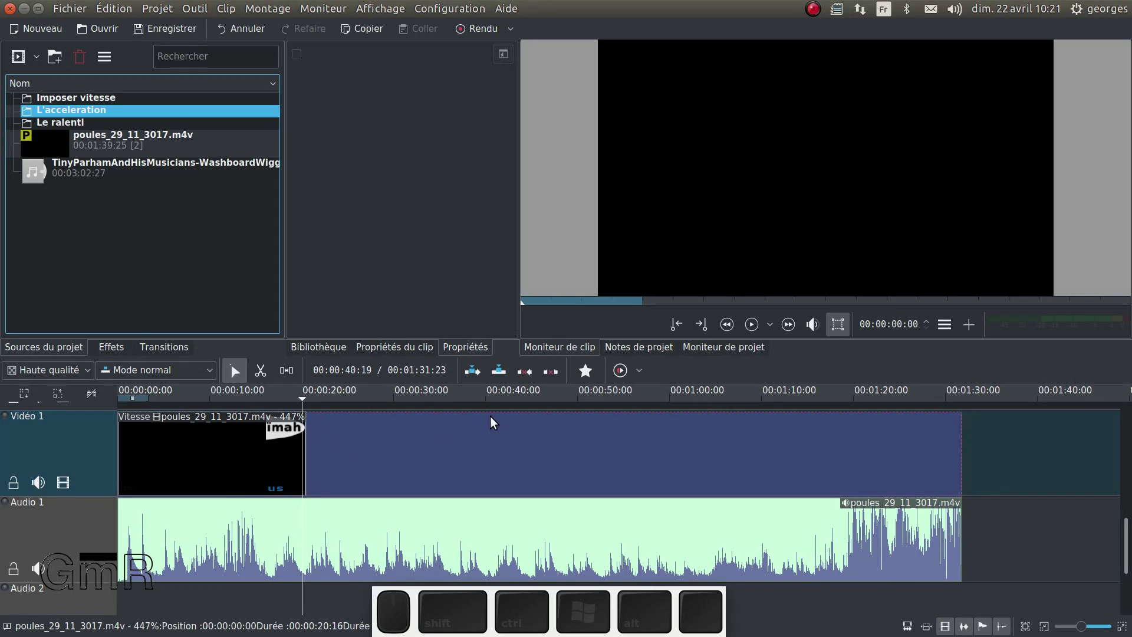
Ungroup the sped-up poules clip on Vidéo 1 from its split audio on Audio 1.
click(239, 520)
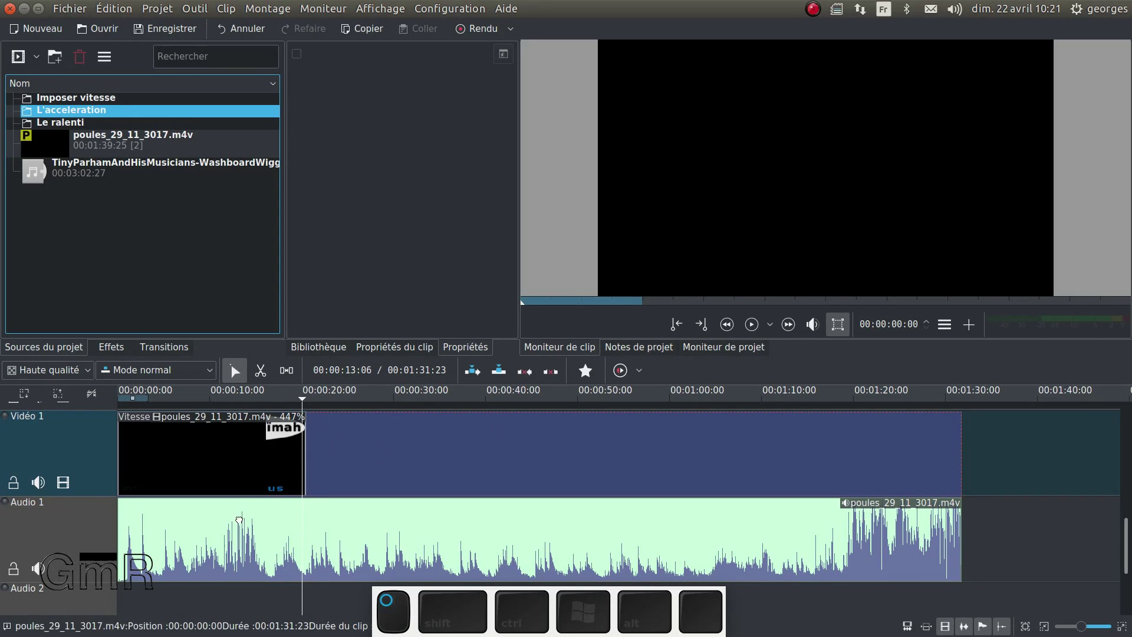
click(270, 463)
click(268, 521)
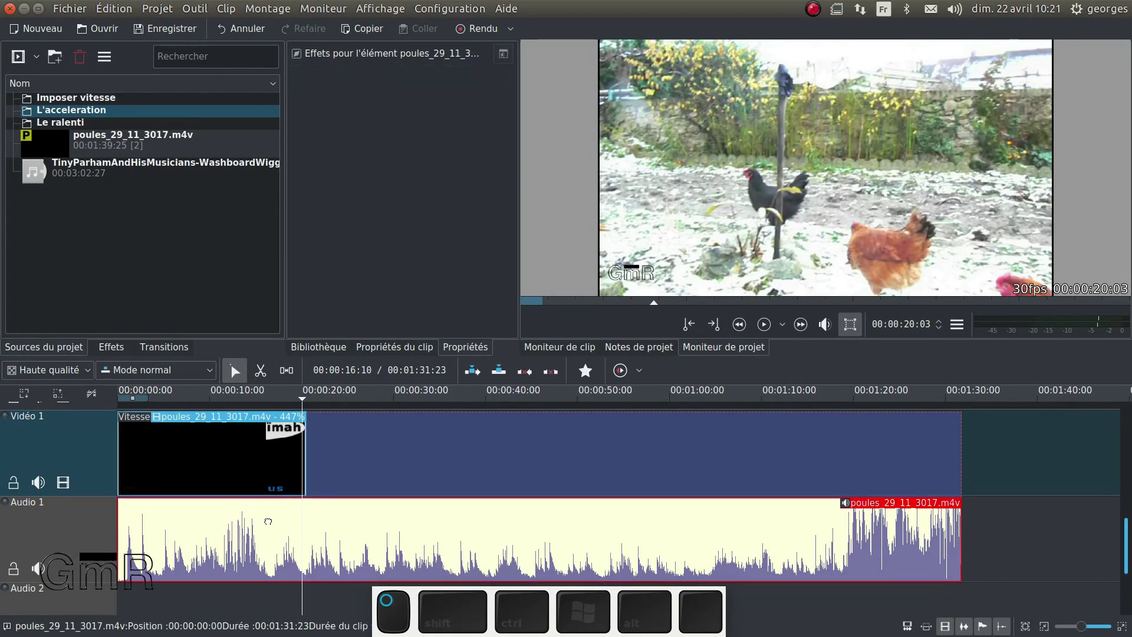
click(260, 463)
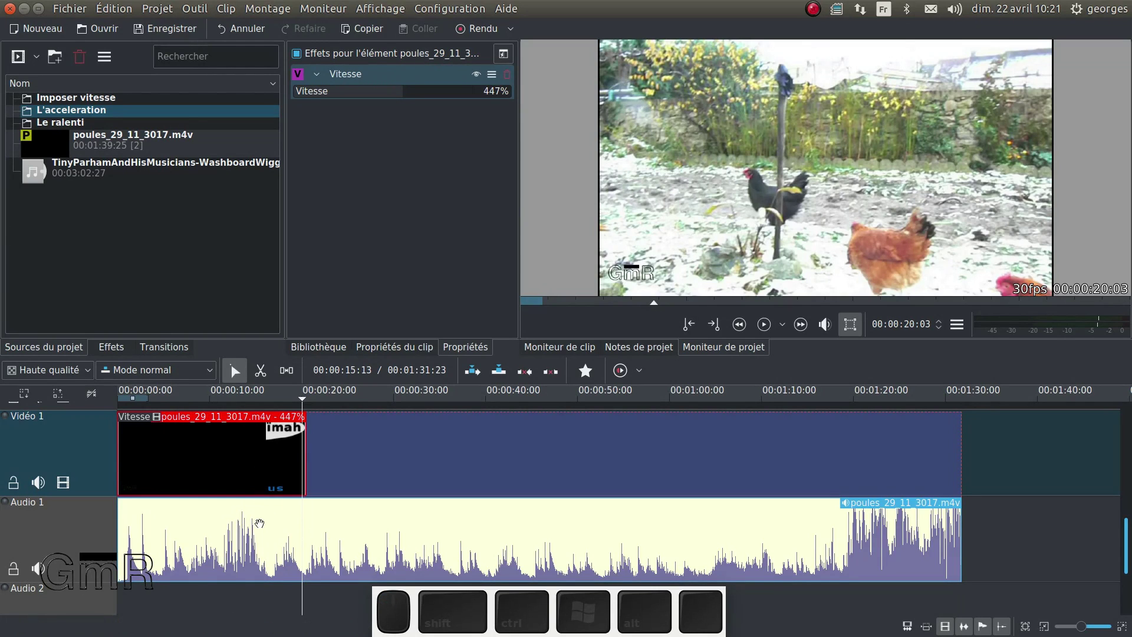
click(272, 469)
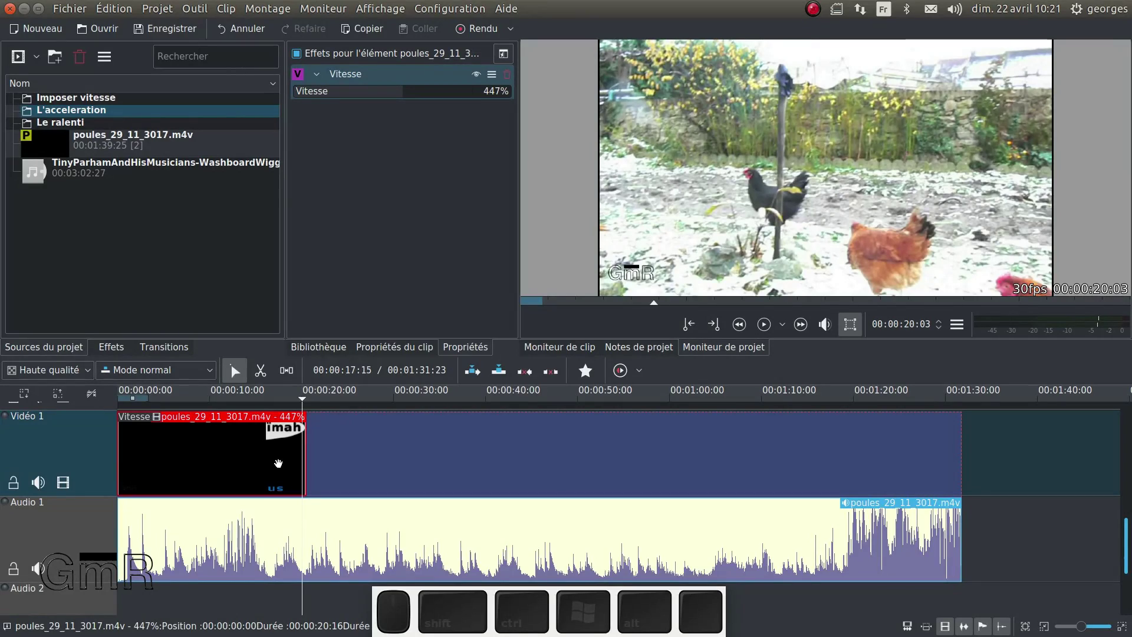
right_click(278, 463)
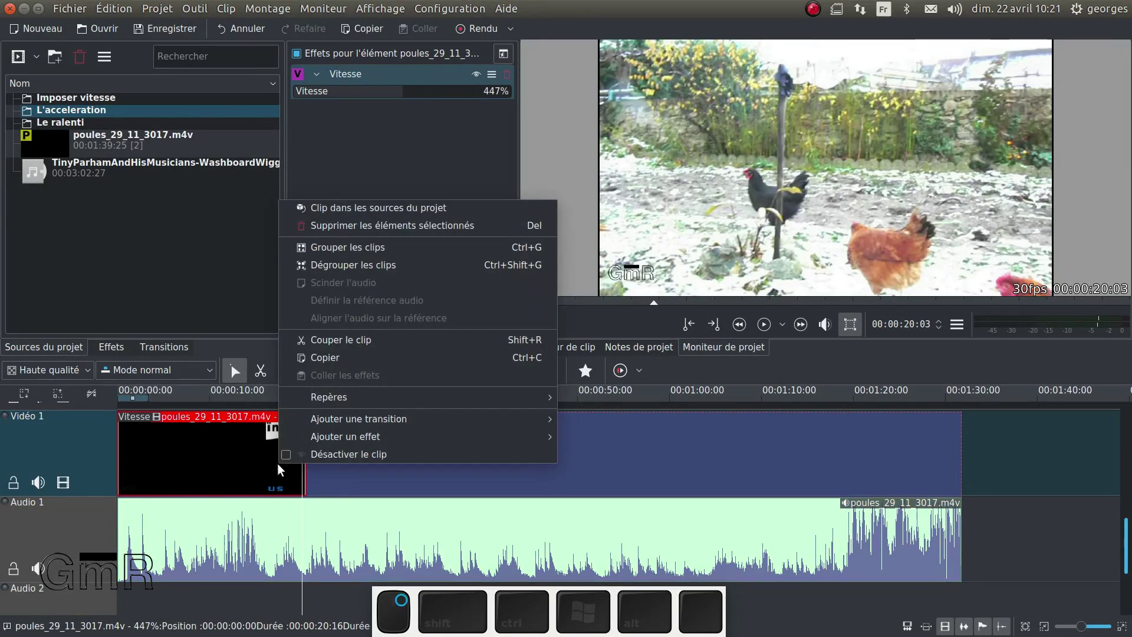
click(361, 265)
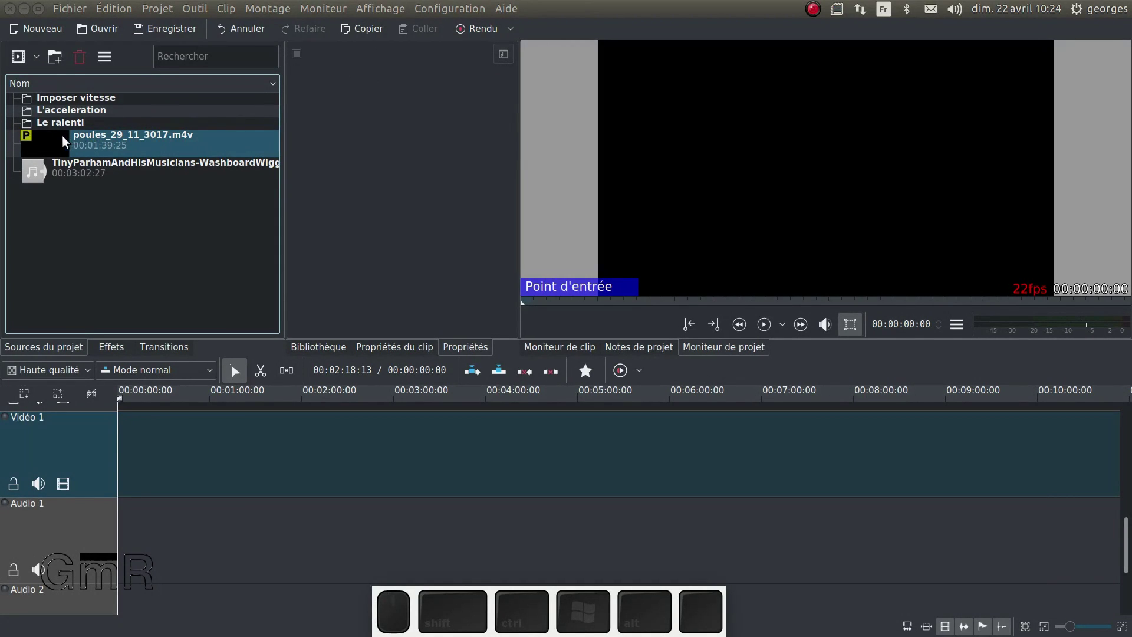
Place poules_29_11_3017.m4v at the start of Vidéo 1 and apply the Vitesse effect from the Mouvement category to it.
drag(58, 135, 156, 457)
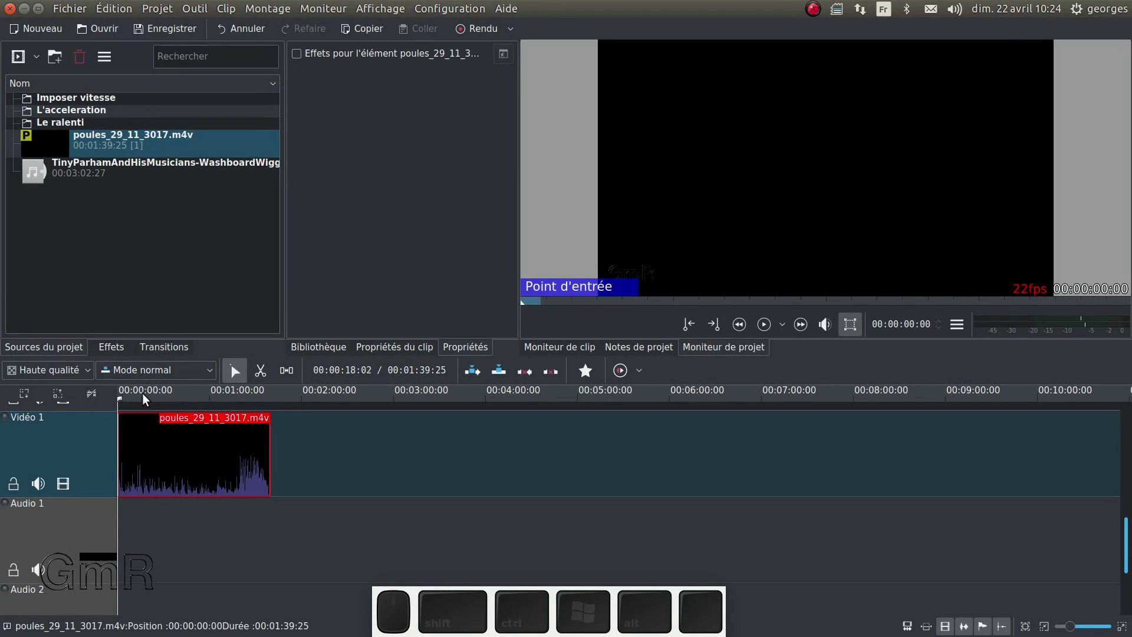
click(115, 347)
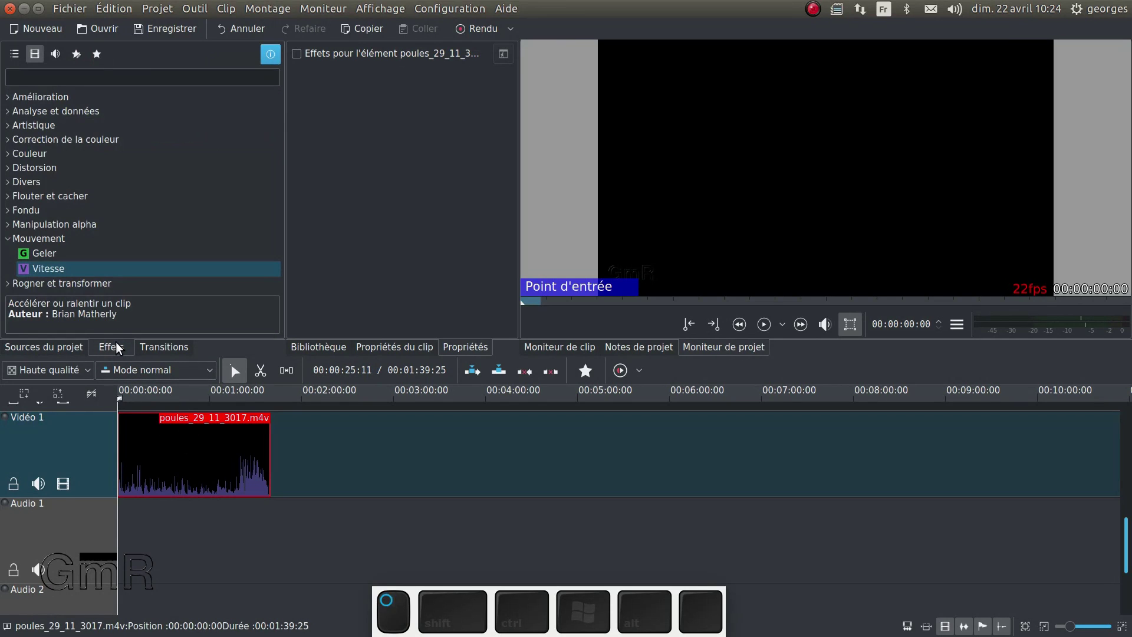
click(45, 268)
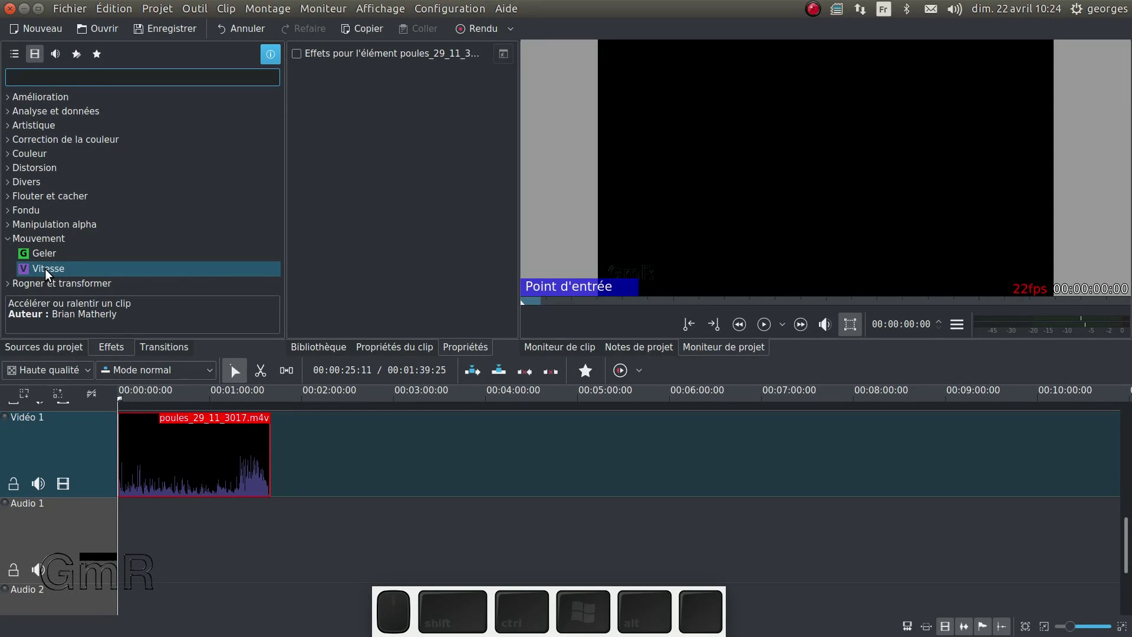
right_click(45, 268)
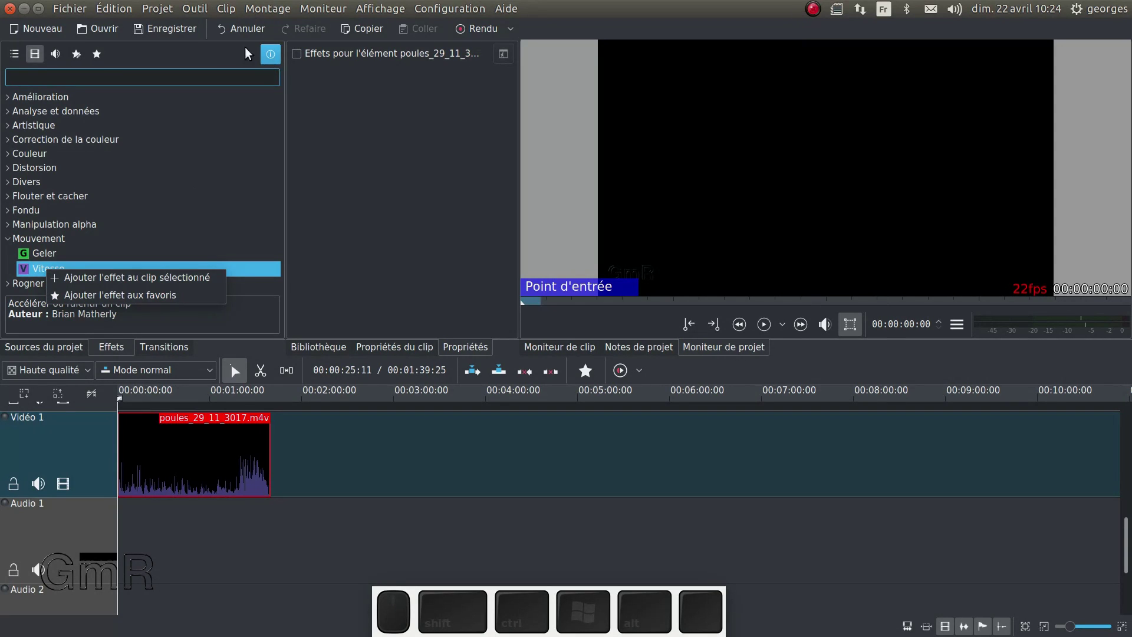
click(98, 53)
click(98, 54)
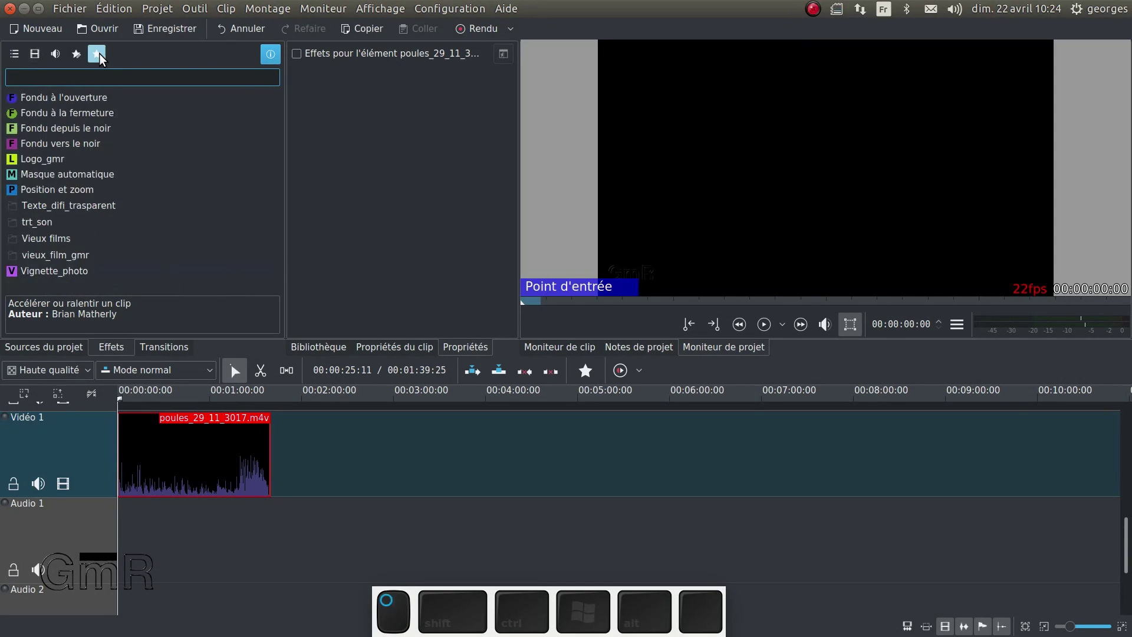
click(35, 55)
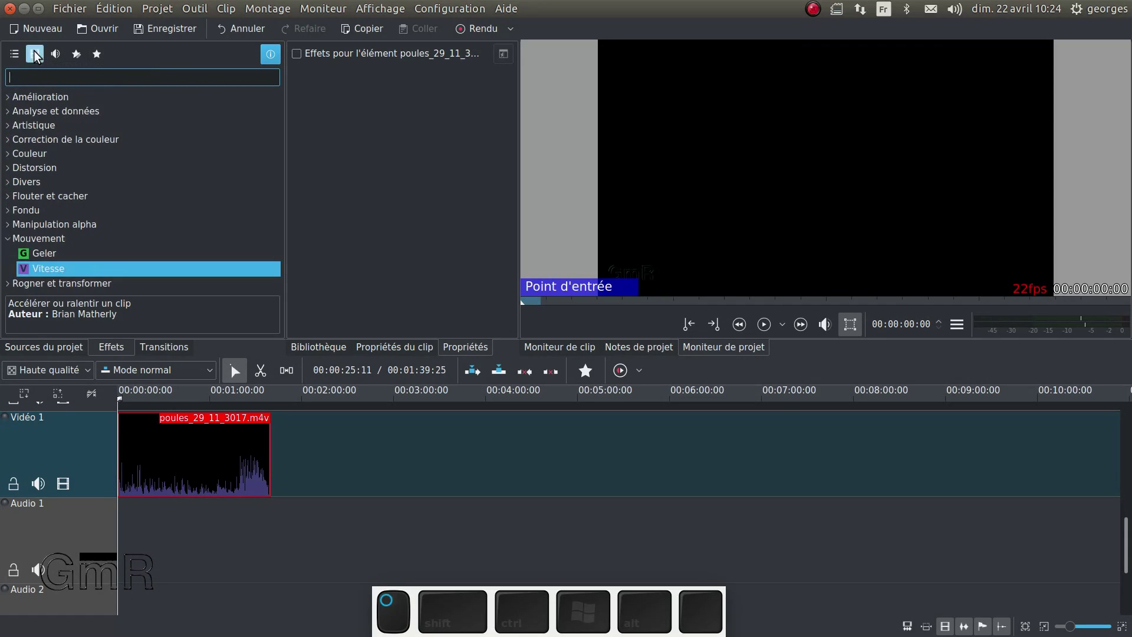
double_click(102, 271)
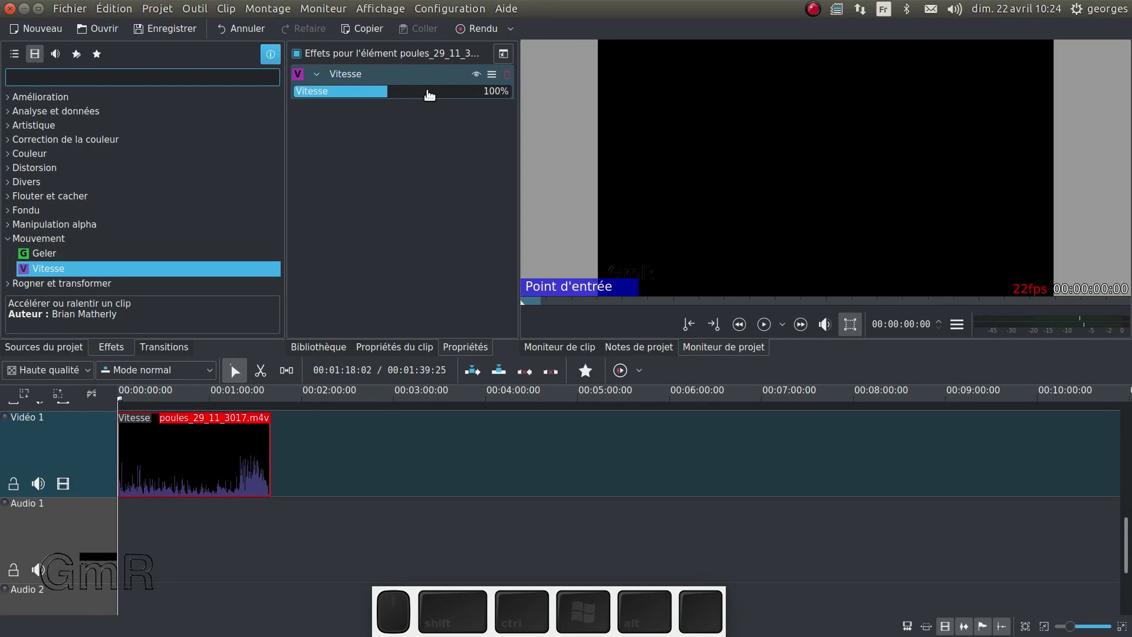
Slow the poules clip down by lowering its Vitesse value to 20%.
ctrl+scroll(429, 94, down, 1)
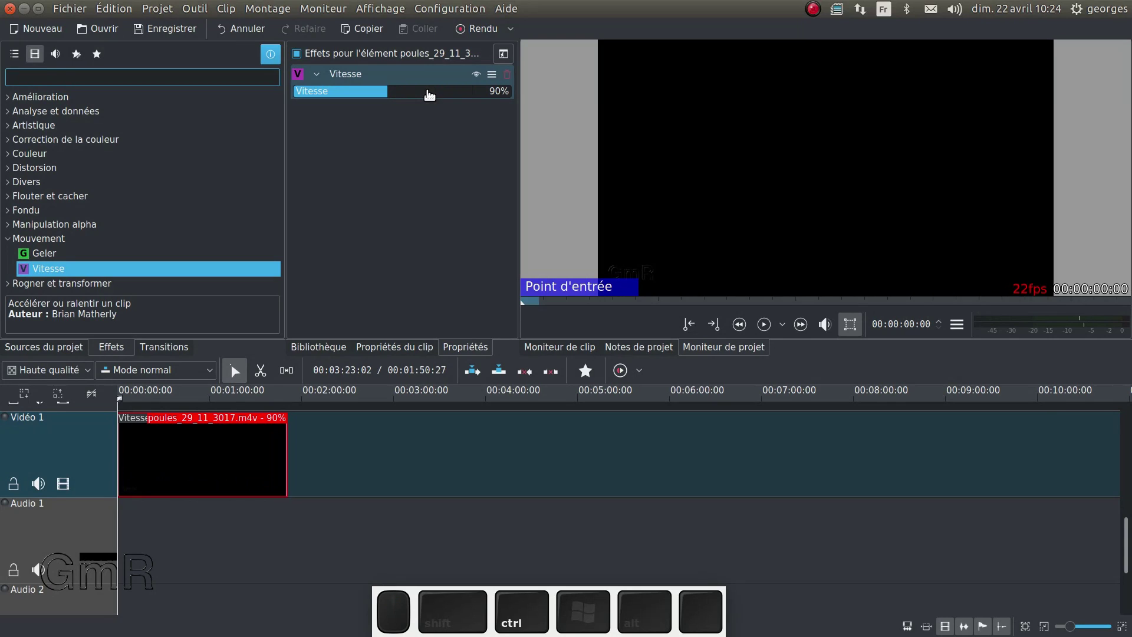
scroll(429, 94, down, 1)
scroll(429, 94, down, 1)
scroll(429, 94, down, 1)
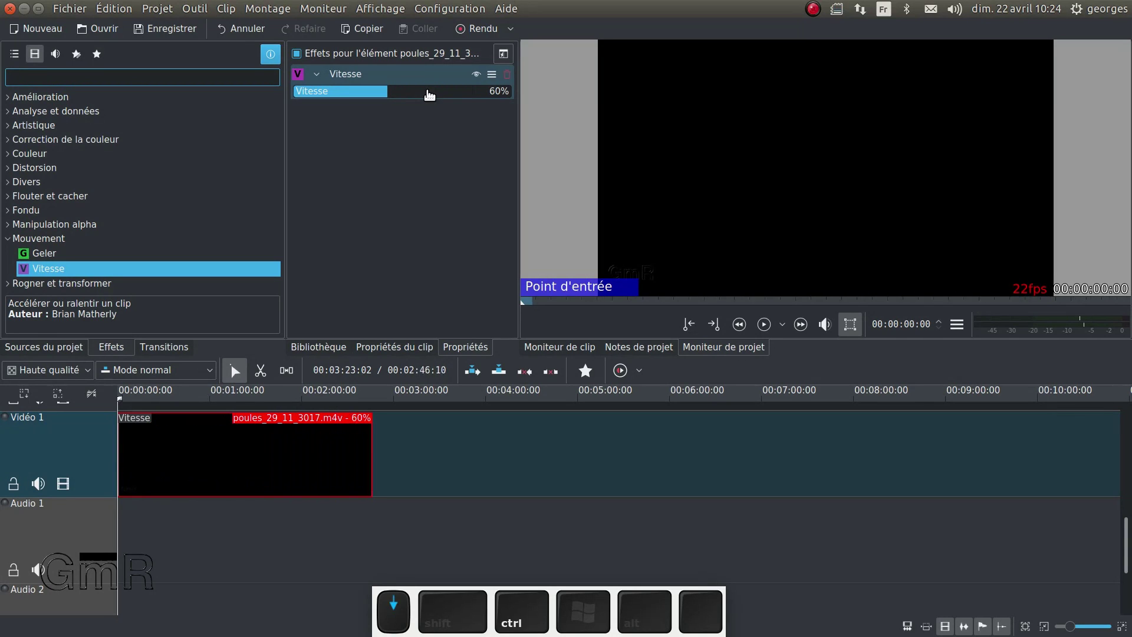
scroll(429, 94, down, 2)
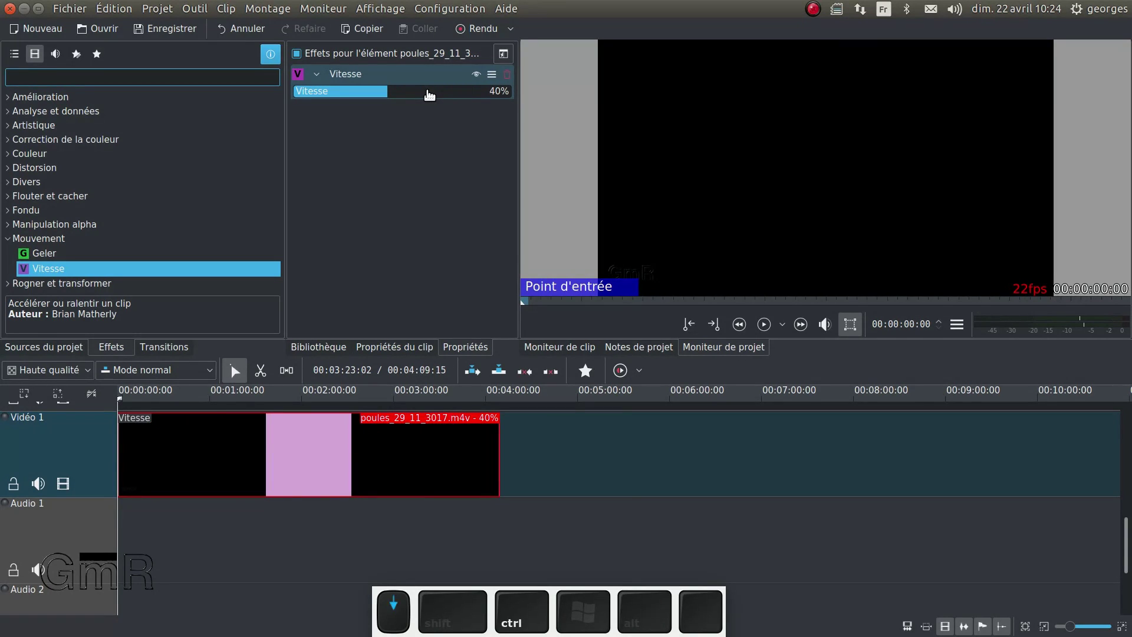
scroll(430, 94, down, 1)
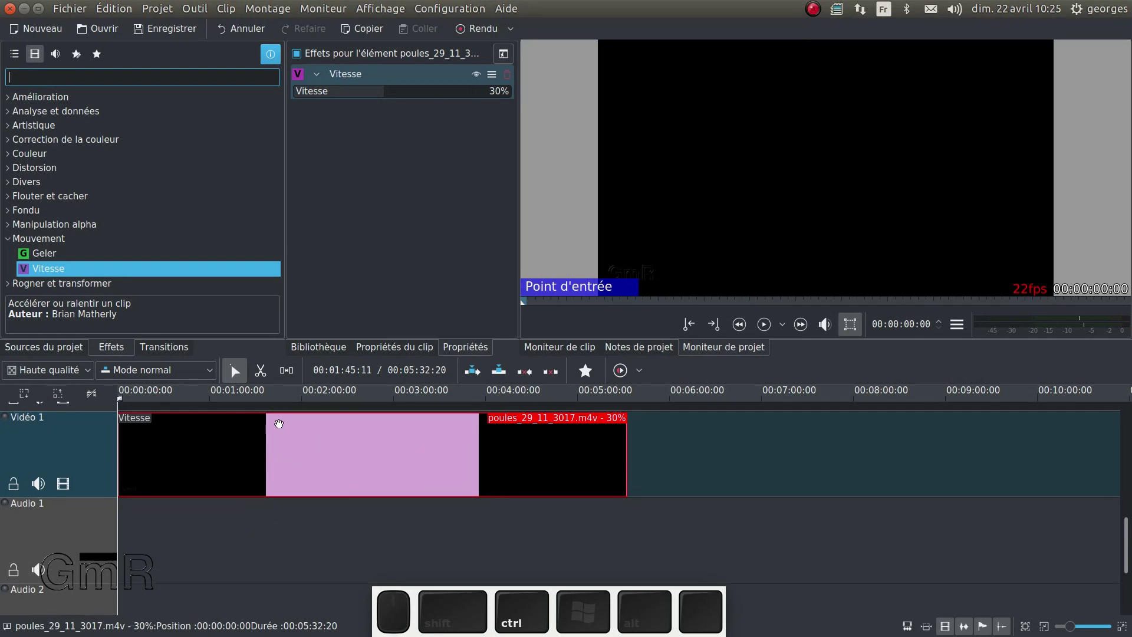
scroll(400, 101, down, 2)
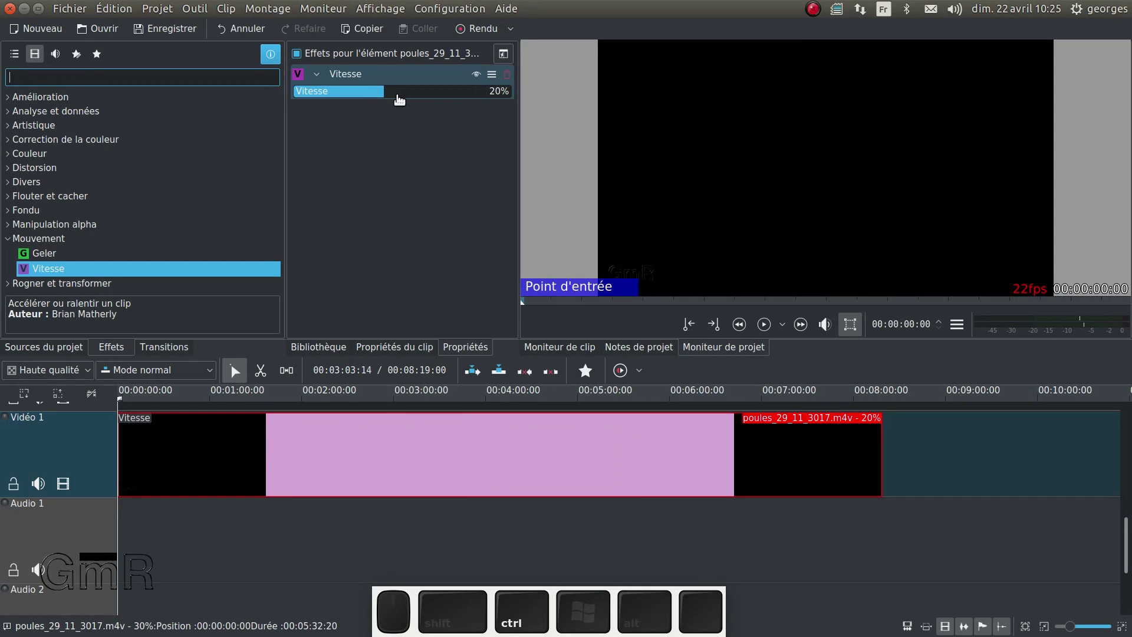
Play the slowed-down poules clip from about 00:01:42 to preview its motion, and stop playback.
click(274, 416)
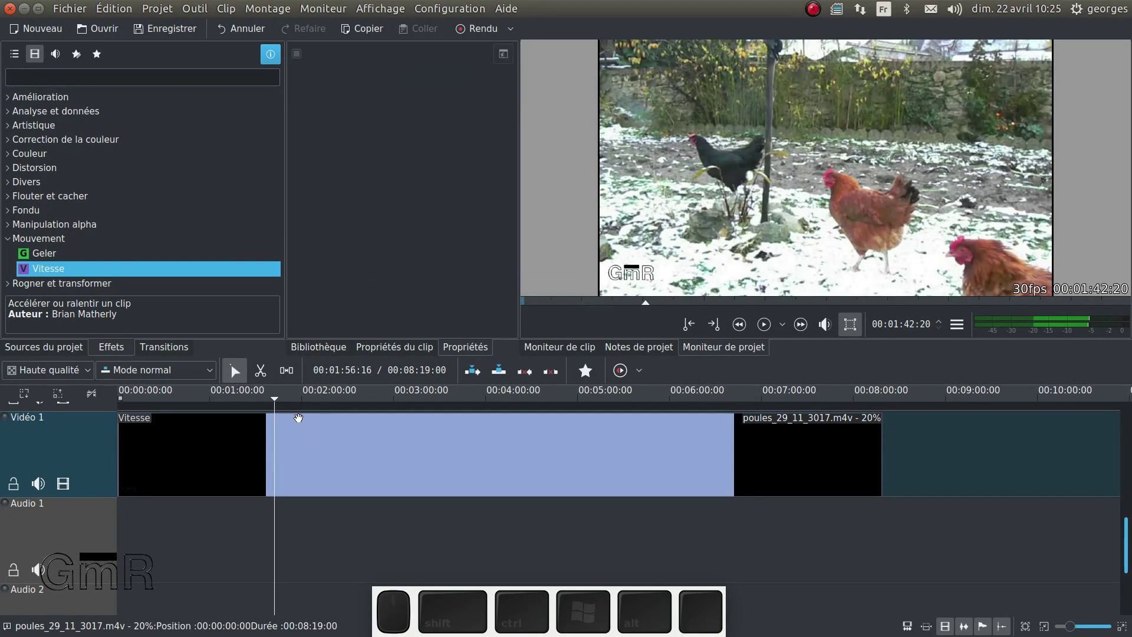
key(space)
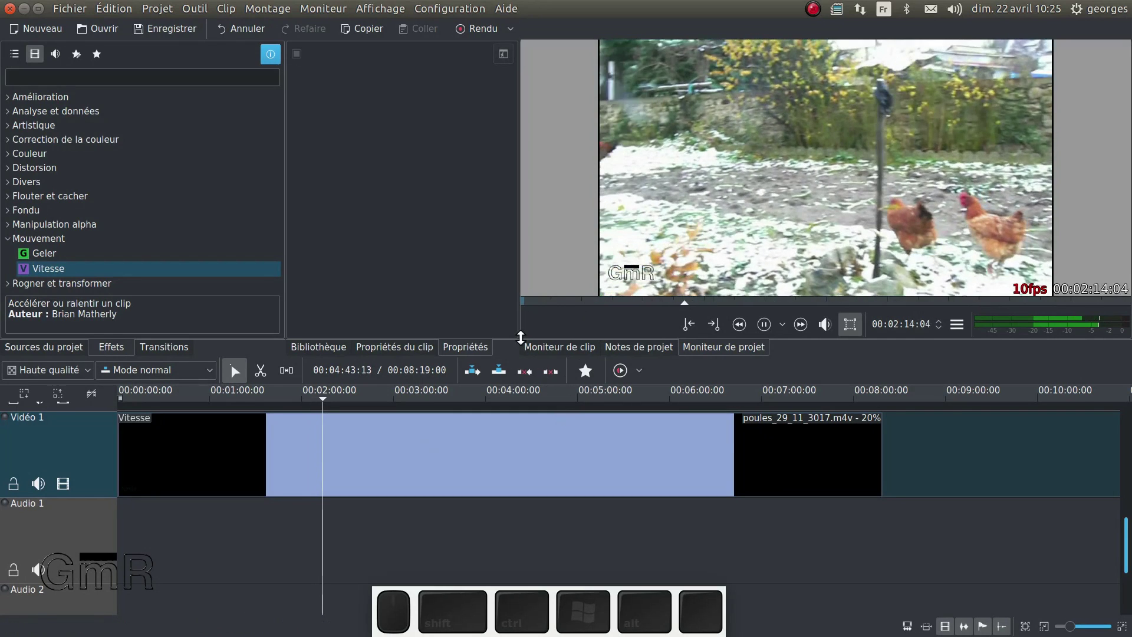
key(space)
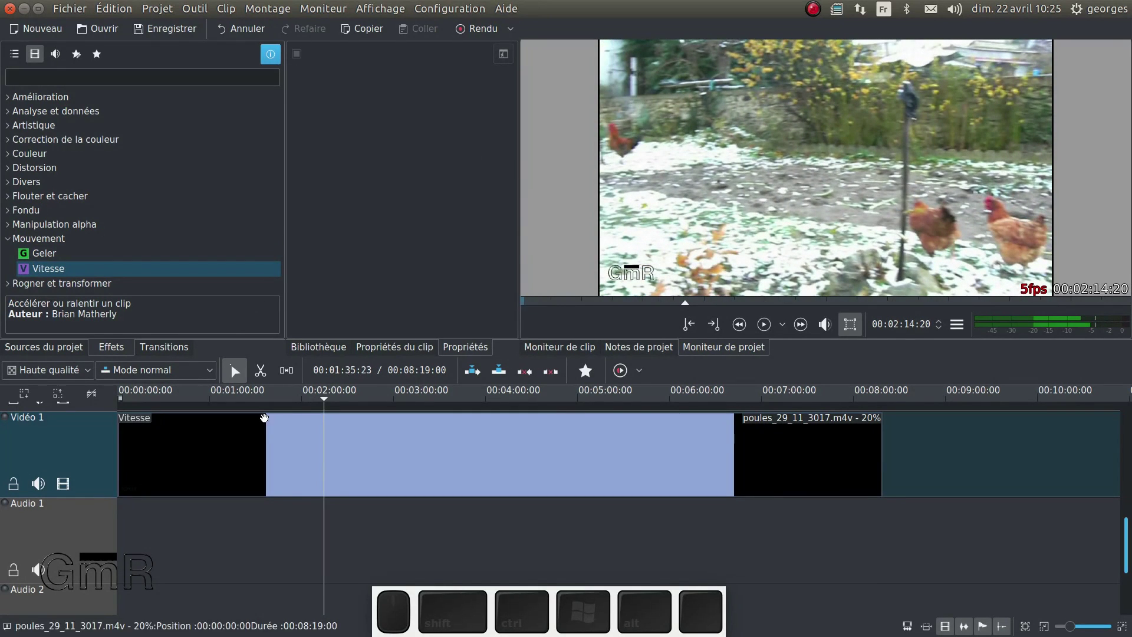
Try a Vitesse value of 0% on the poules clip and preview it briefly from about 00:00:38.
click(392, 449)
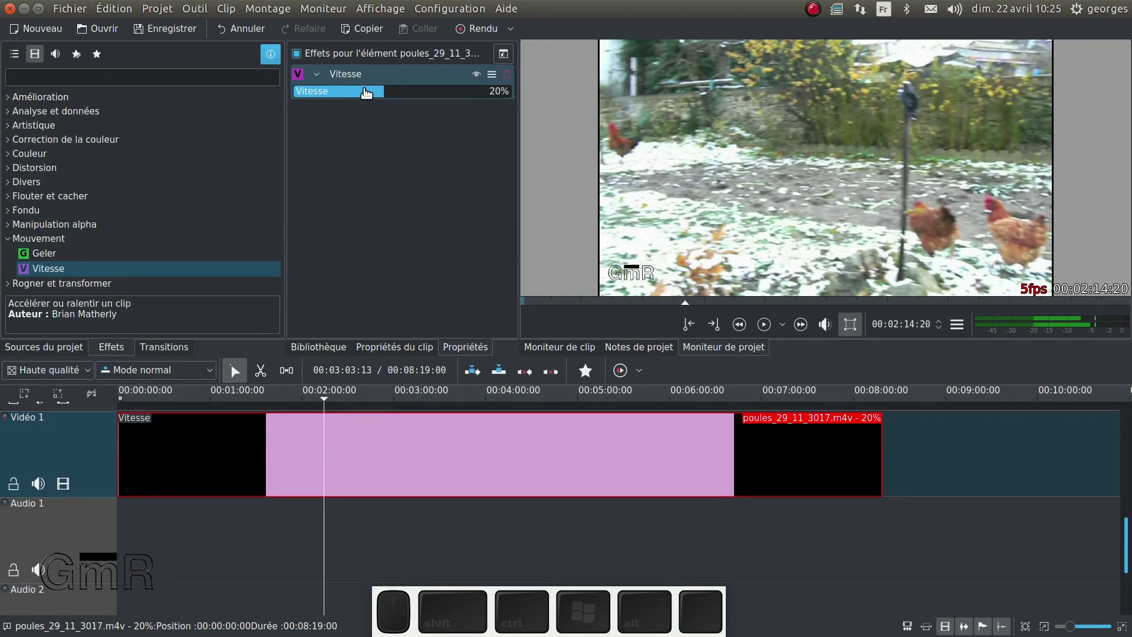
scroll(365, 93, down, 2)
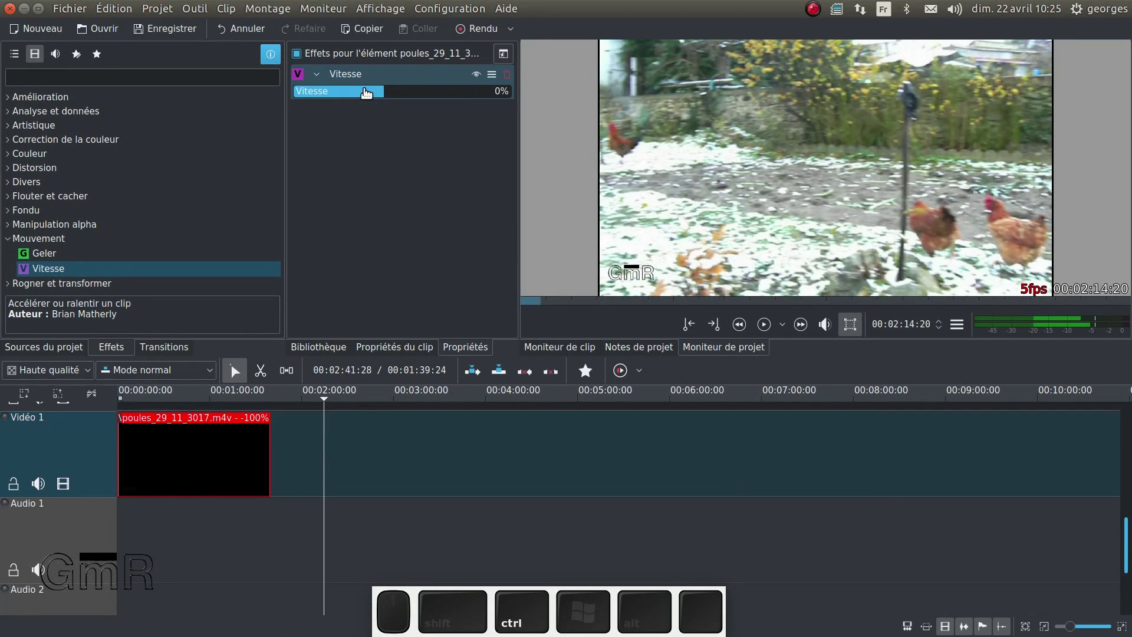
click(239, 399)
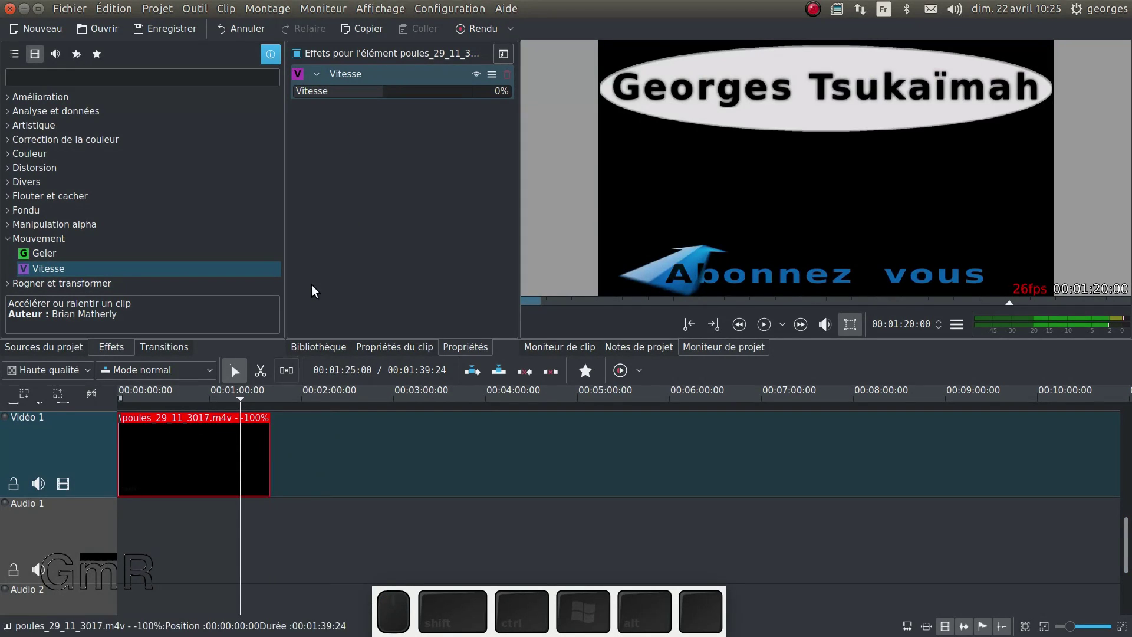
click(176, 399)
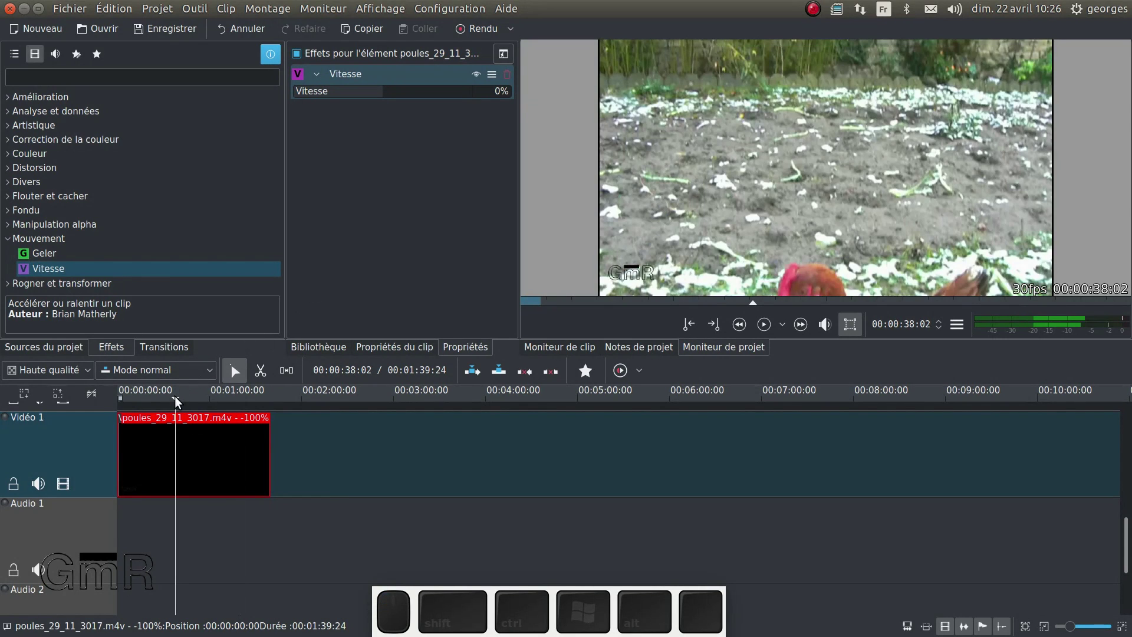
key(space)
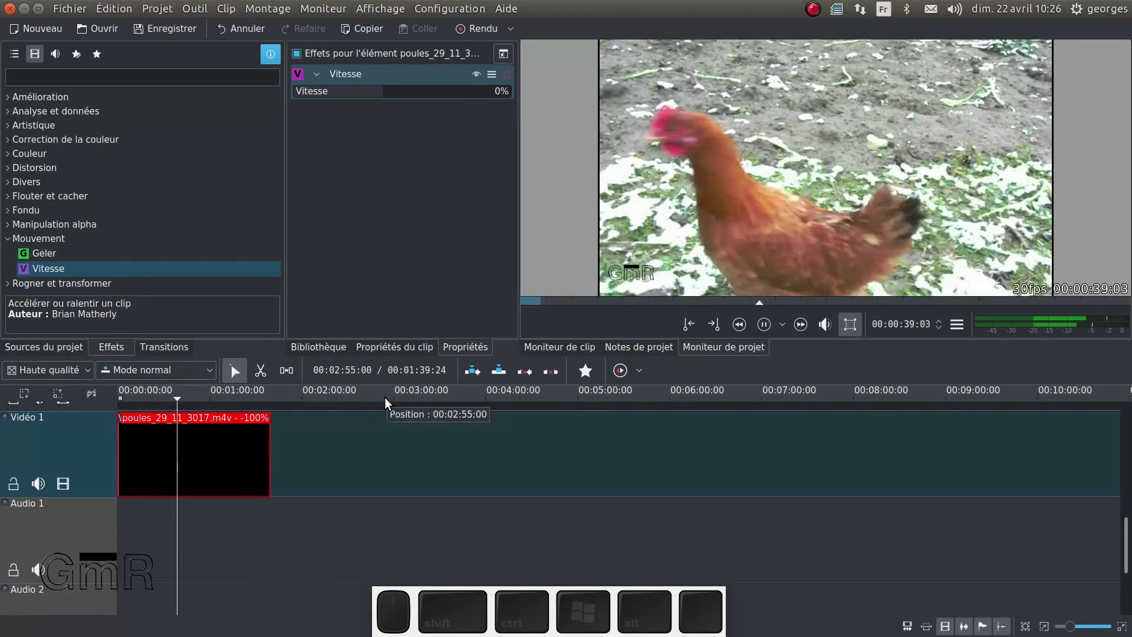
key(space)
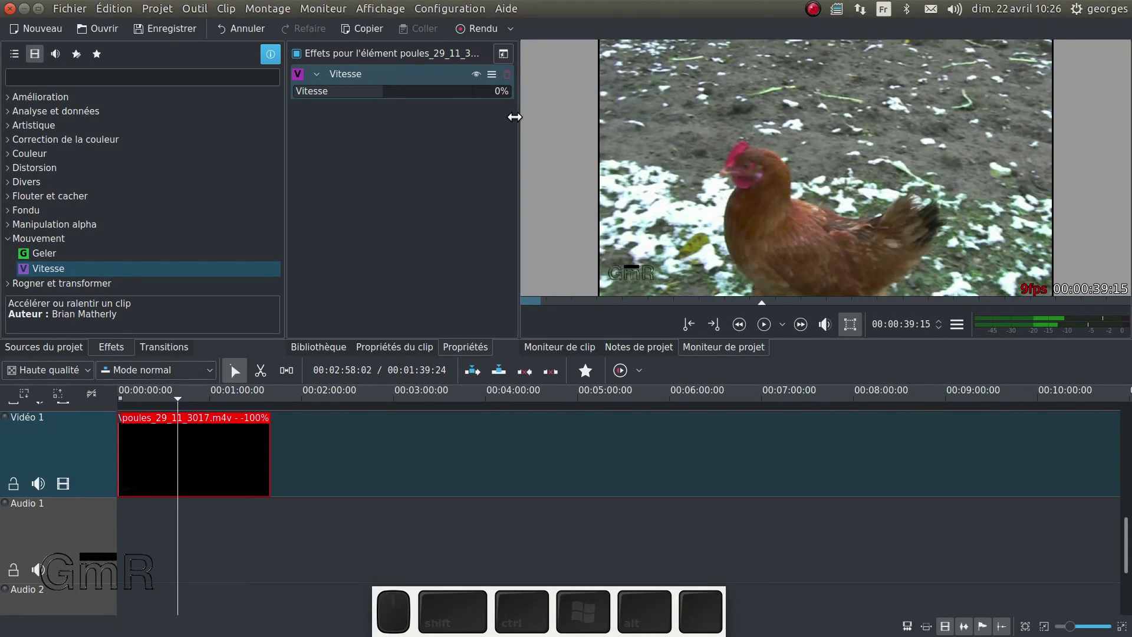
Try a negative Vitesse value of -60% on the poules clip and play it briefly from about 00:00:39.
scroll(362, 93, down, 2)
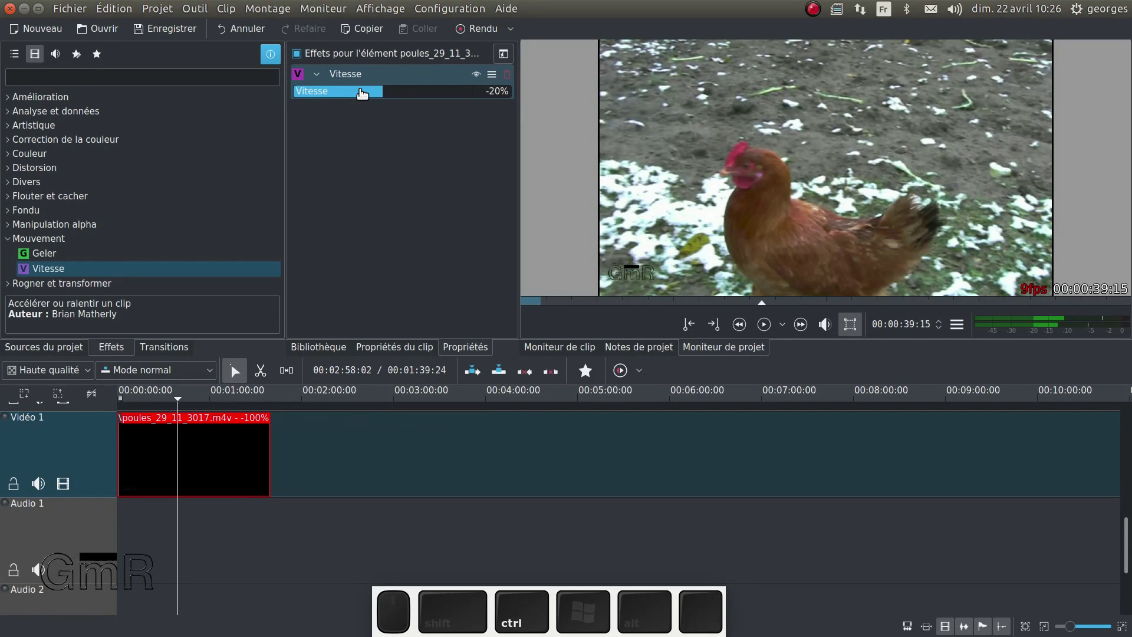
scroll(362, 93, down, 1)
key(space)
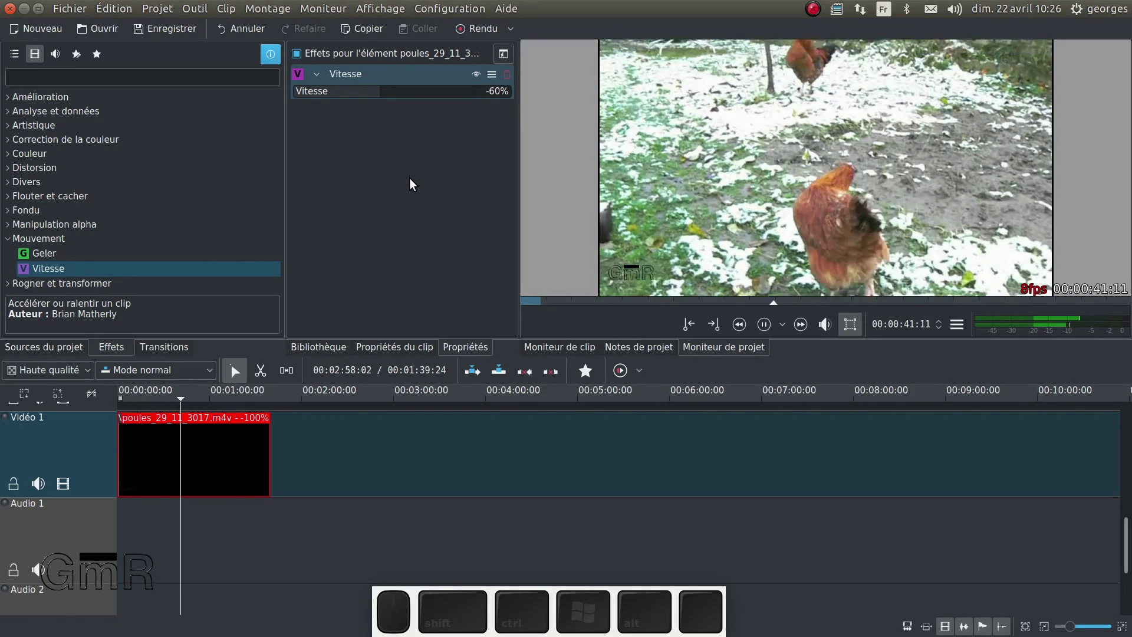
key(space)
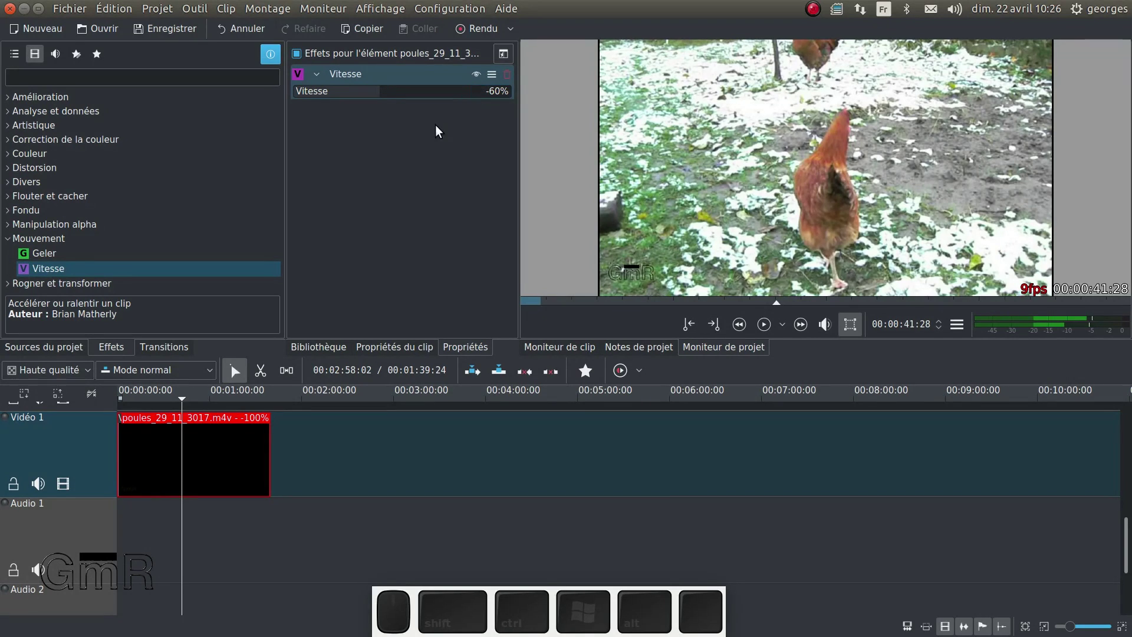
Set the poules clip's Vitesse value to 80% and start playing it from about 00:00:41.
drag(481, 93, 519, 94)
text(8)
key(Return)
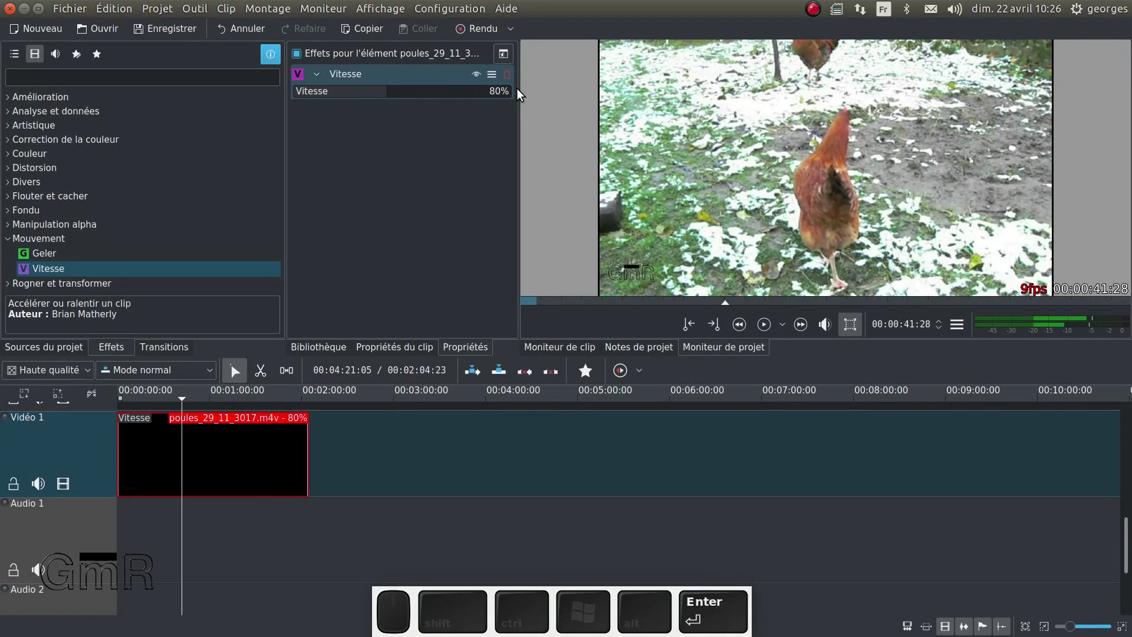
key(space)
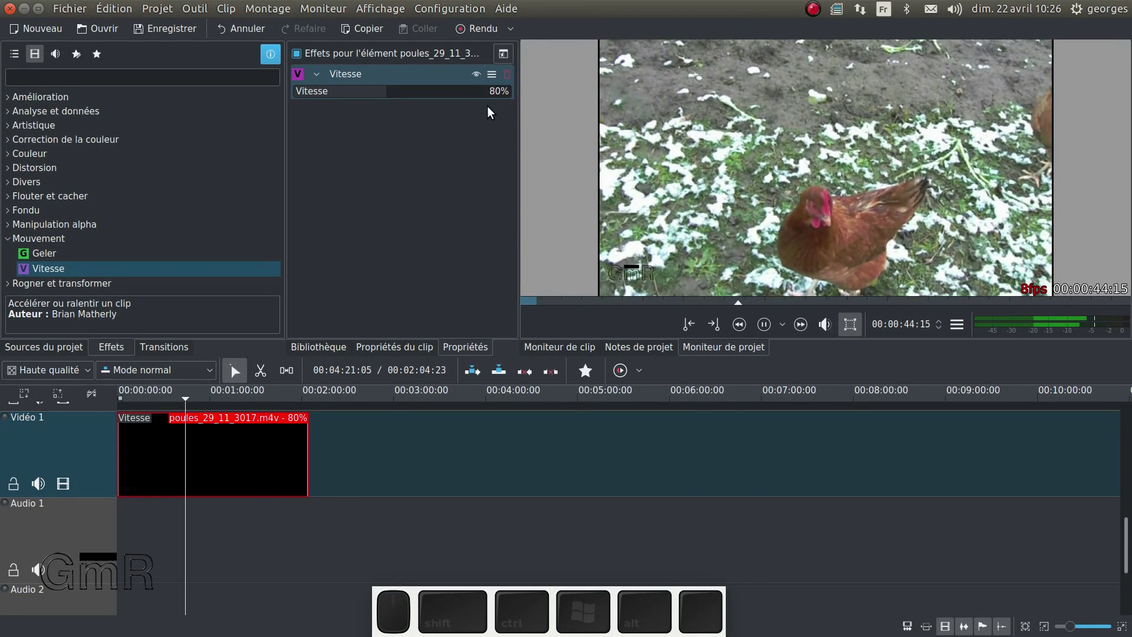
Try a Vitesse value of 2% on the poules clip and play it briefly from about 00:16:00.
key(space)
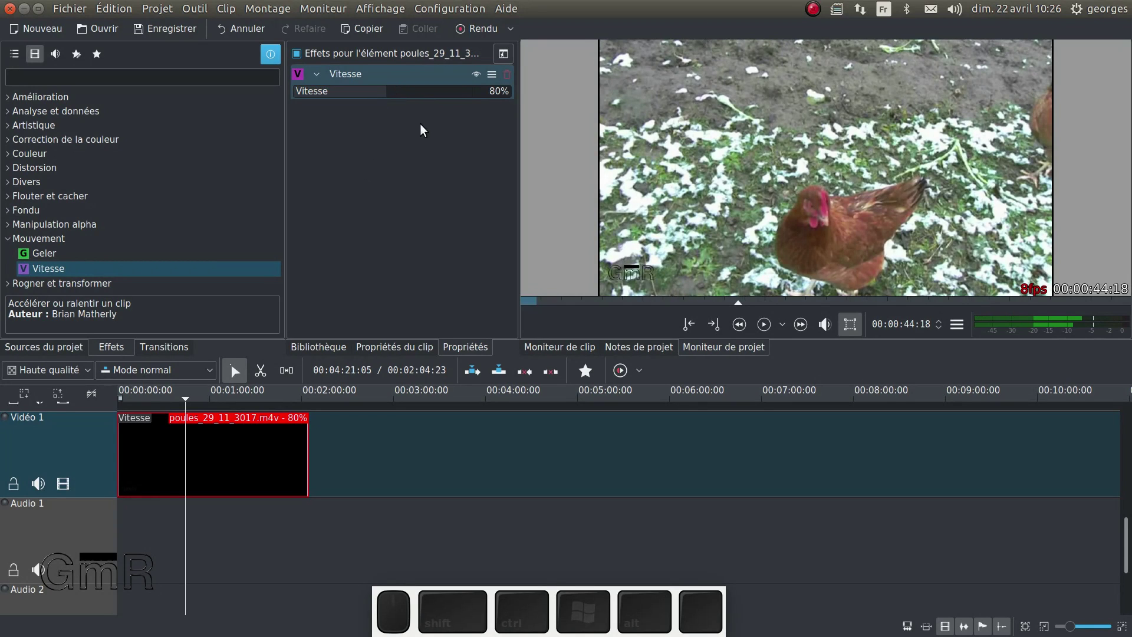
drag(494, 91, 487, 91)
text(02)
key(Delete)
key(Return)
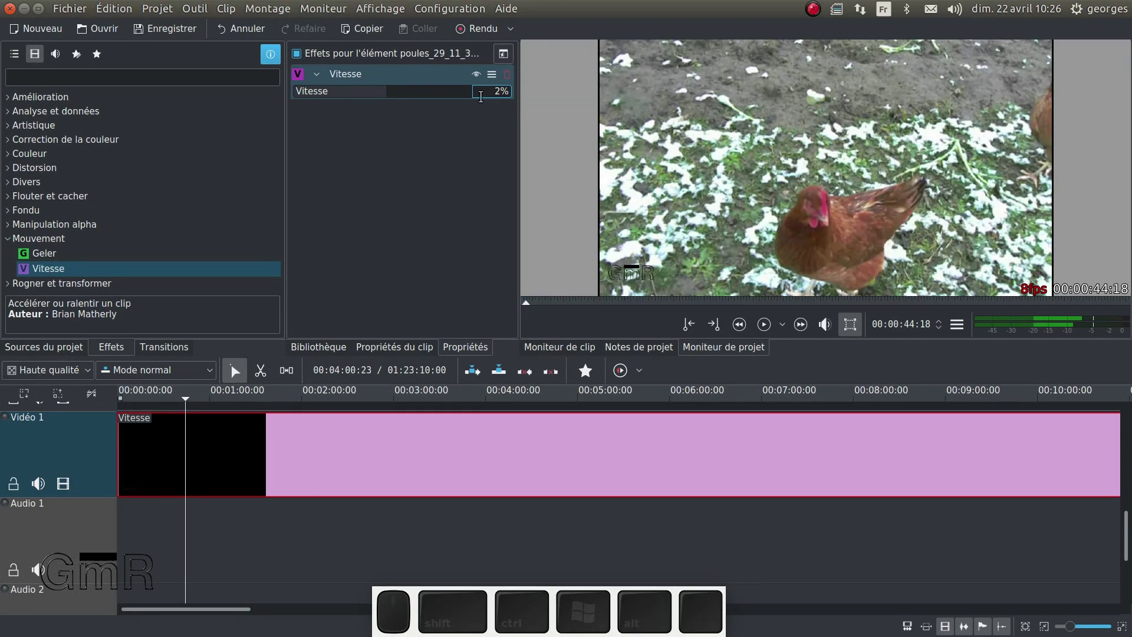
ctrl+scroll(472, 474, down, 5)
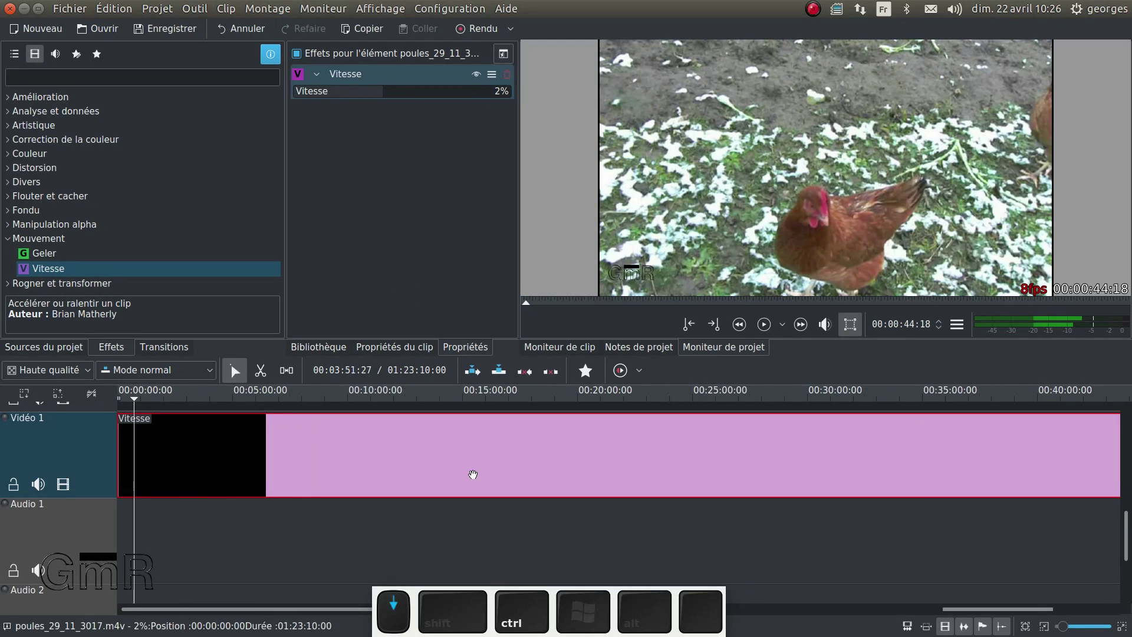
click(297, 395)
key(space)
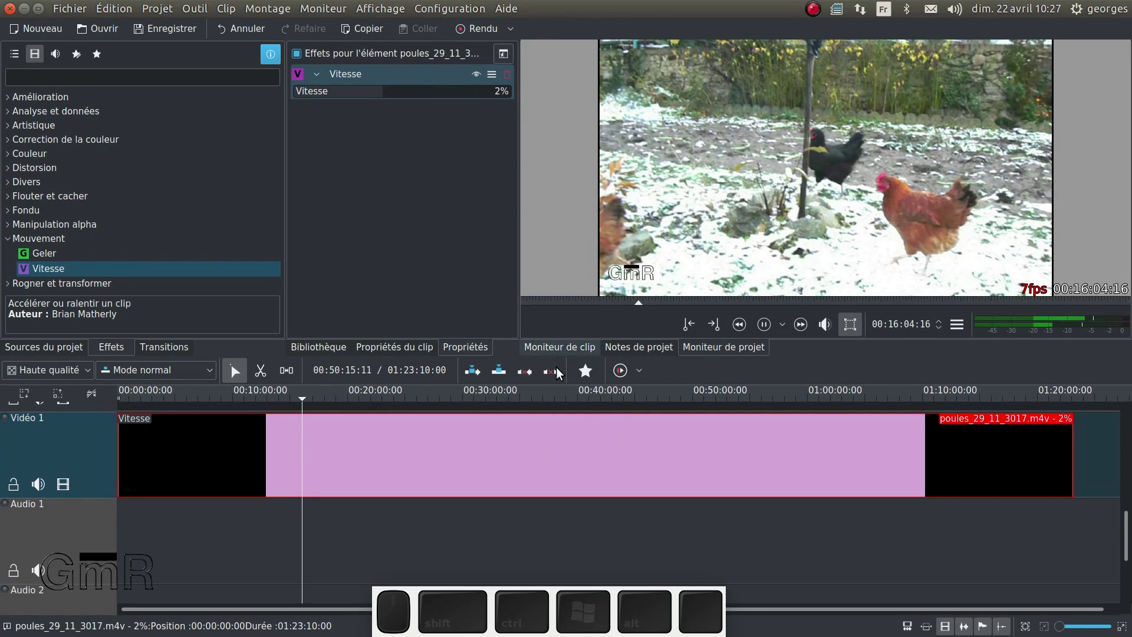
key(space)
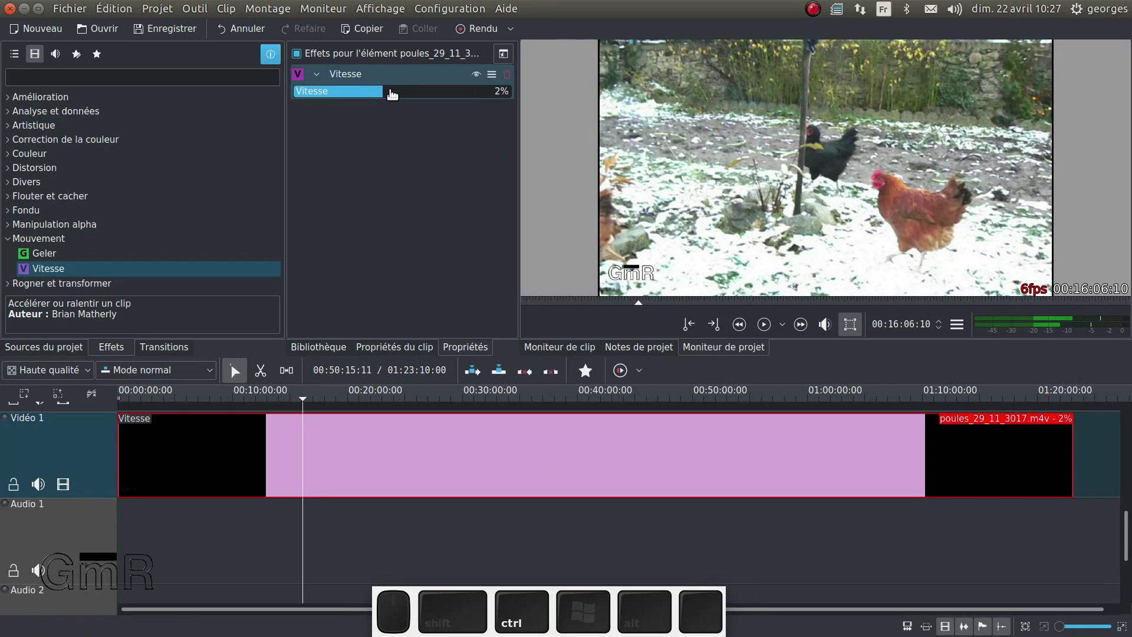
Try Vitesse values of 22% and -8% on the poules clip, and bring it to 52%.
scroll(392, 94, up, 20)
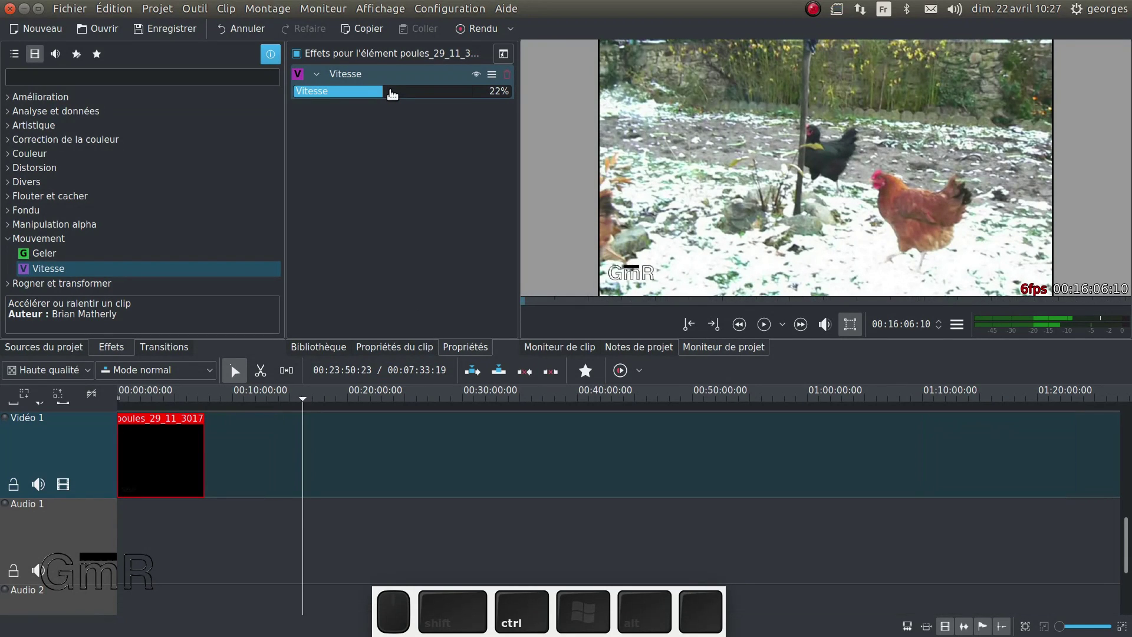
scroll(393, 94, down, 10)
scroll(392, 94, down, 20)
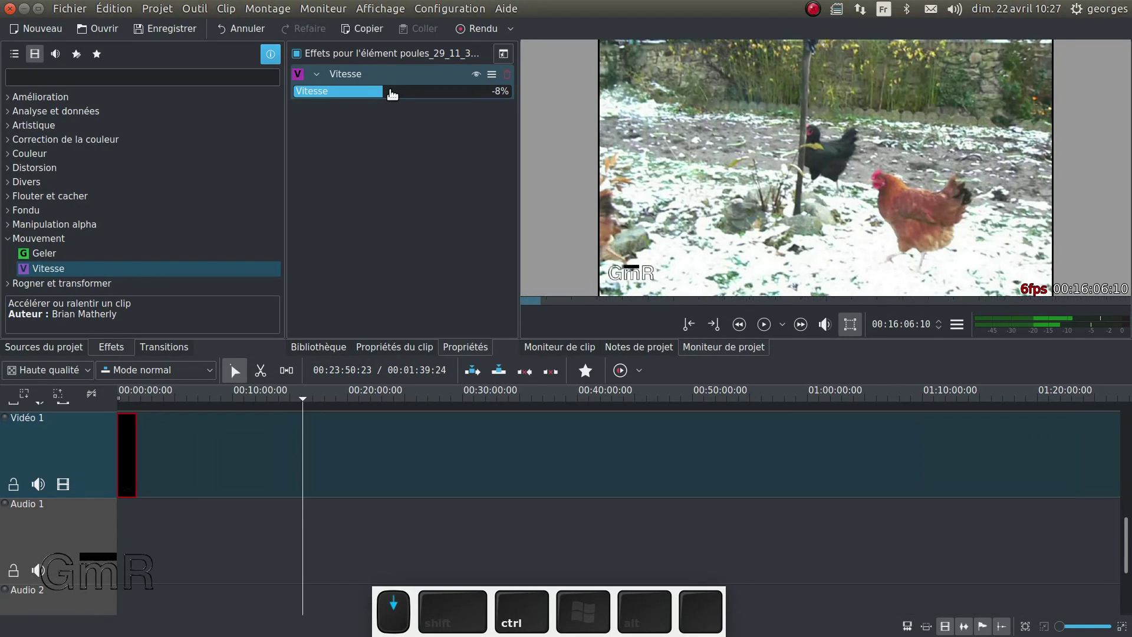
scroll(392, 95, up, 20)
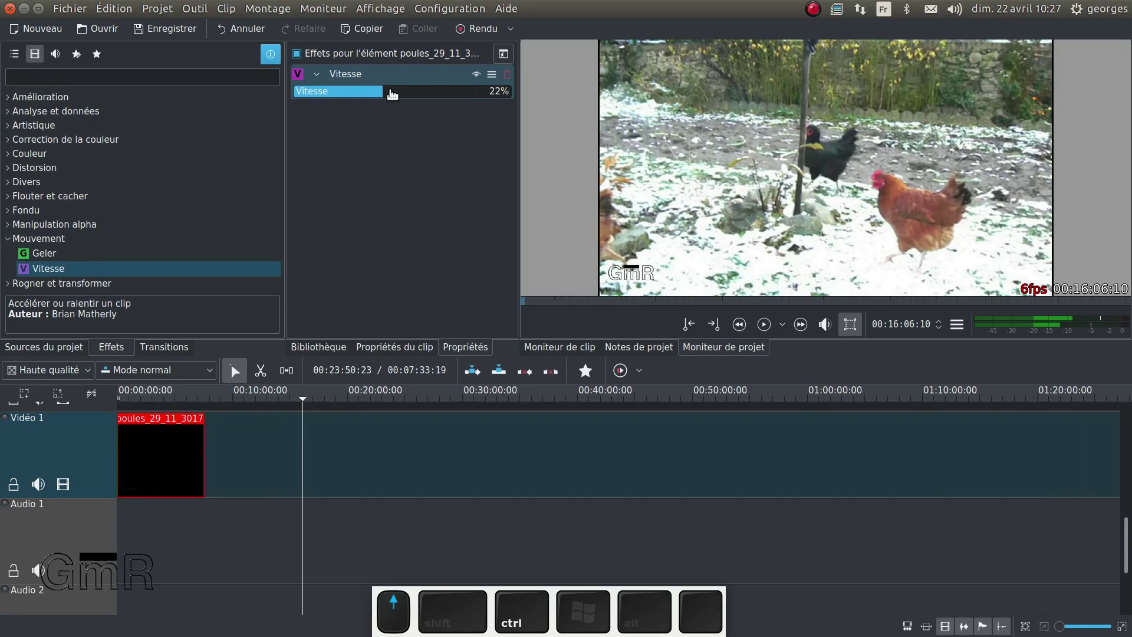
scroll(392, 94, up, 10)
scroll(392, 95, up, 20)
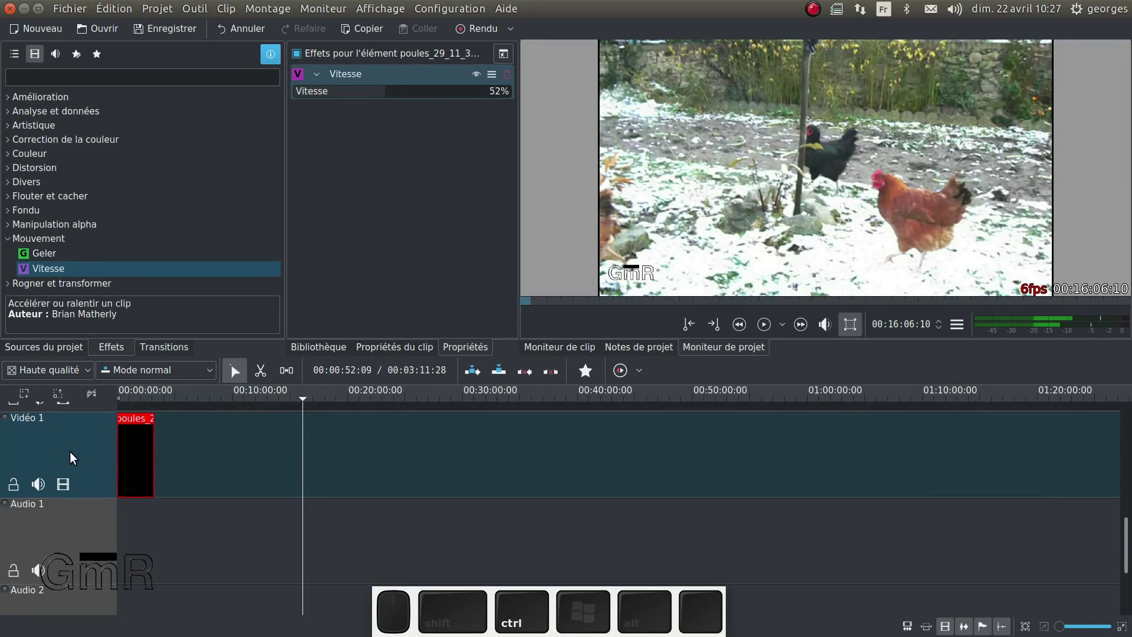
Play the slowed-down poules clip briefly from about 00:01:23 and stop playback.
click(132, 398)
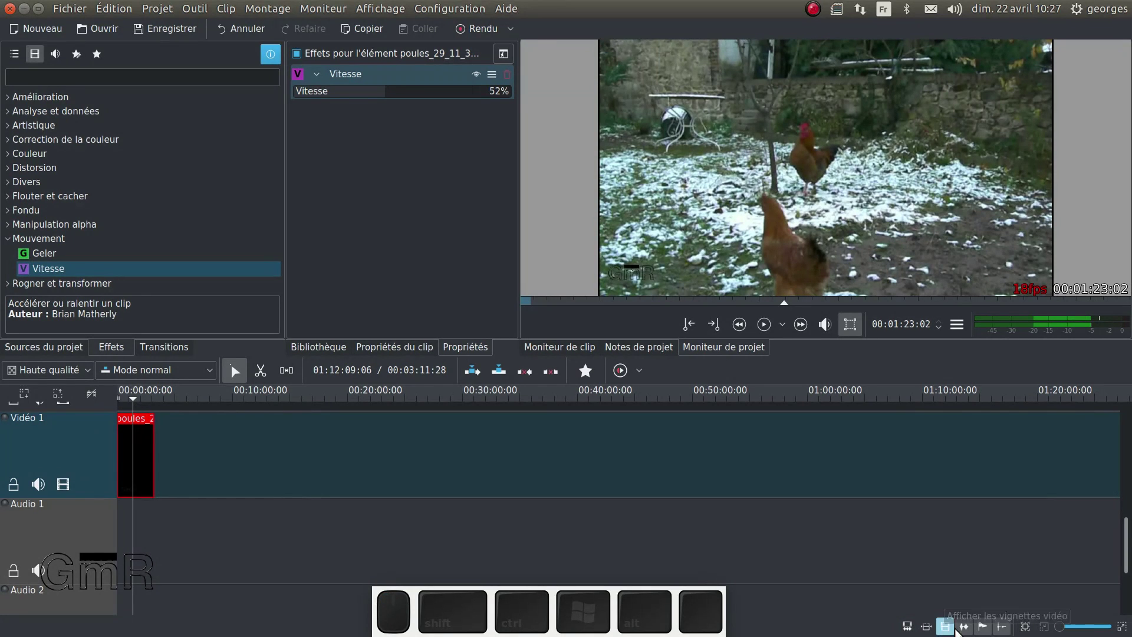
click(1026, 626)
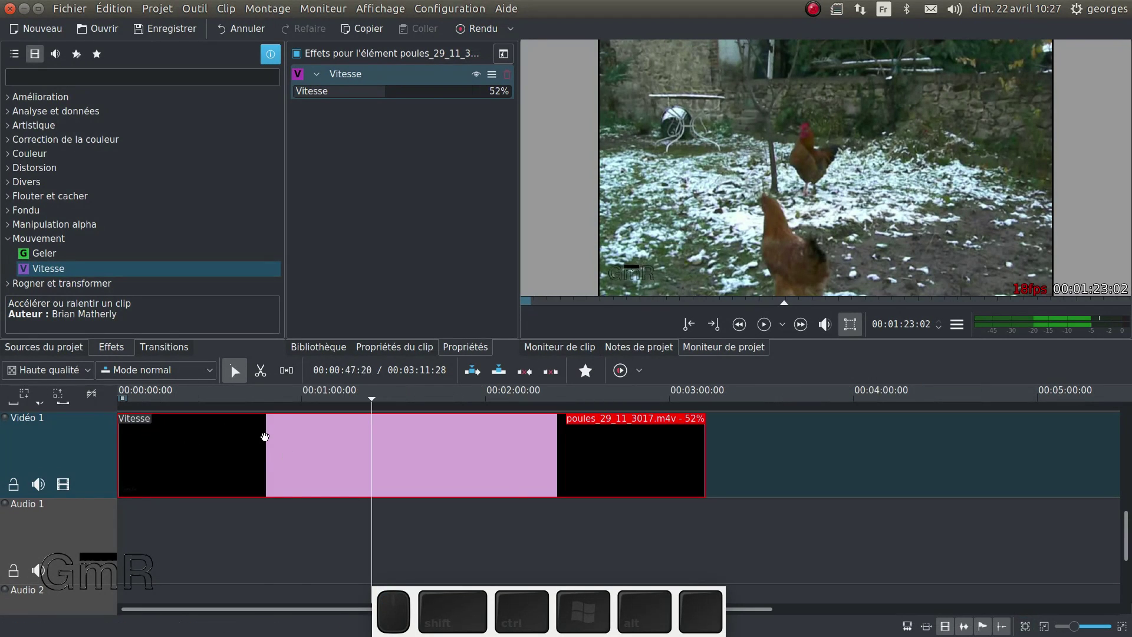
key(space)
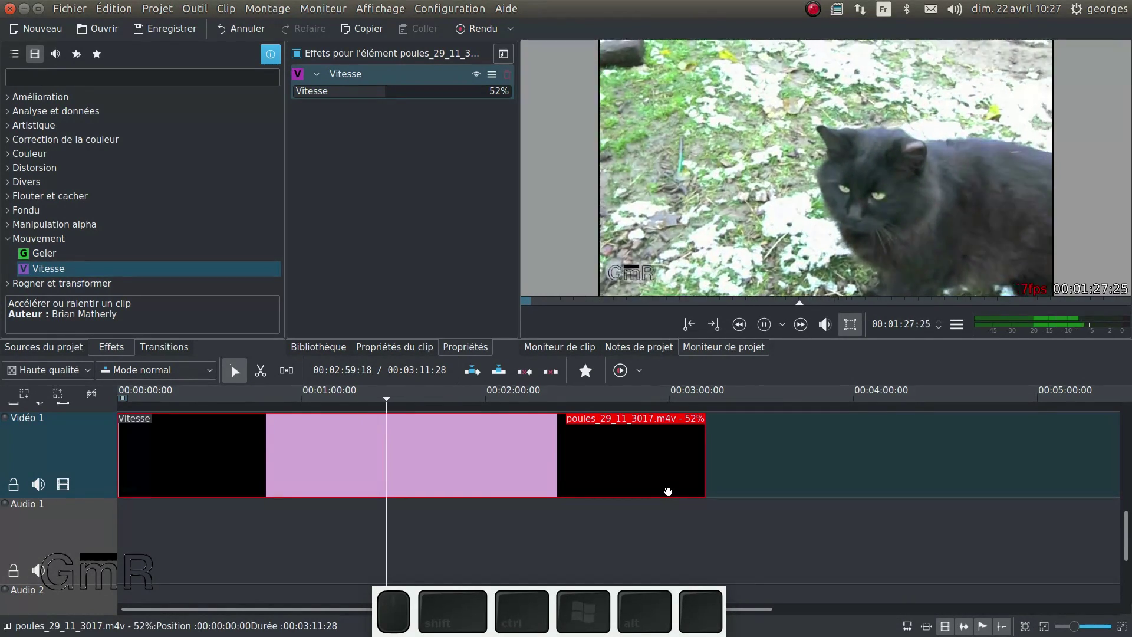
key(space)
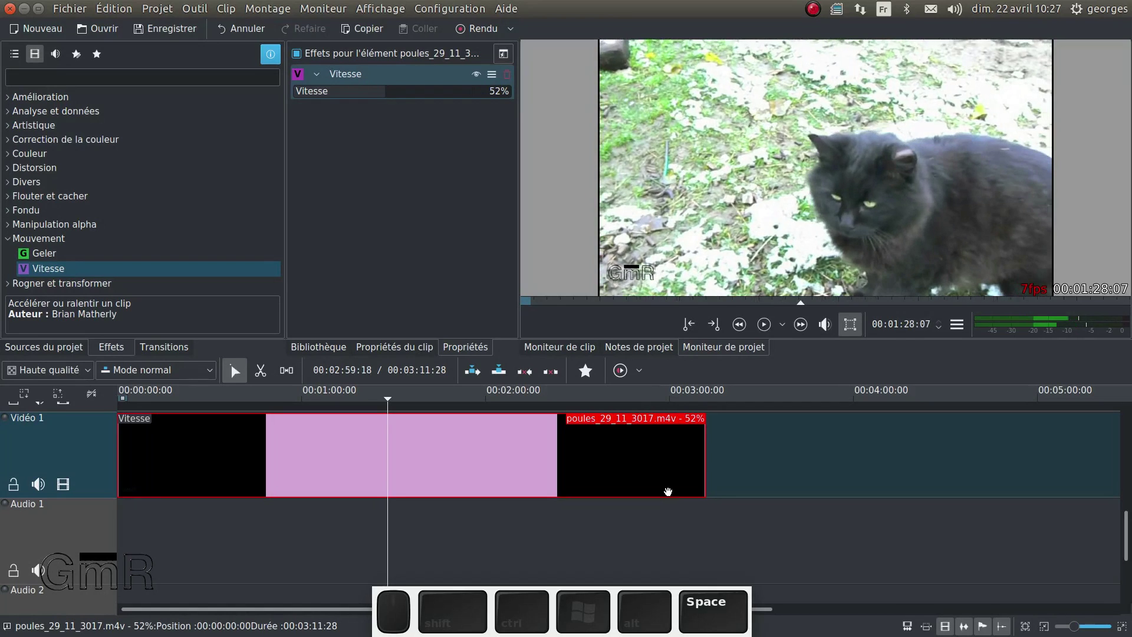
Split the audio of the slowed-down poules clip onto Audio 1 and ungroup the audio from the video.
right_click(458, 470)
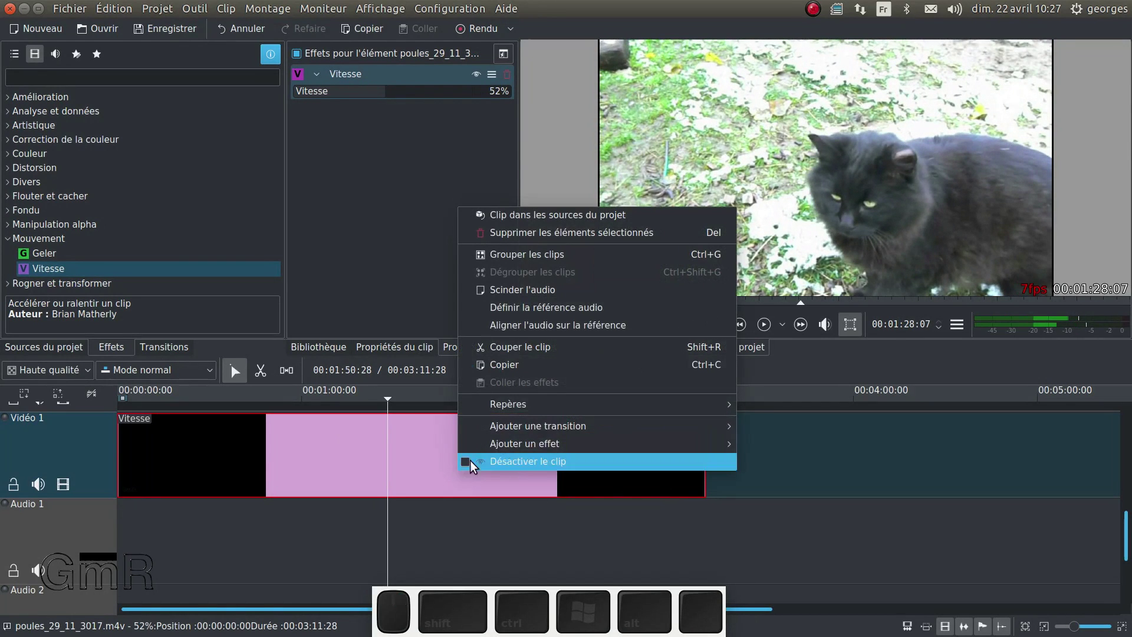
click(571, 292)
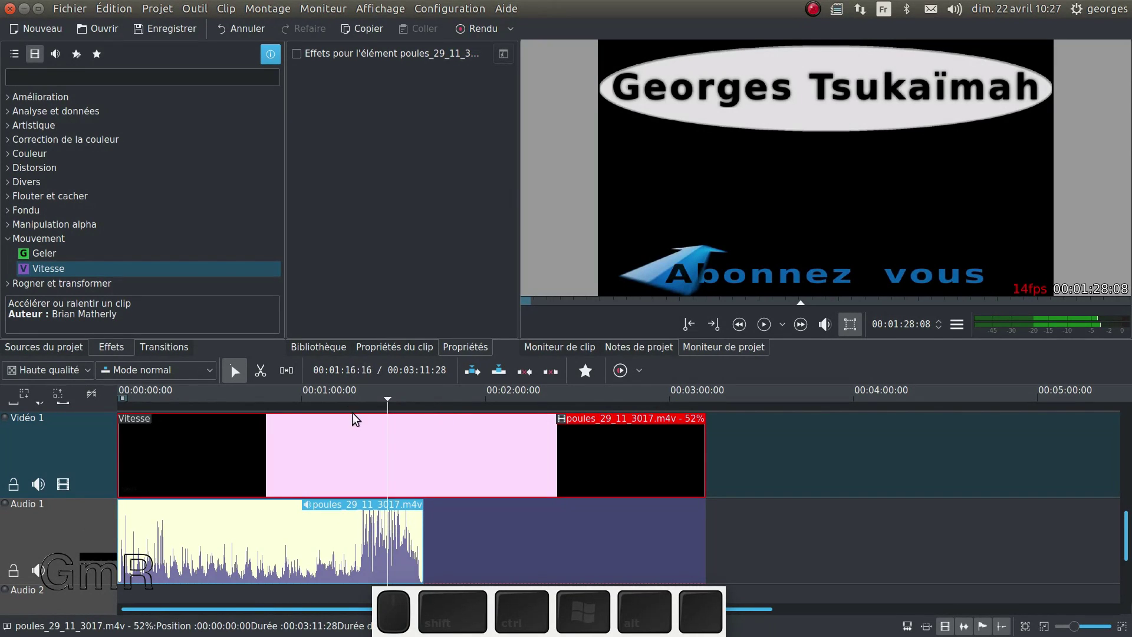
click(277, 530)
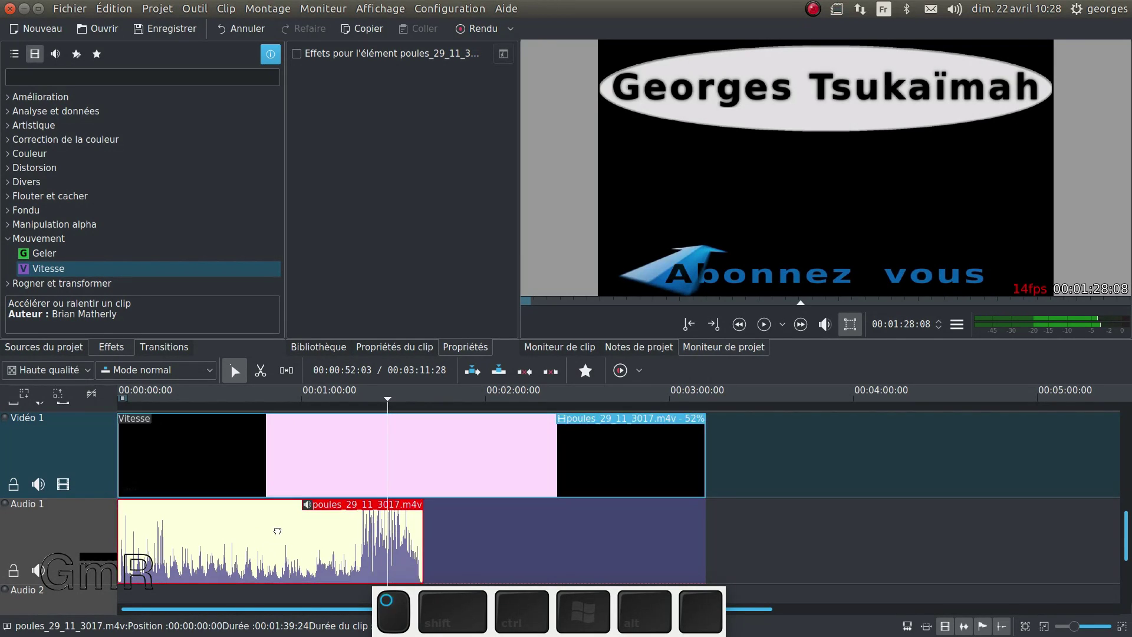
right_click(306, 510)
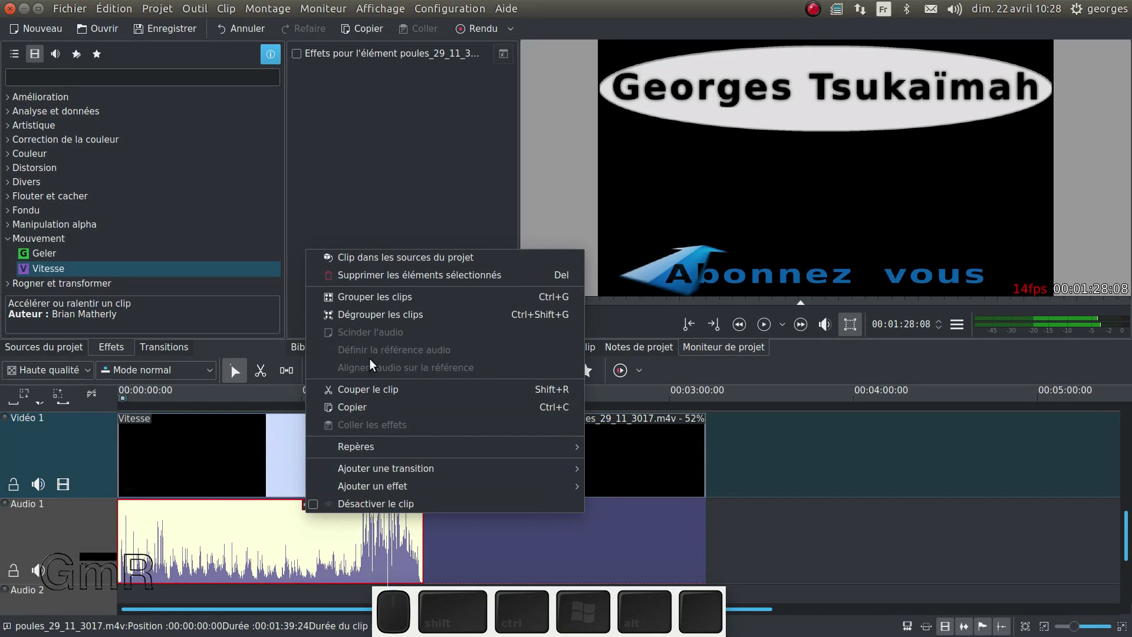
click(371, 319)
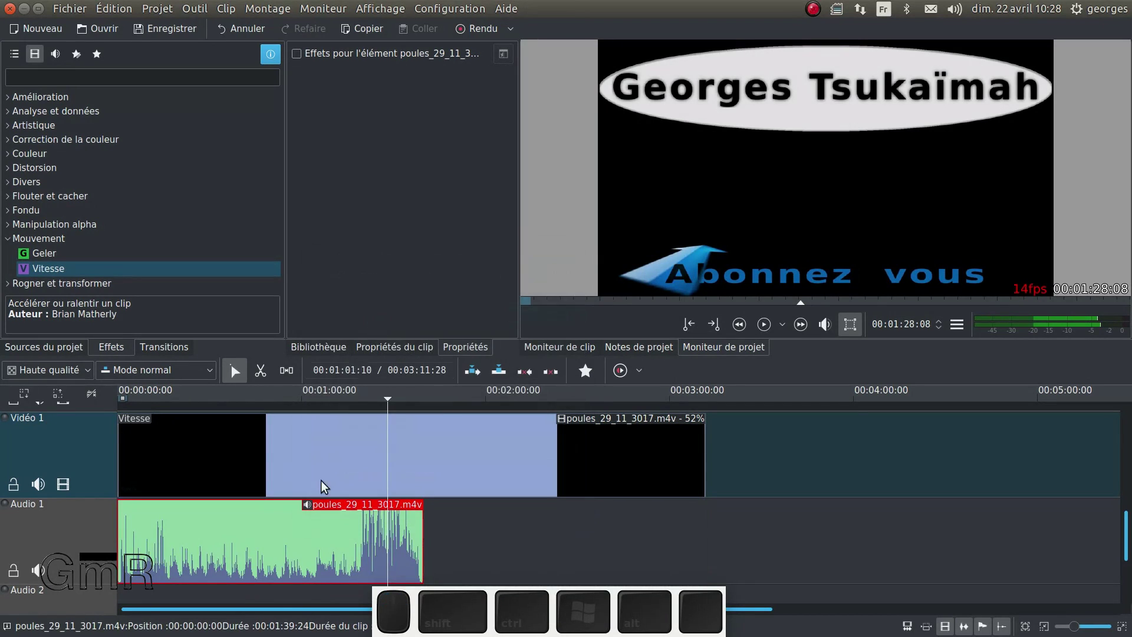
Delete the separated poules audio from Audio 1 and the slowed-down poules clip from Vidéo 1.
key(Delete)
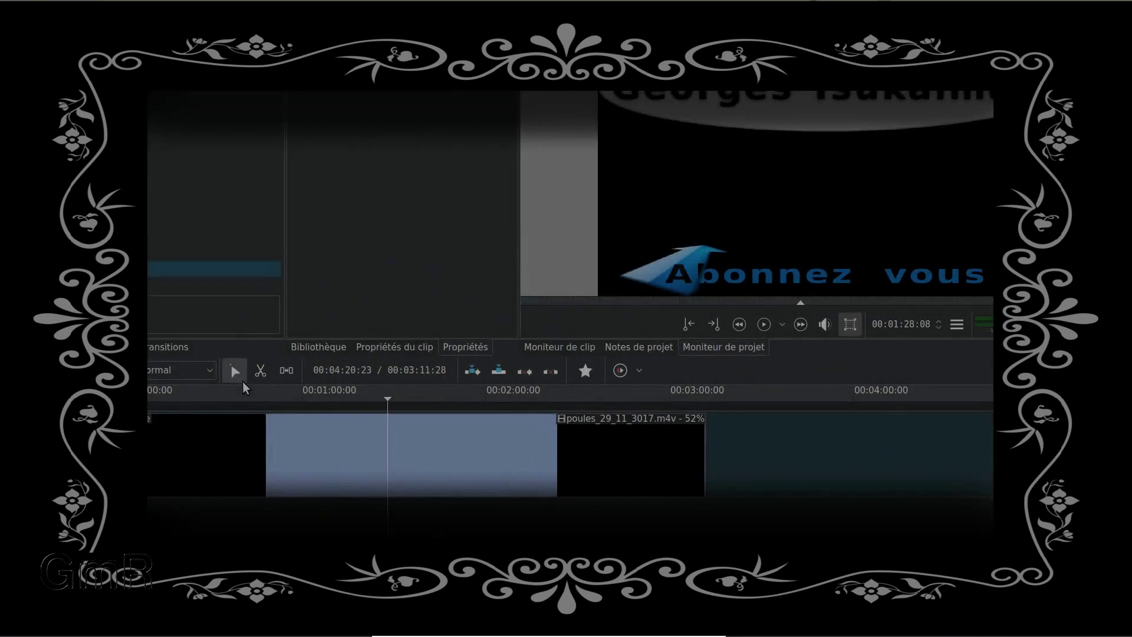
click(234, 451)
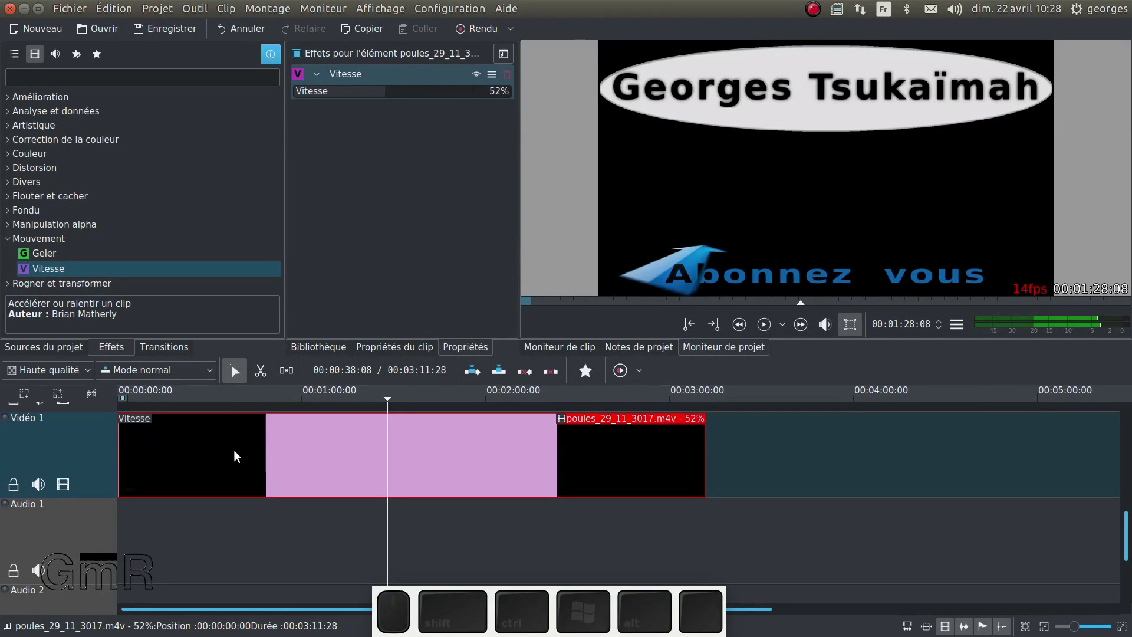
key(Delete)
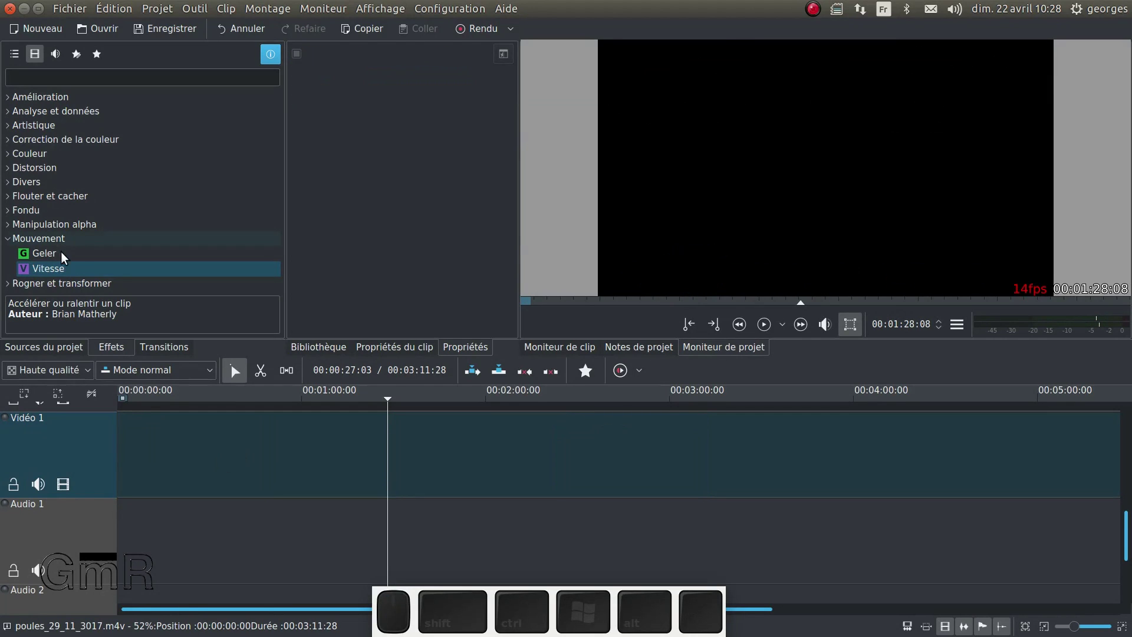
Place the WashboardWiggles_3.02.mp3 music on Audio 1 and poules_29_11_3017.m4v on Vidéo 1, both starting at 00:00:00.
click(51, 344)
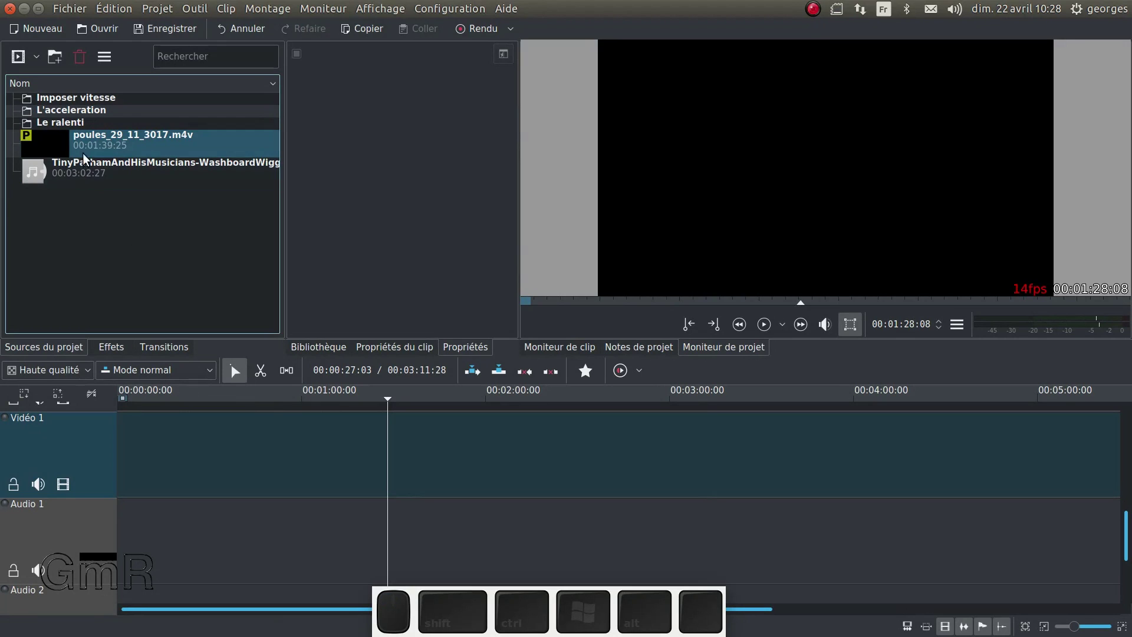
drag(75, 161, 215, 532)
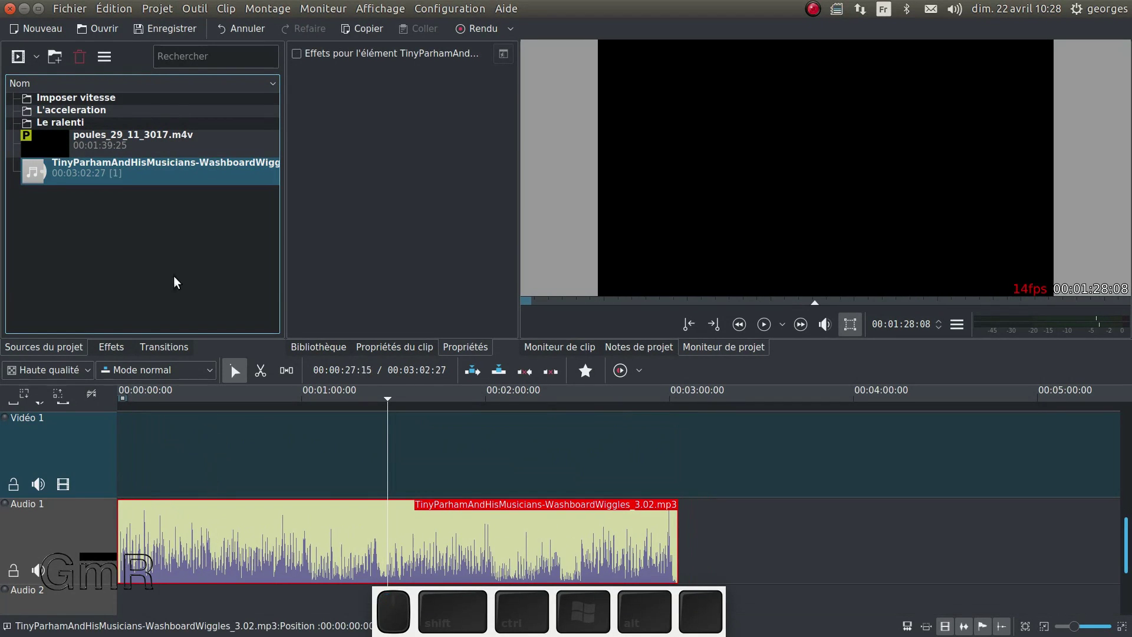
click(69, 131)
drag(68, 131, 165, 442)
drag(273, 455, 221, 465)
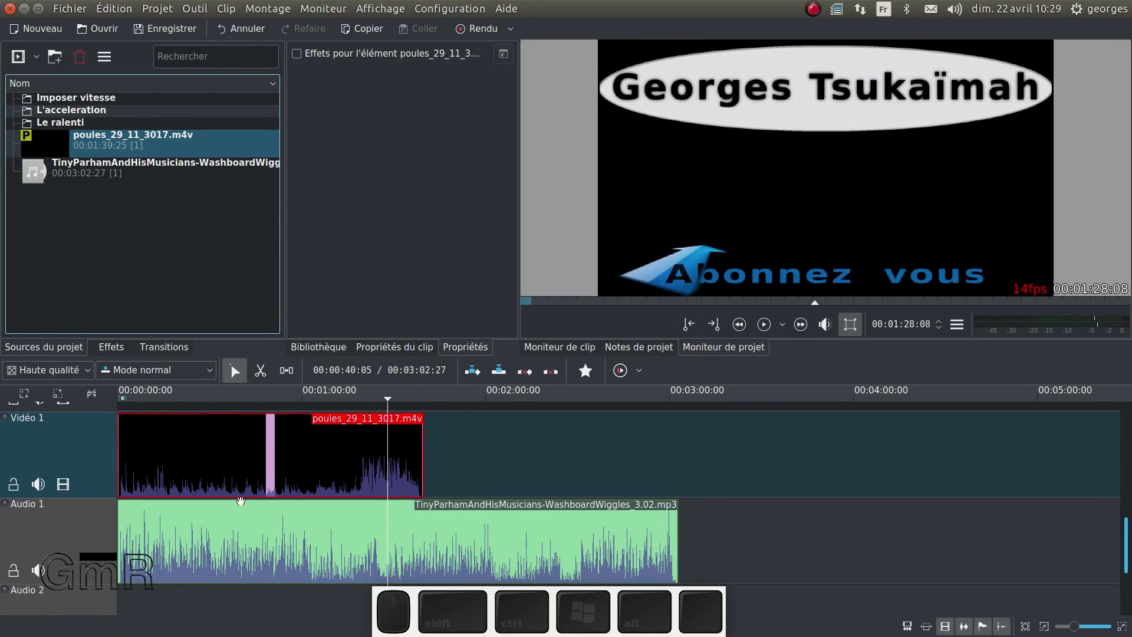
Play the poules clip together with the music from about 00:00:22 and stop playback.
click(185, 395)
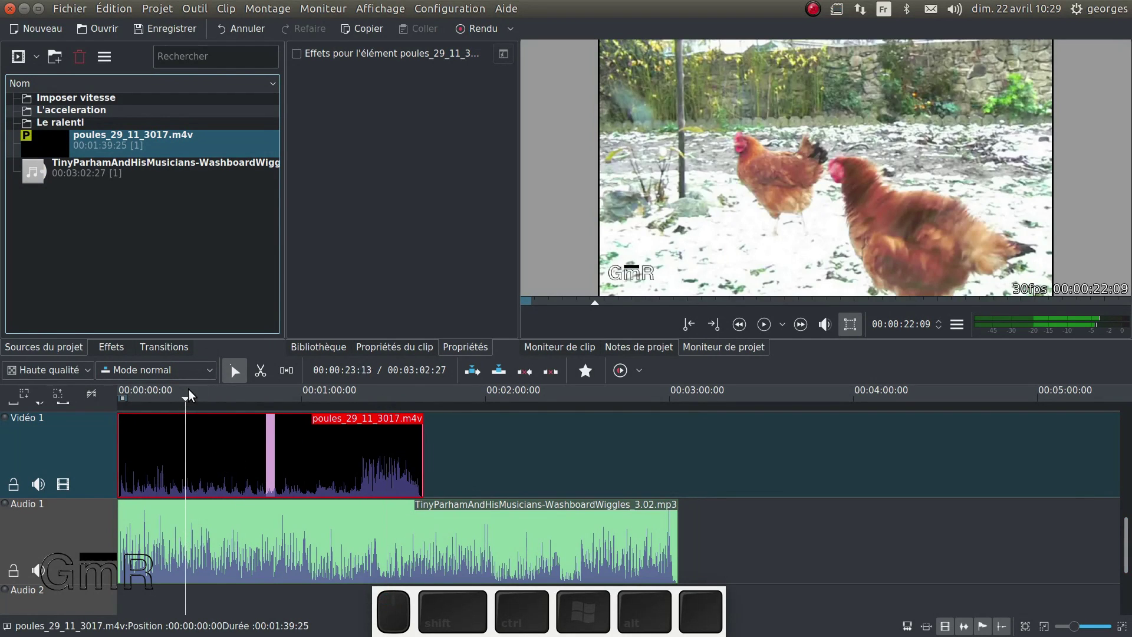
key(space)
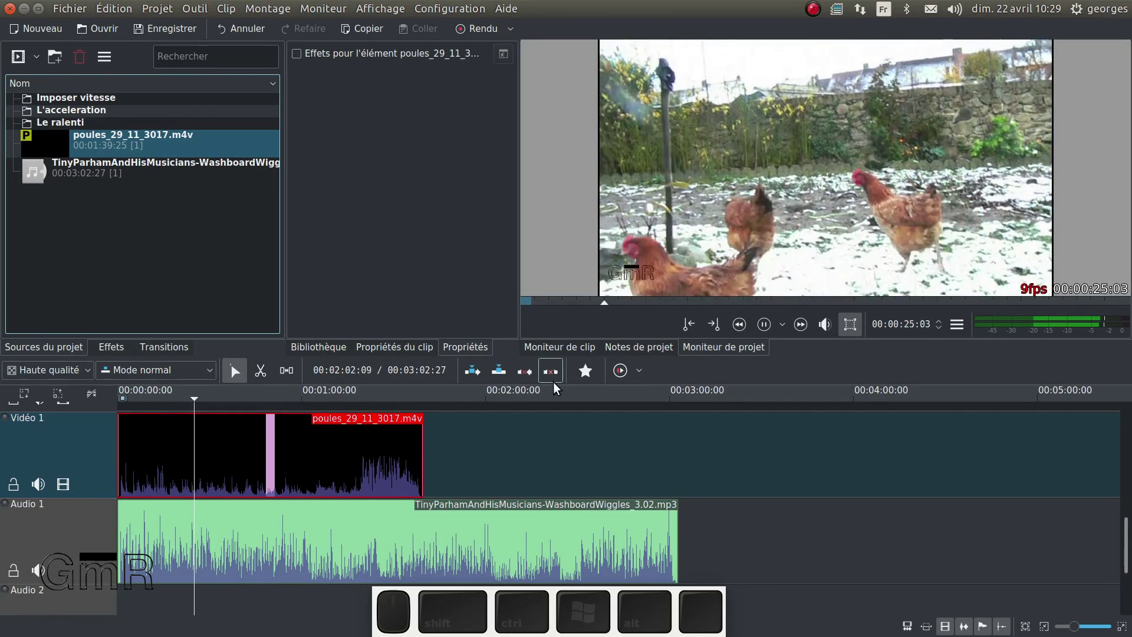
key(space)
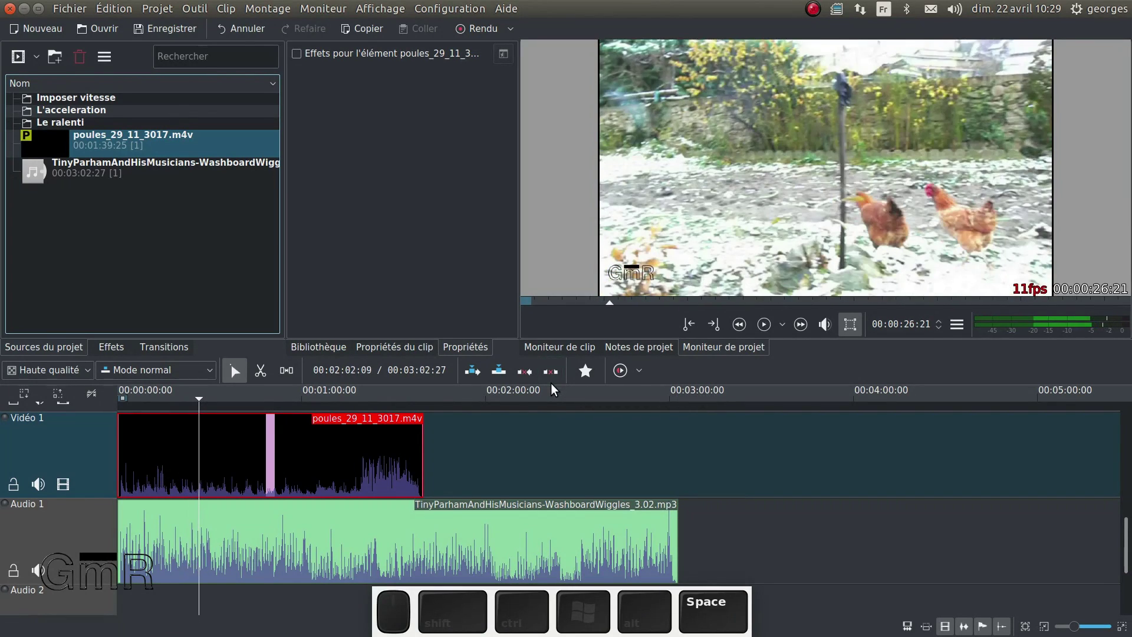
Mute the Vidéo 1 track and play the video with only the music, briefly hiding and showing the track.
click(36, 485)
key(space)
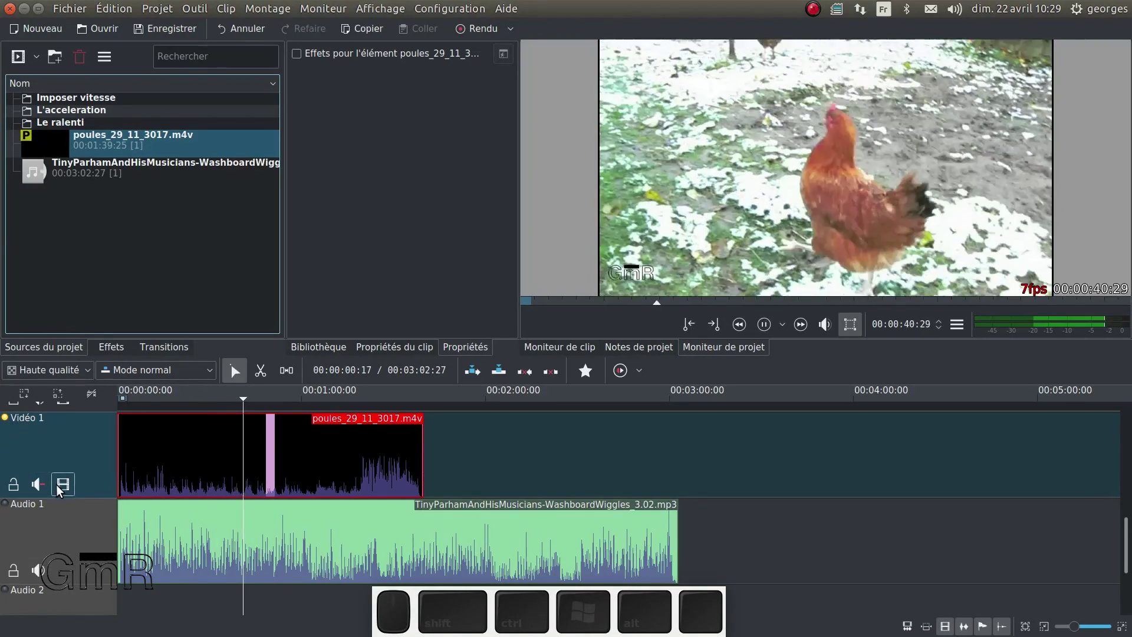
click(61, 484)
click(61, 485)
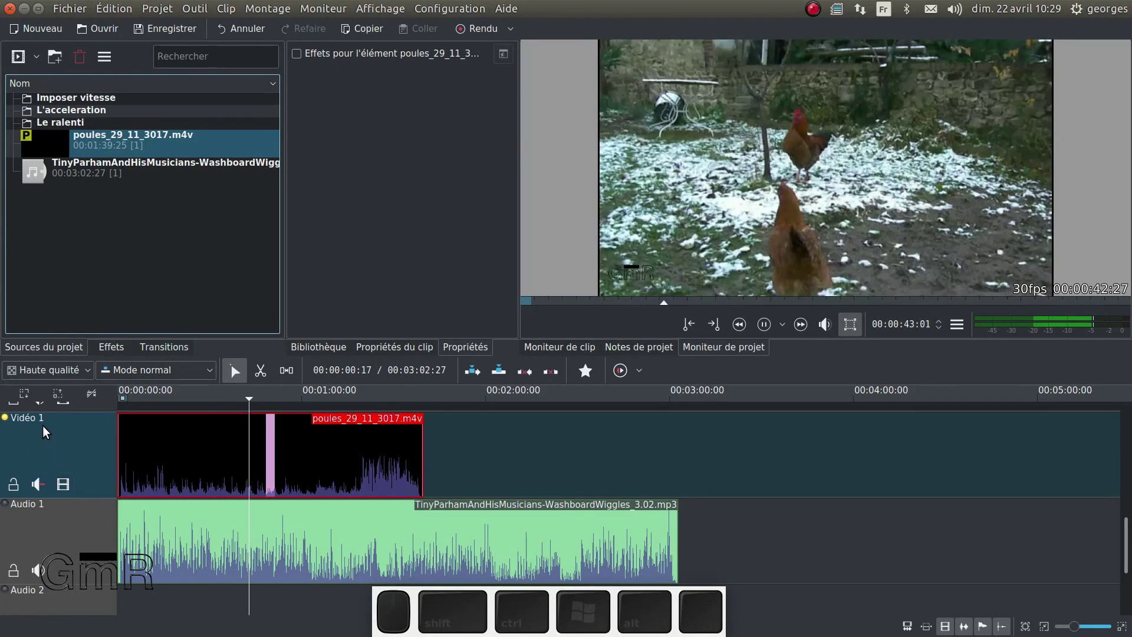
key(space)
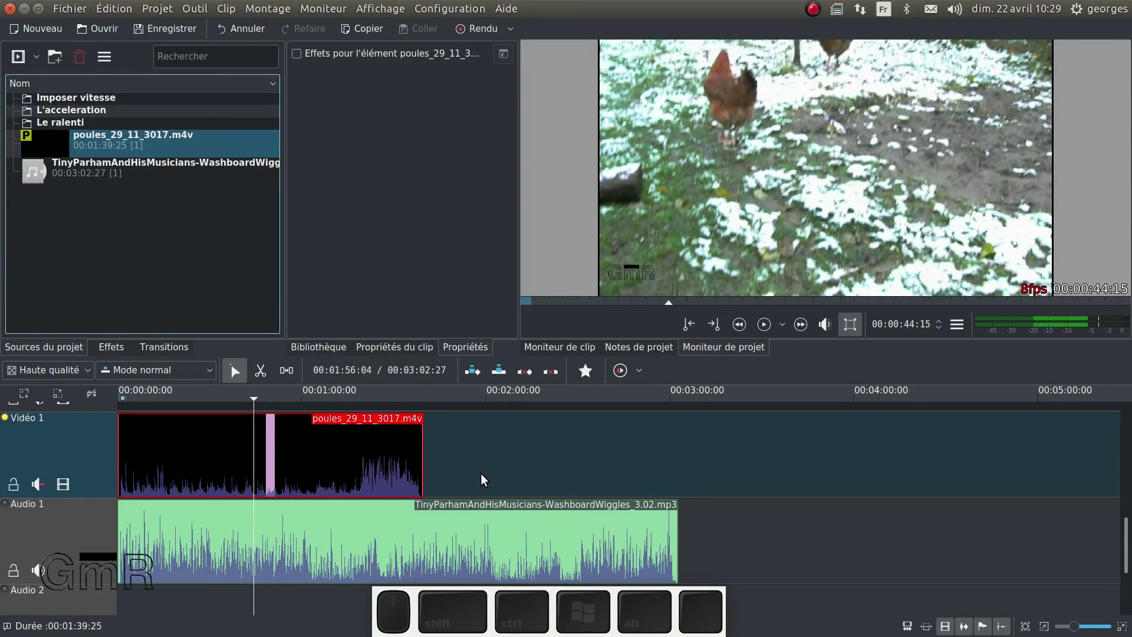
Add the Vitesse effect from the Mouvement category to the poules clip on Vidéo 1.
click(110, 346)
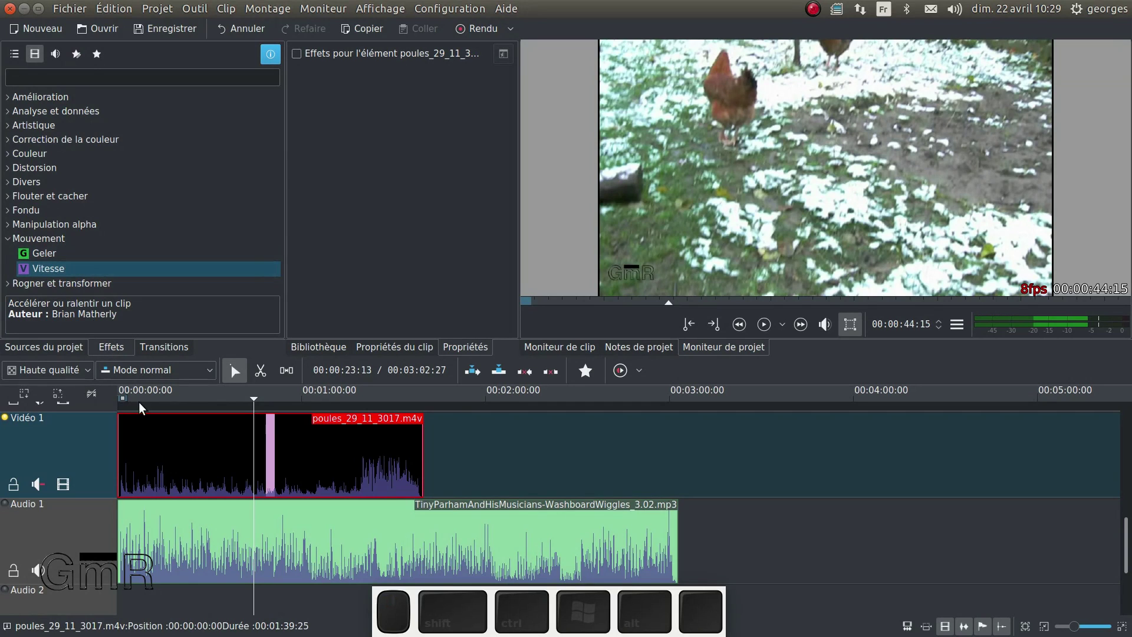
click(159, 461)
double_click(48, 270)
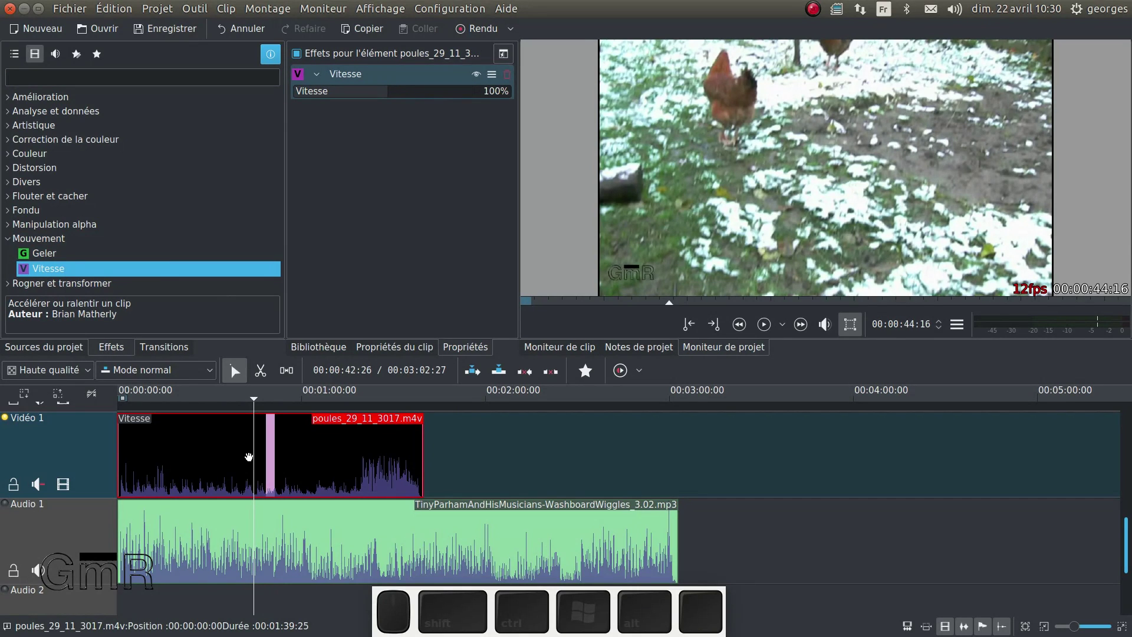
Split the audio of the poules clip onto the Audio 2 track.
right_click(356, 454)
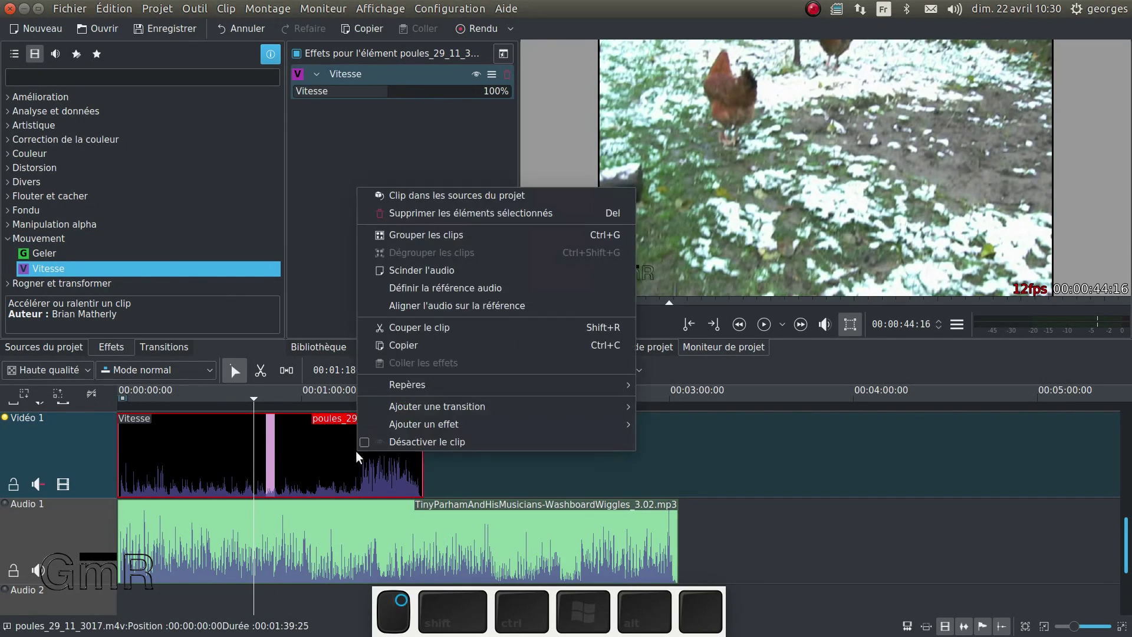
click(435, 270)
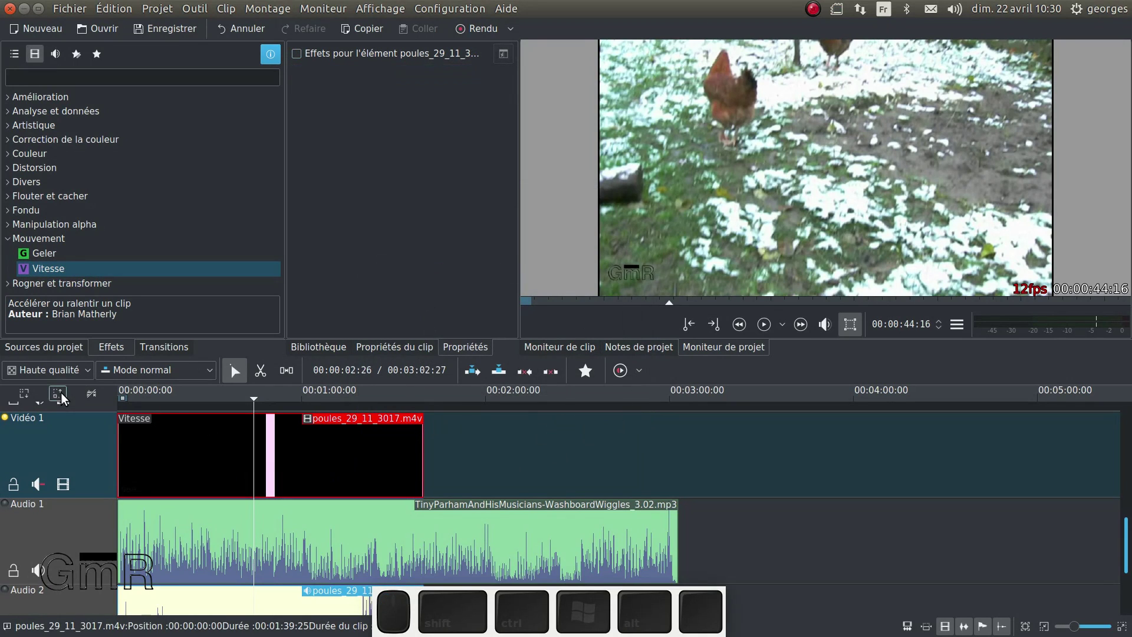
click(20, 395)
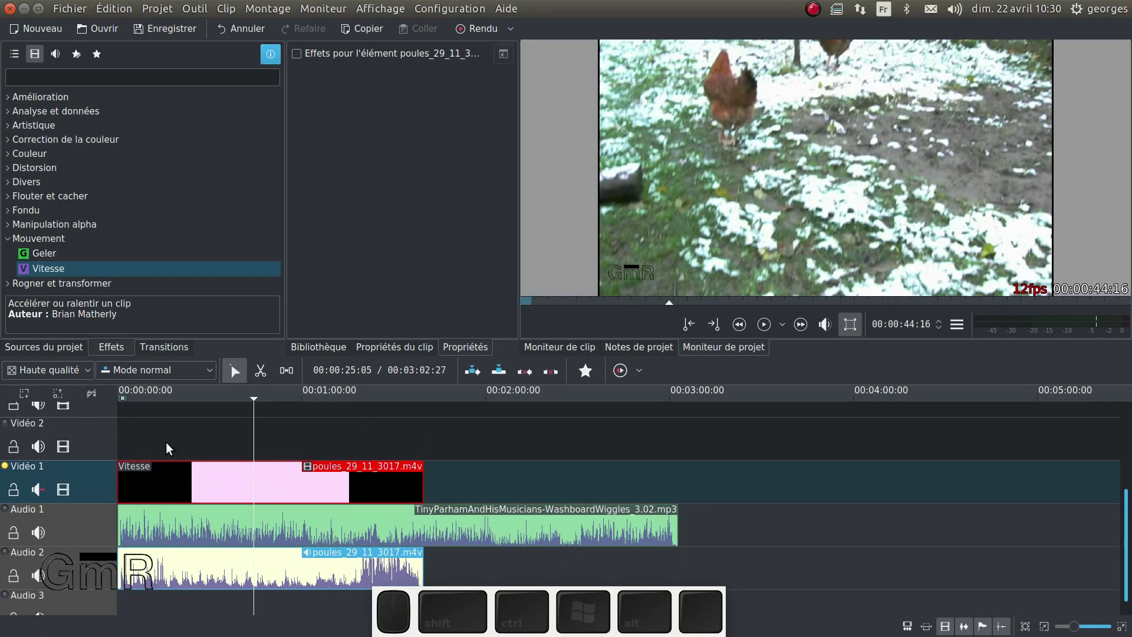
Ungroup the poules clip on Vidéo 1 from its split audio, then delete that audio from Audio 2.
scroll(69, 522, down, 1)
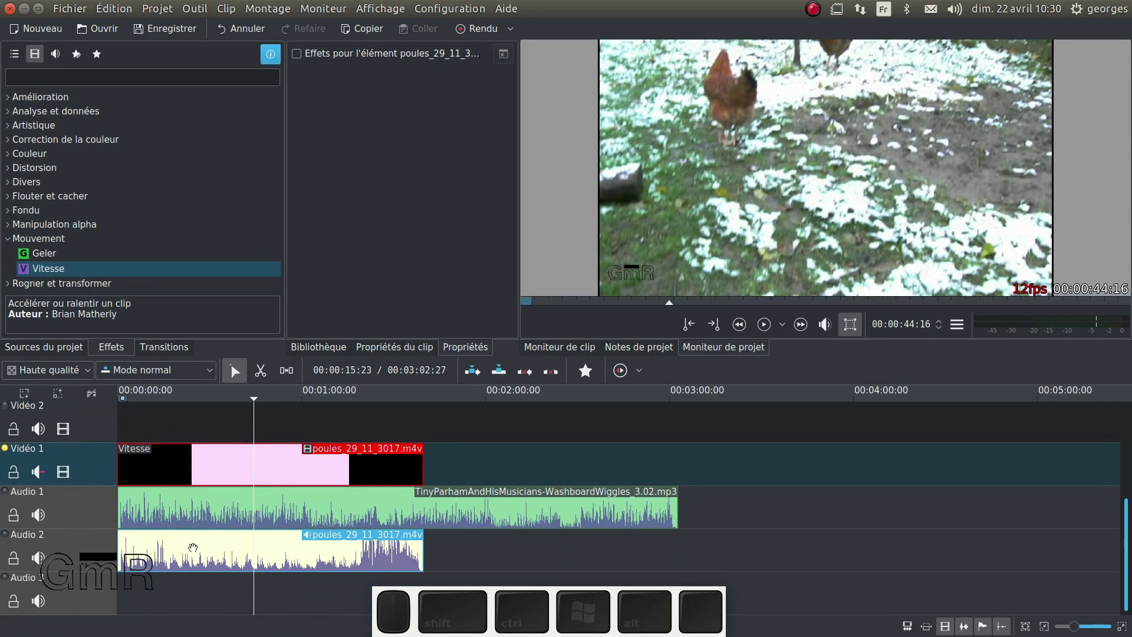
click(208, 562)
drag(207, 562, 178, 558)
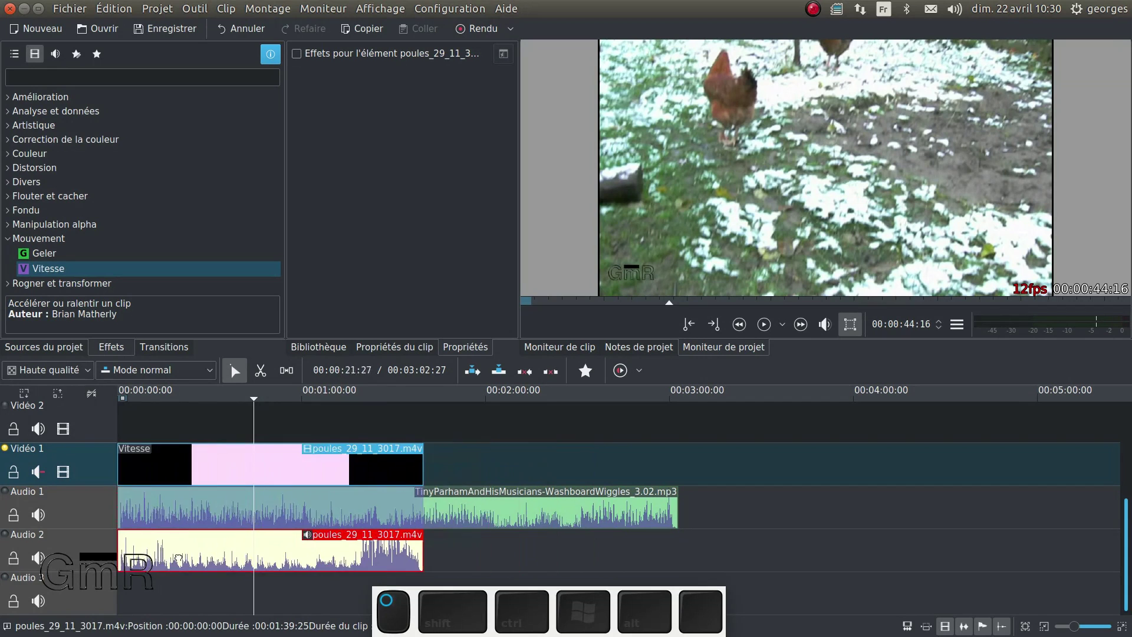
right_click(200, 465)
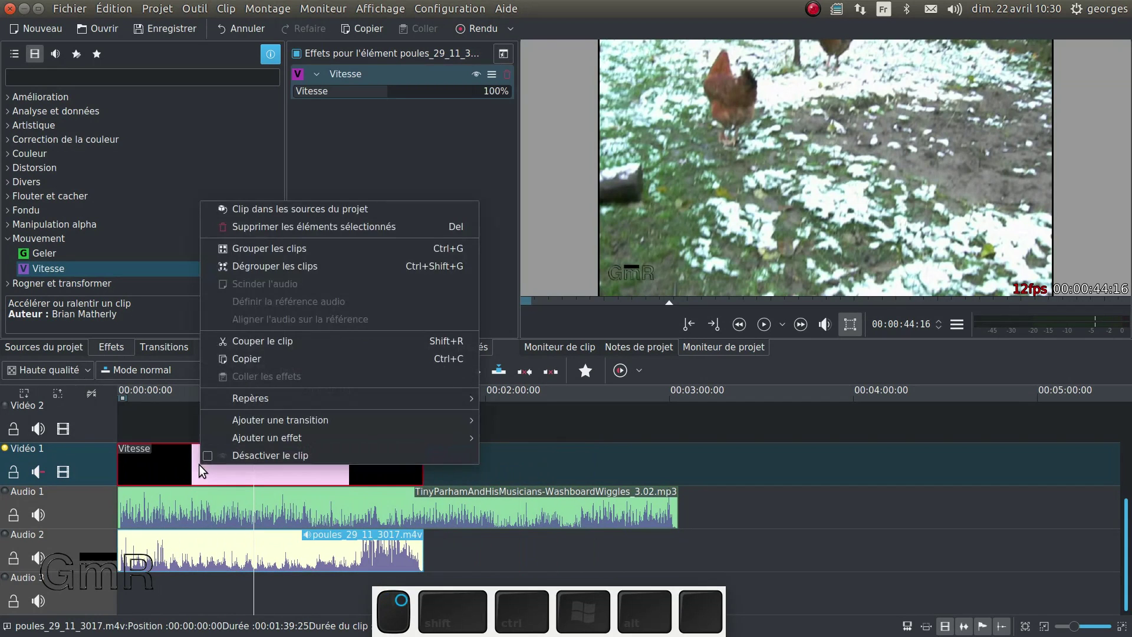
click(288, 266)
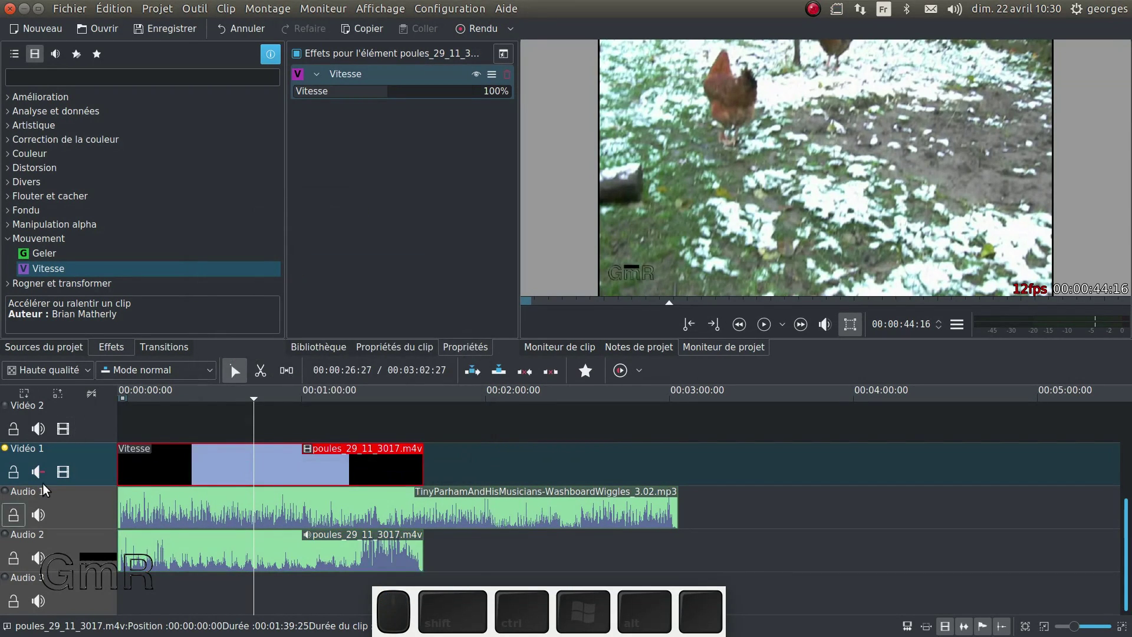
drag(162, 550, 126, 553)
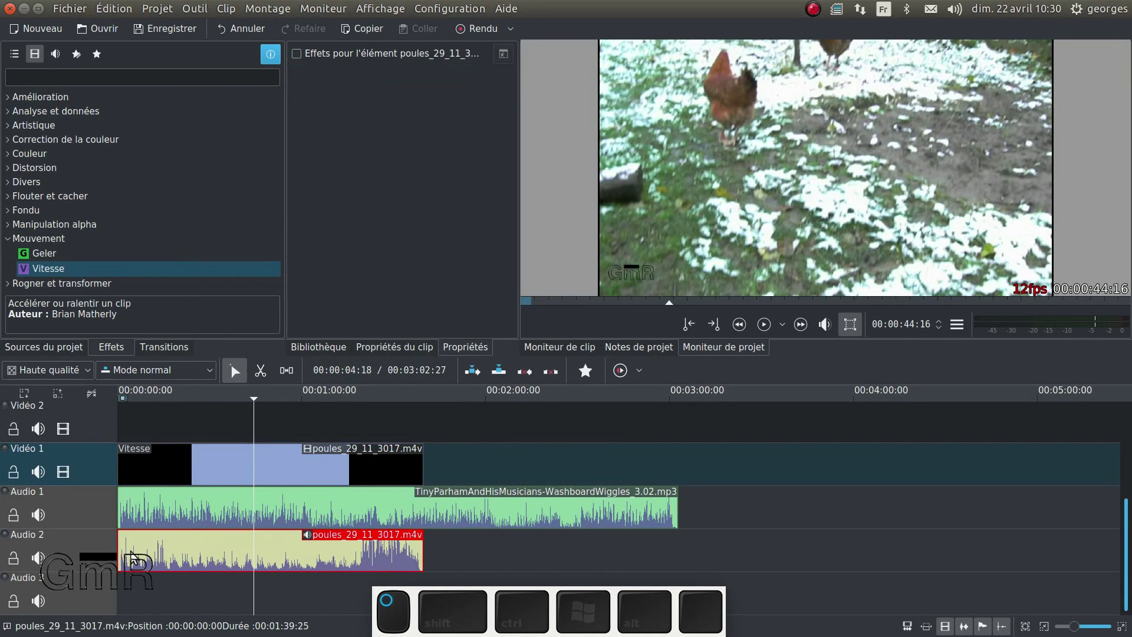
key(Delete)
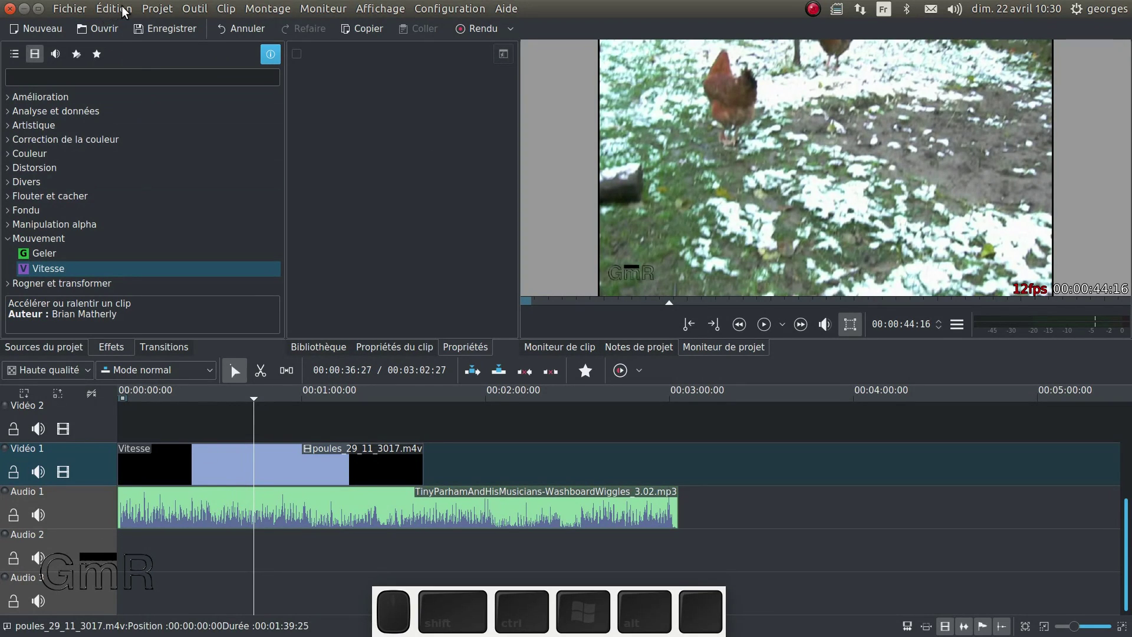
click(155, 9)
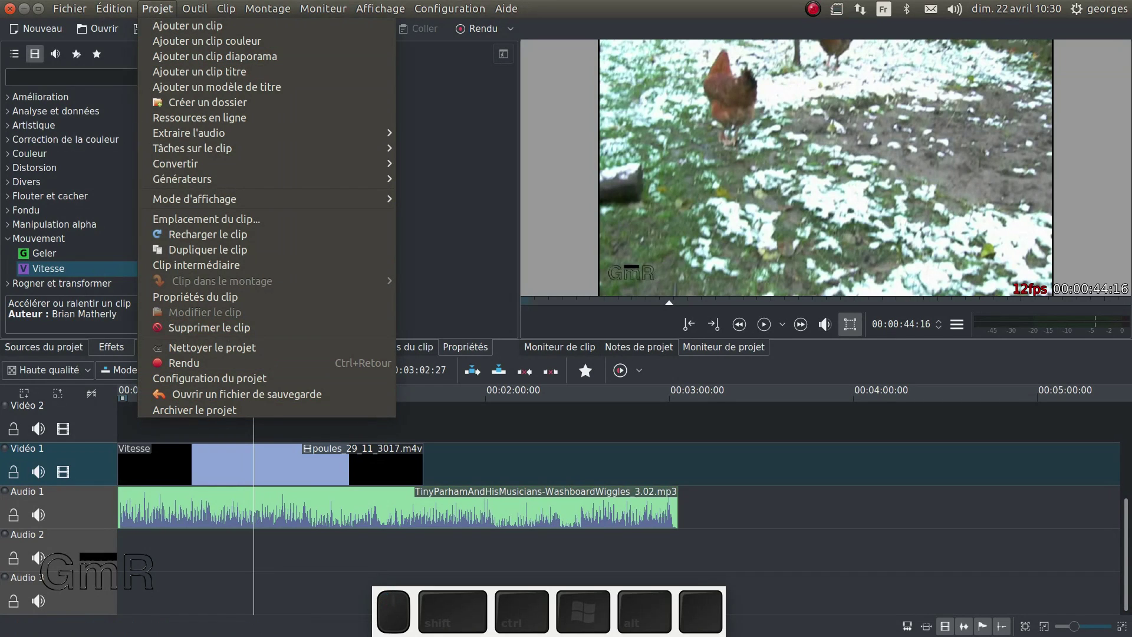
click(449, 236)
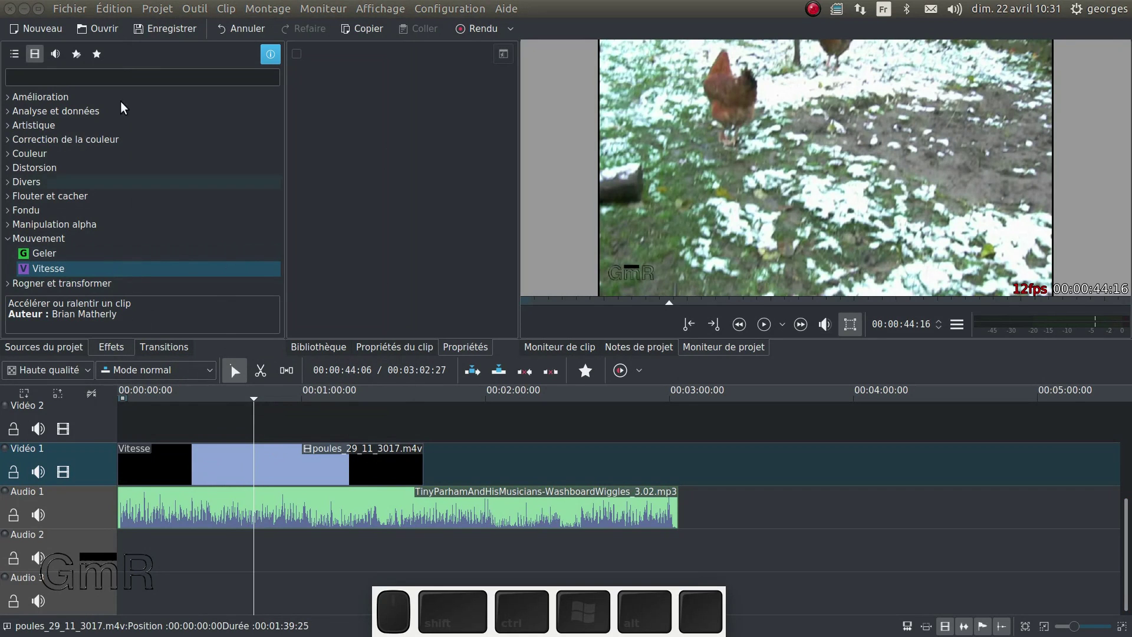
click(158, 9)
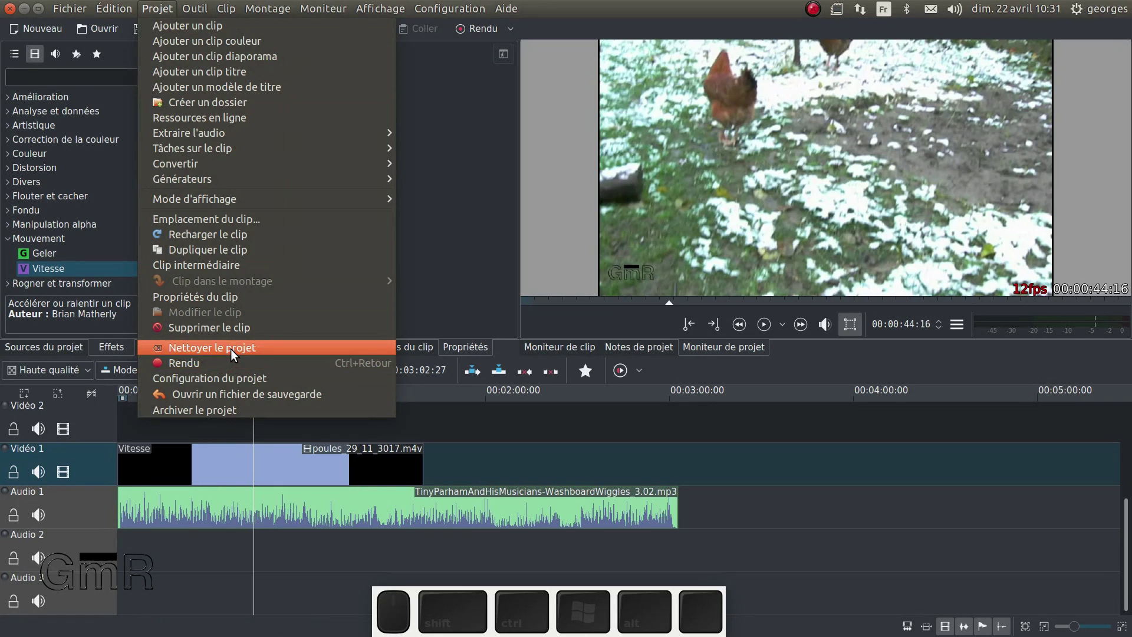
click(190, 564)
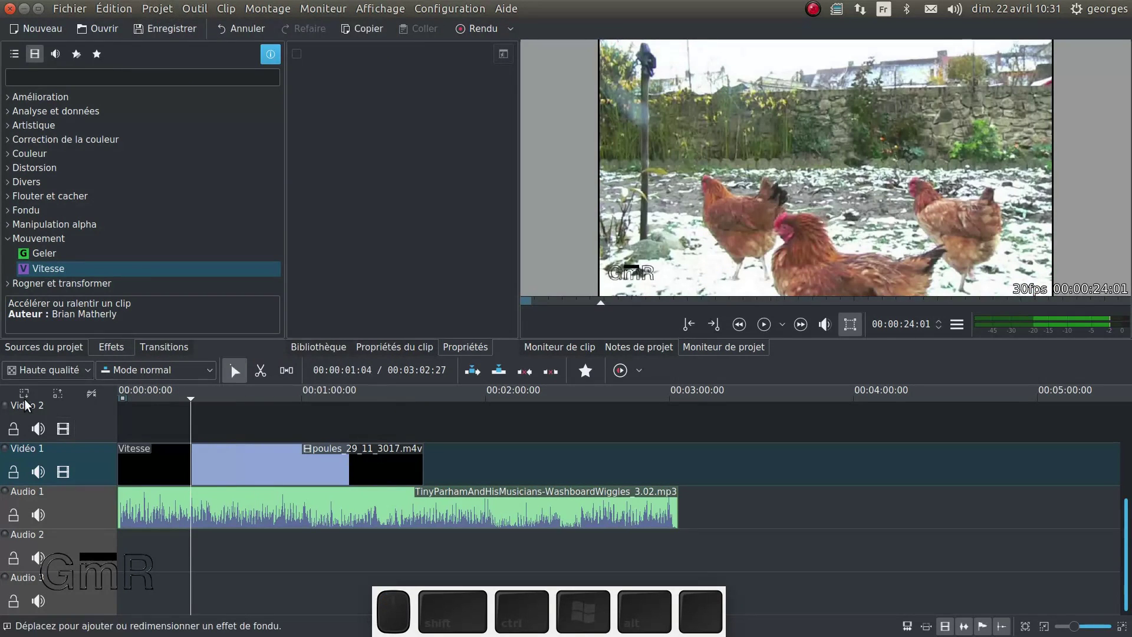
Display the project sources, then select the poules clip on Vidéo 1 and bring its Vitesse to 60%.
click(43, 347)
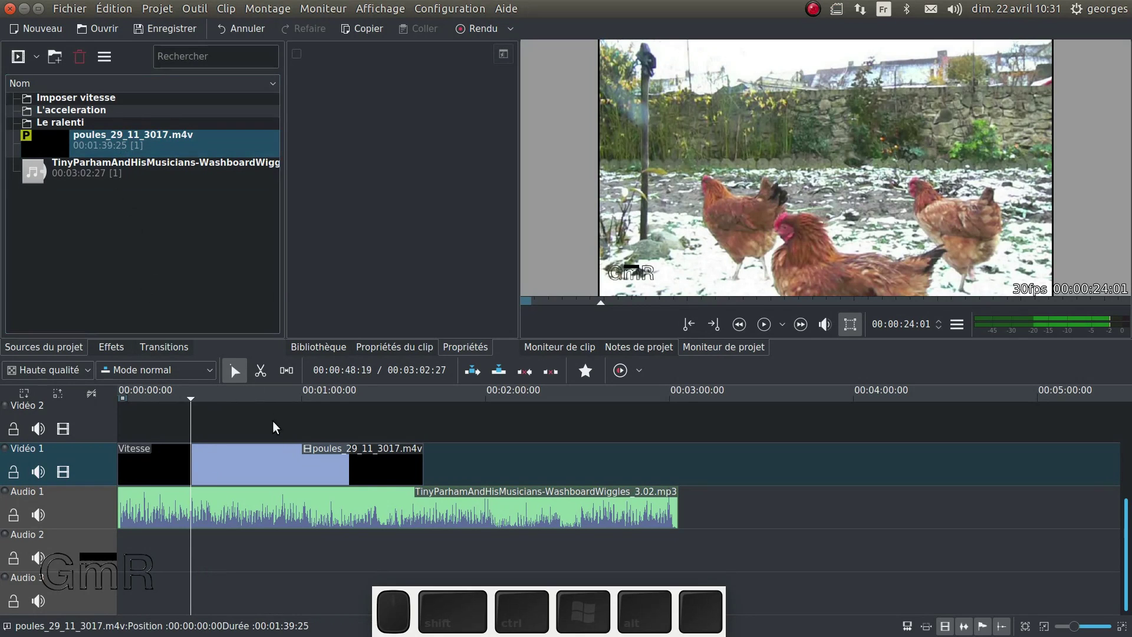
click(275, 457)
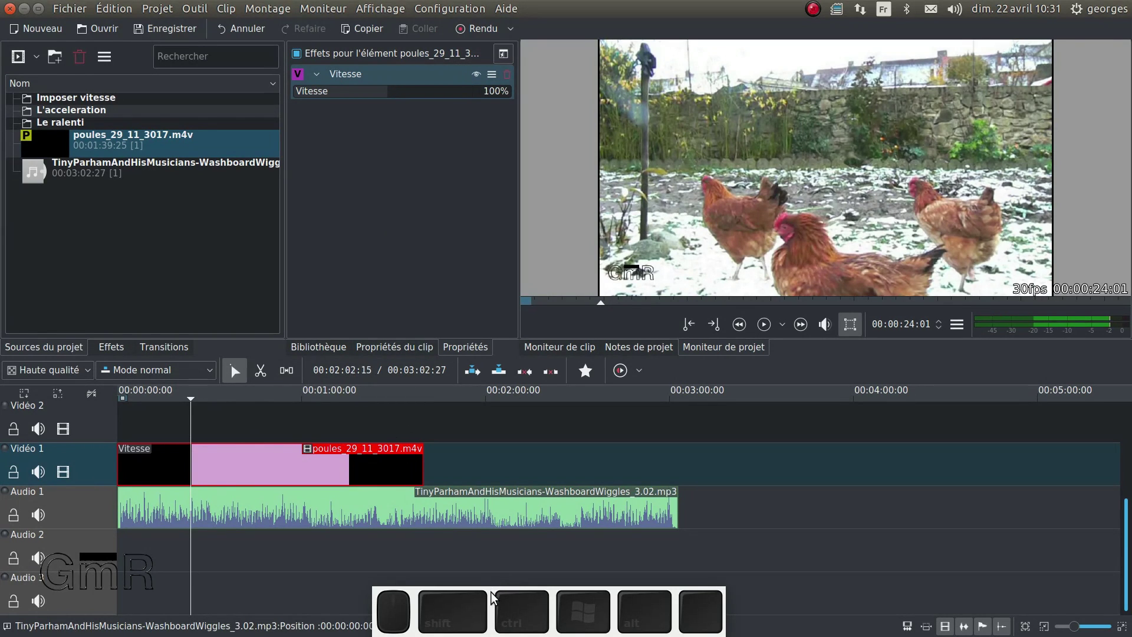
drag(491, 592, 337, 286)
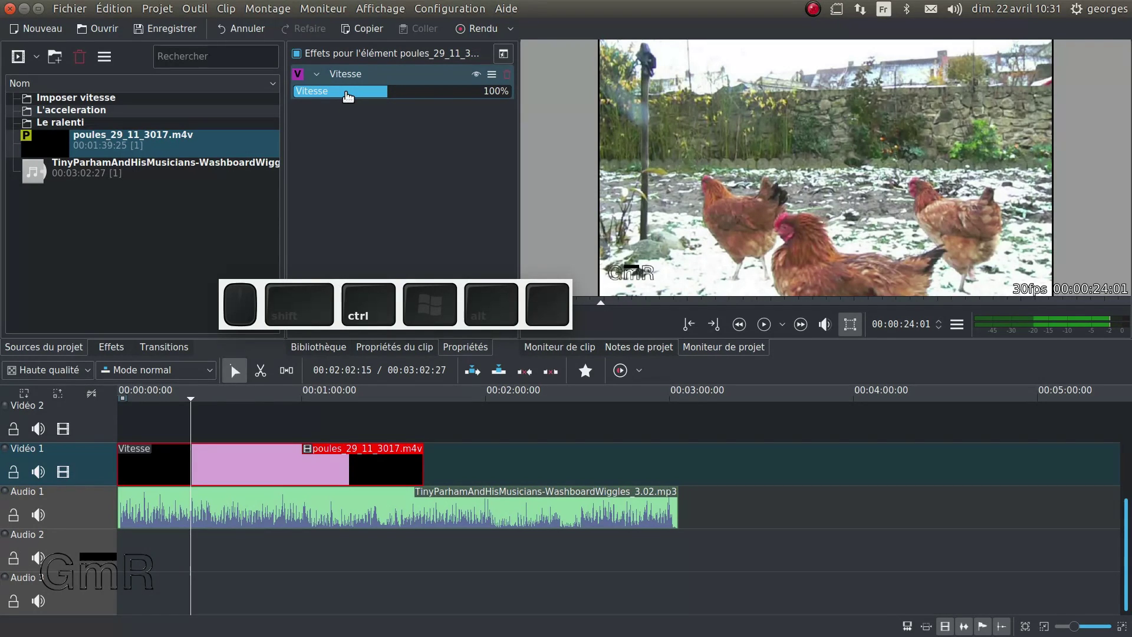
scroll(350, 95, up, 3)
scroll(349, 96, up, 3)
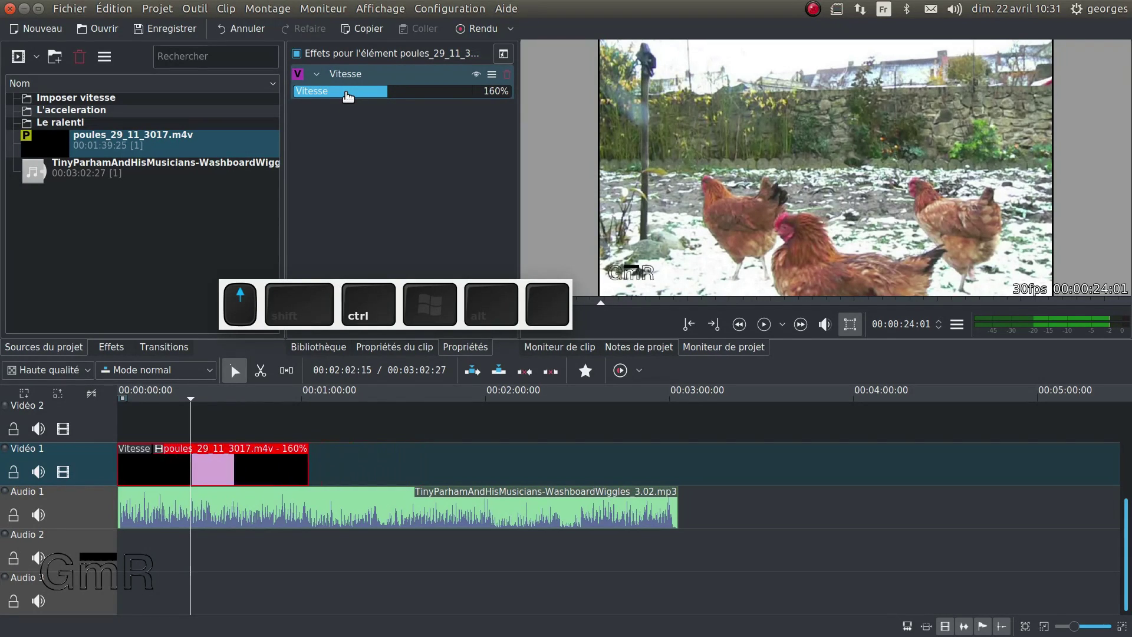
scroll(349, 95, up, 2)
scroll(348, 96, down, 12)
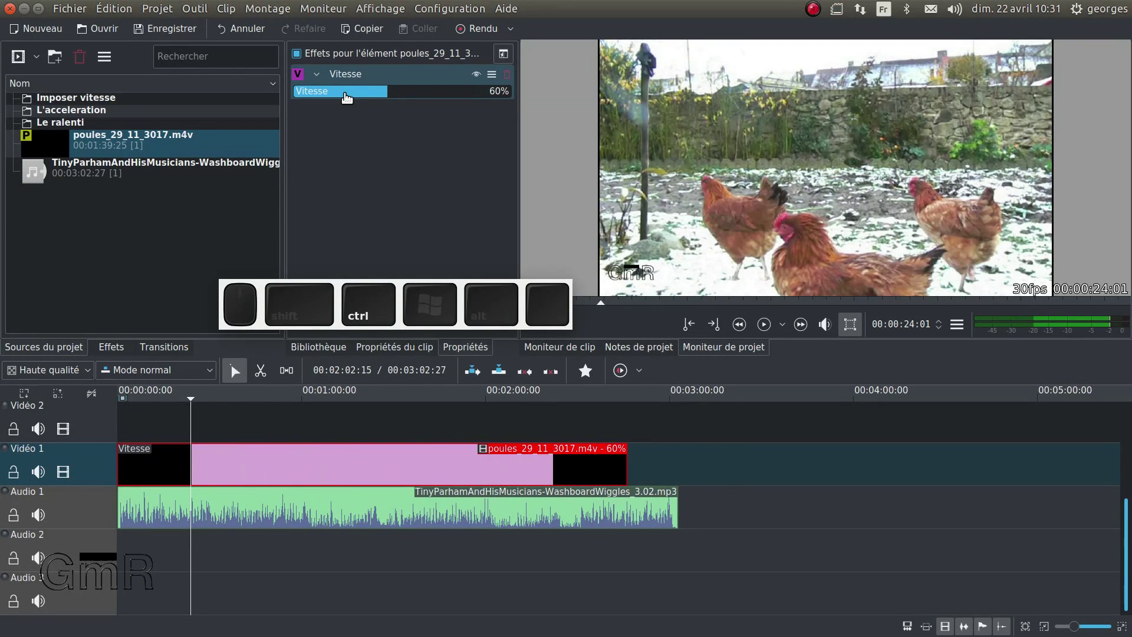
Compare 50% and 60% on the poules clip, then fine-tune its Vitesse to 55% to approach the music's length.
scroll(348, 98, down, 1)
scroll(347, 97, up, 1)
scroll(347, 97, down, 1)
scroll(347, 97, up, 1)
scroll(347, 97, down, 1)
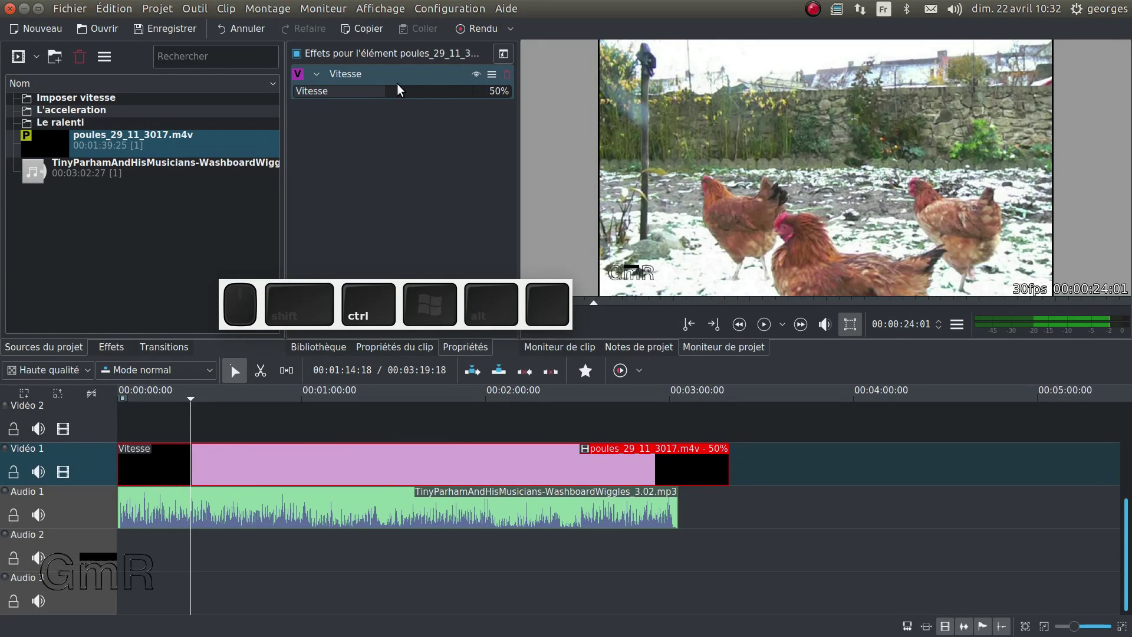
scroll(398, 90, down, 1)
scroll(398, 92, up, 2)
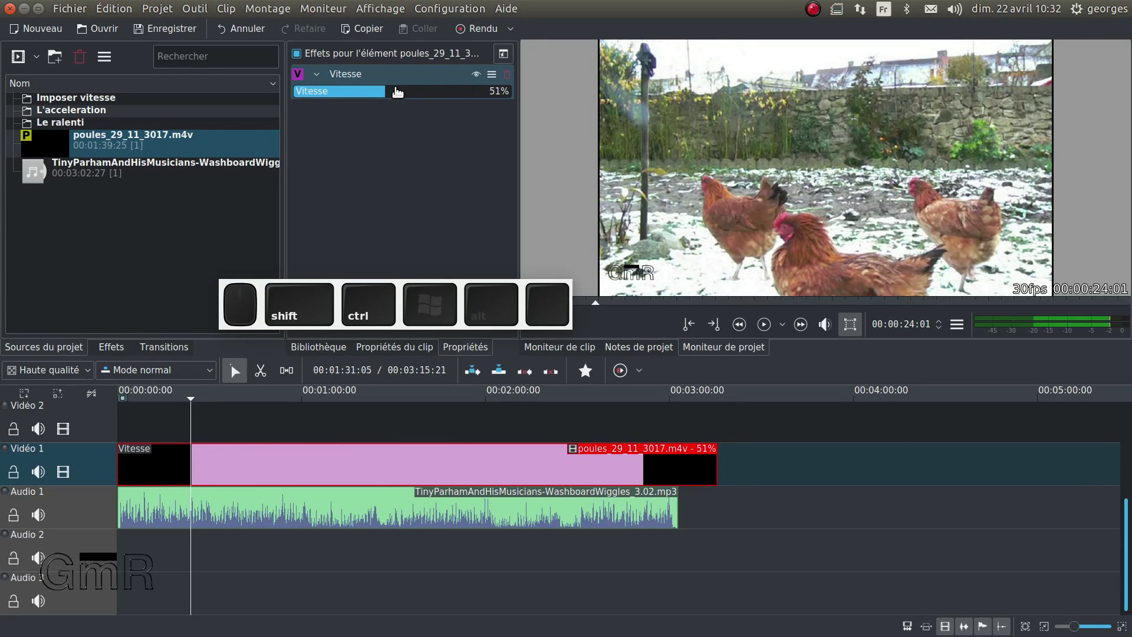
scroll(398, 90, up, 4)
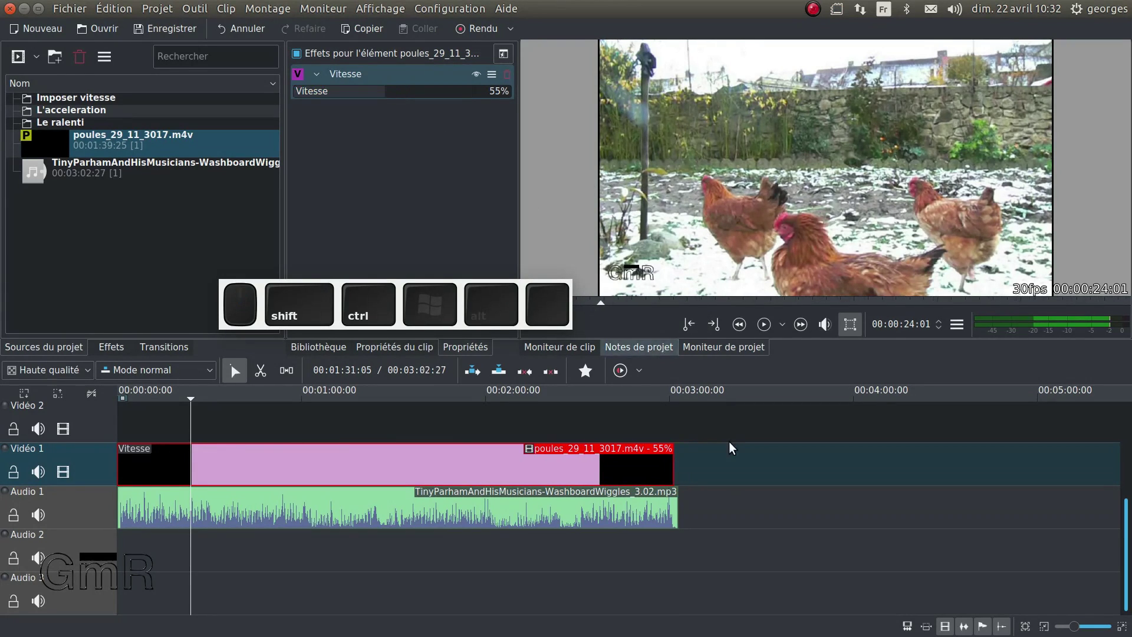
Compare the ends of the poules clip and the music, trying Vitesse at 56% and 54% before restoring 55%.
scroll(718, 484, up, 1)
scroll(717, 483, up, 1)
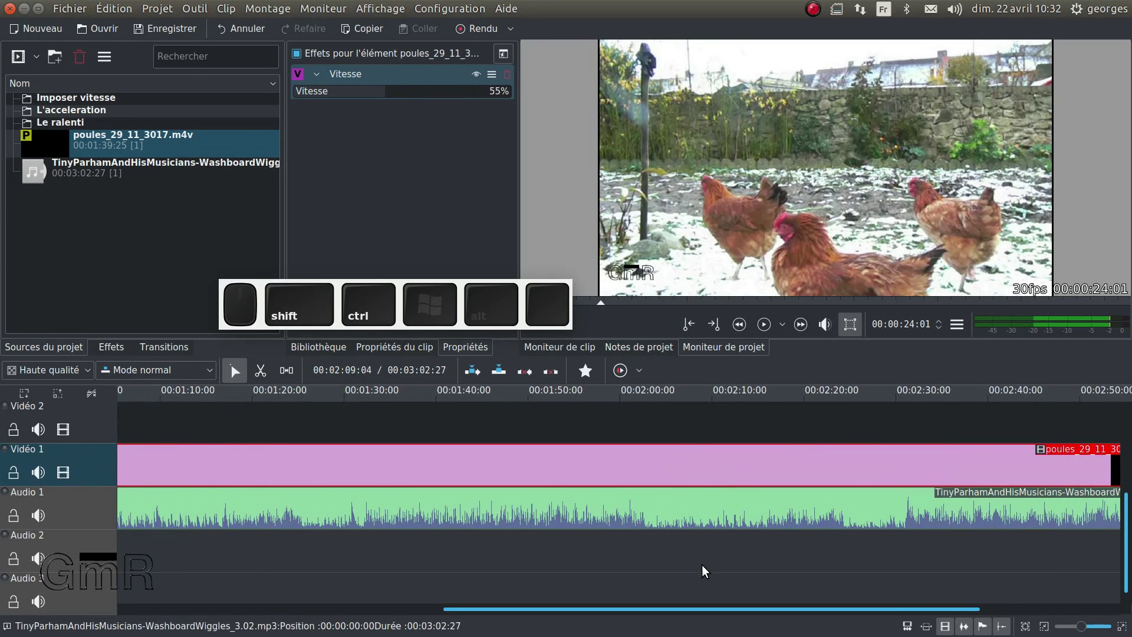
scroll(702, 564, down, 5)
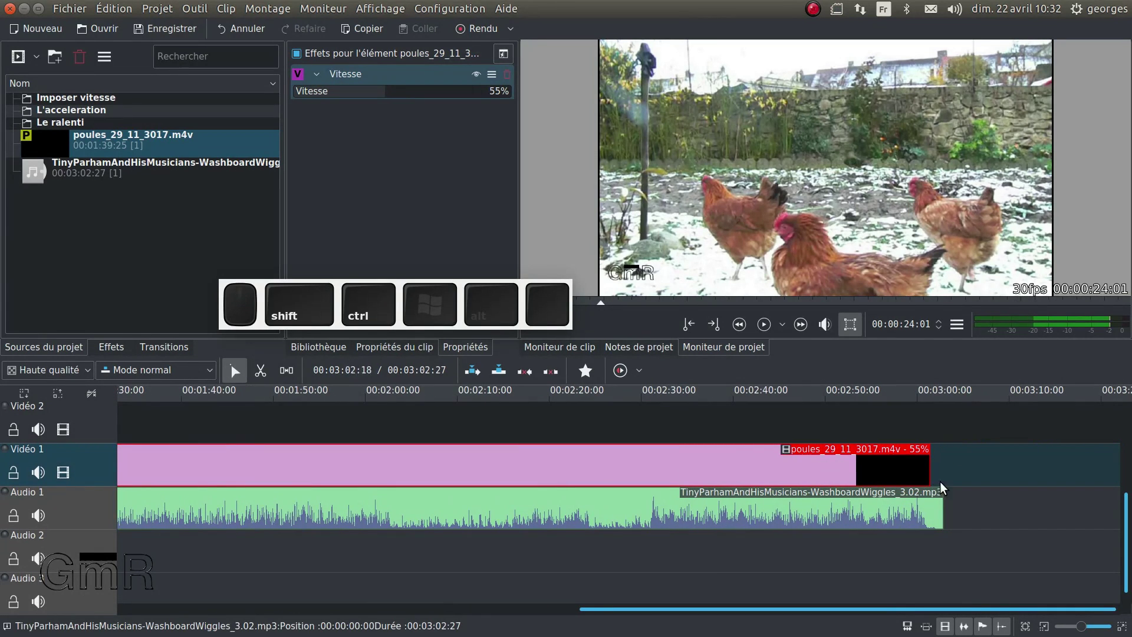
drag(928, 472, 996, 456)
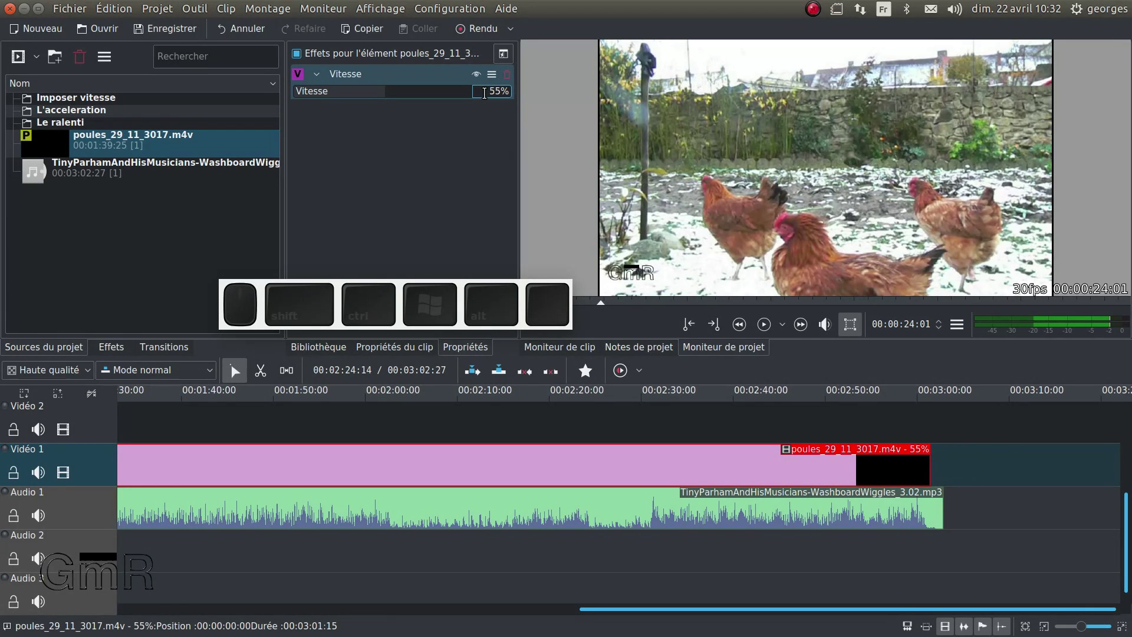
scroll(484, 93, up, 1)
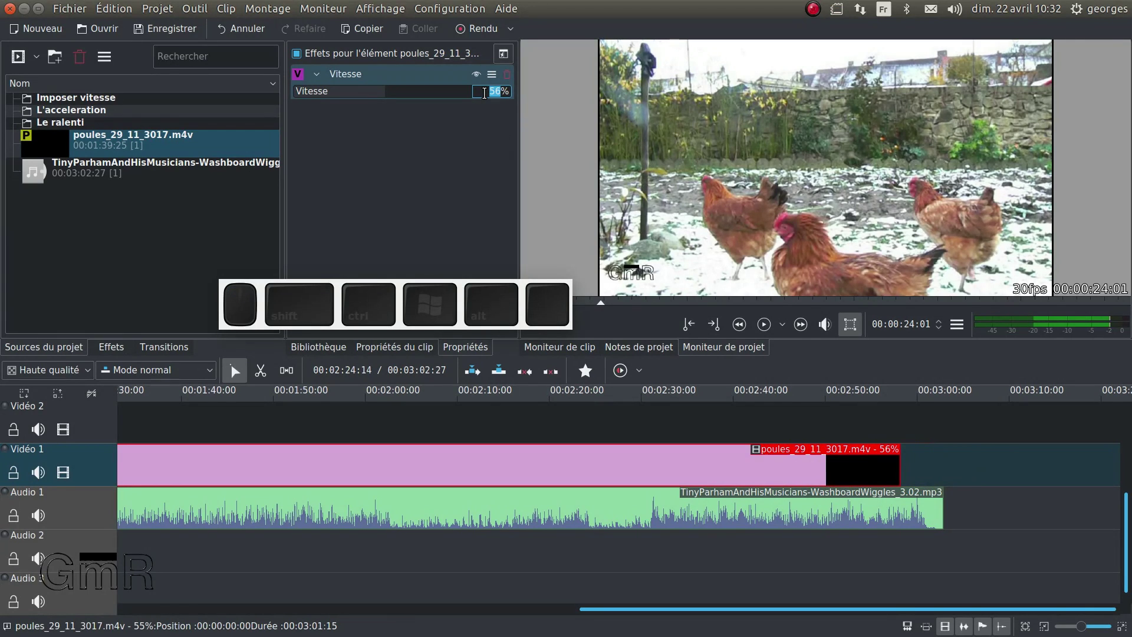
scroll(484, 93, down, 1)
scroll(484, 93, down, 1)
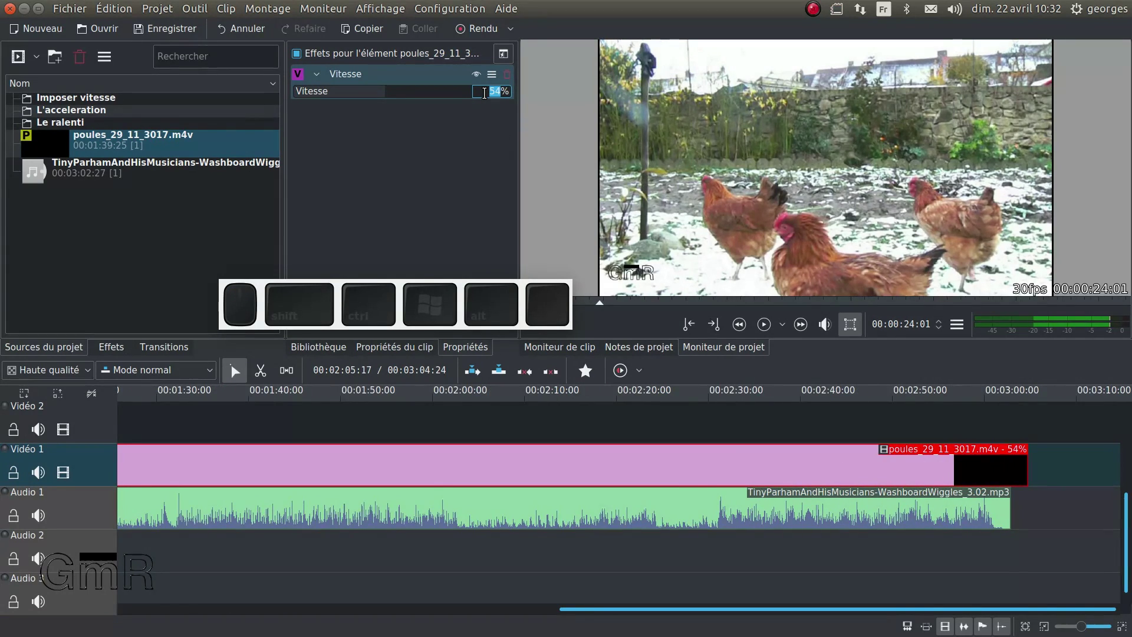
scroll(484, 93, up, 1)
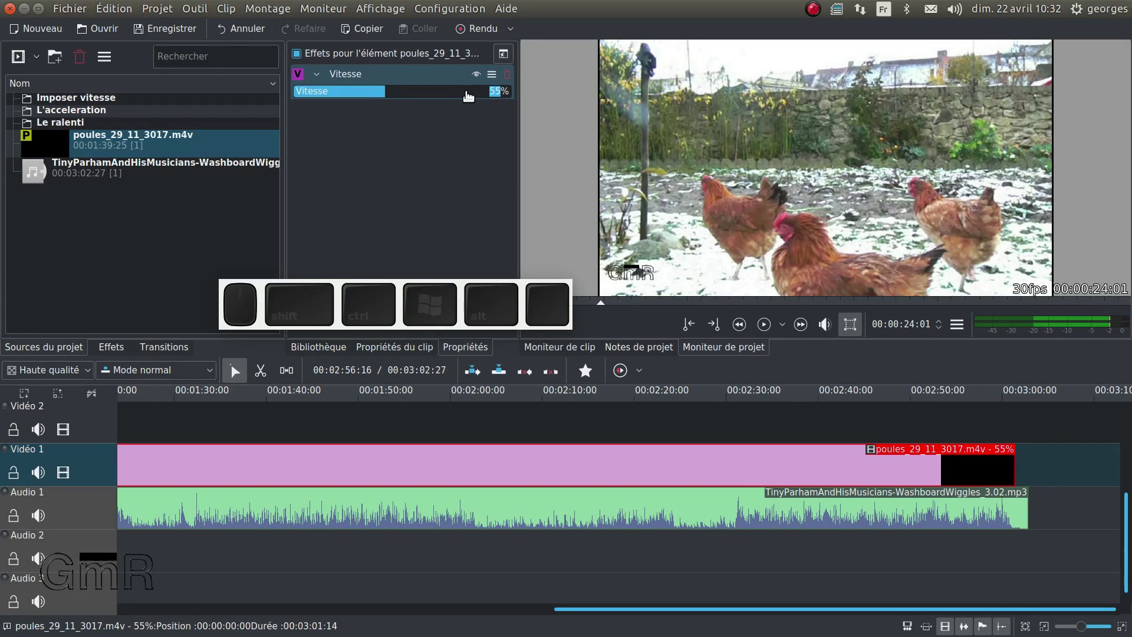
Try Vitesse at 53% and 54% on the poules clip against the music's end, then restore 55%.
scroll(469, 94, down, 2)
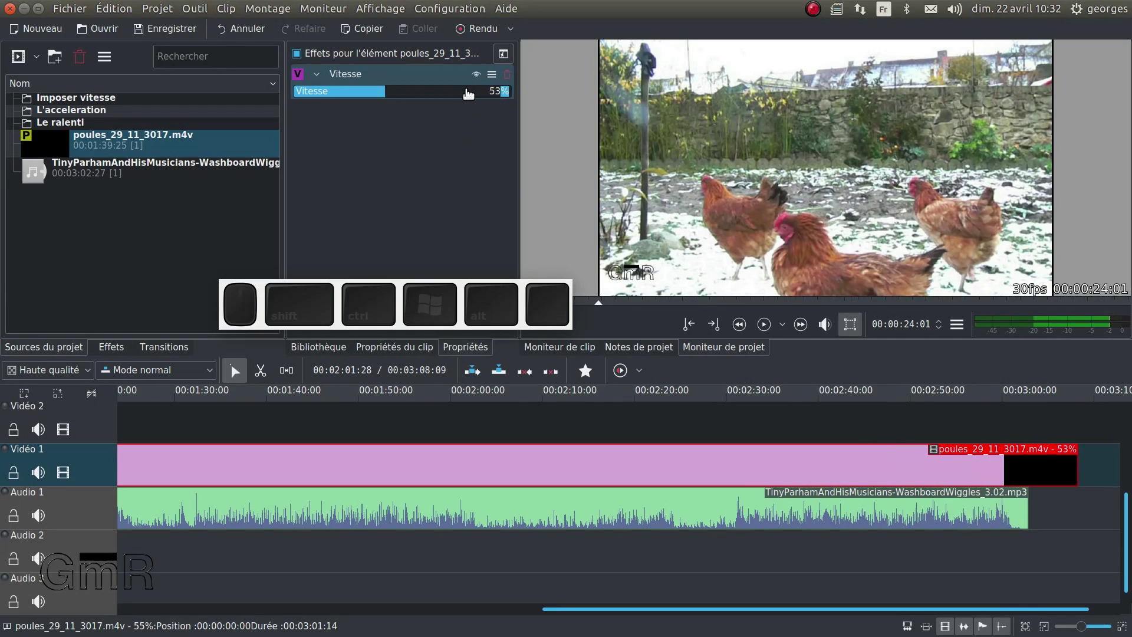
scroll(468, 93, up, 1)
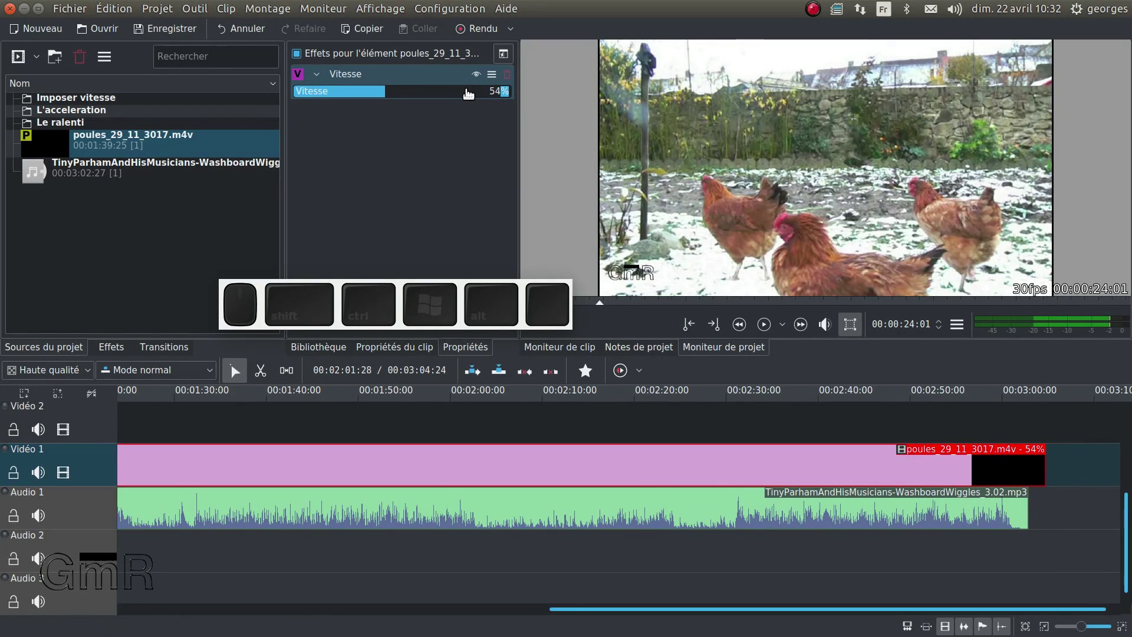
scroll(468, 93, up, 1)
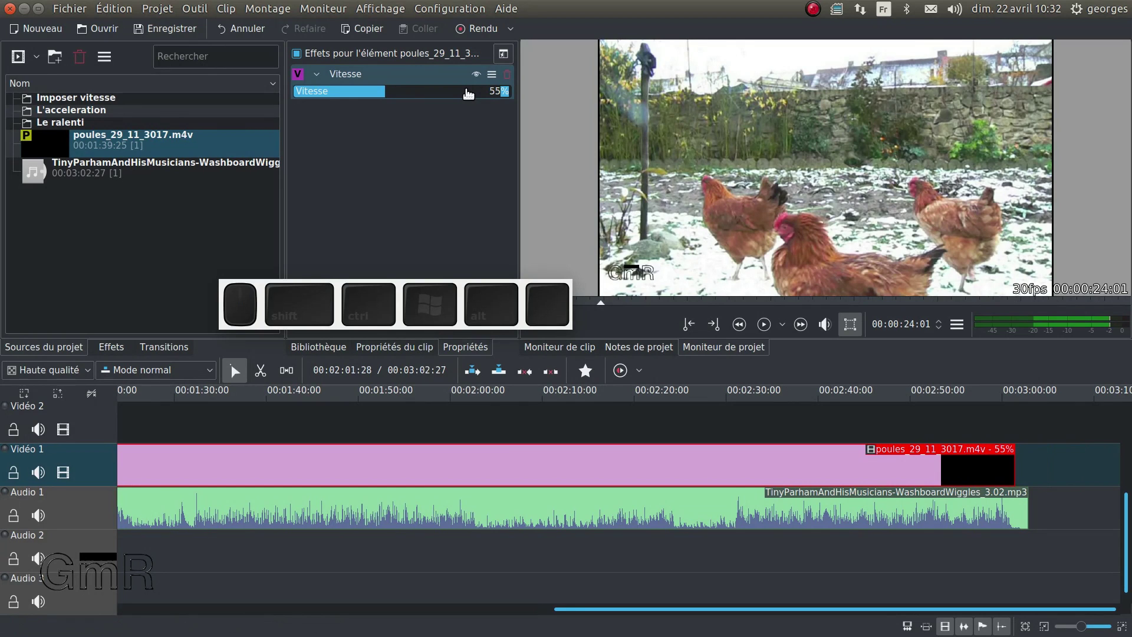
scroll(468, 93, down, 1)
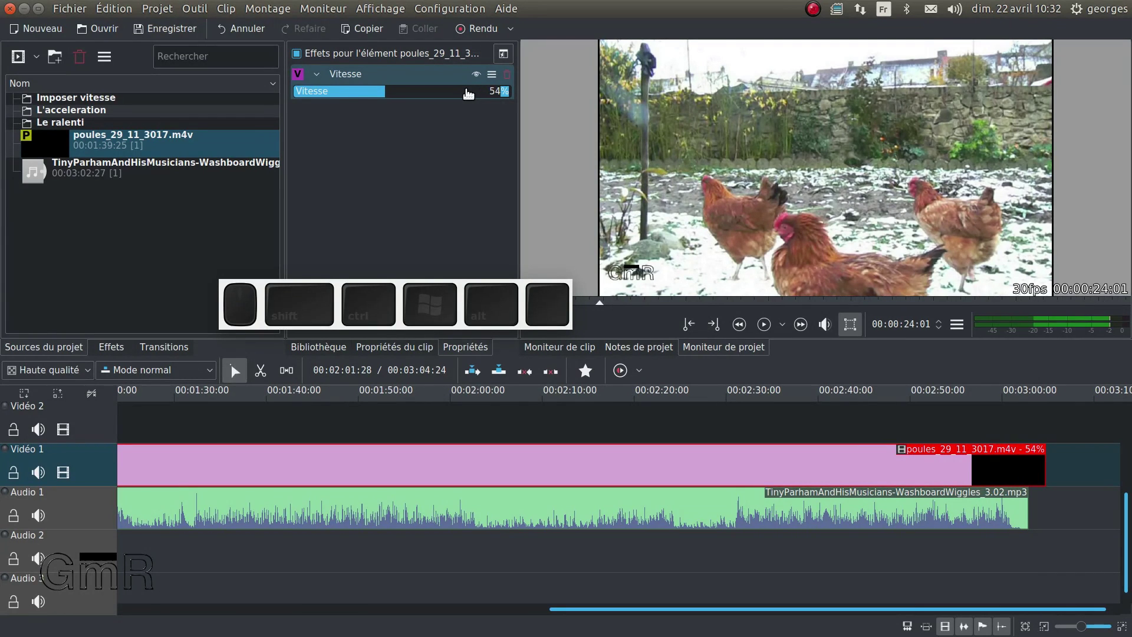
scroll(468, 93, up, 1)
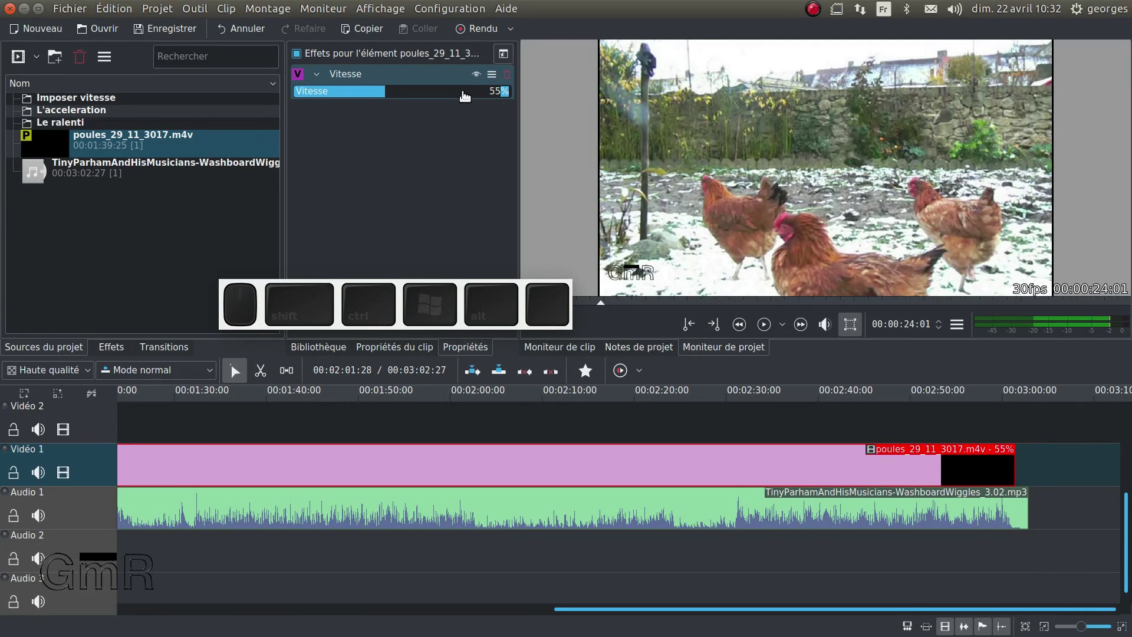
Cut the music on Audio 1 at the end of the poules clip and delete the leftover piece.
ctrl+scroll(1012, 495, up, 1)
ctrl+scroll(1012, 496, up, 2)
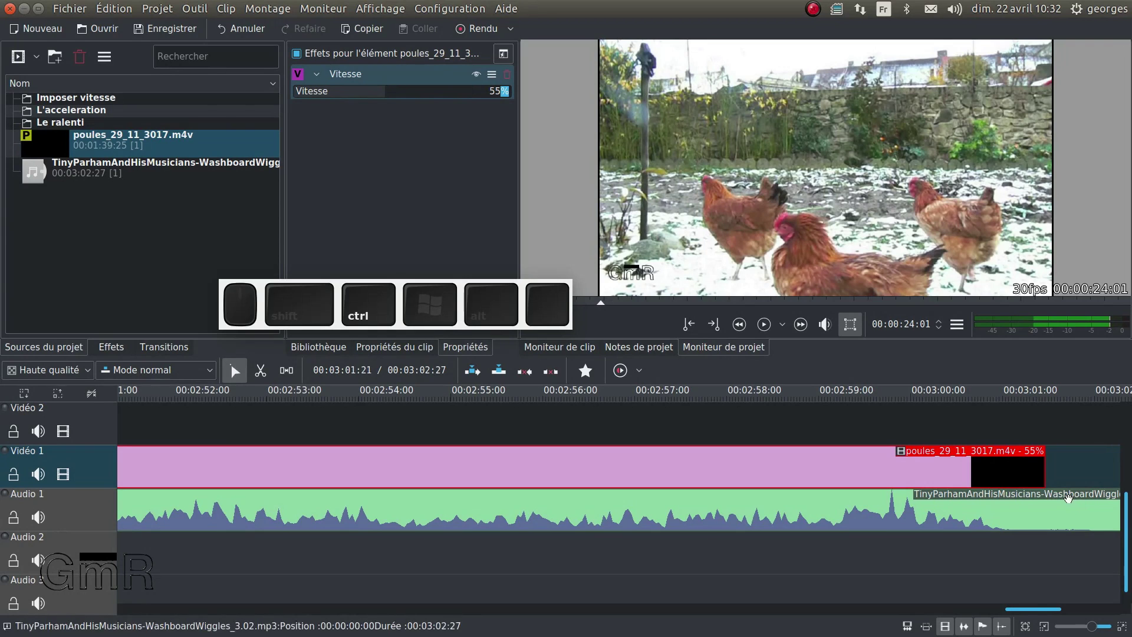
scroll(708, 472, down, 6)
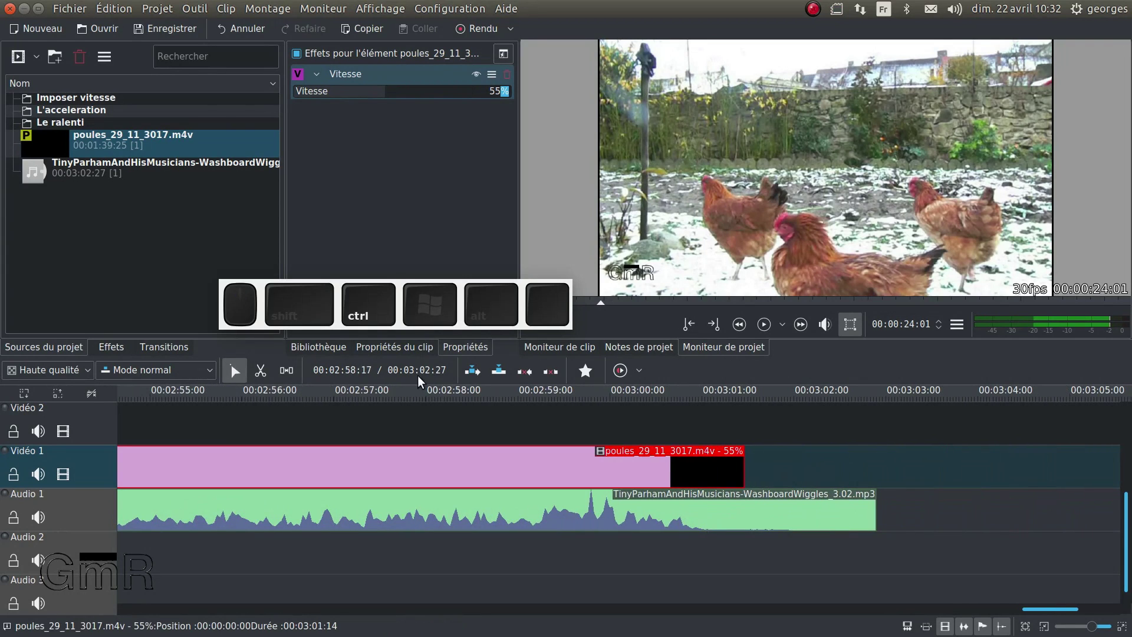
click(260, 370)
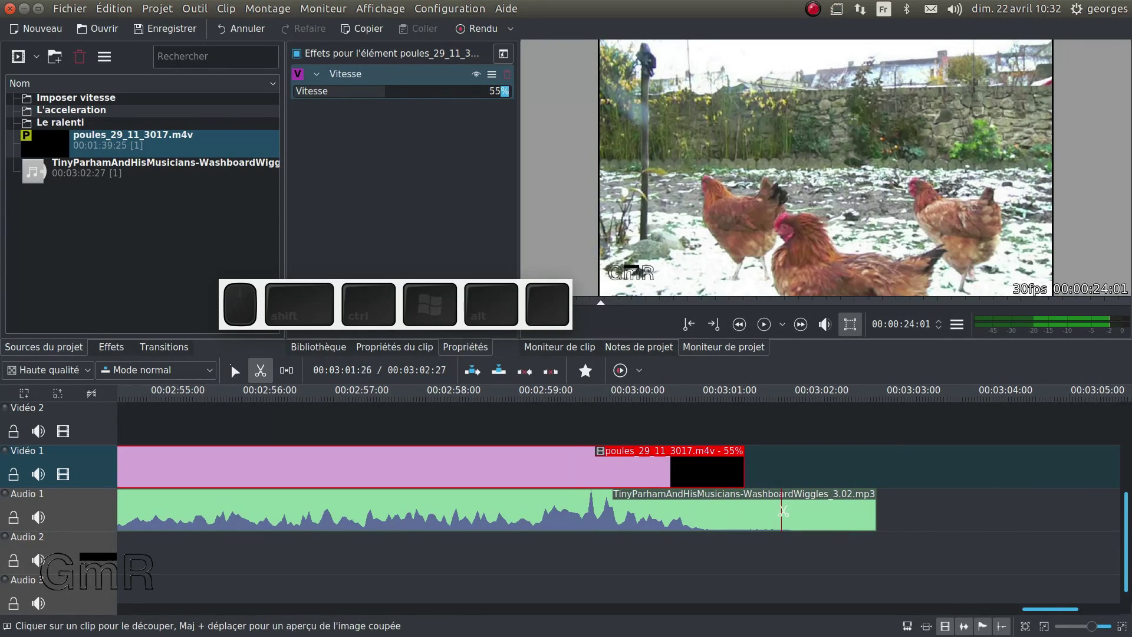
click(747, 509)
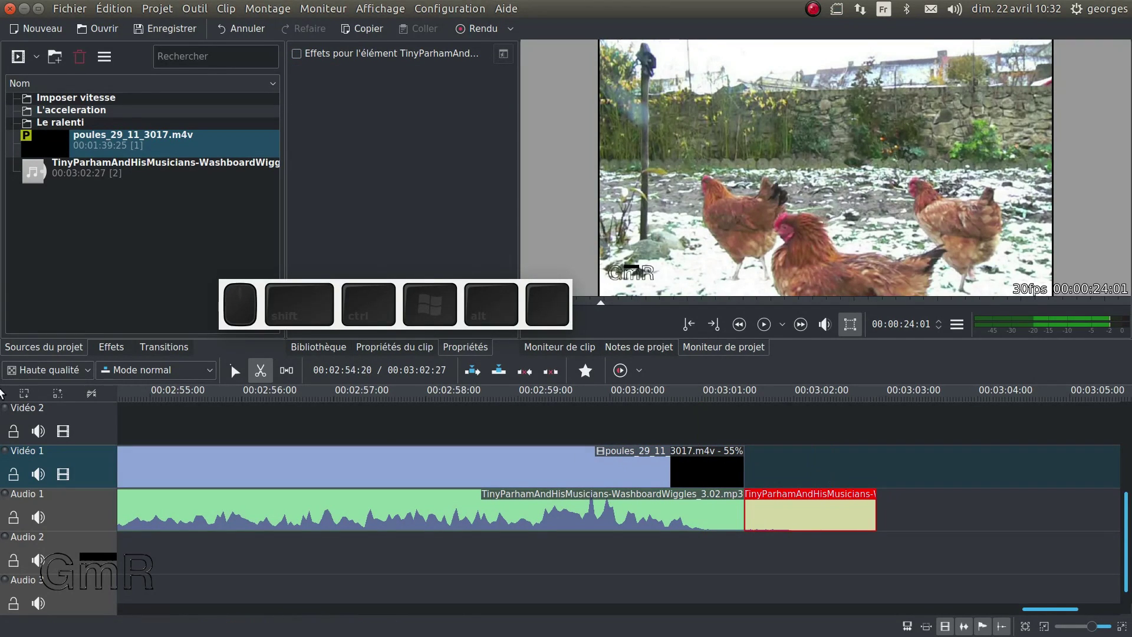
click(235, 371)
key(Delete)
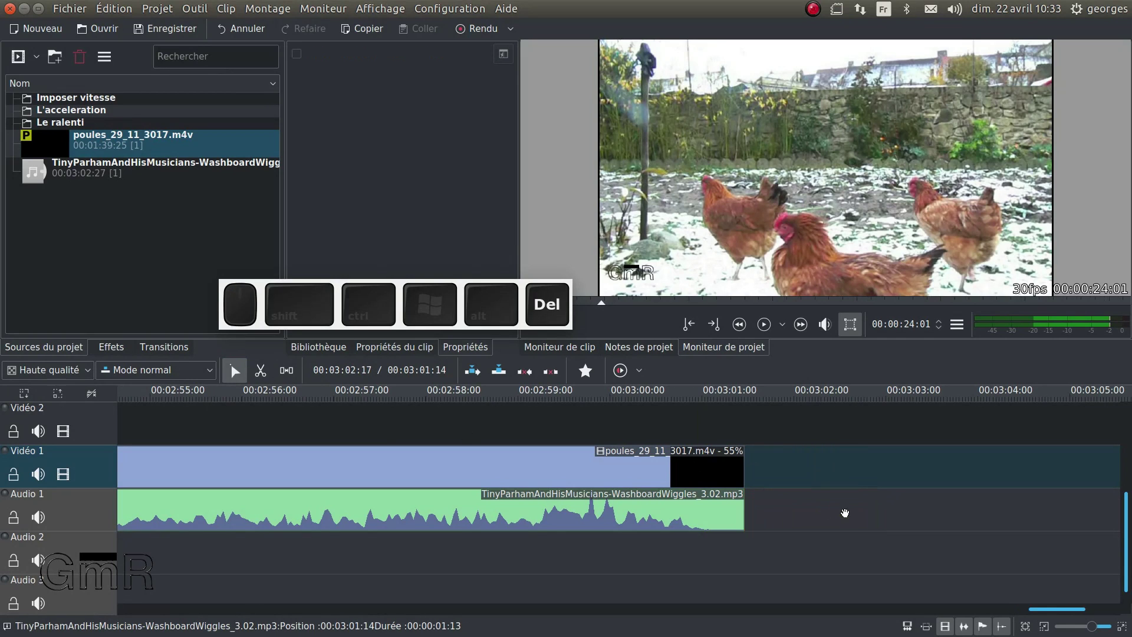
Inspect the black frames at the end of the poules clip and the monitor's frame extraction options.
click(709, 400)
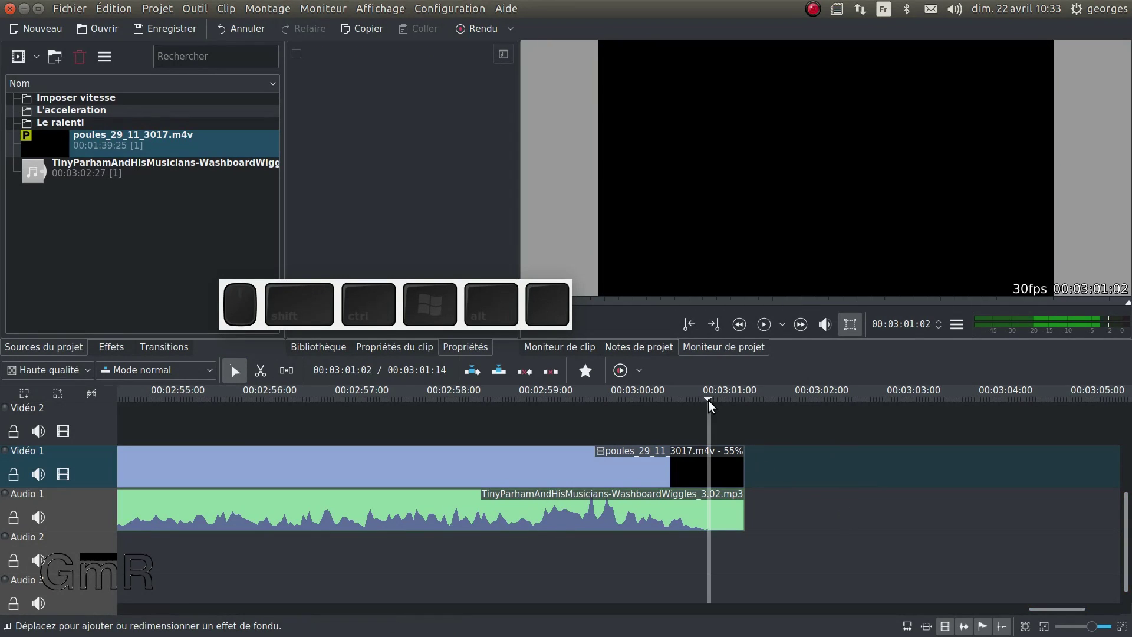
click(730, 396)
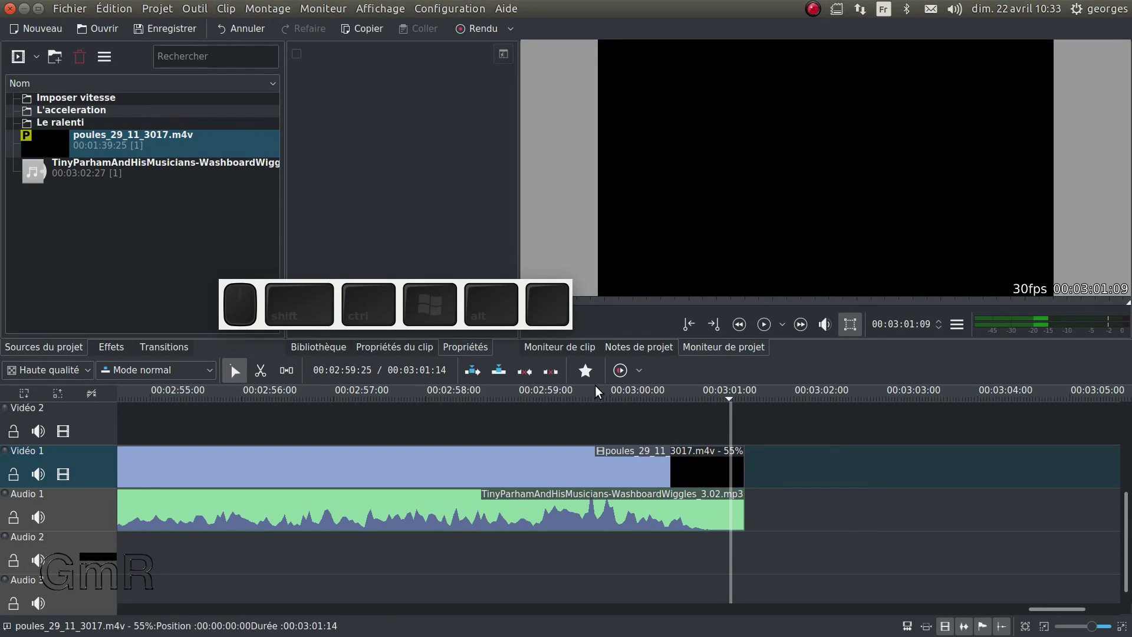
right_click(743, 205)
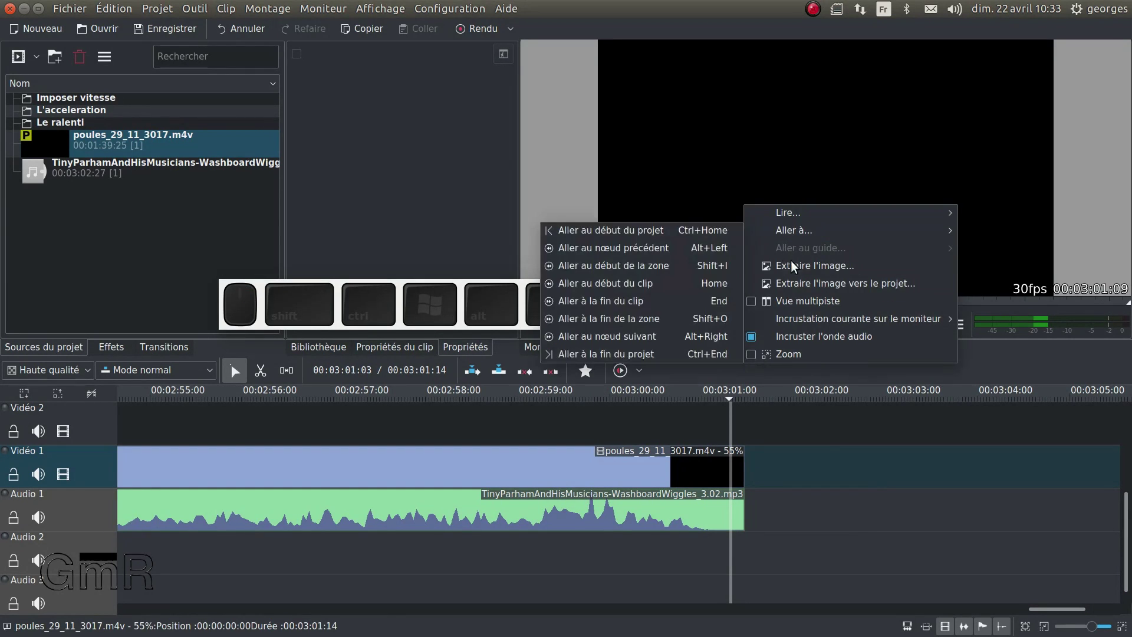
click(714, 467)
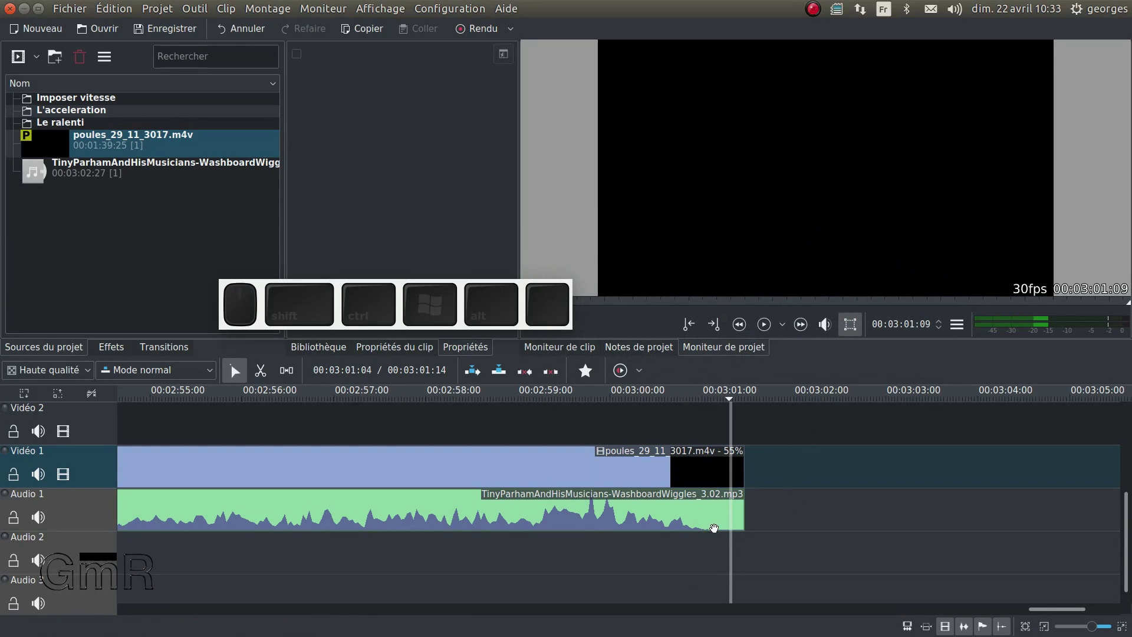
Play part of the slowed poules clip with the music, then pause playback with the clip selected.
scroll(664, 455, down, 1)
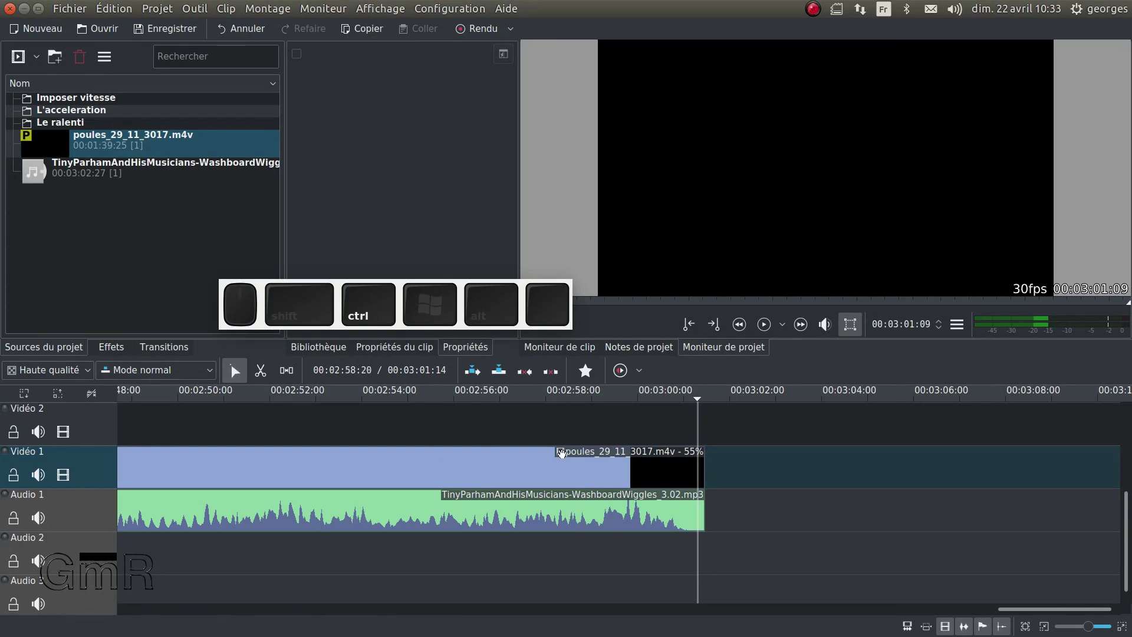
click(422, 394)
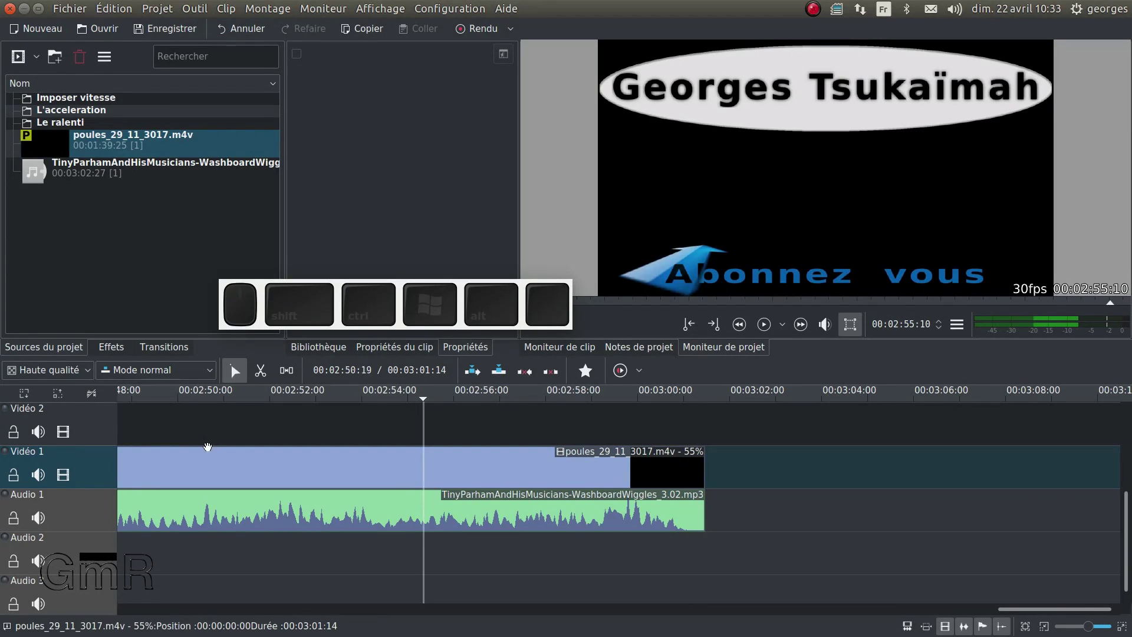
ctrl+scroll(208, 447, down, 5)
ctrl+scroll(233, 411, up, 2)
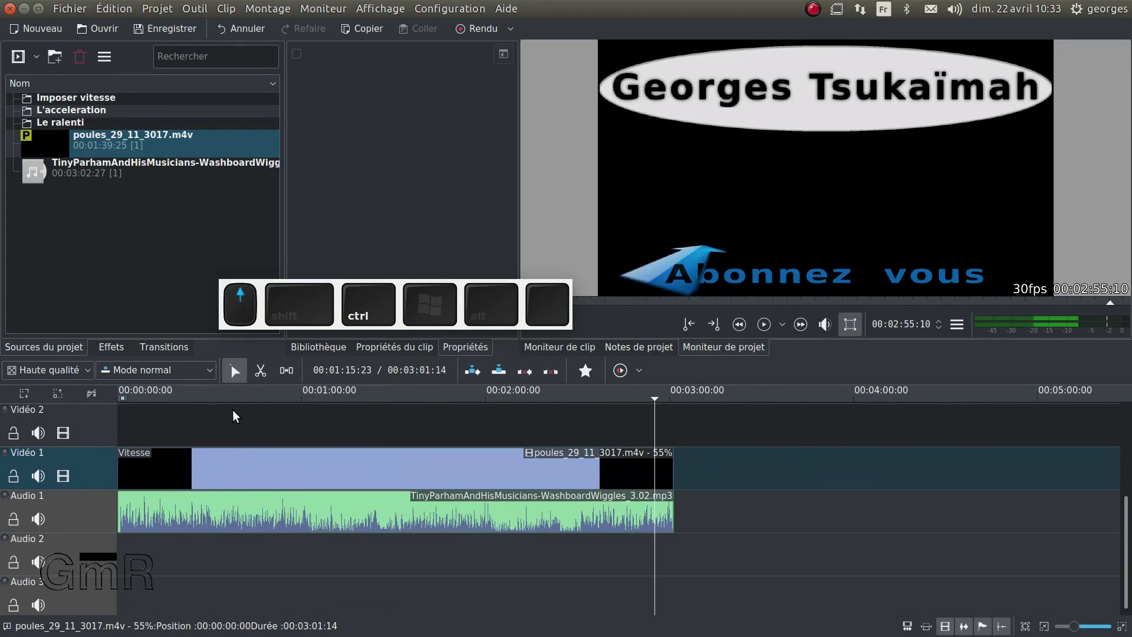
click(227, 393)
key(space)
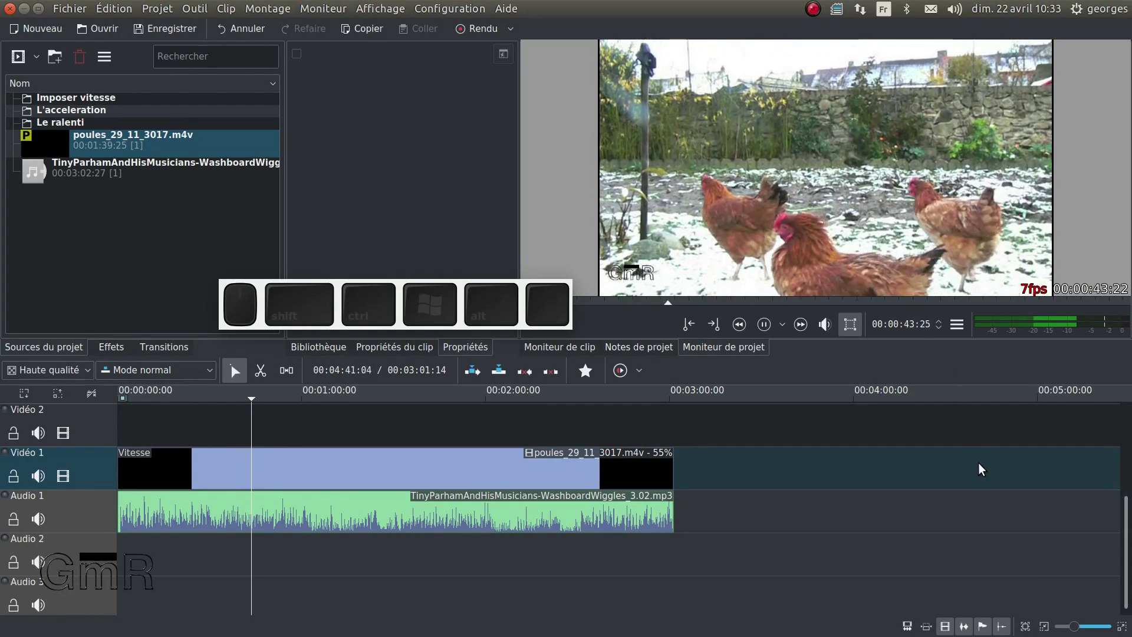
click(556, 454)
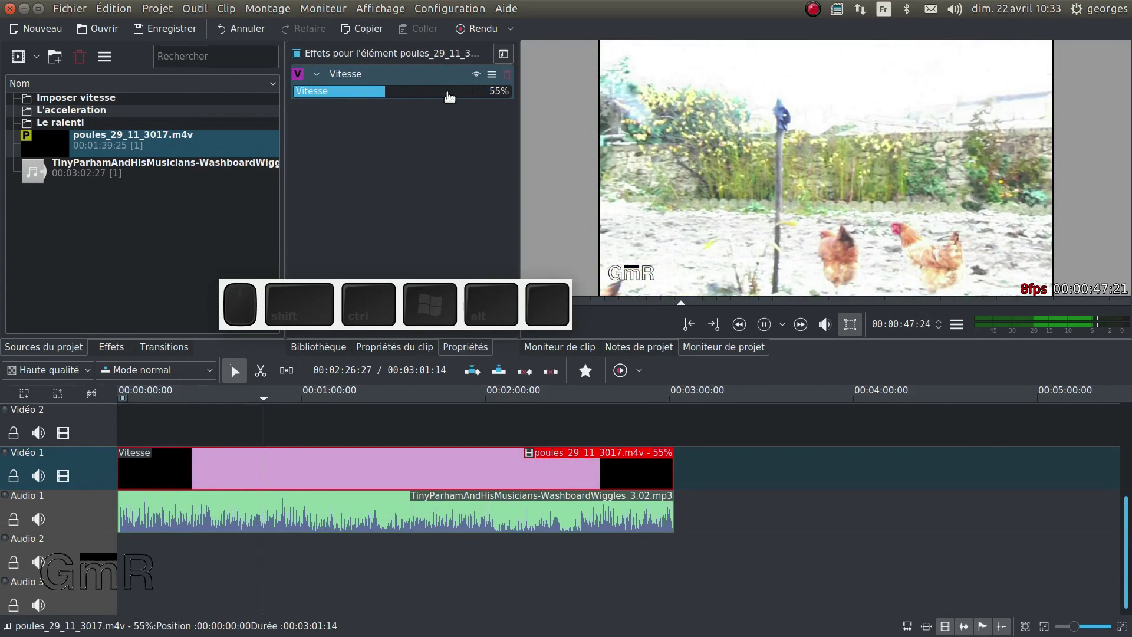
key(space)
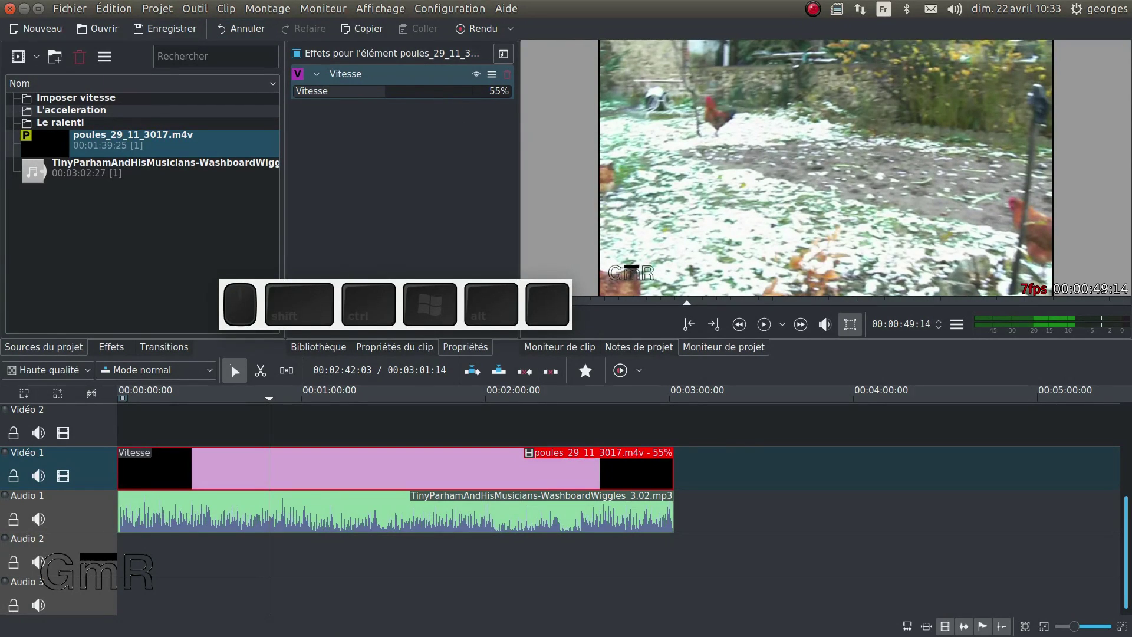
Undo the music cut and the deletion of its leftover piece, then compare the ends of the music and poules clip.
click(250, 28)
click(250, 27)
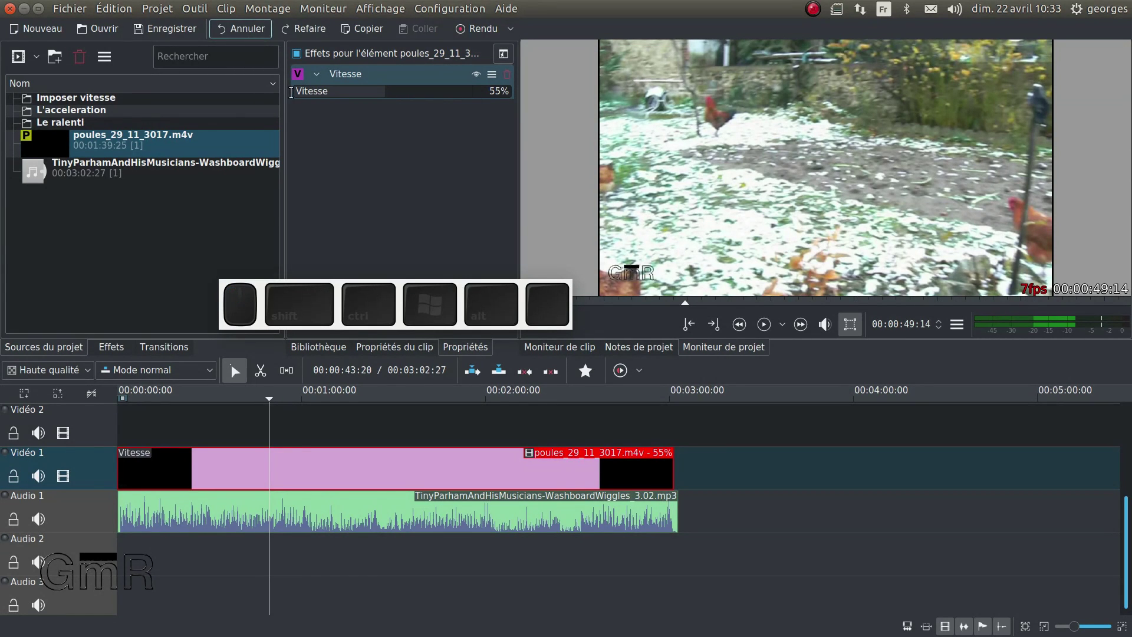
ctrl+scroll(683, 477, down, 5)
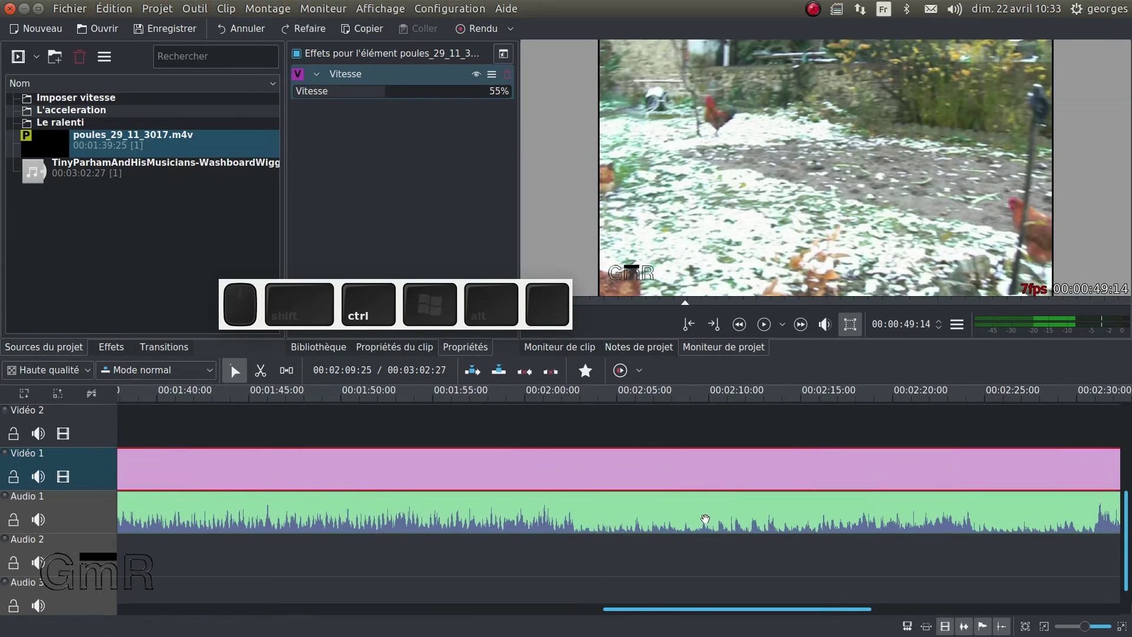
ctrl+scroll(702, 521, down, 2)
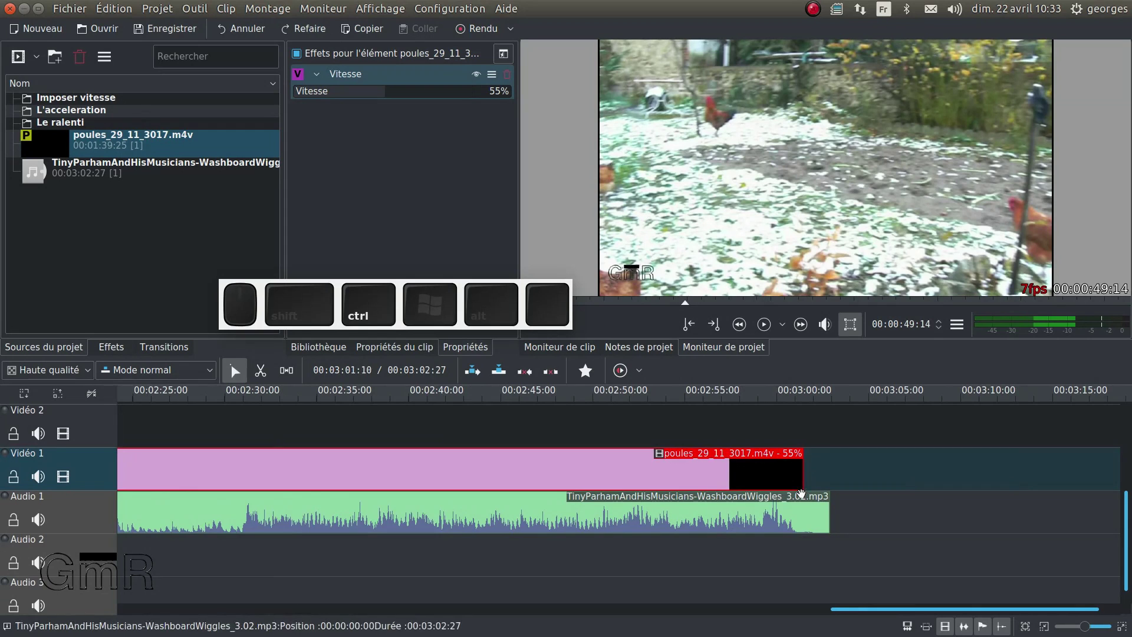
ctrl+scroll(834, 576, up, 1)
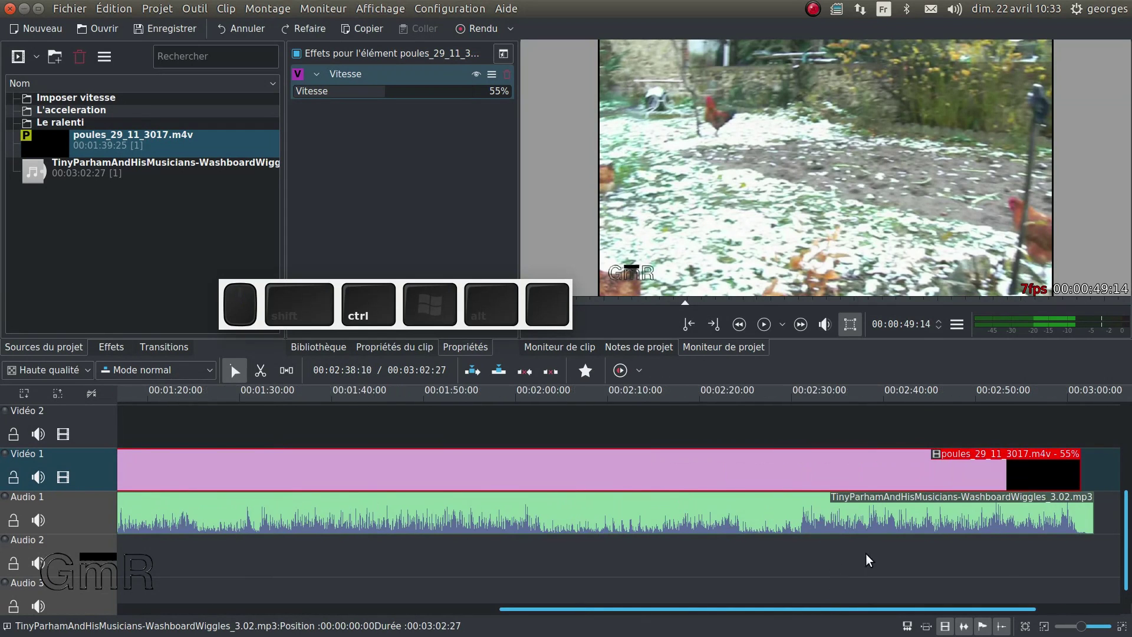
ctrl+scroll(866, 553, down, 1)
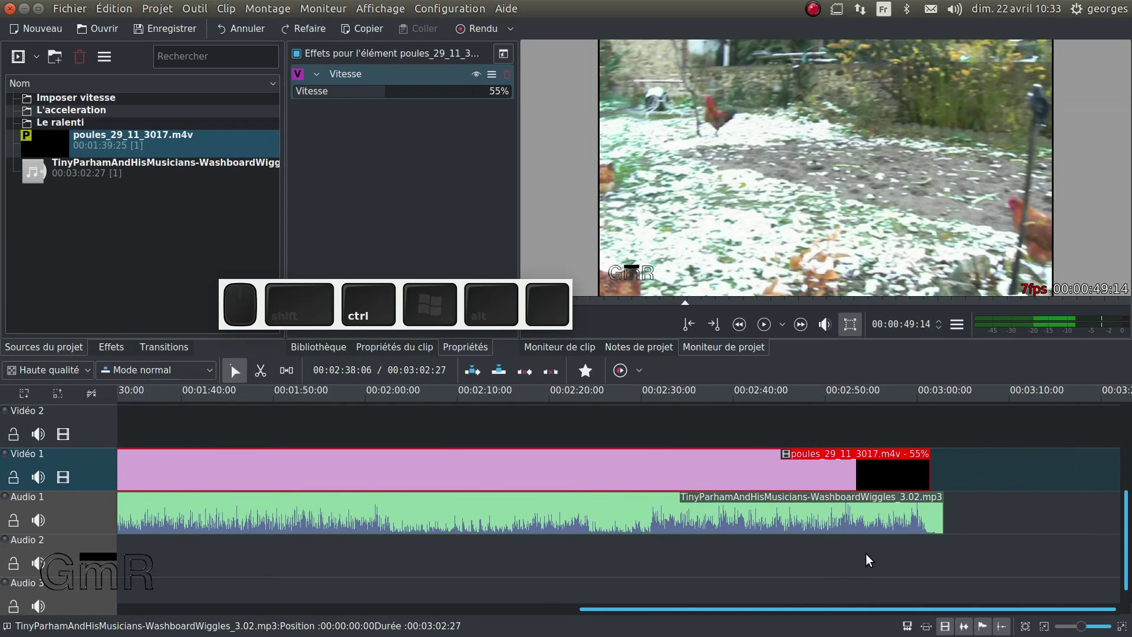
Position the playhead on the black frame at 00:03:01:10, near the end of the poules clip.
click(921, 435)
scroll(920, 471, up, 1)
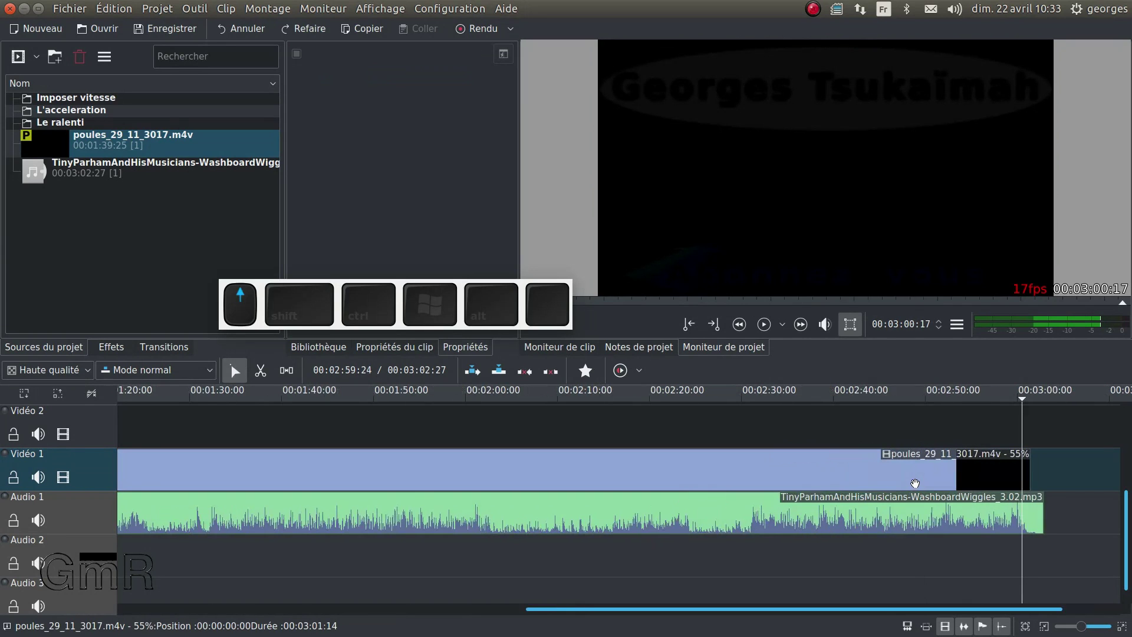
ctrl+scroll(965, 479, up, 2)
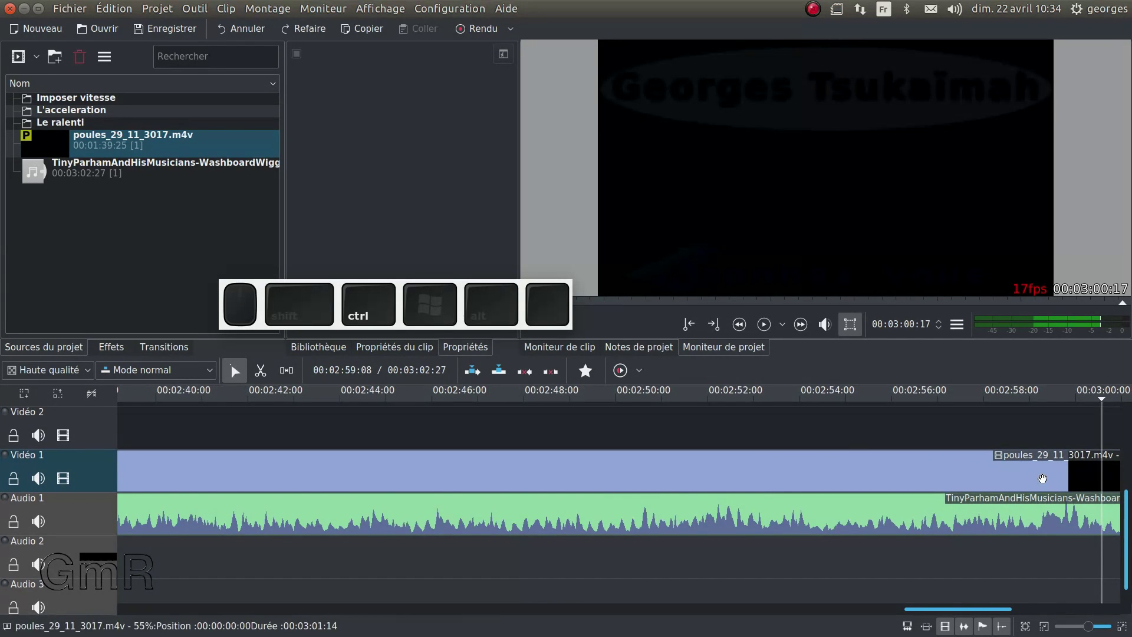
drag(970, 614, 1065, 589)
ctrl+scroll(376, 445, up, 2)
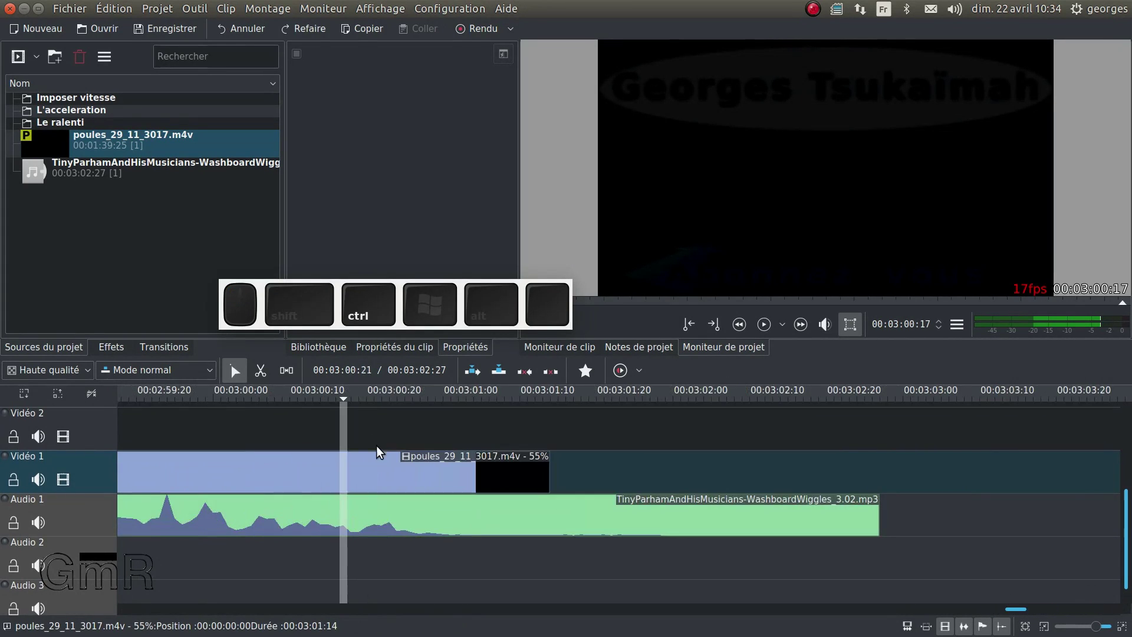
scroll(561, 487, right, 2)
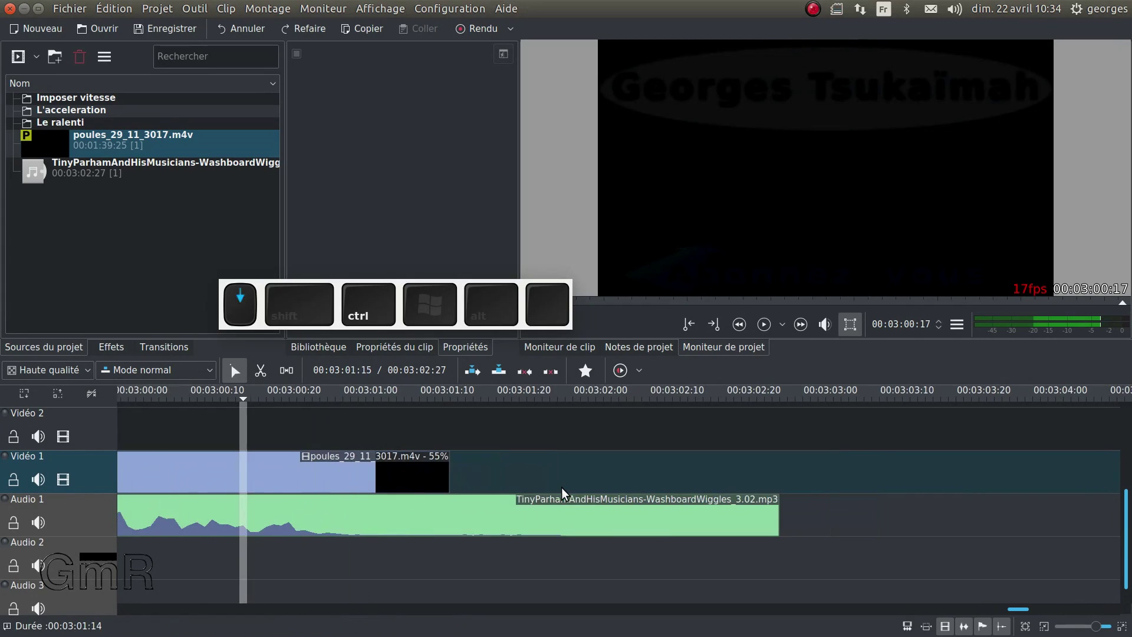
click(420, 396)
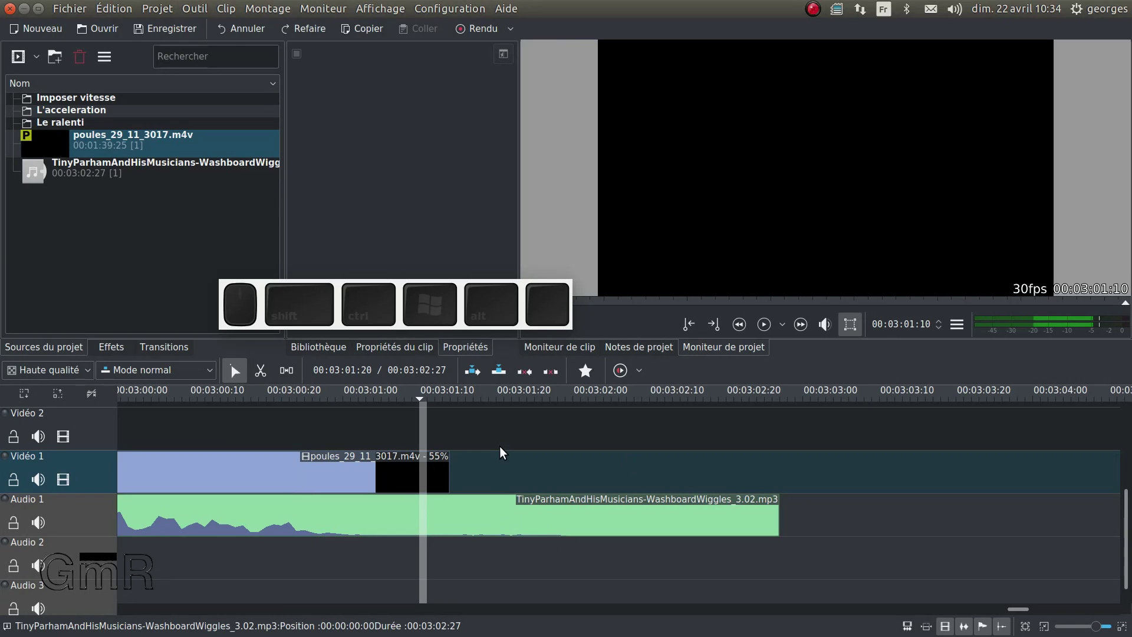
Extract the current black frame to the project as Sans titre-f005440.png, saved in the "Kdenlive adapter un ralenti a la musique" folder.
right_click(730, 155)
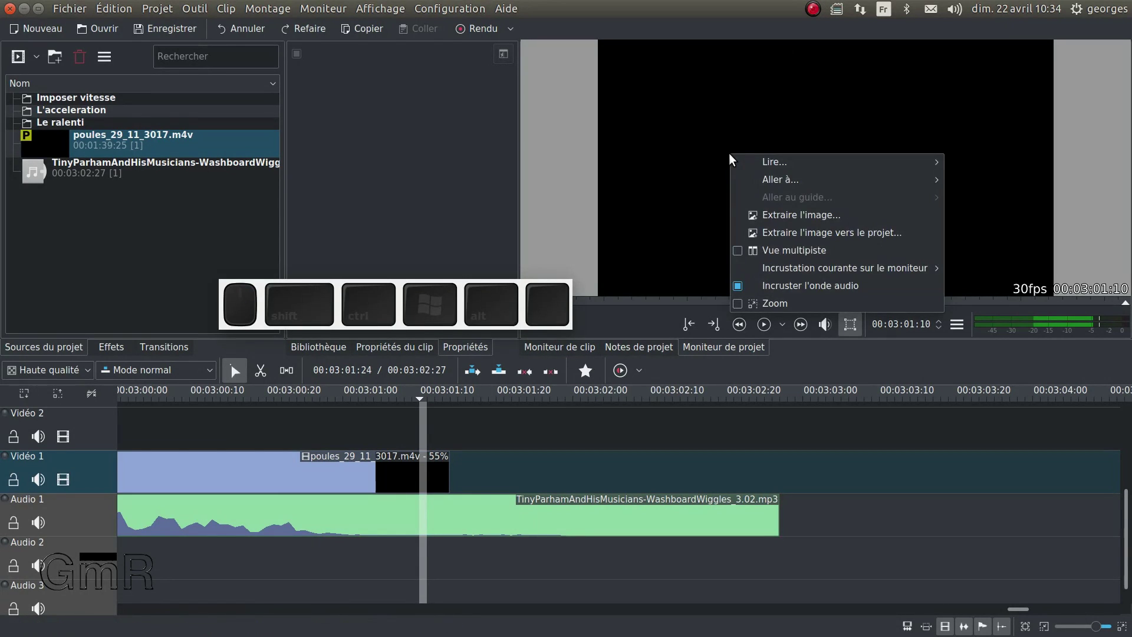
click(782, 233)
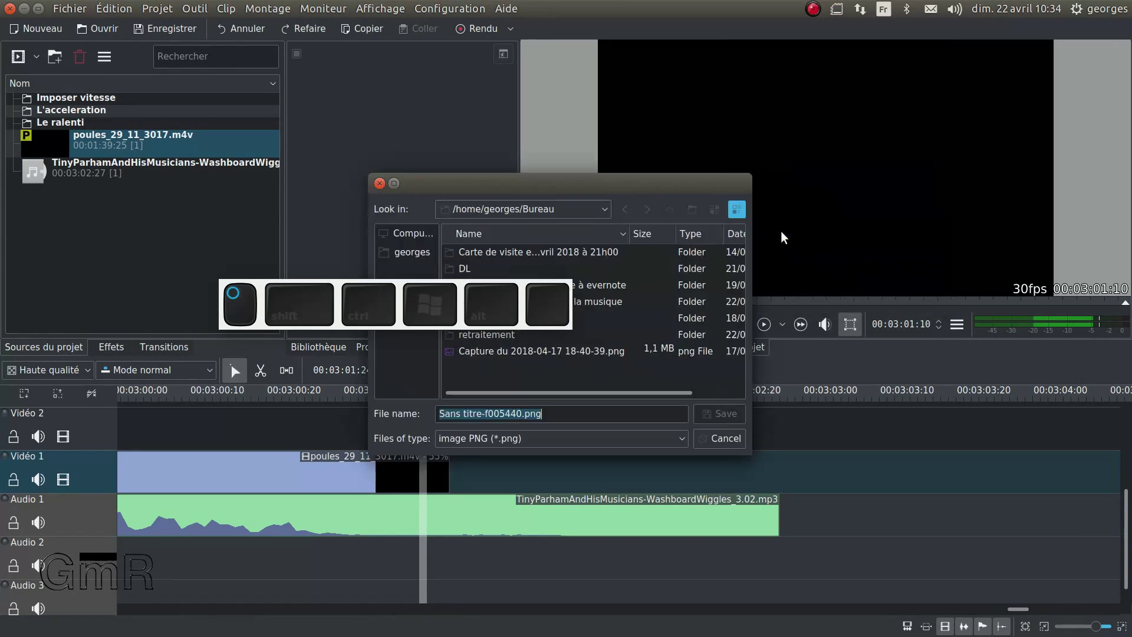
drag(696, 188, 827, 118)
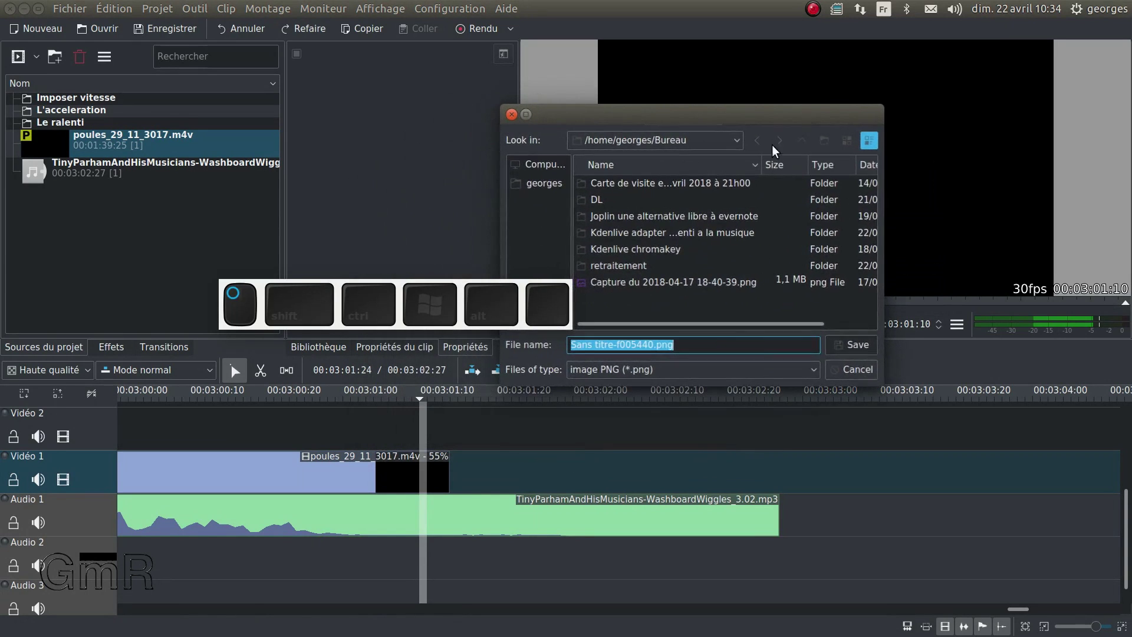
double_click(649, 231)
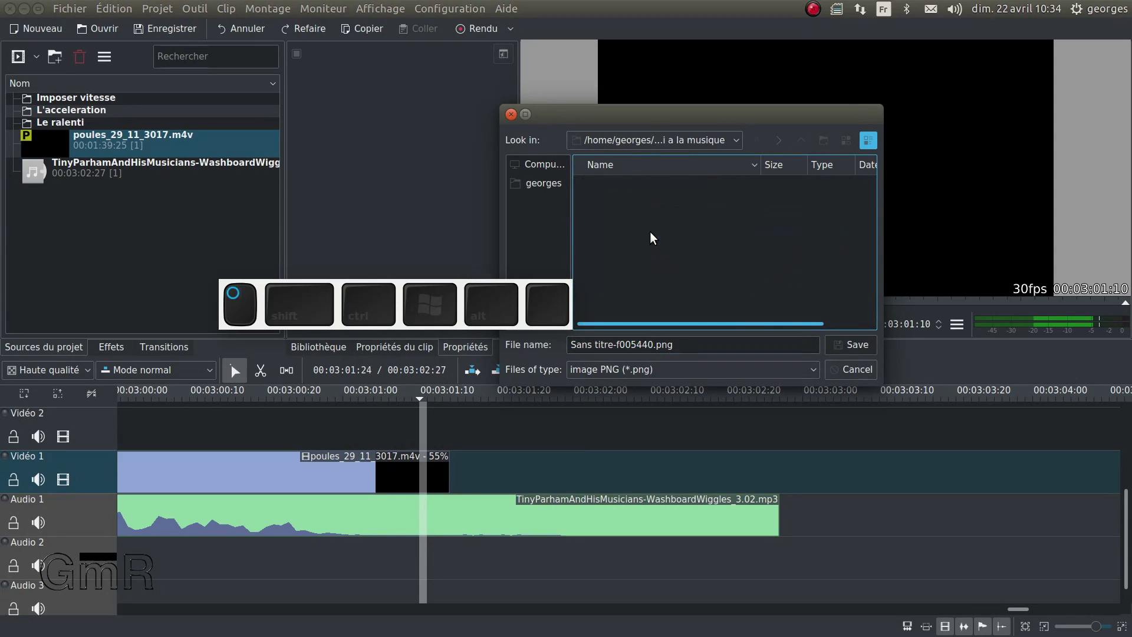
click(851, 344)
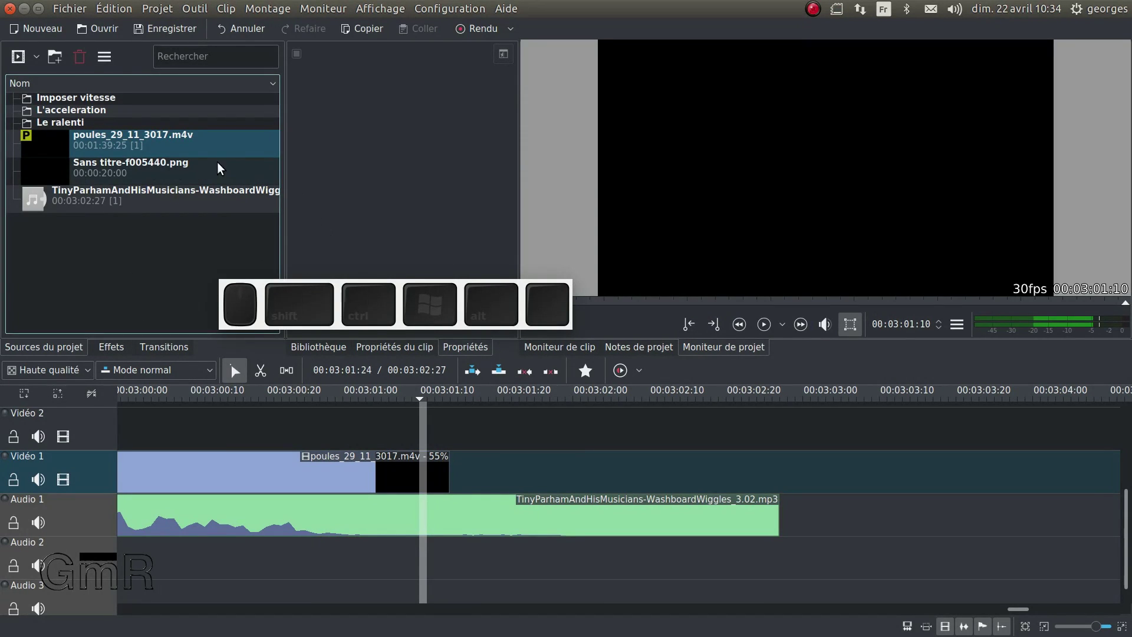
Place the Sans titre-f005440.png image on Vidéo 1 directly after the poules clip.
click(113, 167)
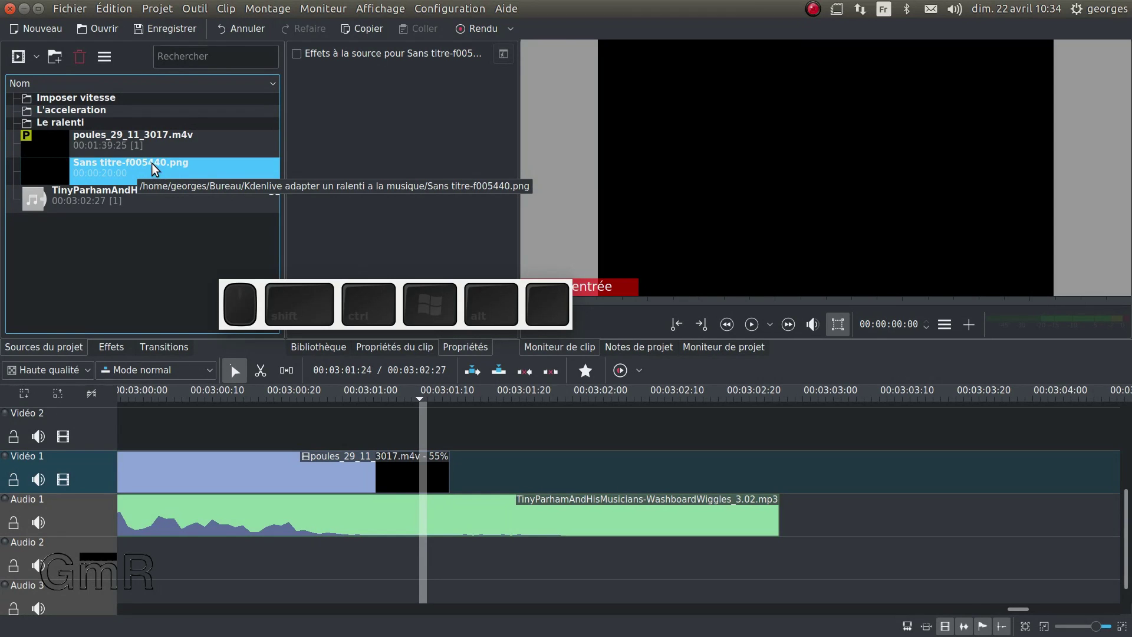
drag(54, 165, 553, 466)
drag(661, 462, 554, 485)
Trim the black image's end on Vidéo 1 to the end of the music, trying a longer duration before realigning it.
scroll(581, 478, down, 3)
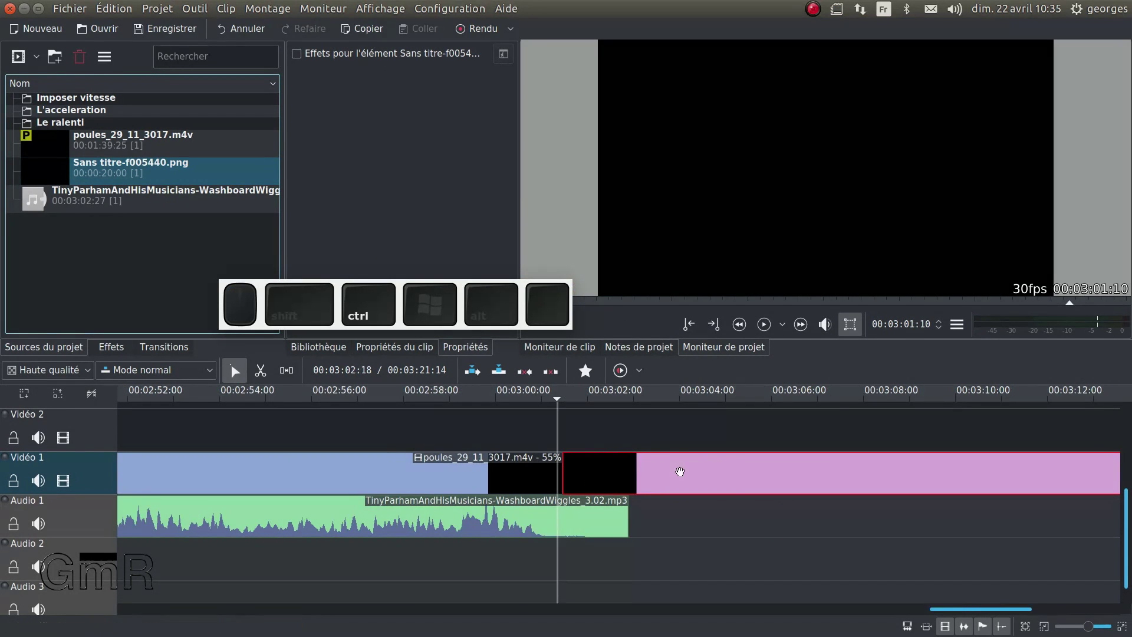
scroll(703, 470, down, 2)
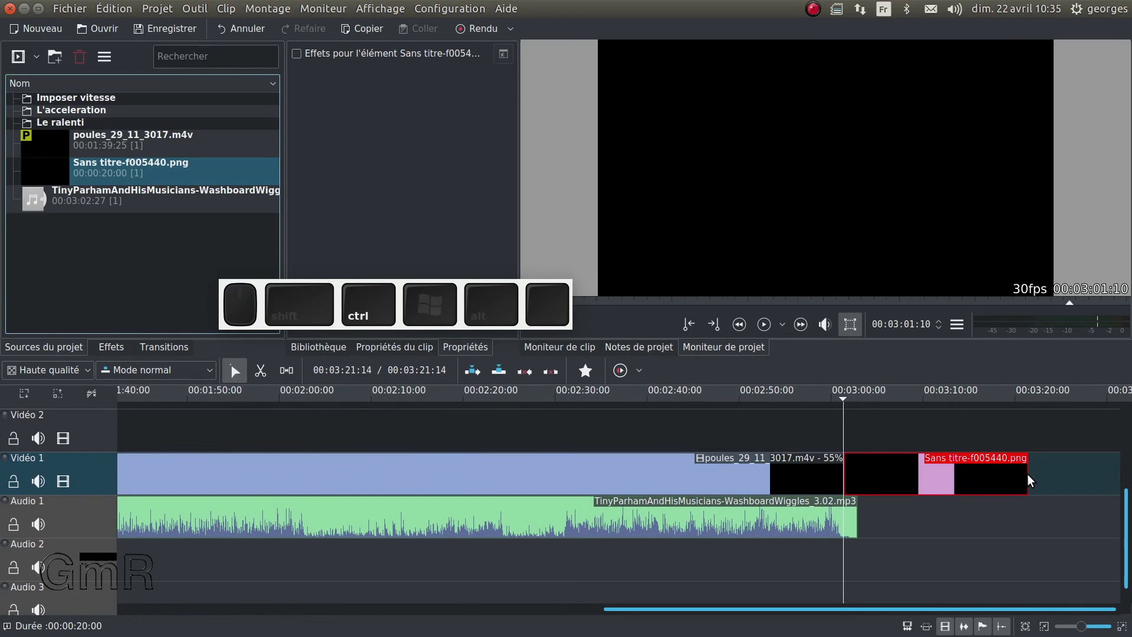
scroll(1027, 478, up, 2)
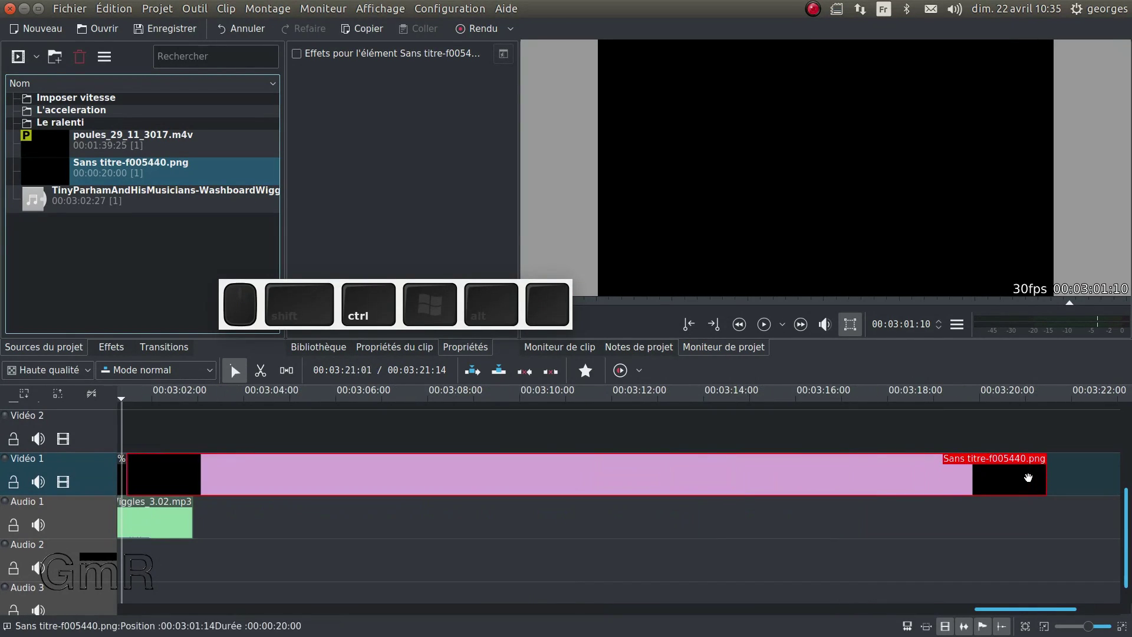
drag(1042, 476, 192, 486)
scroll(680, 490, up, 3)
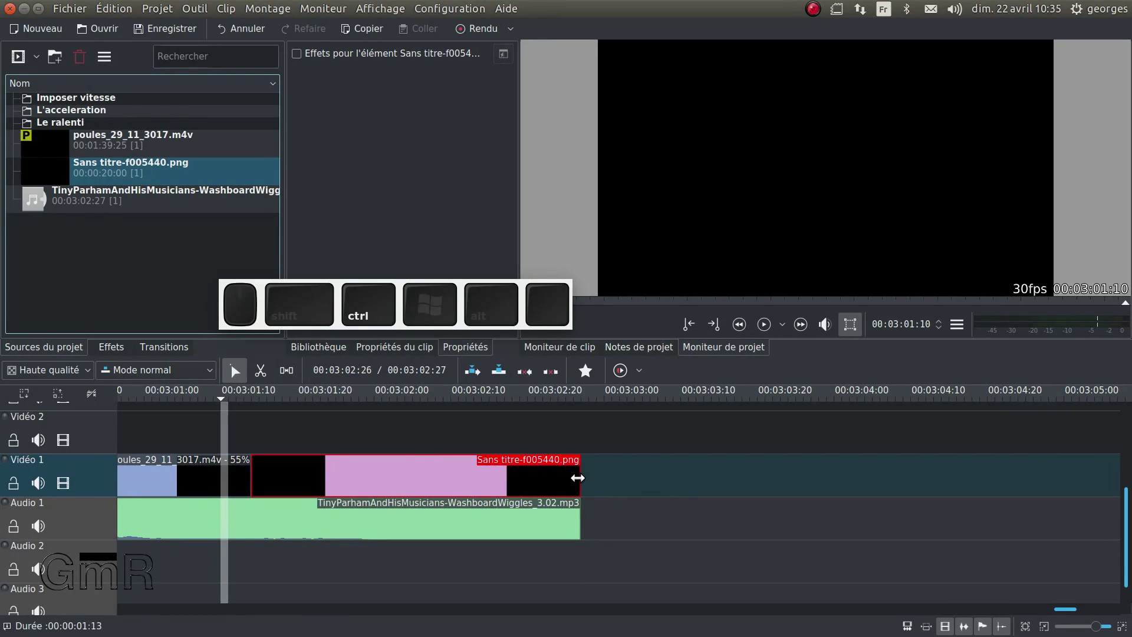
drag(575, 478, 679, 479)
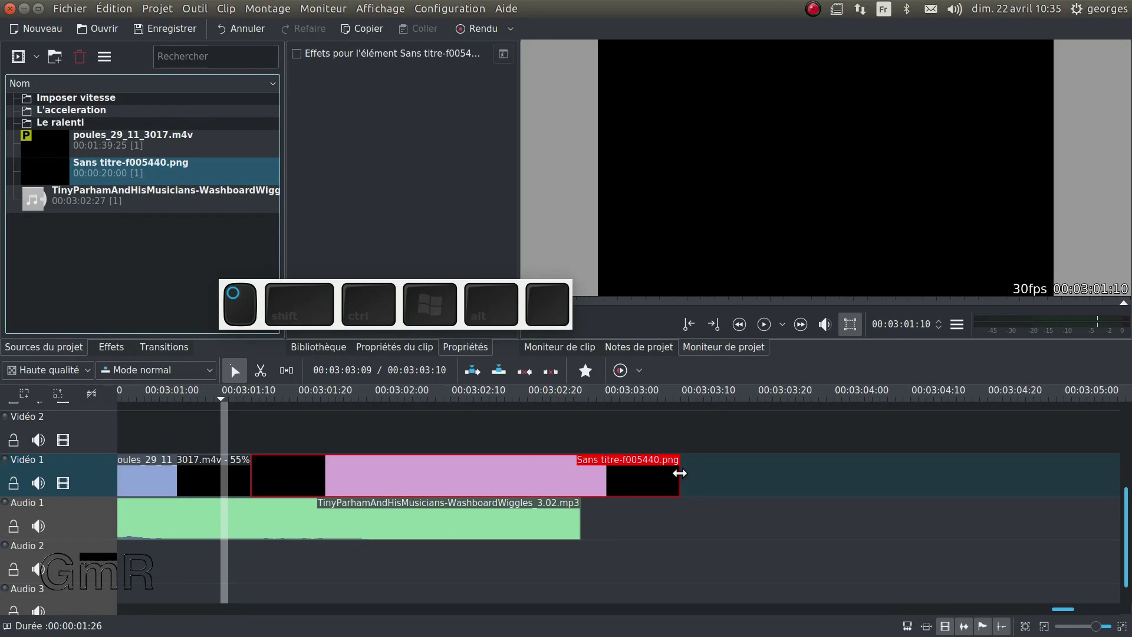
drag(679, 474, 588, 472)
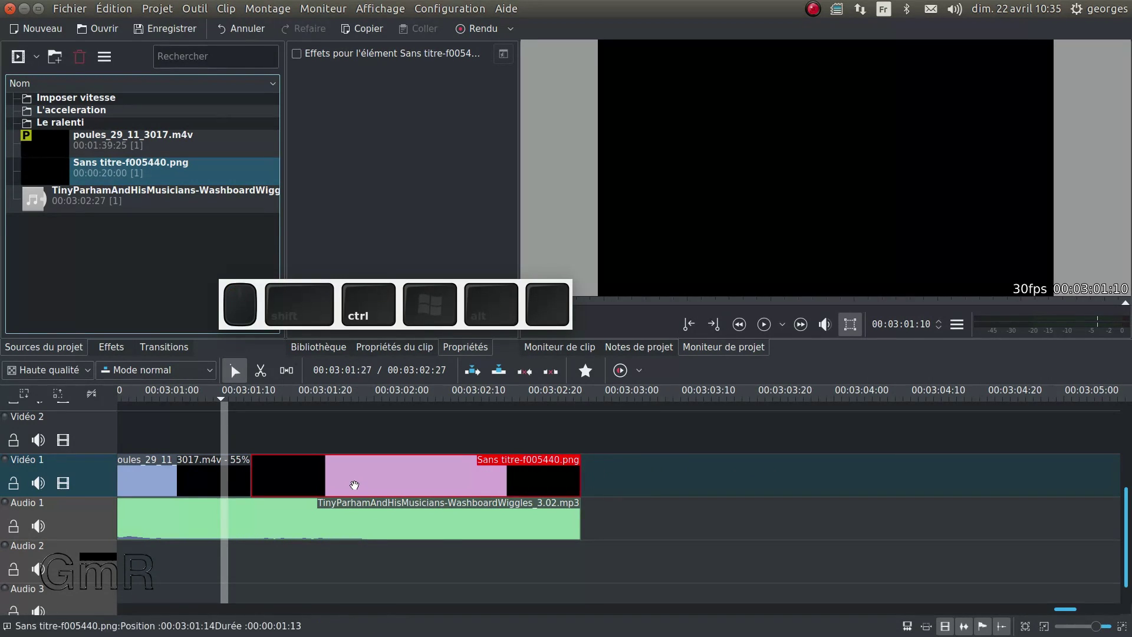
Review the aligned ends of the black image and the music, then preview the poules clip at 00:02:29:06.
scroll(355, 485, down, 1)
scroll(503, 519, down, 2)
scroll(496, 524, up, 2)
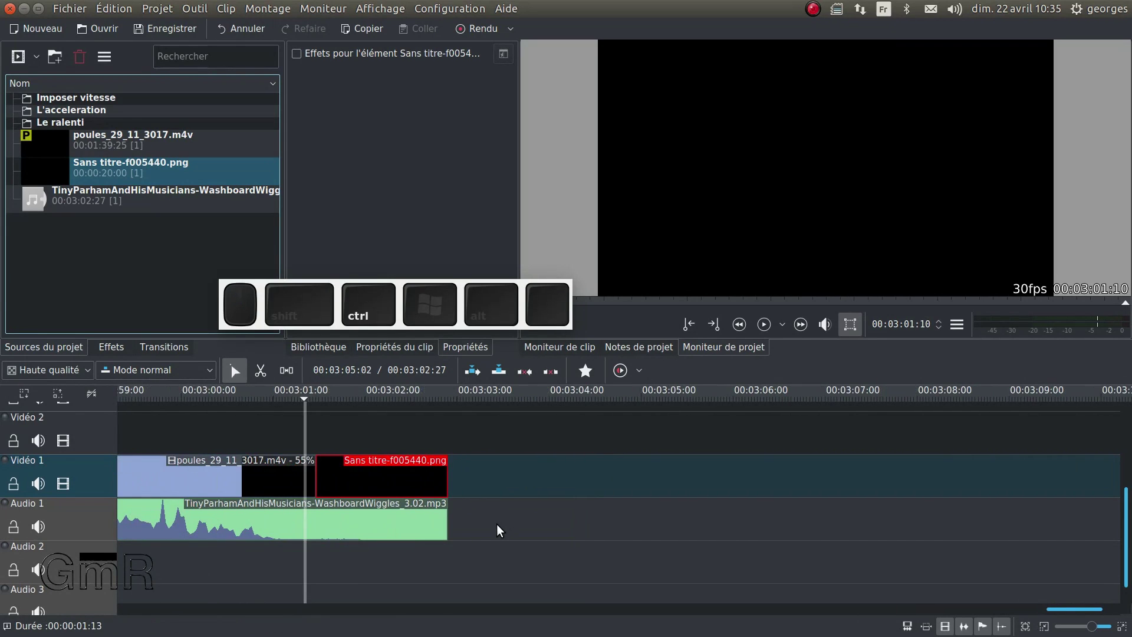
scroll(365, 485, down, 2)
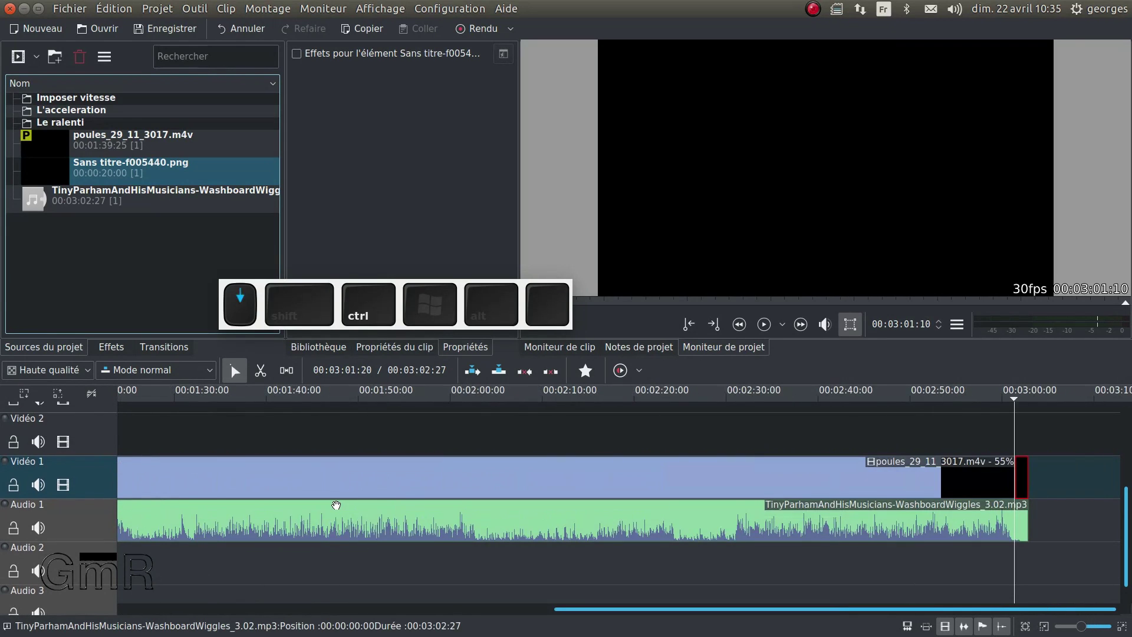
drag(607, 423, 717, 465)
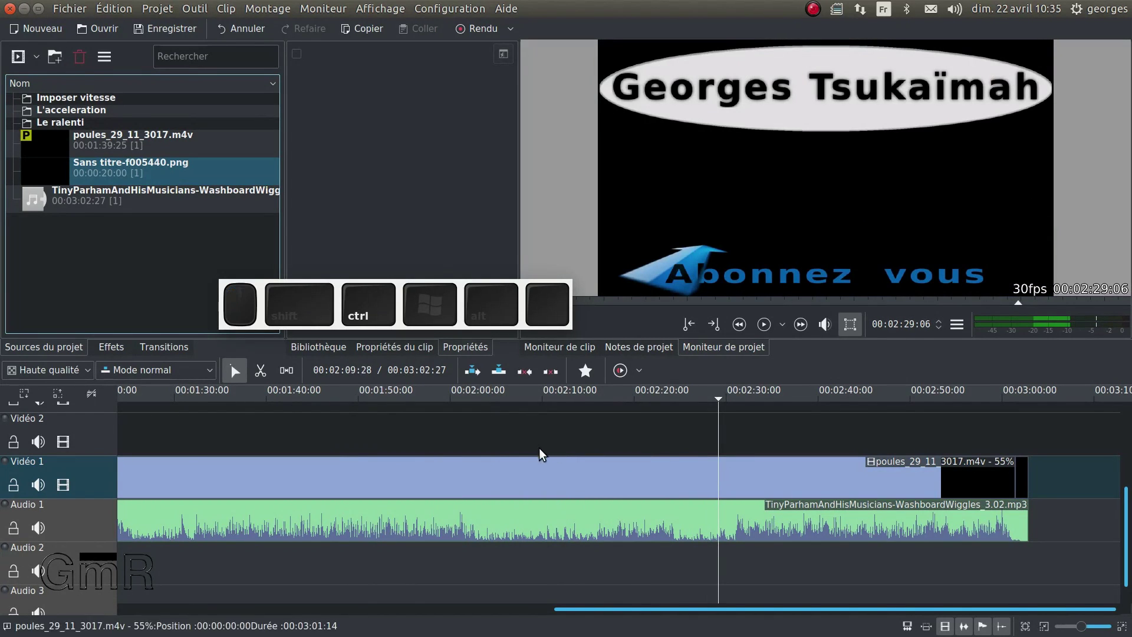
Delete the slowed poules clip, the music on Audio 1 and the black image from the timeline.
ctrl+scroll(538, 453, down, 2)
ctrl+scroll(533, 465, down, 2)
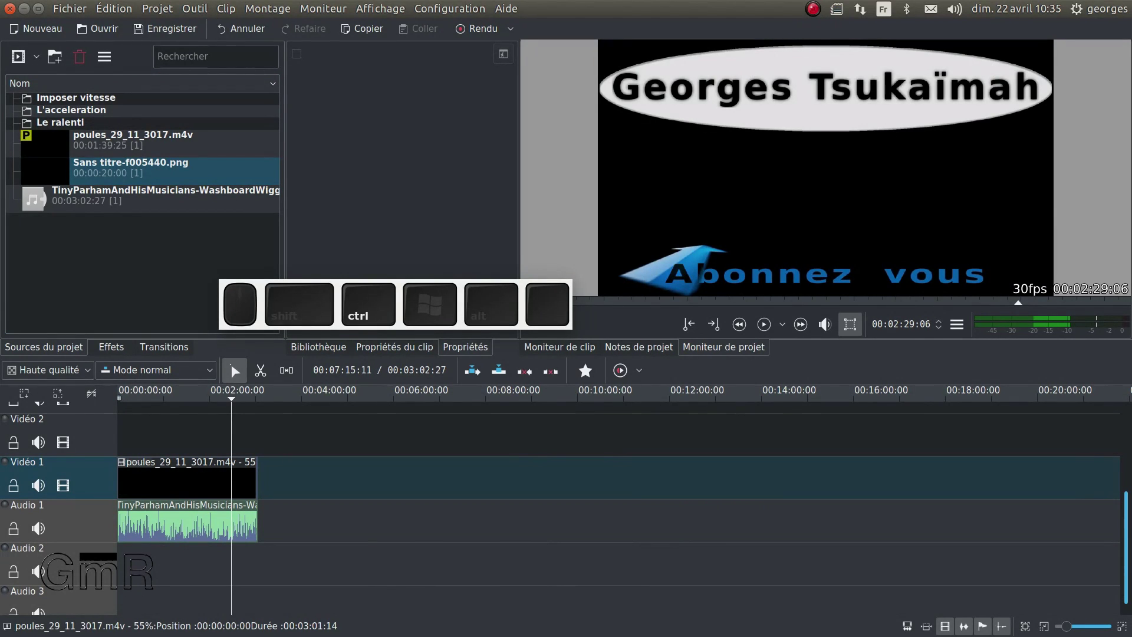
click(245, 166)
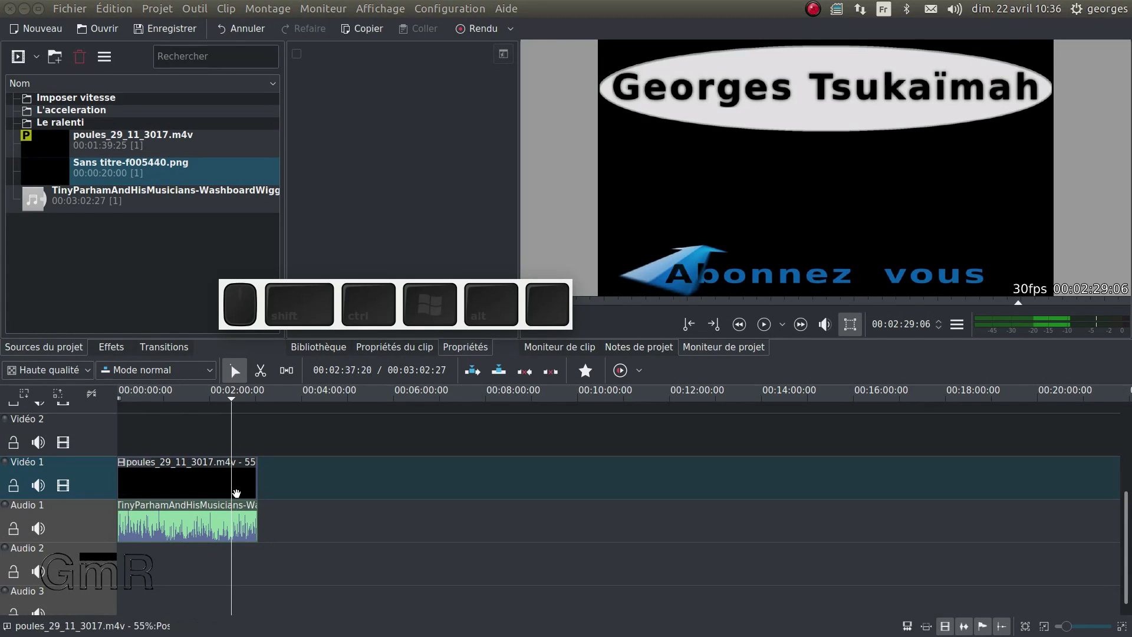
ctrl+scroll(224, 442, up, 2)
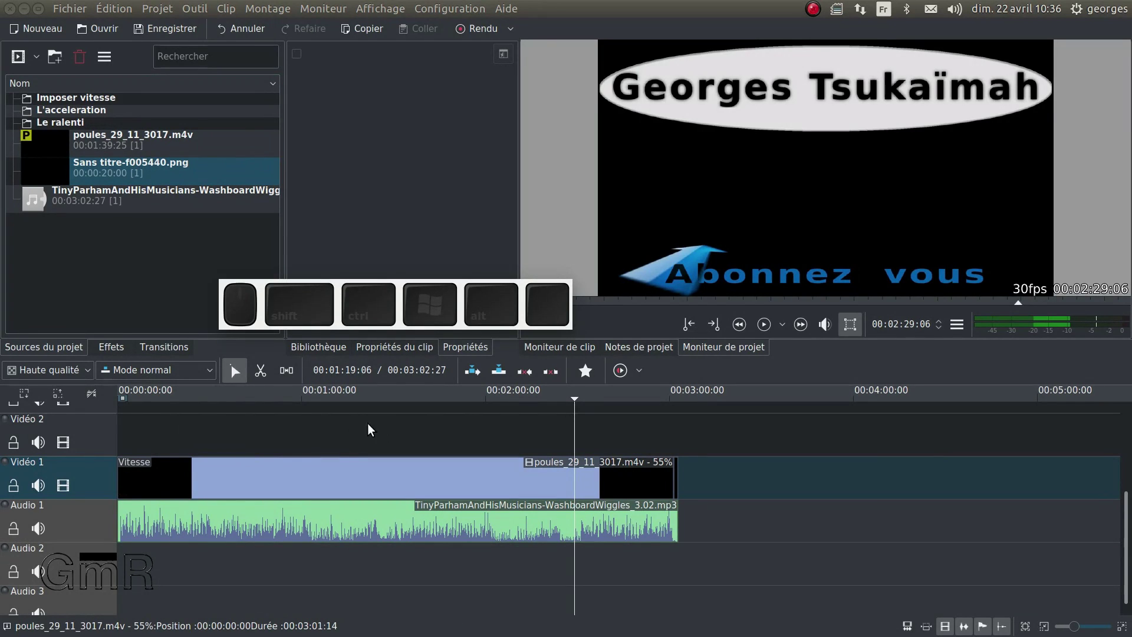
click(230, 488)
key(Delete)
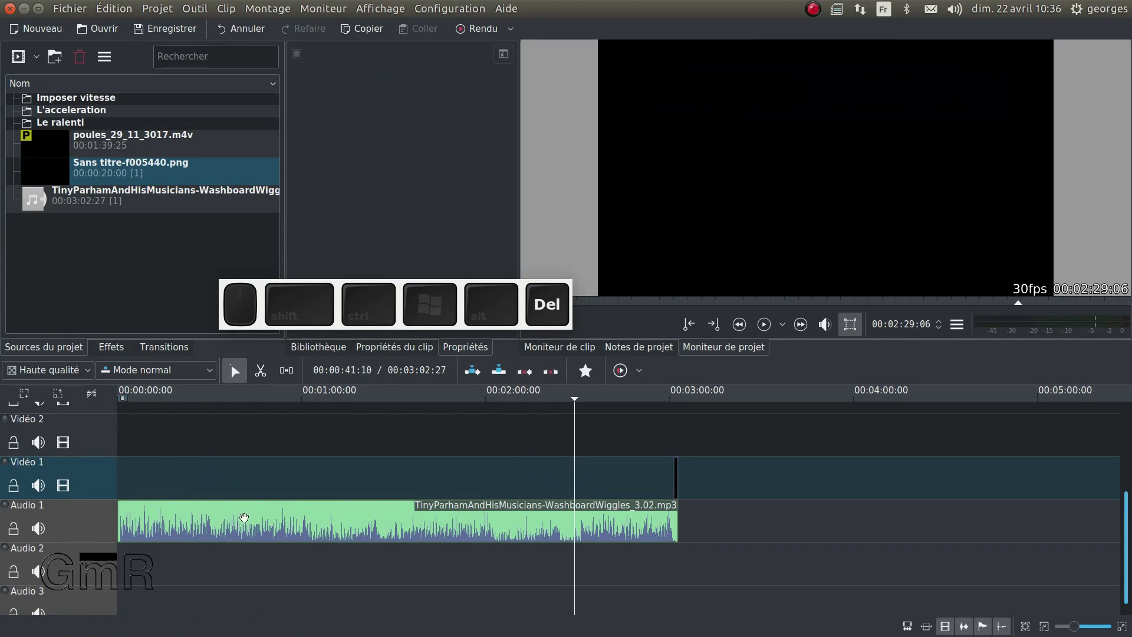
click(666, 519)
key(Delete)
click(676, 484)
key(Delete)
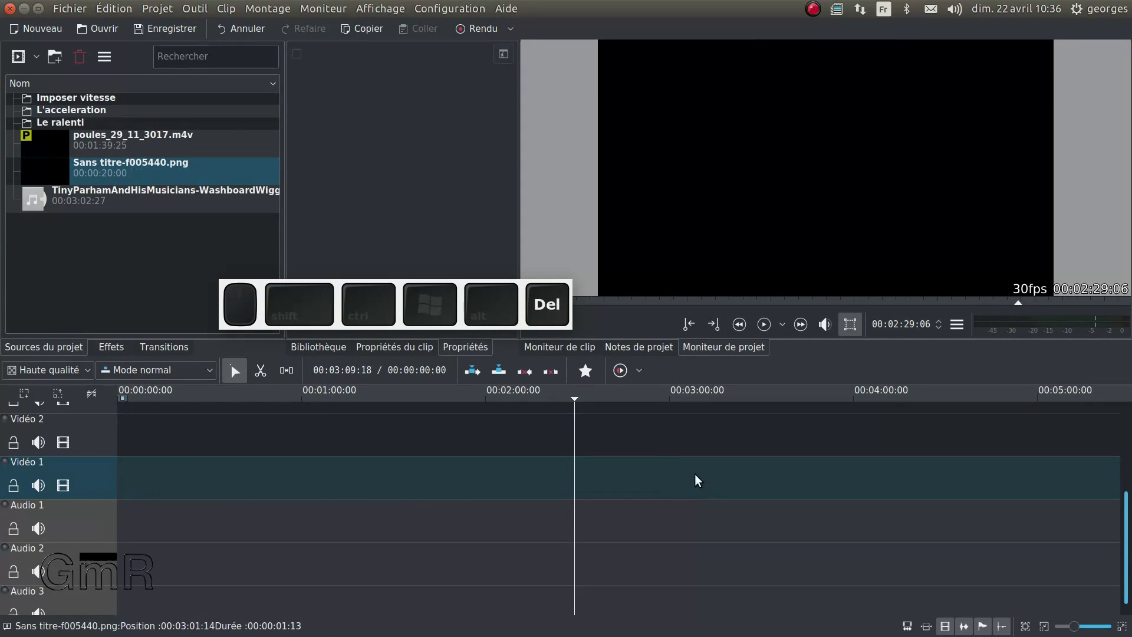
Place poules_29_11_3017.m4v at the start of Vidéo 1, fit the project to the timeline and show video thumbnails.
drag(90, 136, 201, 478)
drag(269, 472, 191, 474)
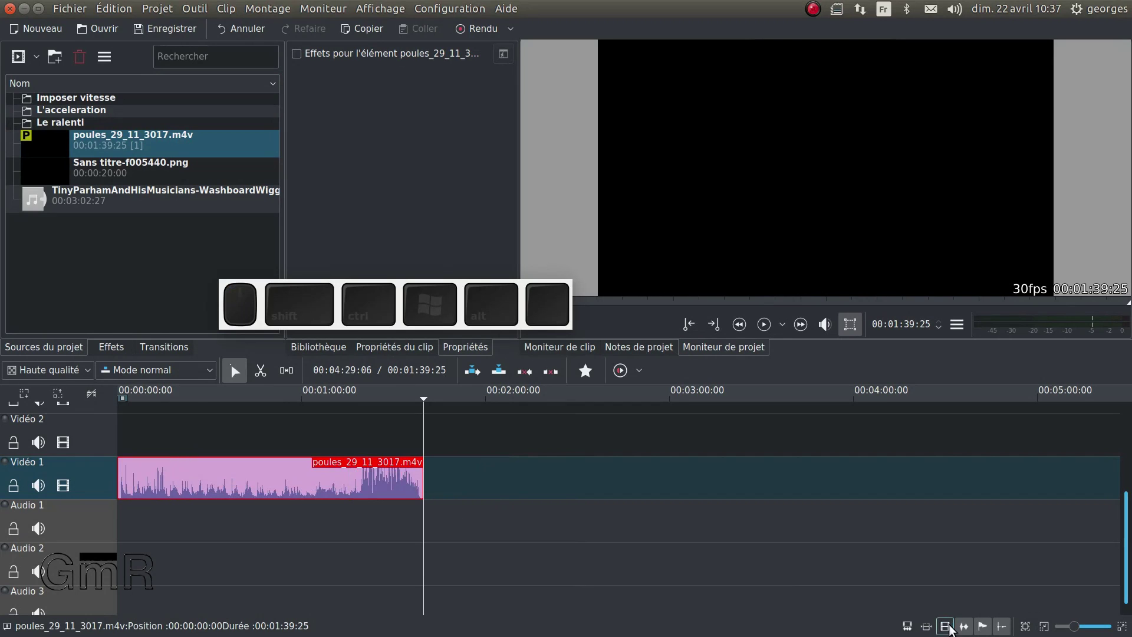
click(1025, 629)
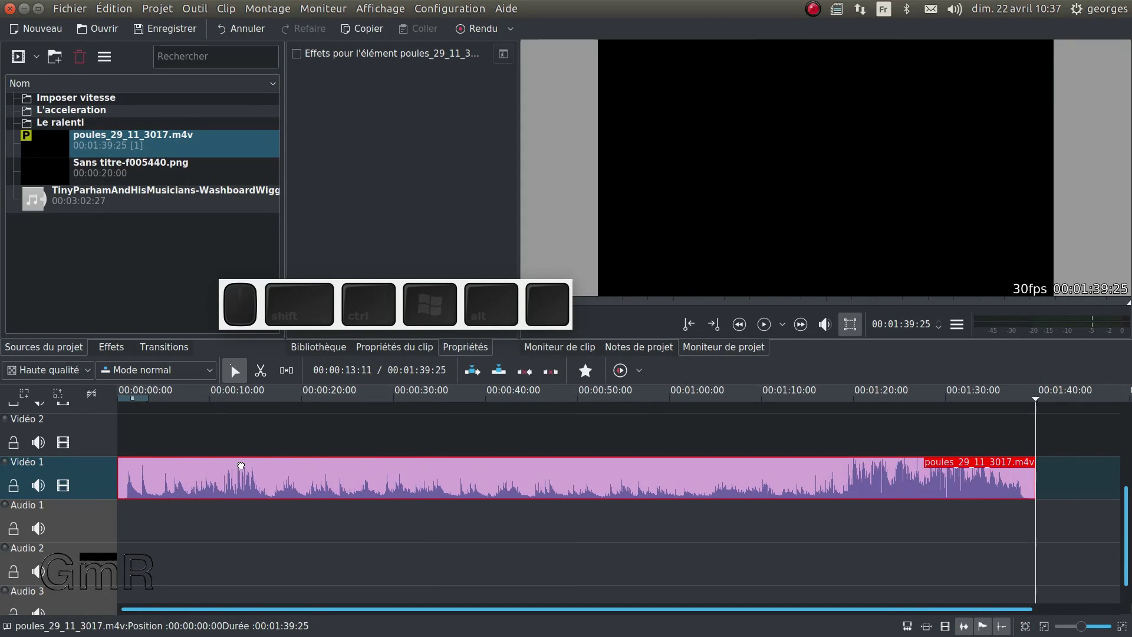
click(945, 626)
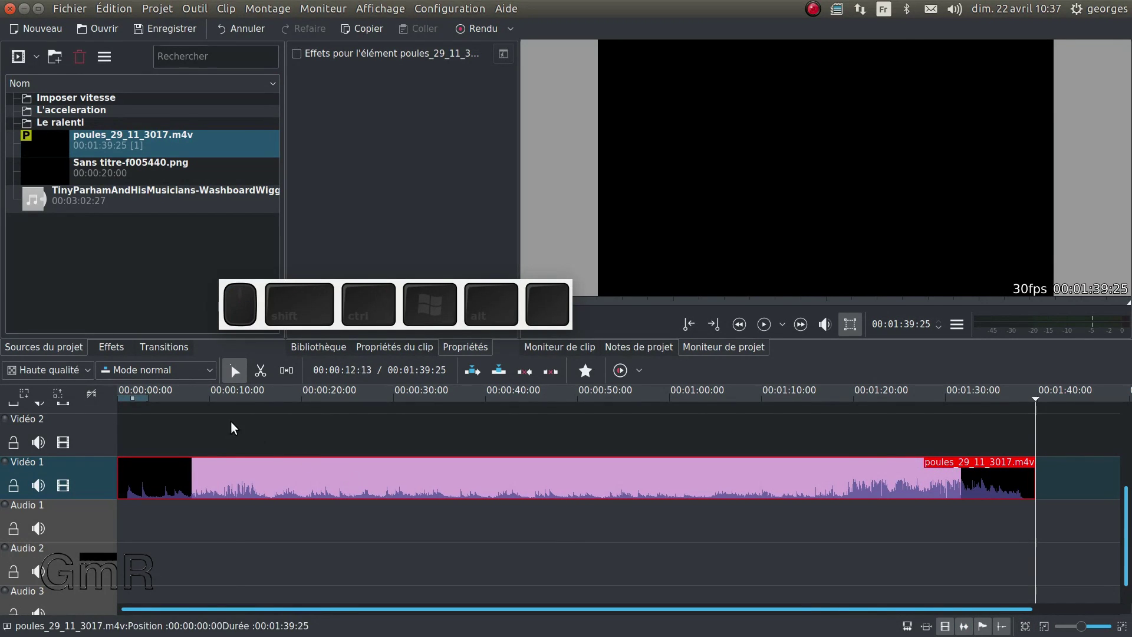
Mark a project zone on the poules clip from 00:00:19:01 to 00:00:42:22.
click(230, 422)
click(255, 452)
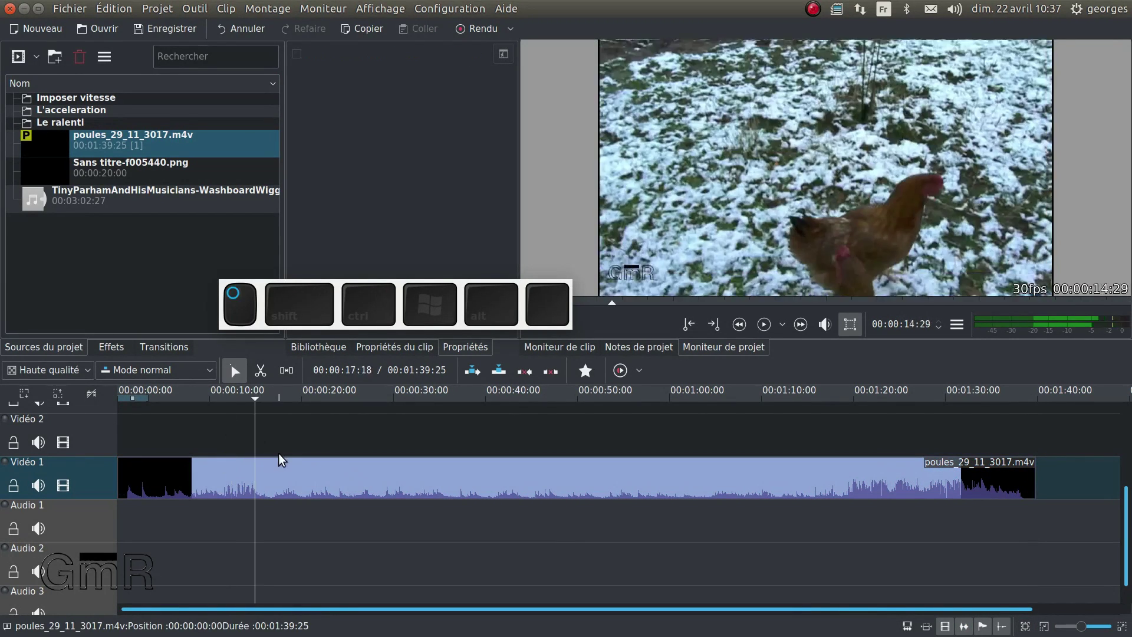
drag(279, 453, 291, 453)
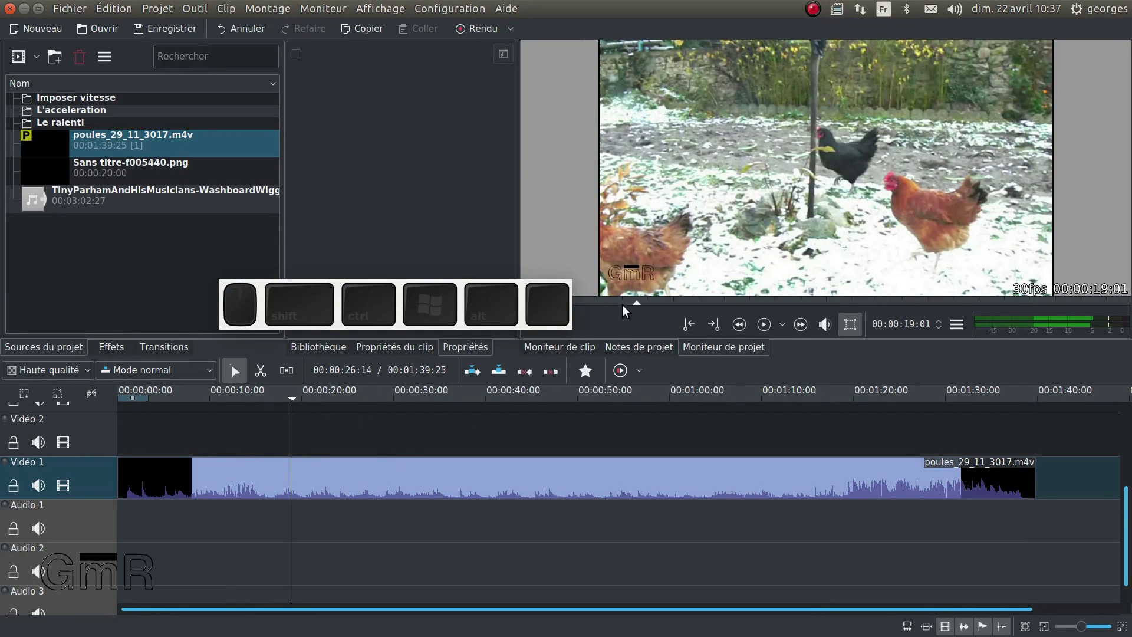
click(684, 325)
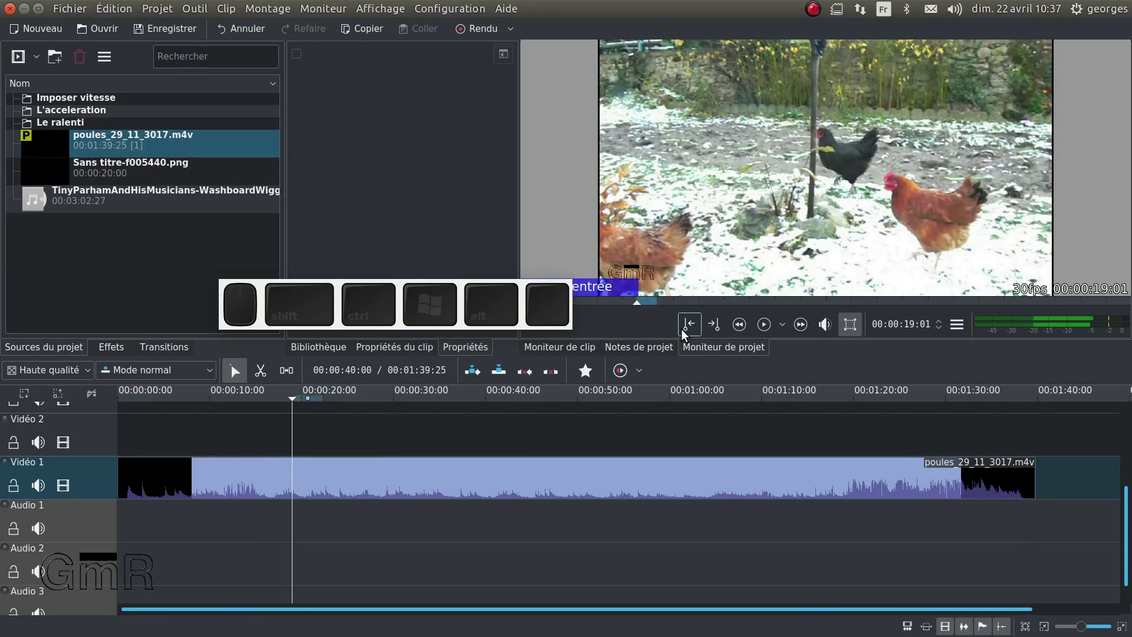
click(510, 455)
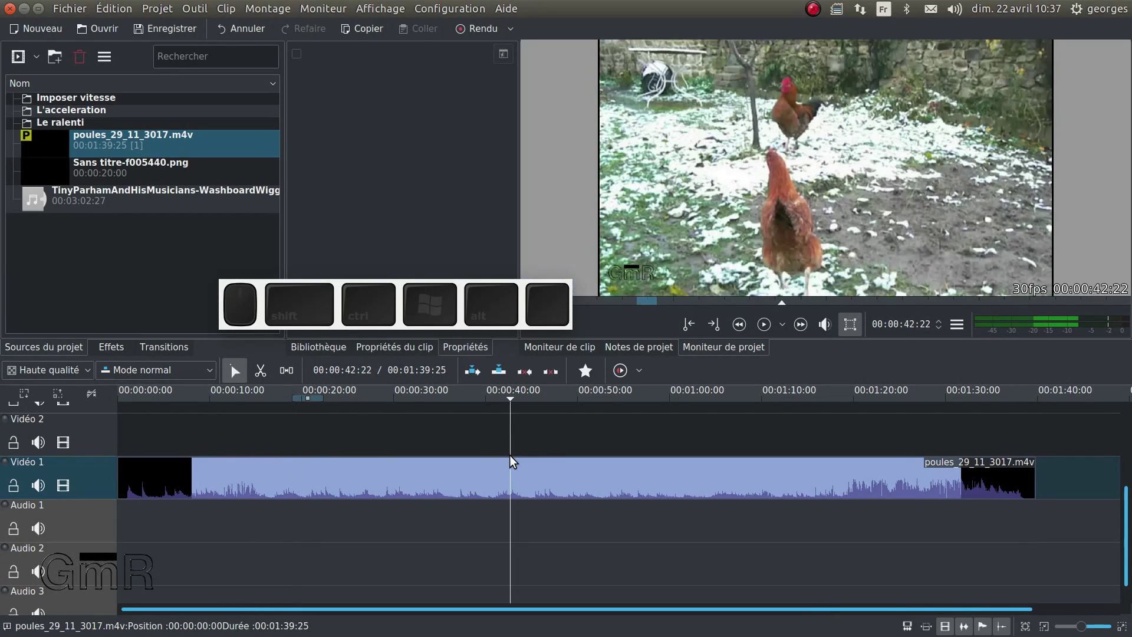
click(714, 324)
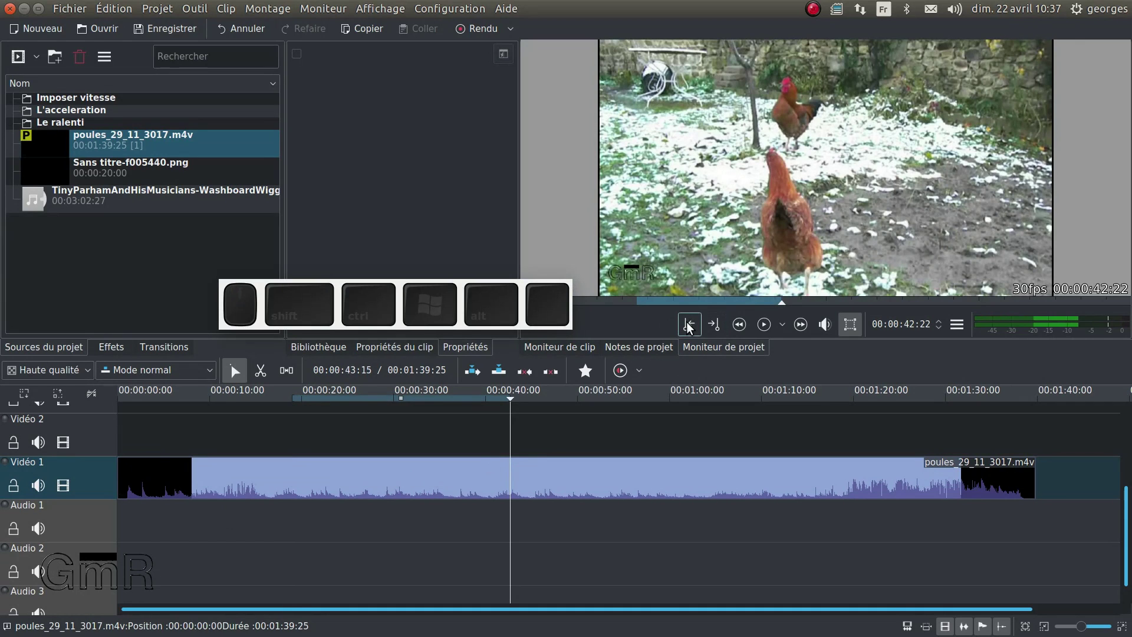
Cut the poules clip on Vidéo 1 at 00:00:19:08 and 00:00:42:26, near the zone's start and end.
click(293, 398)
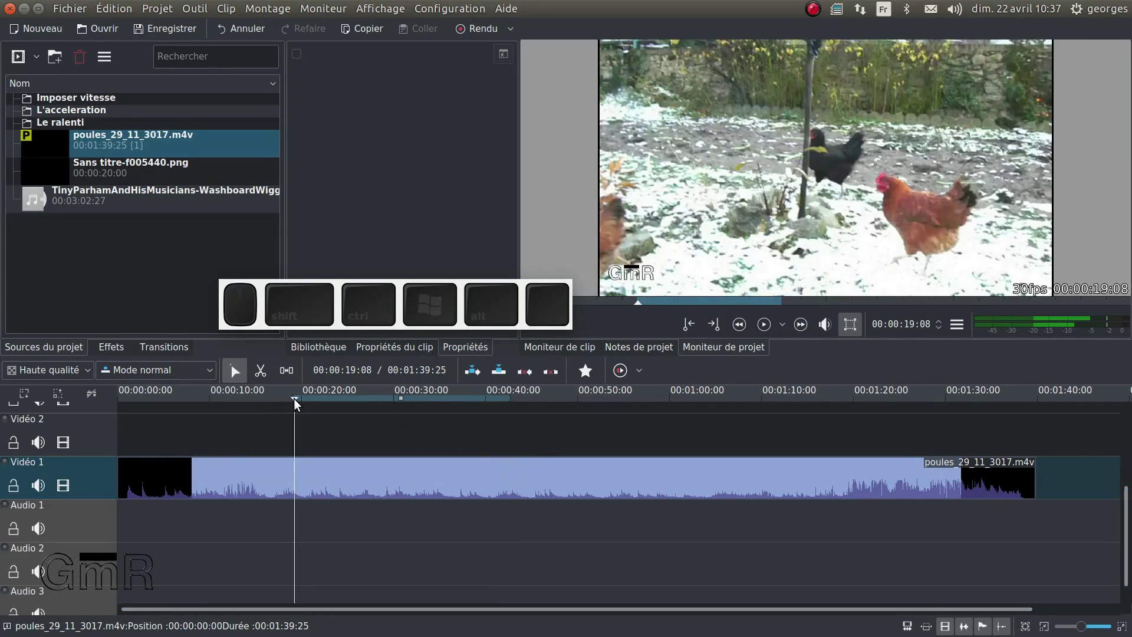
click(260, 371)
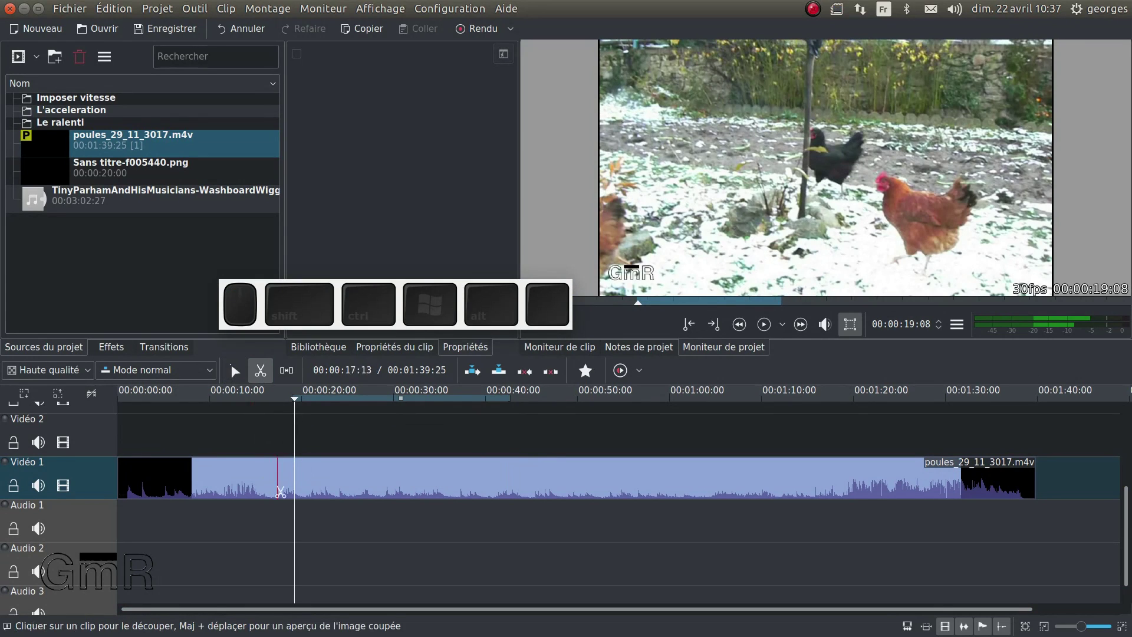
click(298, 493)
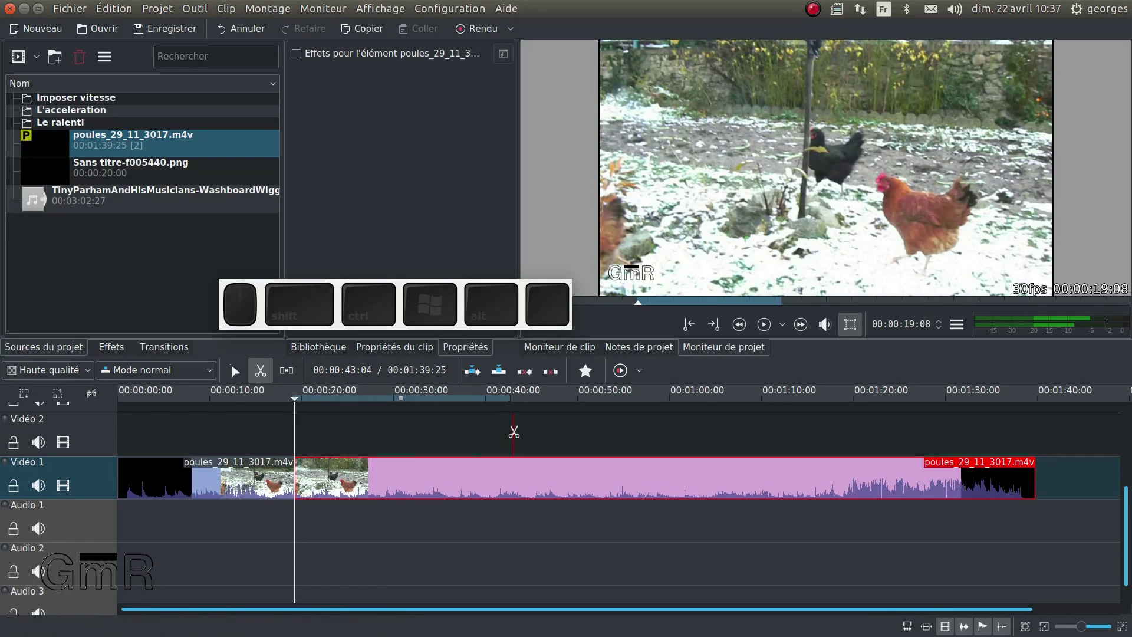
click(511, 484)
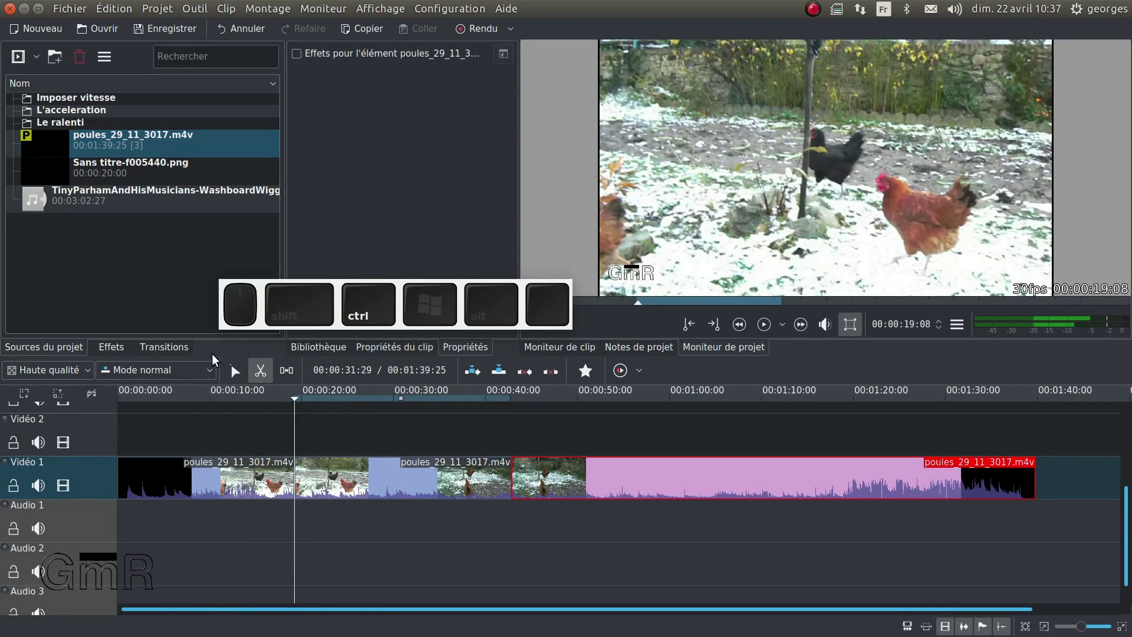
Move the middle poules section straight up from Vidéo 1 to Vidéo 2, keeping its start at 00:00:19:08.
click(234, 370)
drag(373, 475, 373, 444)
drag(388, 444, 364, 461)
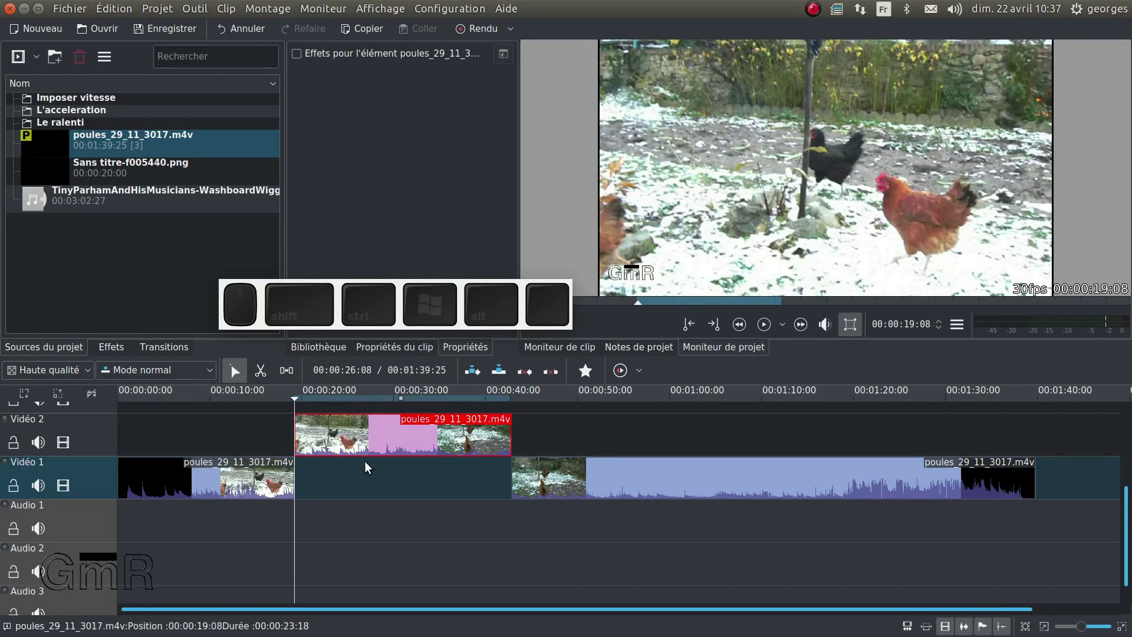
Add the Vitesse effect from the Mouvement category to the poules section on Vidéo 2.
right_click(392, 431)
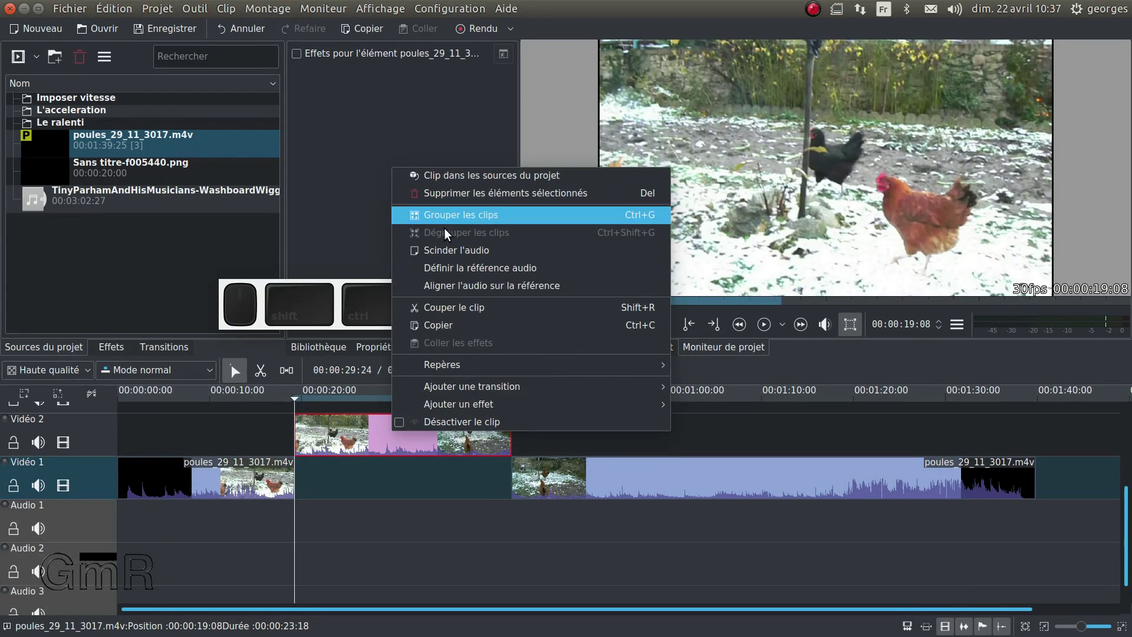
mouse_move(447, 402)
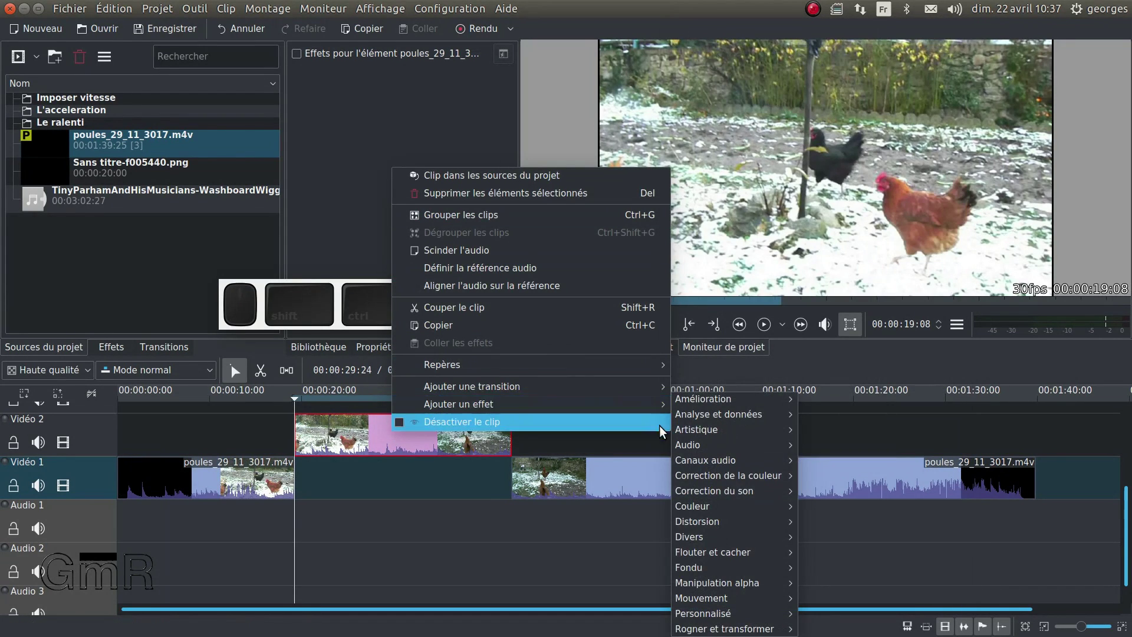
mouse_move(732, 597)
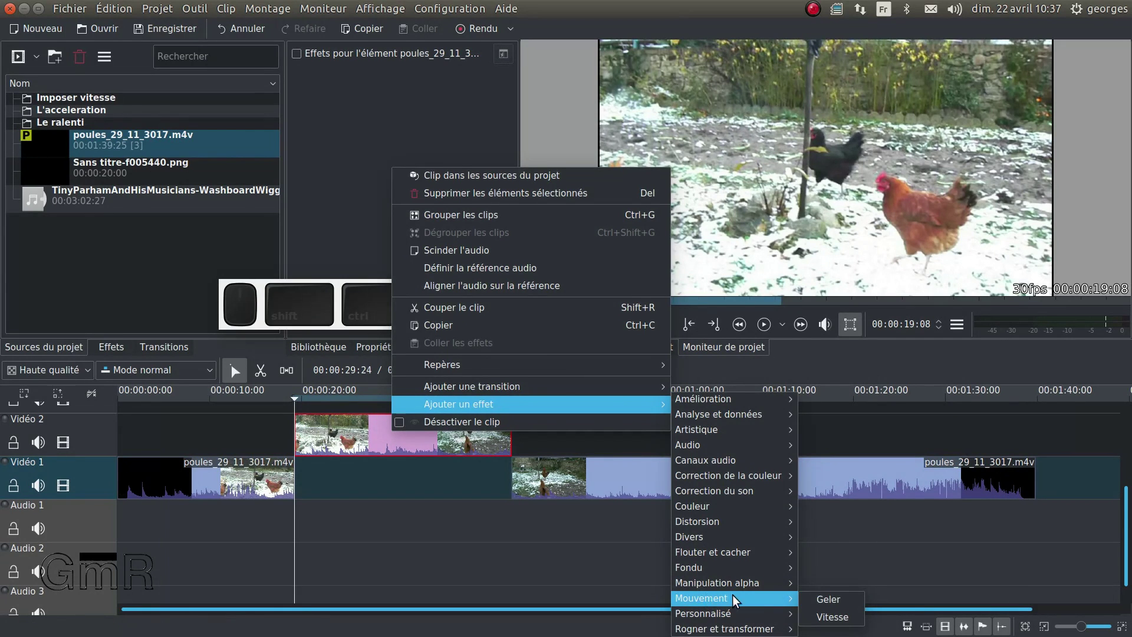
click(848, 617)
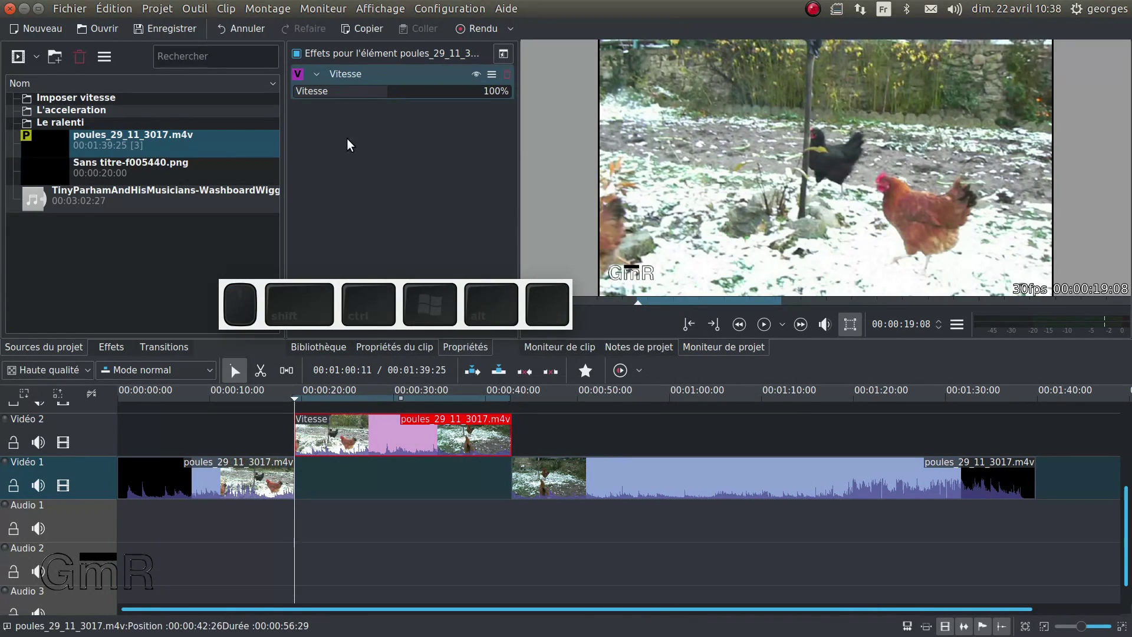
Lower the Vitesse value of the poules section on Vidéo 2 to 68%.
drag(372, 95, 366, 95)
key(Down)
key(Down)
key(Down)
key(Down)
key(Down)
key(Down)
key(Down)
key(Down)
key(Down)
key(Down)
key(Down)
key(Down)
key(Down)
key(Down)
key(Down)
key(Down)
key(Down)
key(Down)
key(Down)
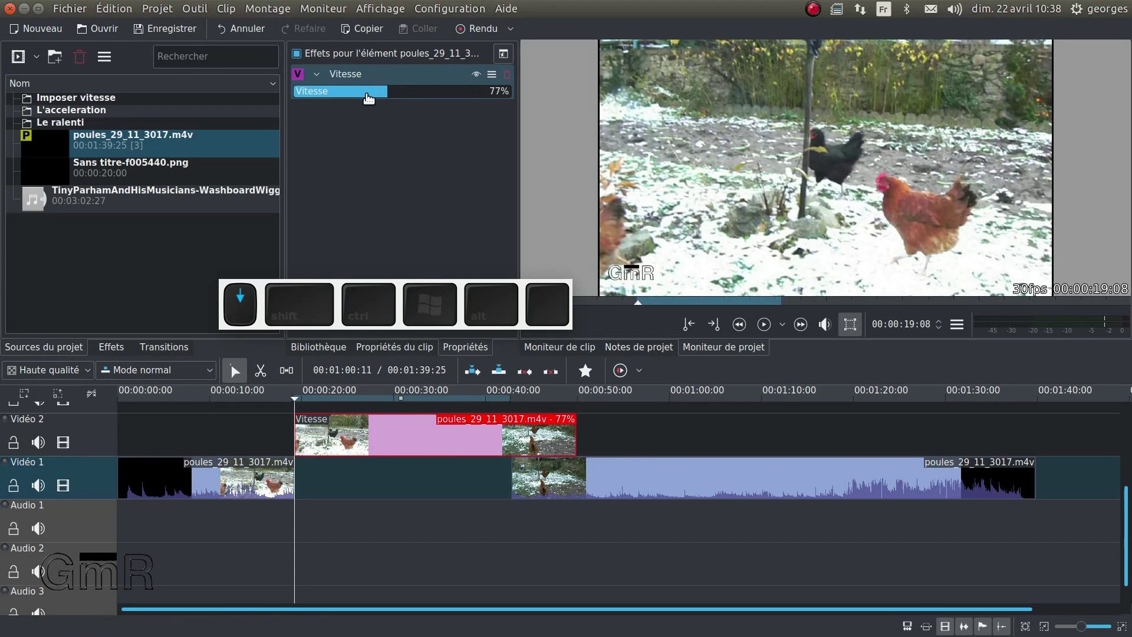
key(Down)
key(Down)
key(Down)
key(Down)
key(Down)
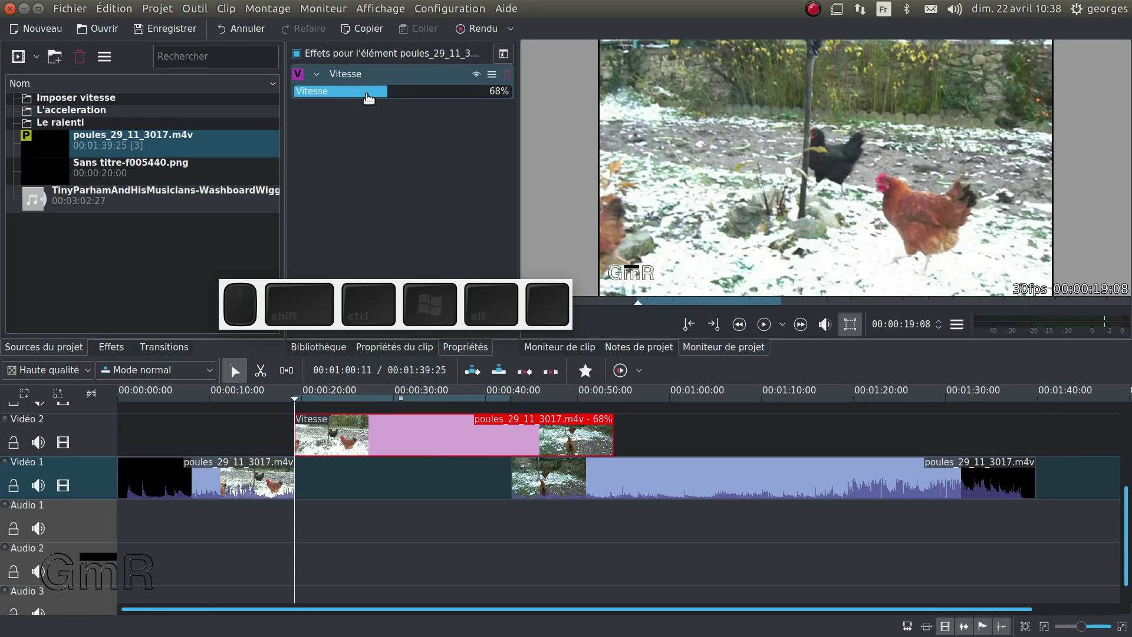
Restore the Vitesse value of the Vidéo 2 section to 100%.
click(496, 91)
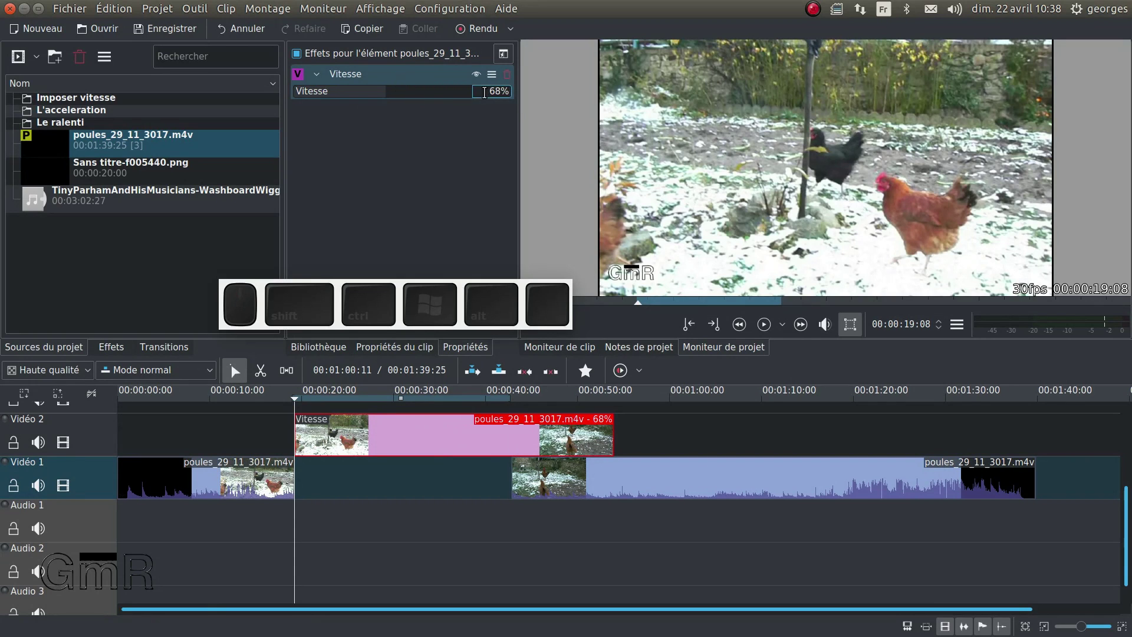
text(100)
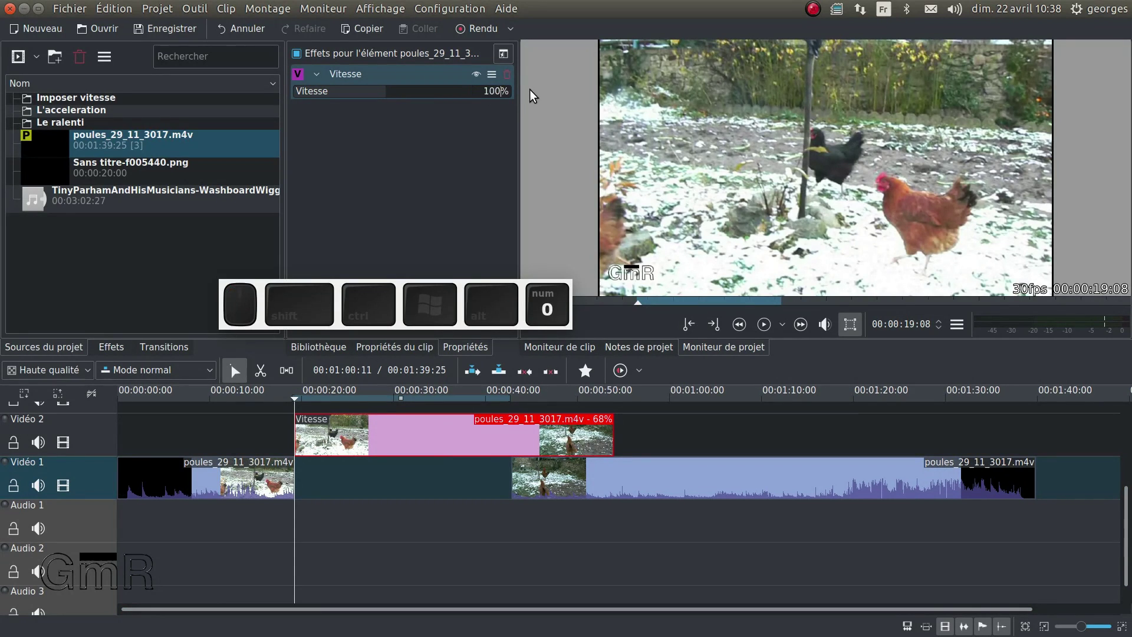
key(Return)
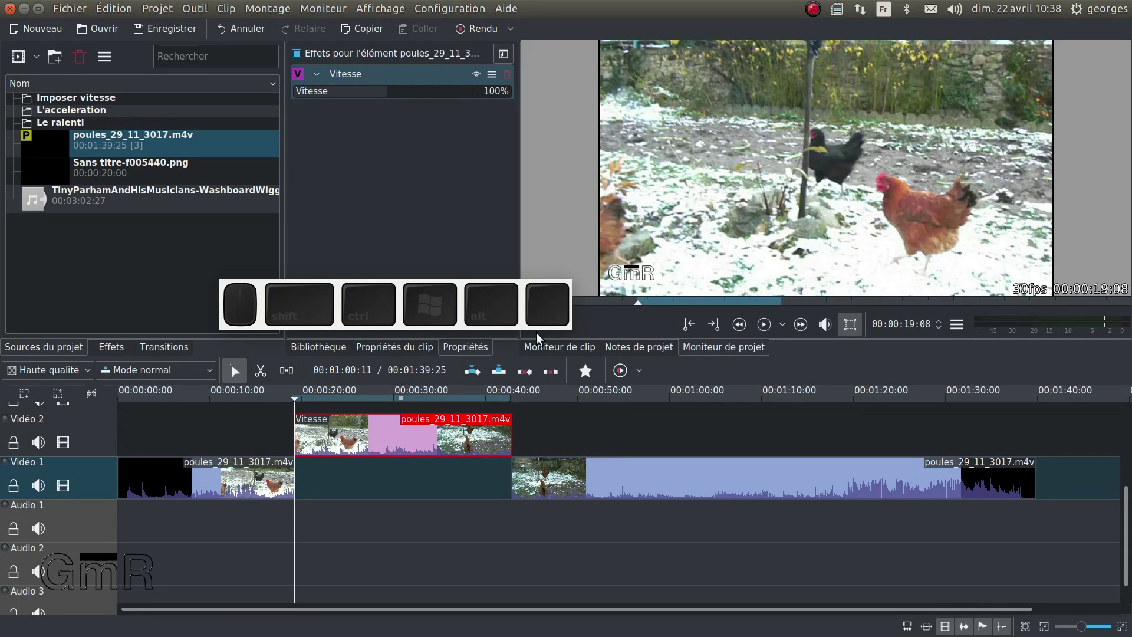
Move the middle section back into its gap on Vidéo 1 and lower its Vitesse value to 91%.
drag(333, 431, 334, 474)
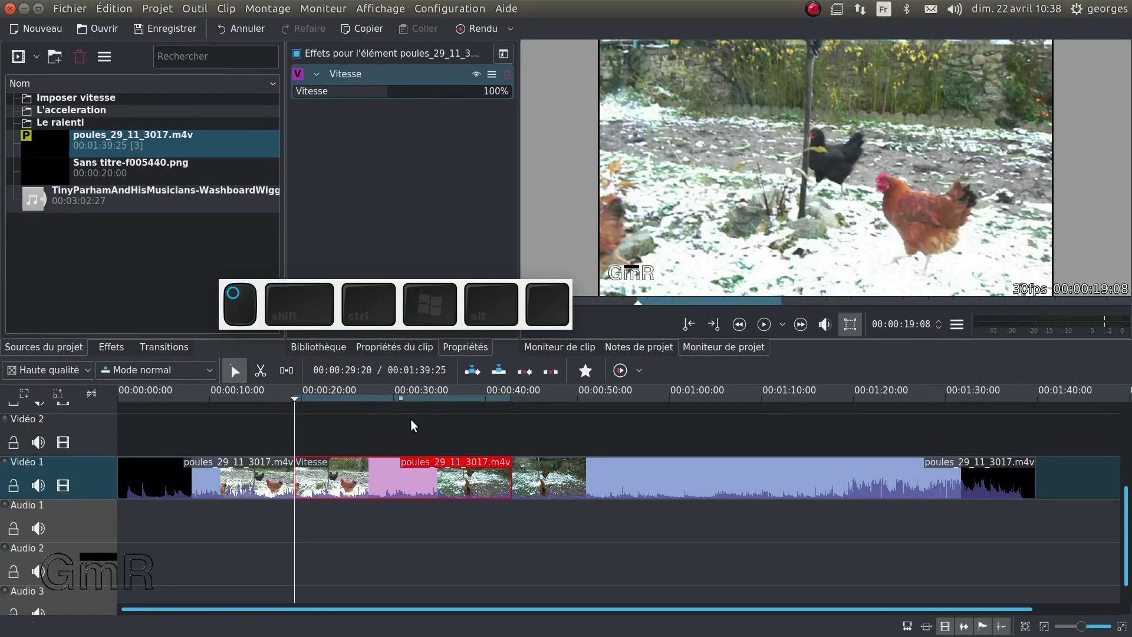
scroll(443, 96, down, 3)
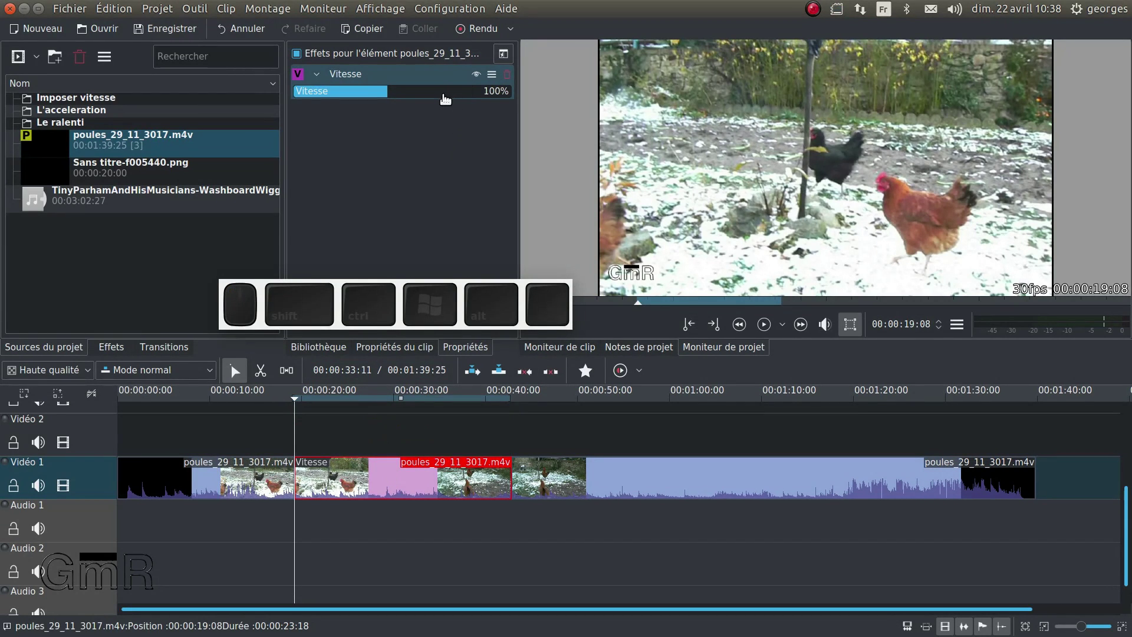
scroll(442, 101, down, 6)
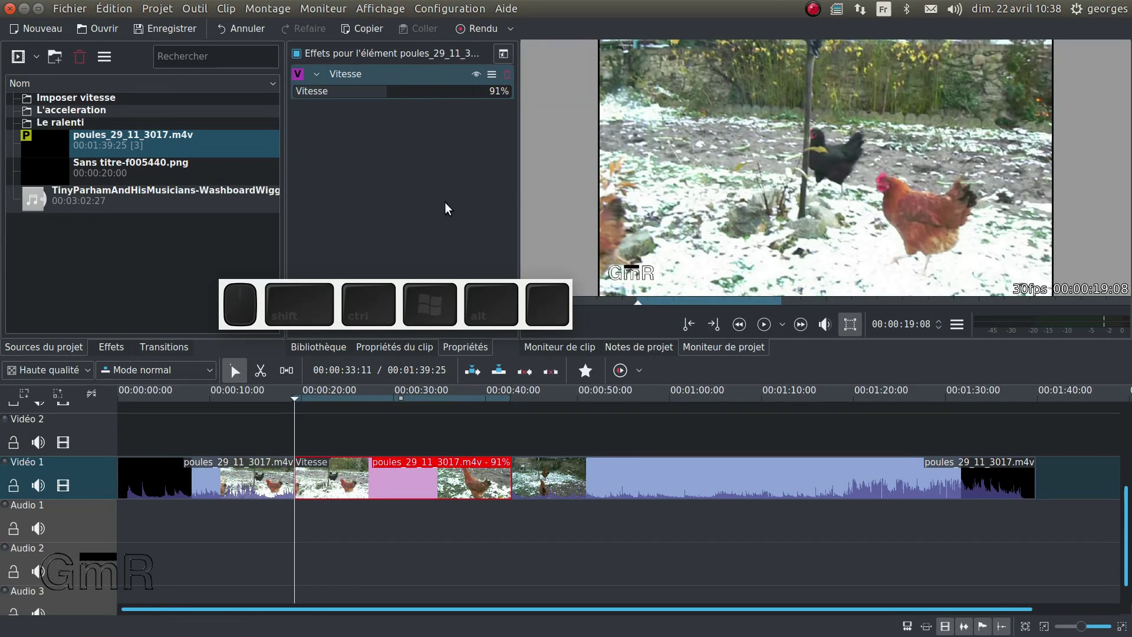
Try shifting the last poules section about 6 seconds later, and undo both this move and the speed change.
drag(535, 475, 593, 475)
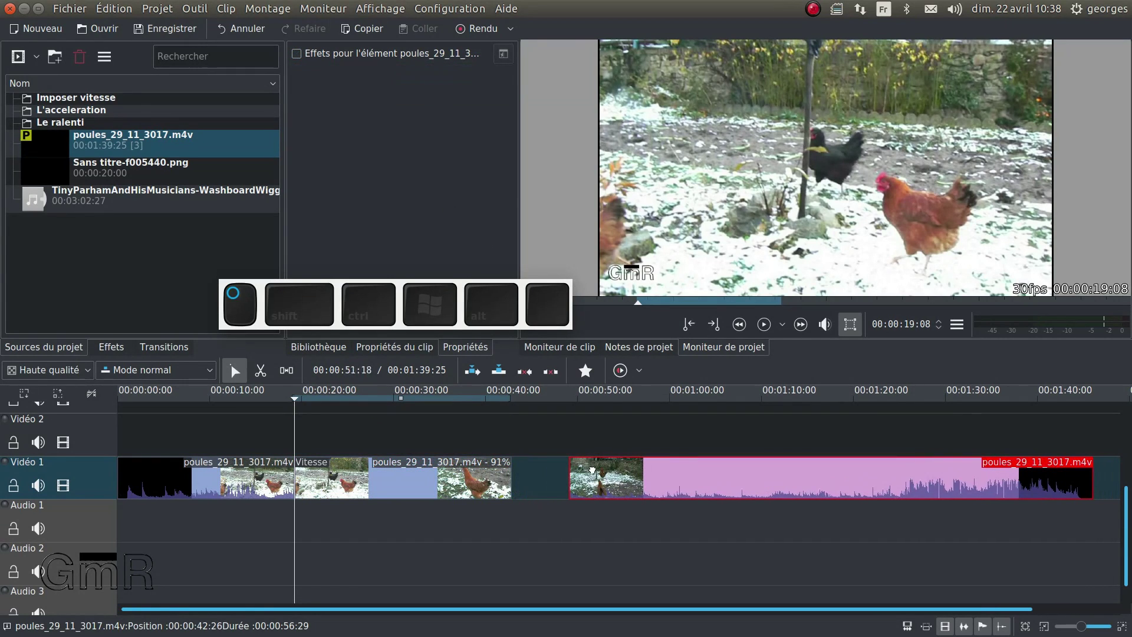
key(ctrl+z)
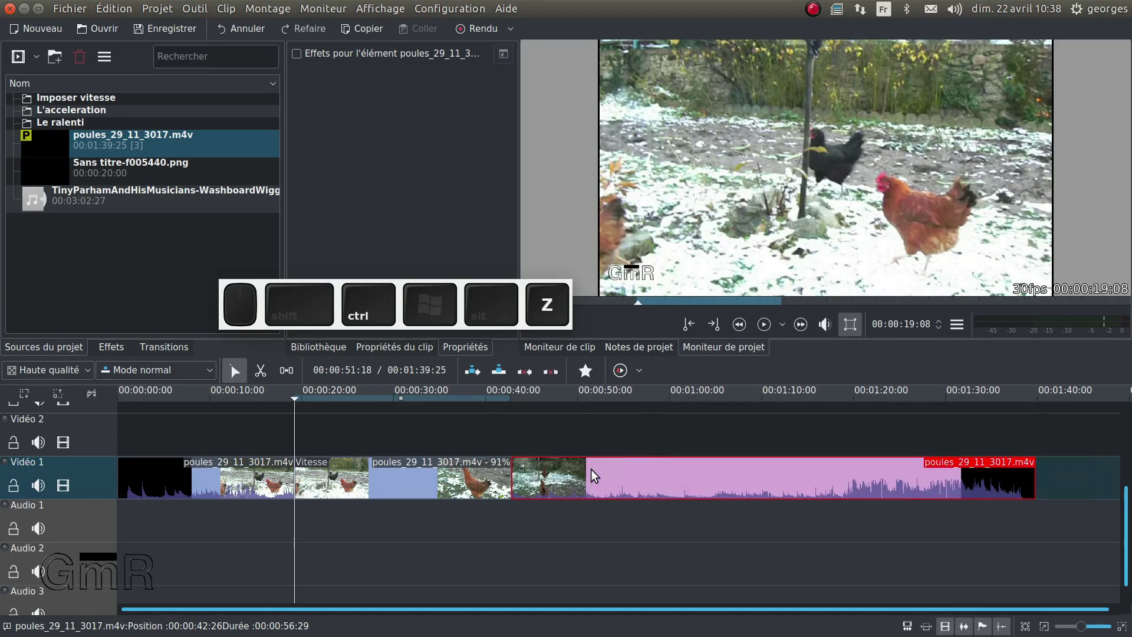
key(ctrl+z)
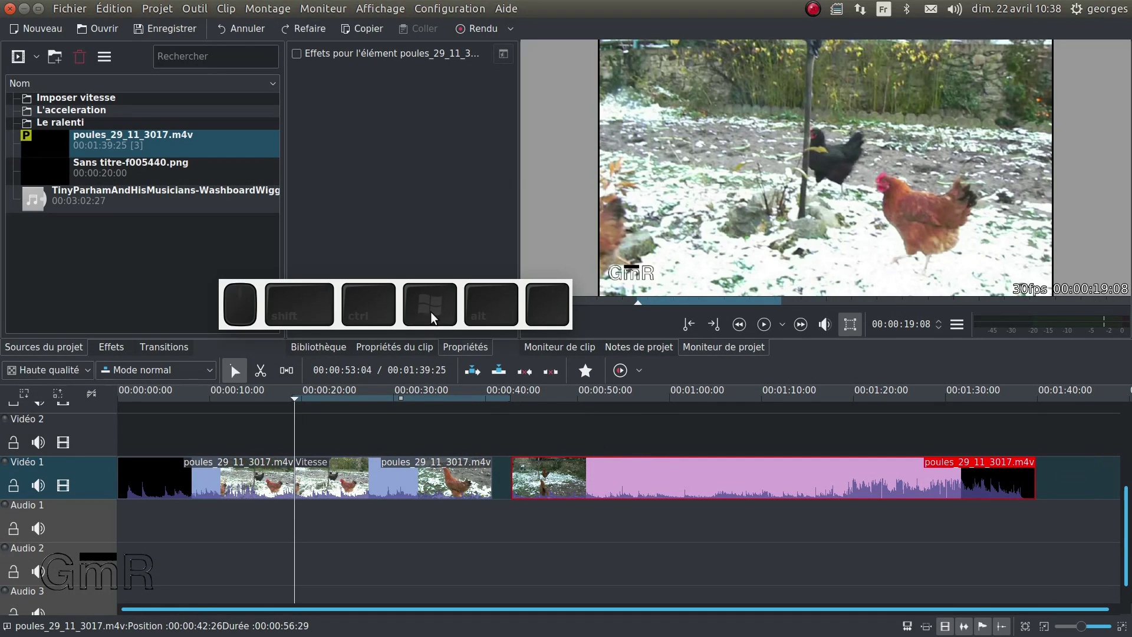
Move the middle poules section up to Vidéo 2 and set its Vitesse value to 50%.
click(416, 466)
mouse_move(414, 465)
mouse_down()
mouse_move(413, 445)
mouse_move(436, 445)
mouse_move(414, 445)
mouse_up()
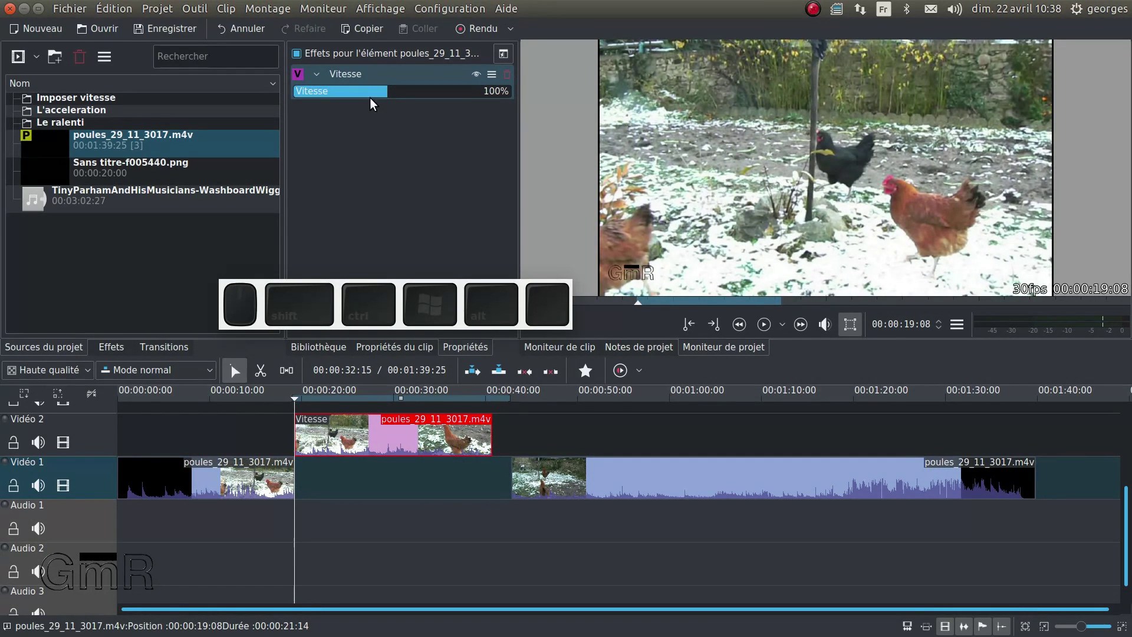
click(370, 103)
ctrl+scroll(374, 93, down, 5)
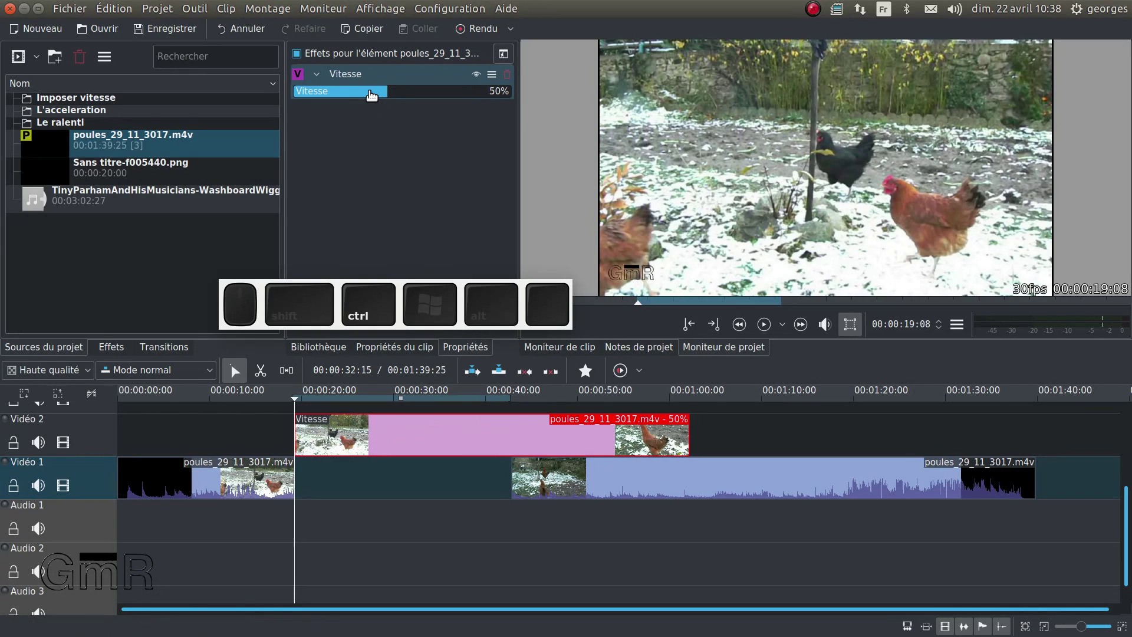
Move the last poules section on Vidéo 1 to the end of the slowed section and play the timeline from 00:00:15:26.
drag(607, 487, 786, 472)
click(263, 395)
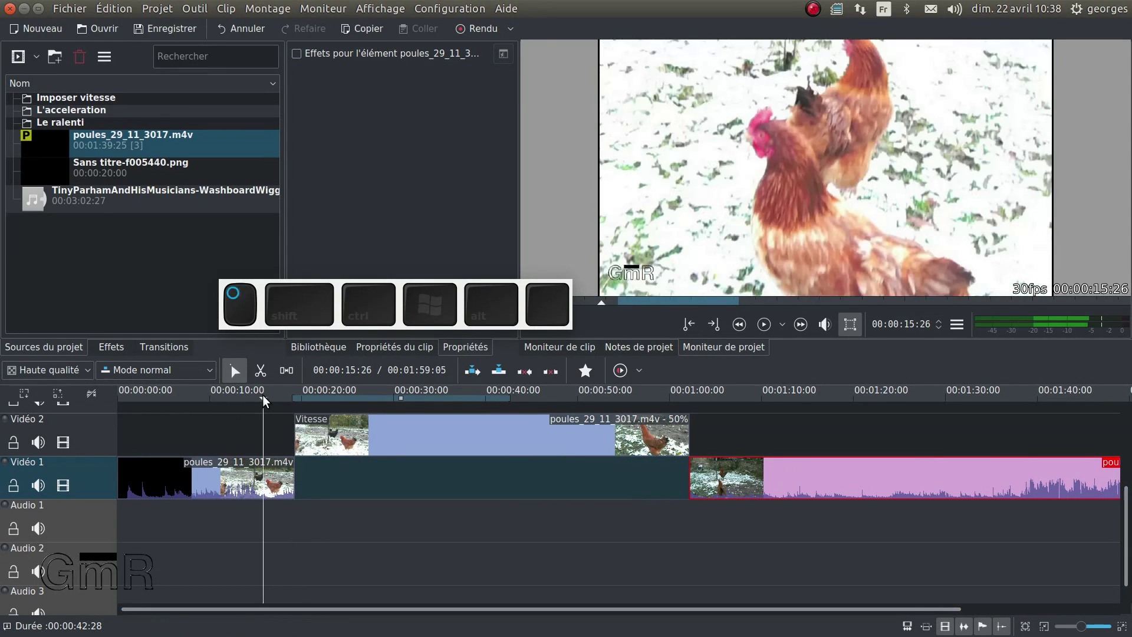
key(space)
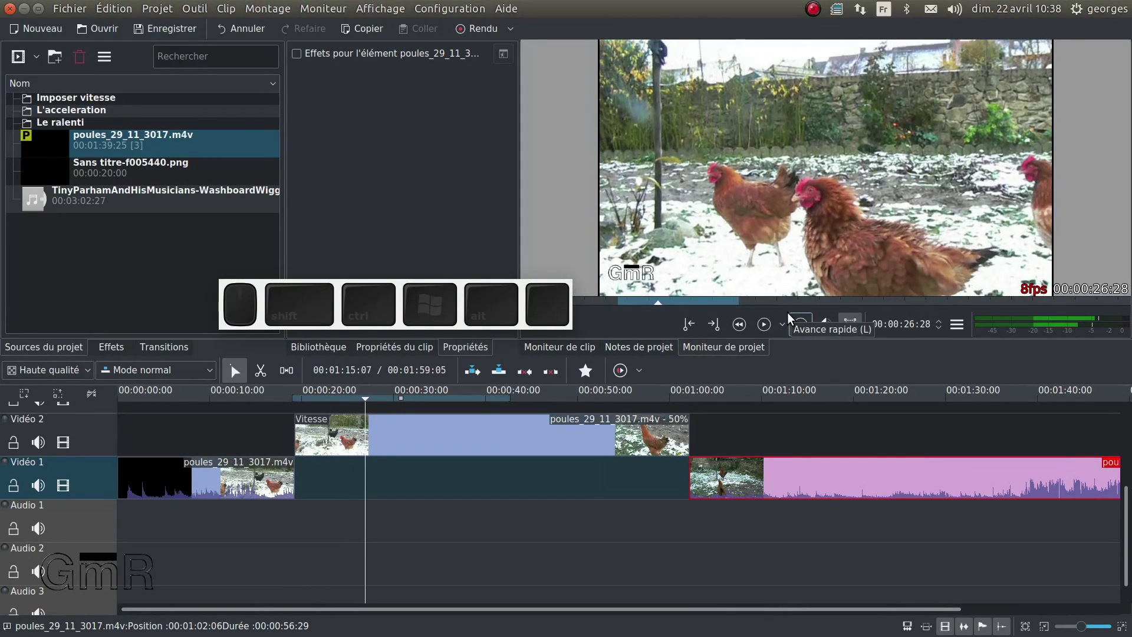
key(space)
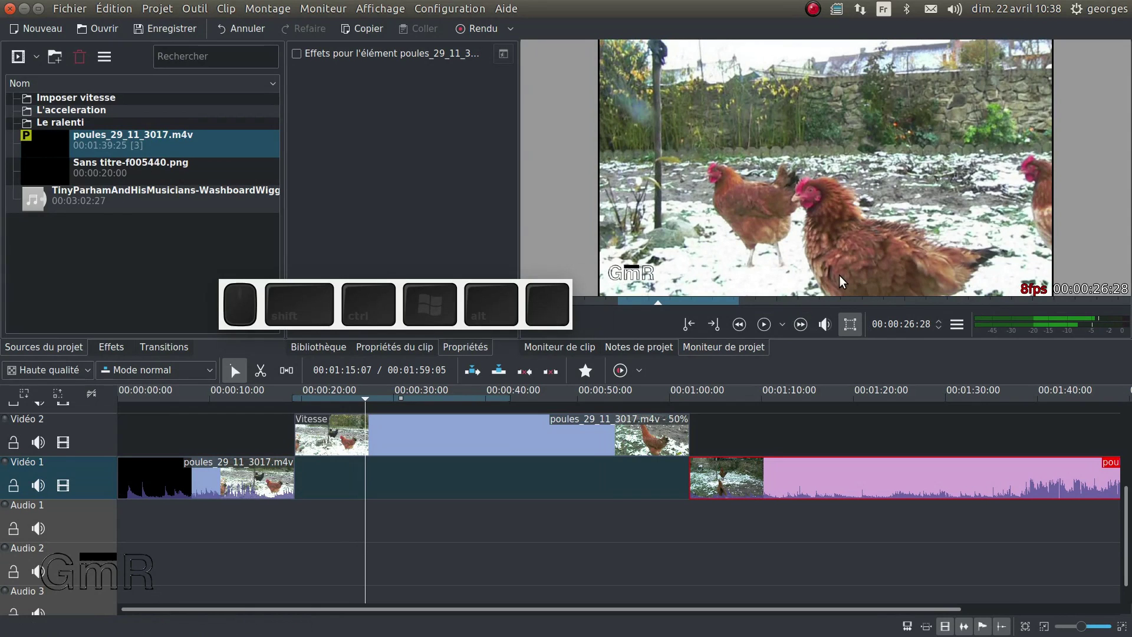
Set the Vidéo 2 section's Vitesse value to 697% and move the last Vidéo 1 section back against its end.
click(475, 446)
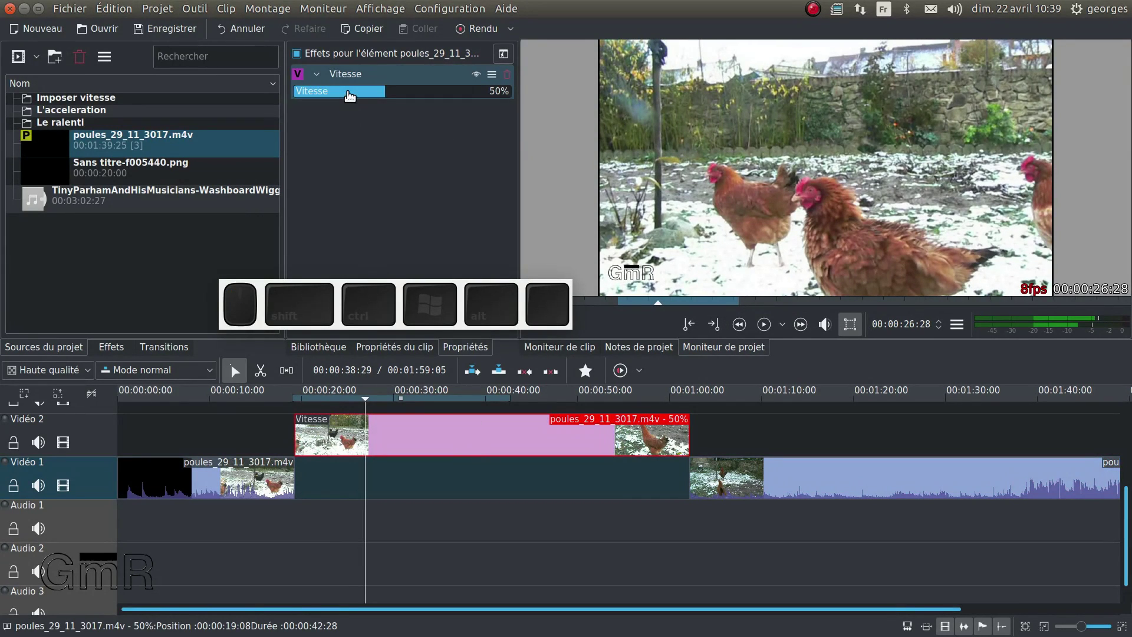
drag(350, 95, 415, 95)
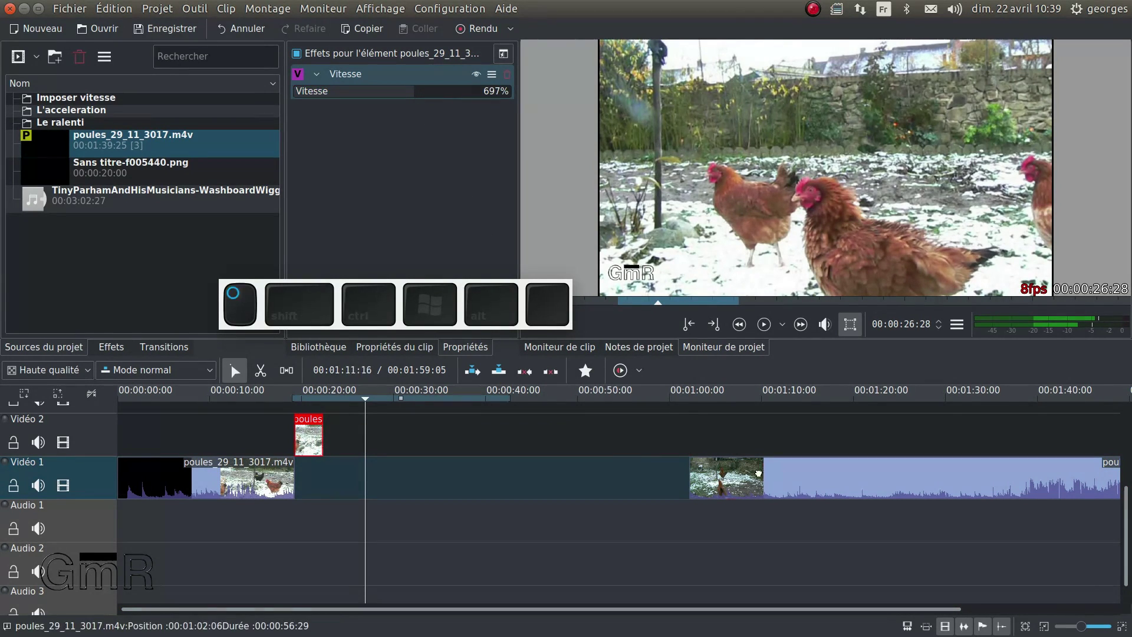
drag(771, 468, 406, 478)
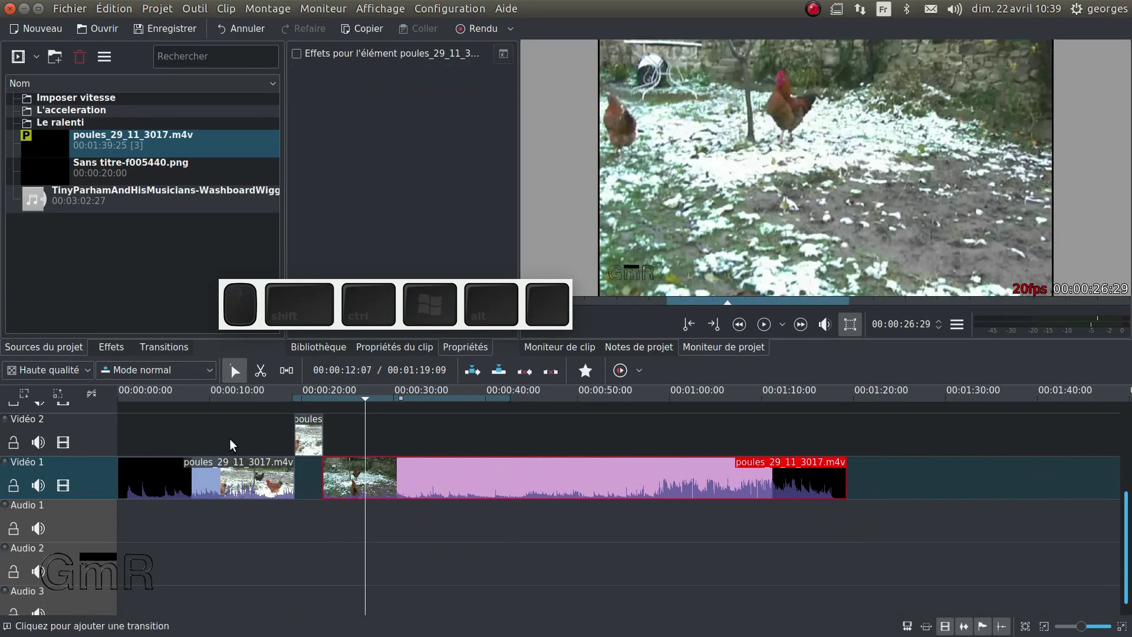
Play the timeline from just before the accelerated section into the start of the last poules section.
click(281, 394)
key(space)
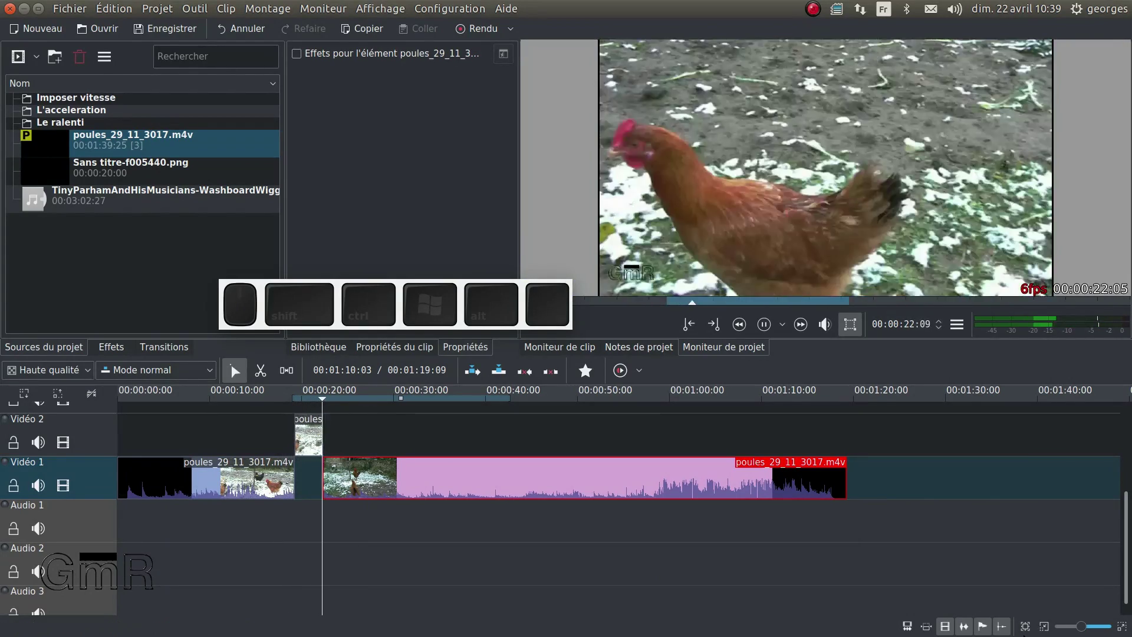
key(space)
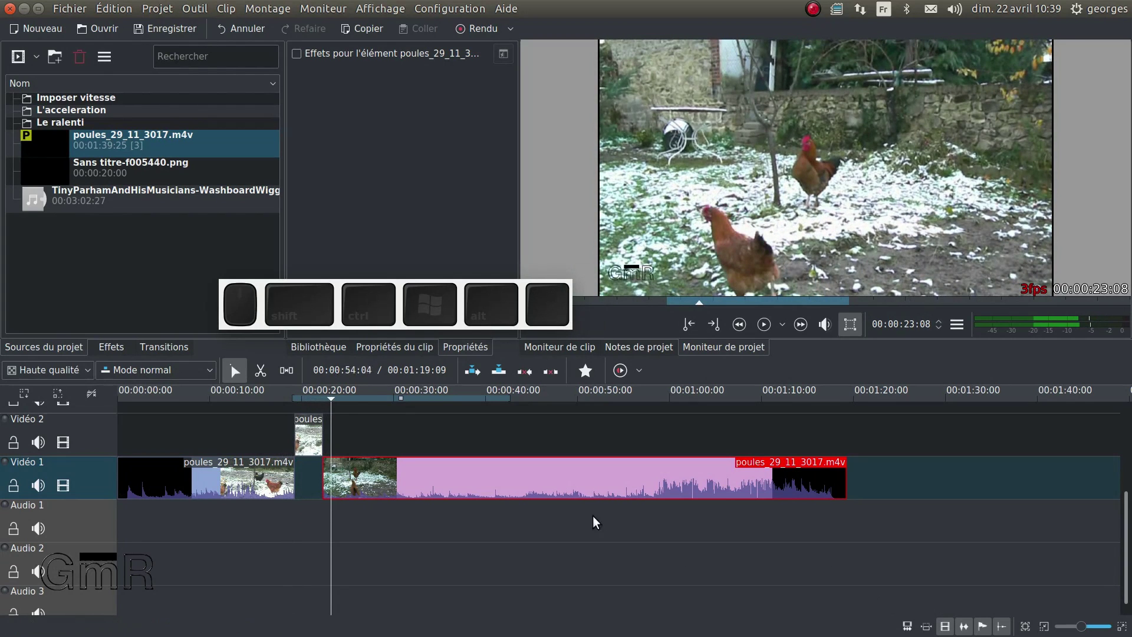
Inspect the accelerated Vidéo 2 section with the playhead inside it, and the Vidéo 1 sections on either side.
click(308, 437)
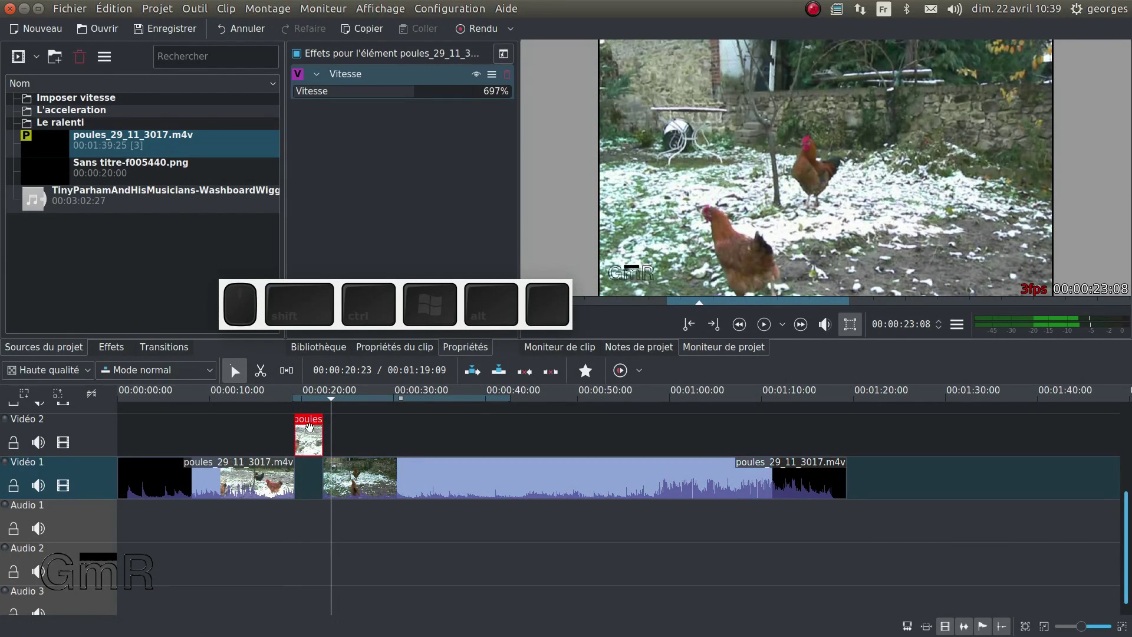
click(309, 399)
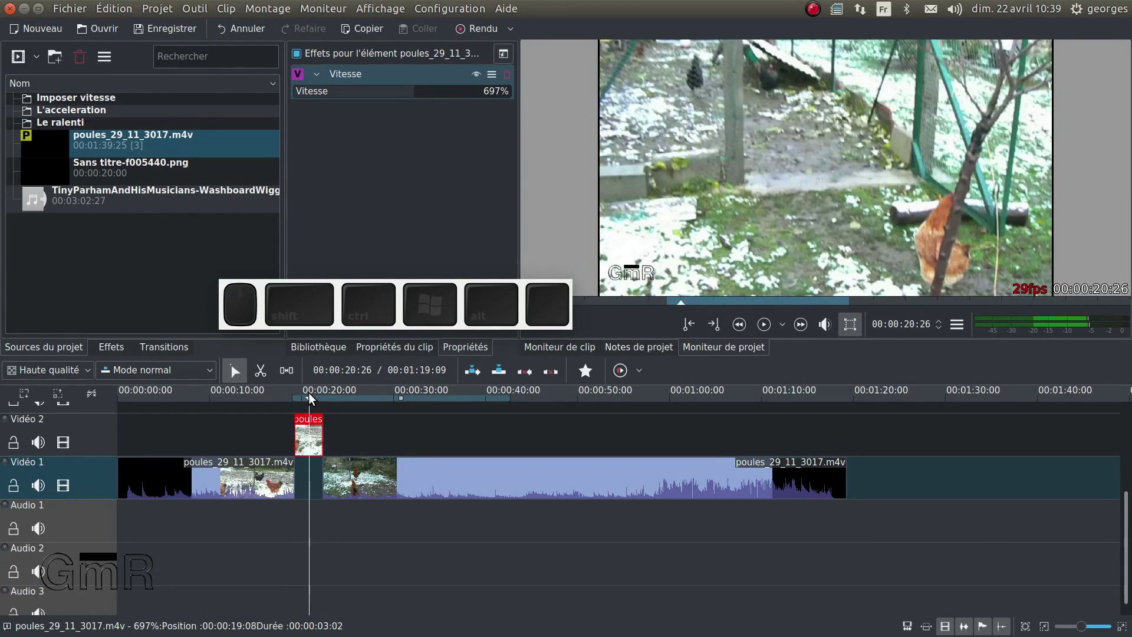
click(222, 490)
click(316, 440)
click(405, 479)
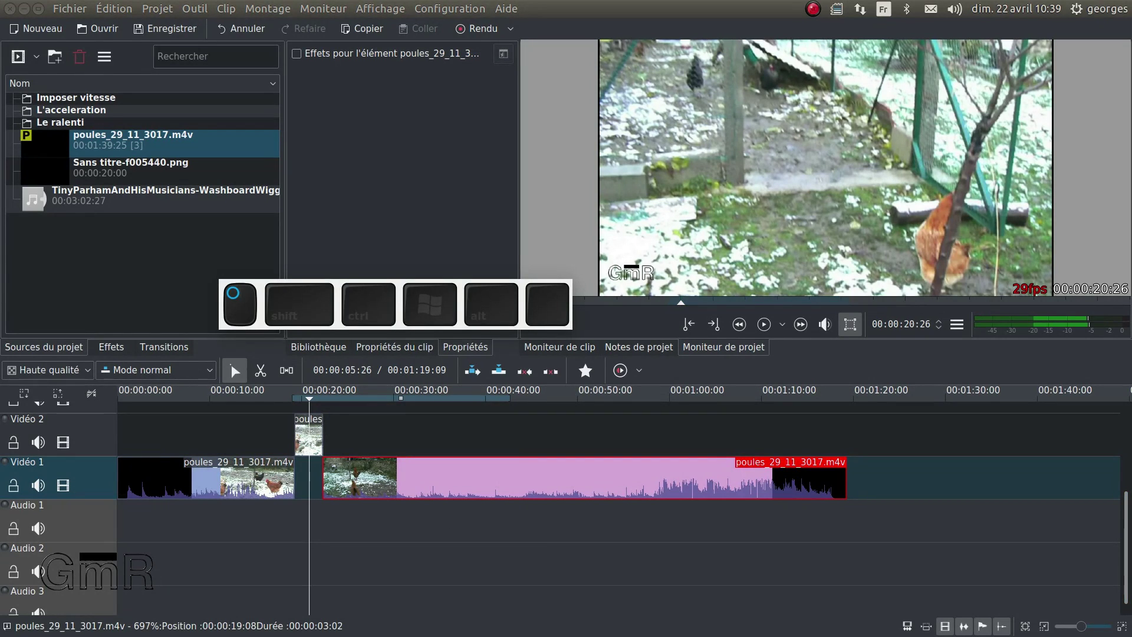
click(99, 250)
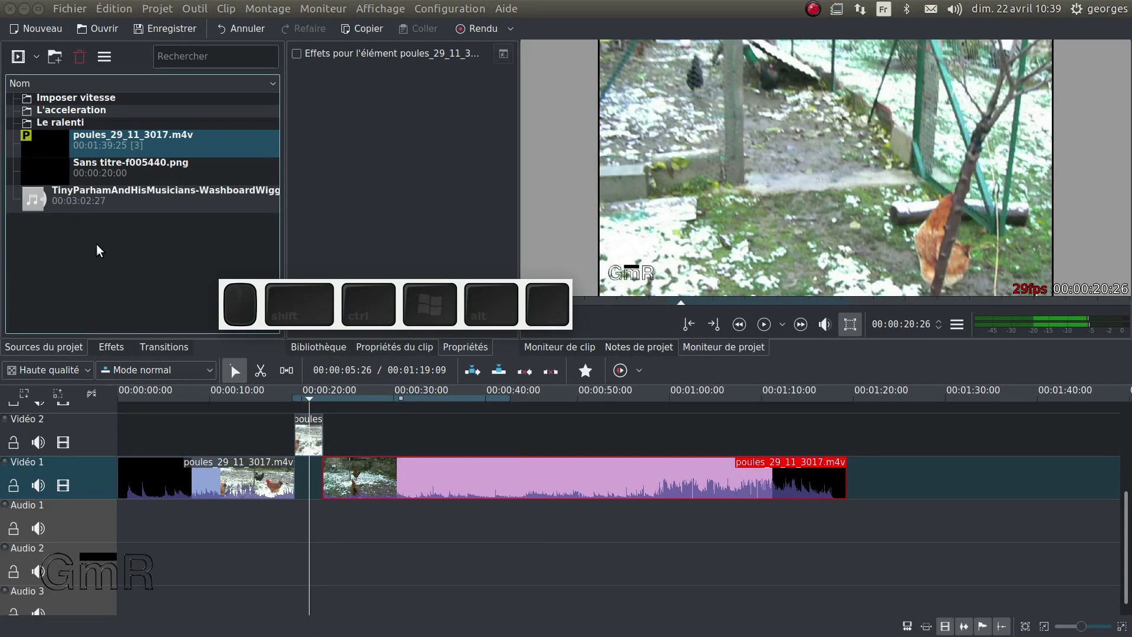